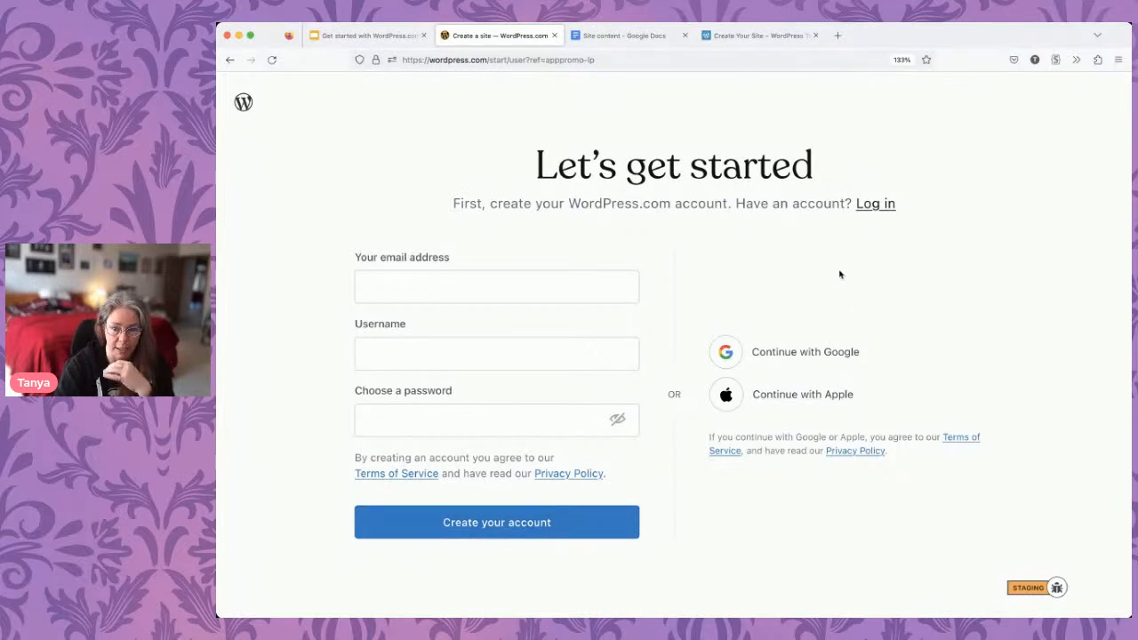
Log in to the existing WordPress.com account with the saved username and account password.
{"action": "left_click", "coordinate": [860, 205]}
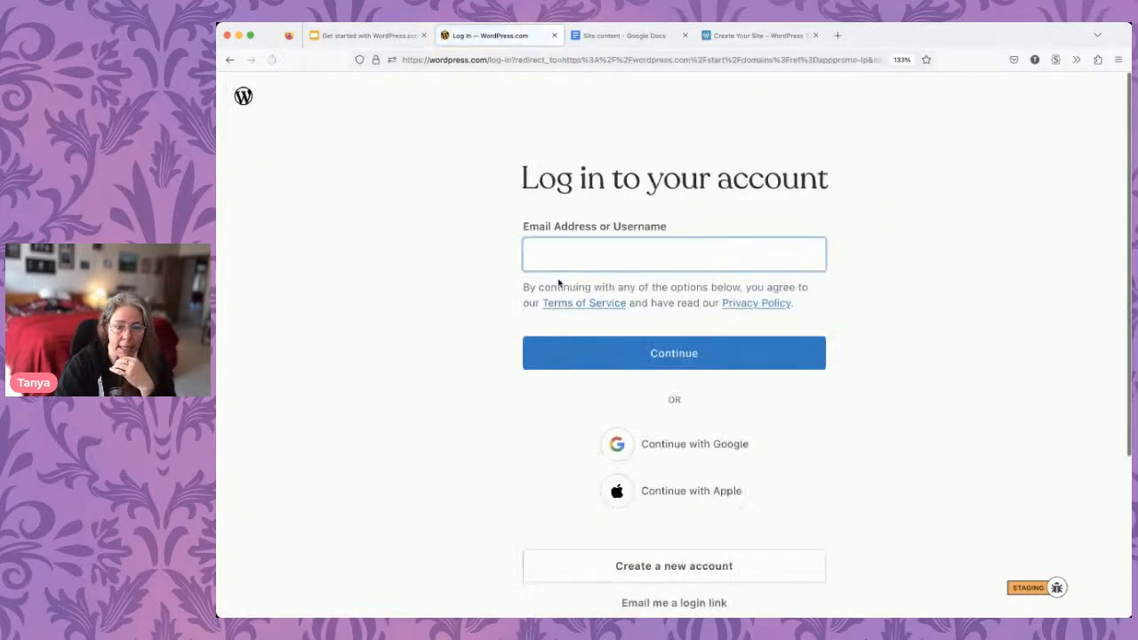
{"action": "left_click", "coordinate": [678, 360]}
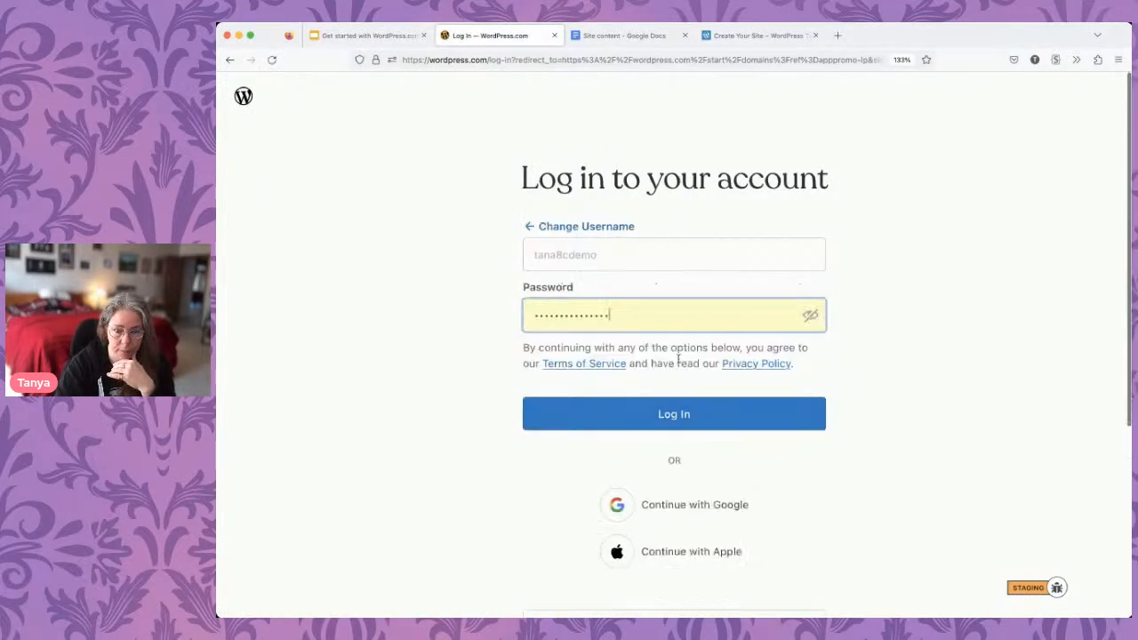
{"action": "left_click", "coordinate": [662, 414]}
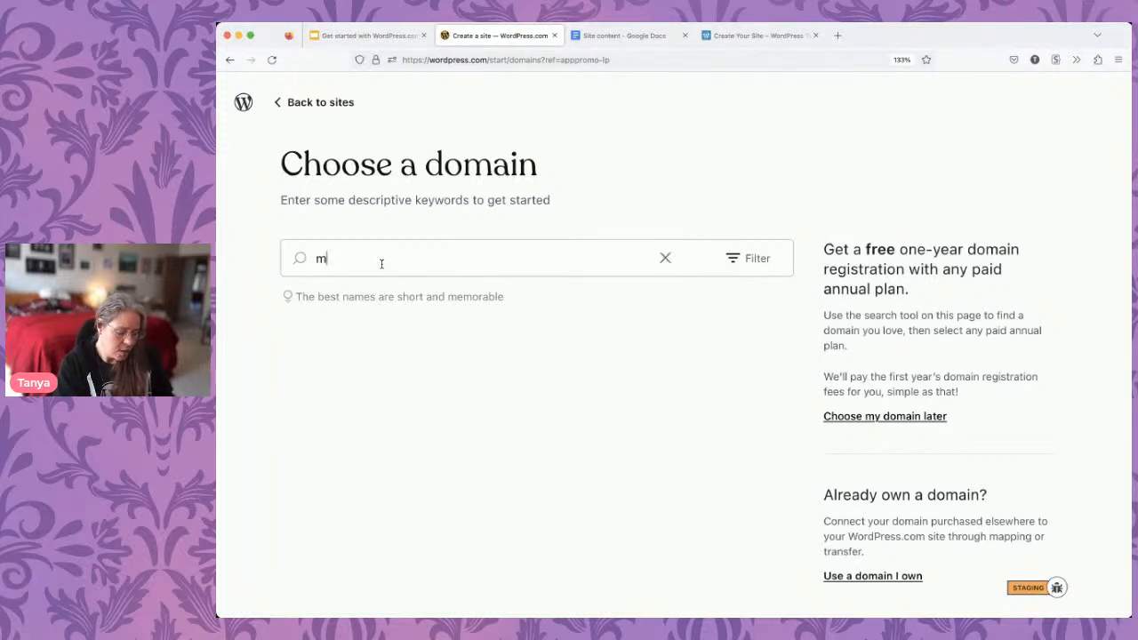
Search for a domain with the keyword "mynewsite" and look through the suggested addresses and their prices.
{"action": "type", "text": "mynewsite"}
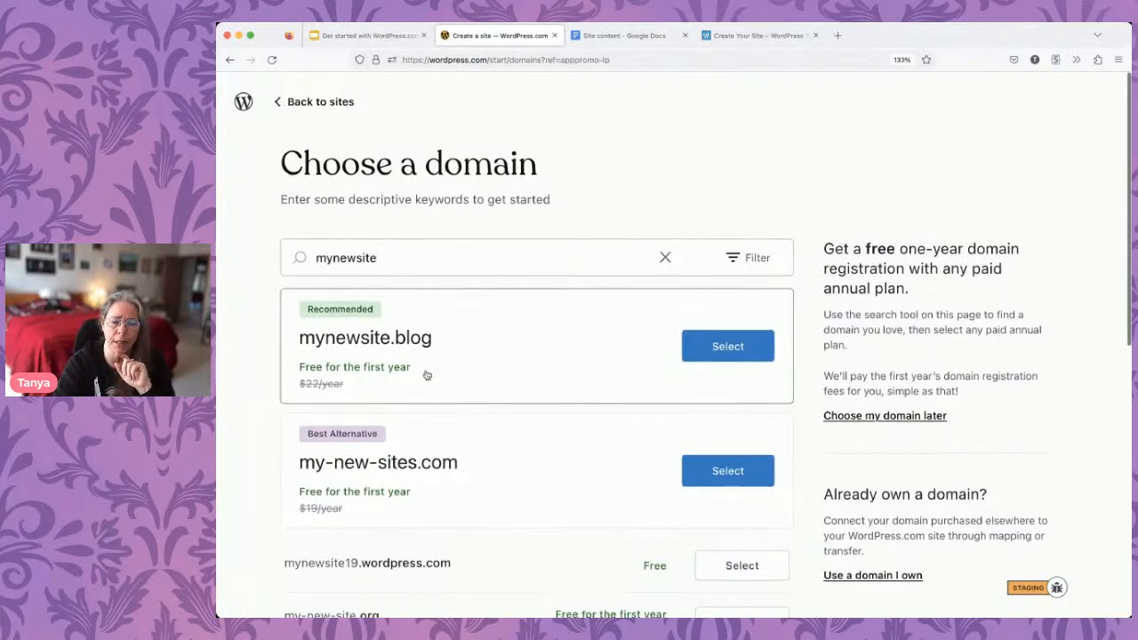
{"action": "scroll", "coordinate": [425, 380], "scroll_direction": "down", "scroll_amount": 2}
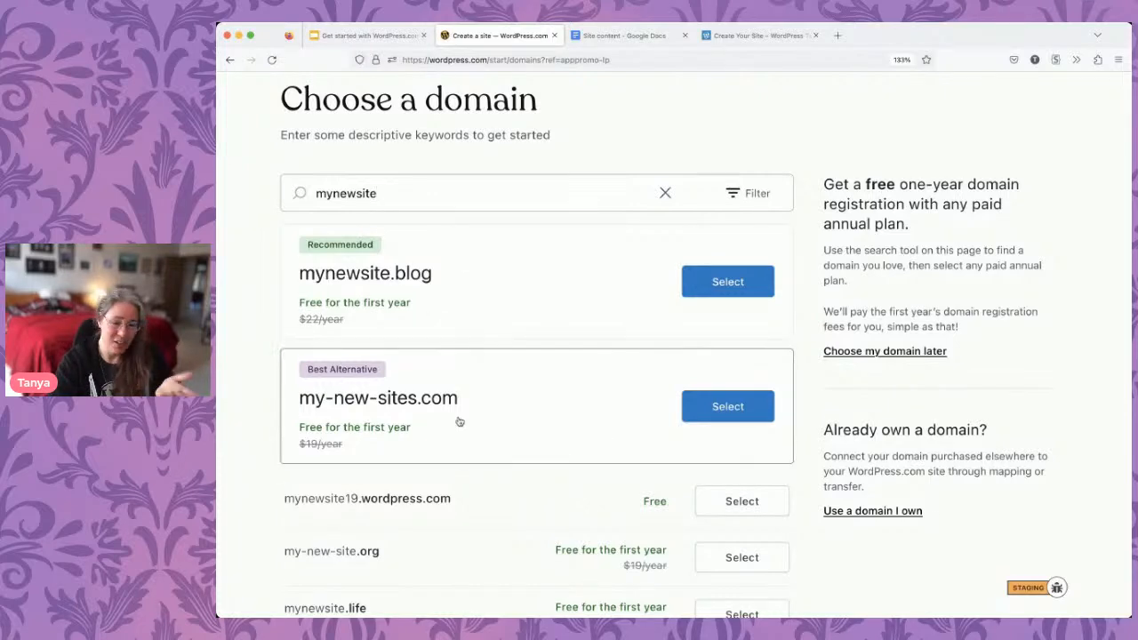
{"action": "scroll", "coordinate": [459, 420], "scroll_direction": "down", "scroll_amount": 2}
{"action": "scroll", "coordinate": [459, 420], "scroll_direction": "down", "scroll_amount": 2}
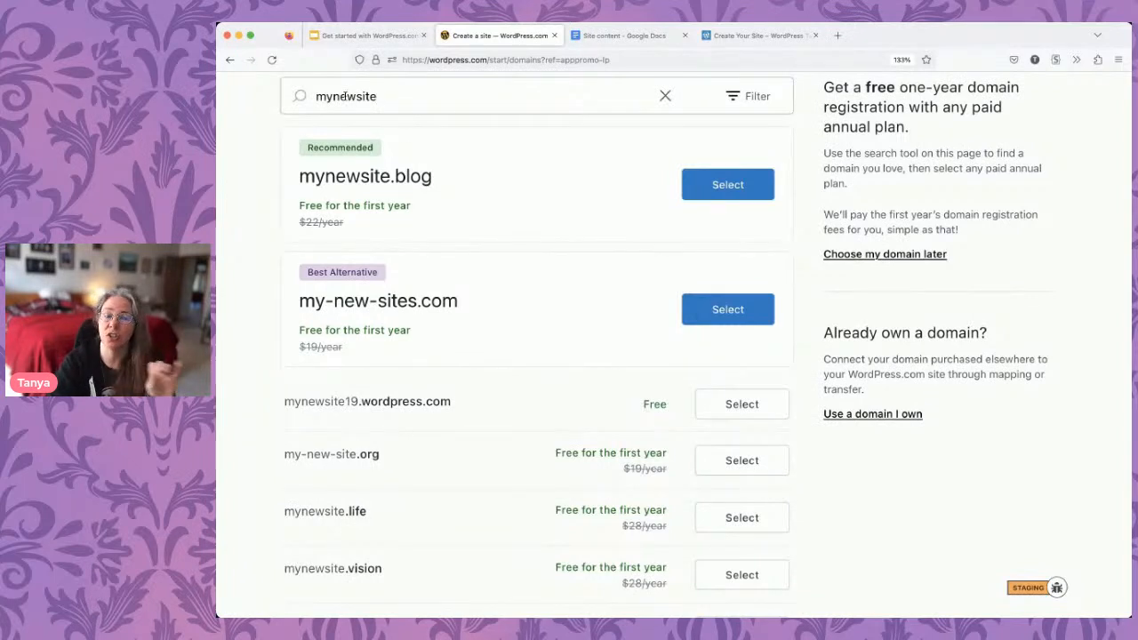
Refine the domain search to "mynewsitetjm" and select the free mynewsitetjm.wordpress.com address.
{"action": "type", "text": "tjm"}
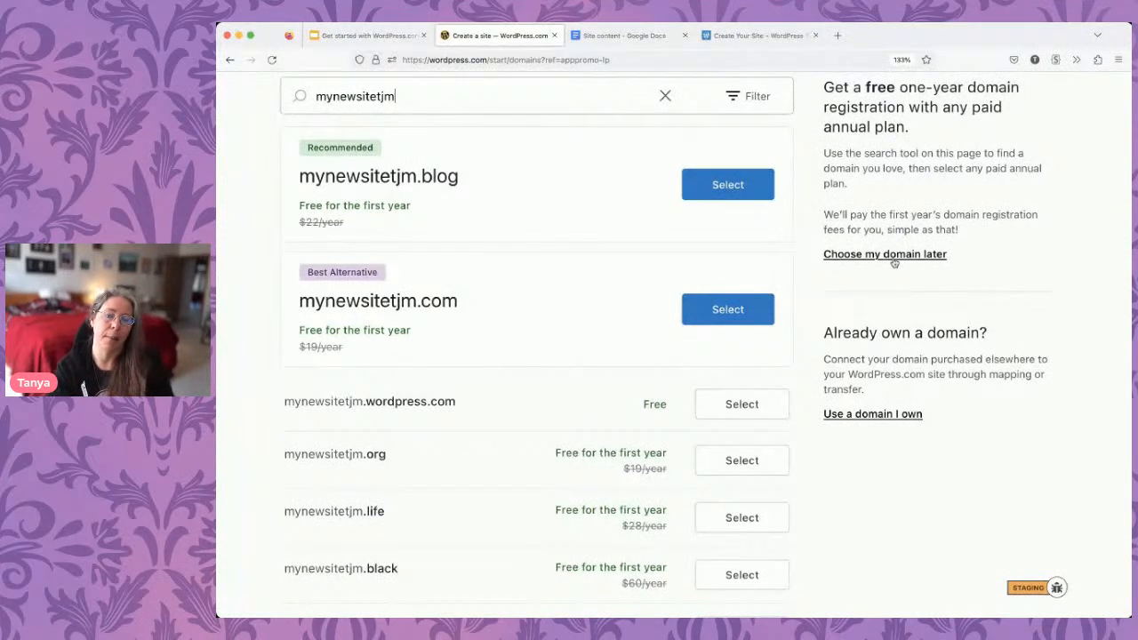
{"action": "left_click", "coordinate": [740, 404]}
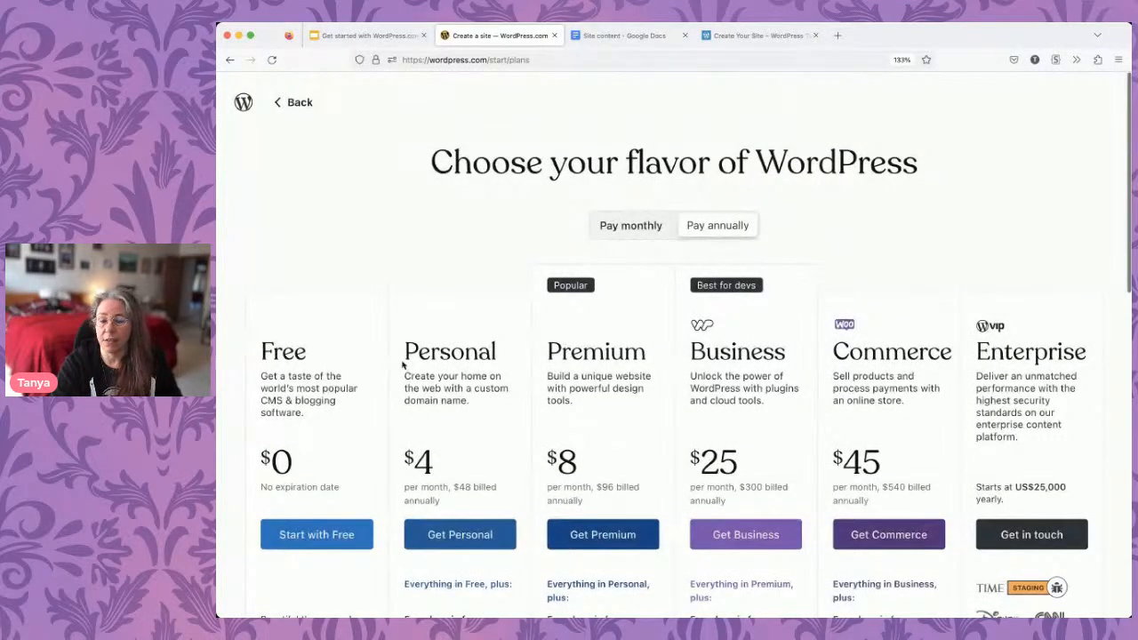
Examine the prices, features and storage of the plans from Free to Enterprise.
{"action": "scroll", "coordinate": [403, 364], "scroll_direction": "down", "scroll_amount": 3}
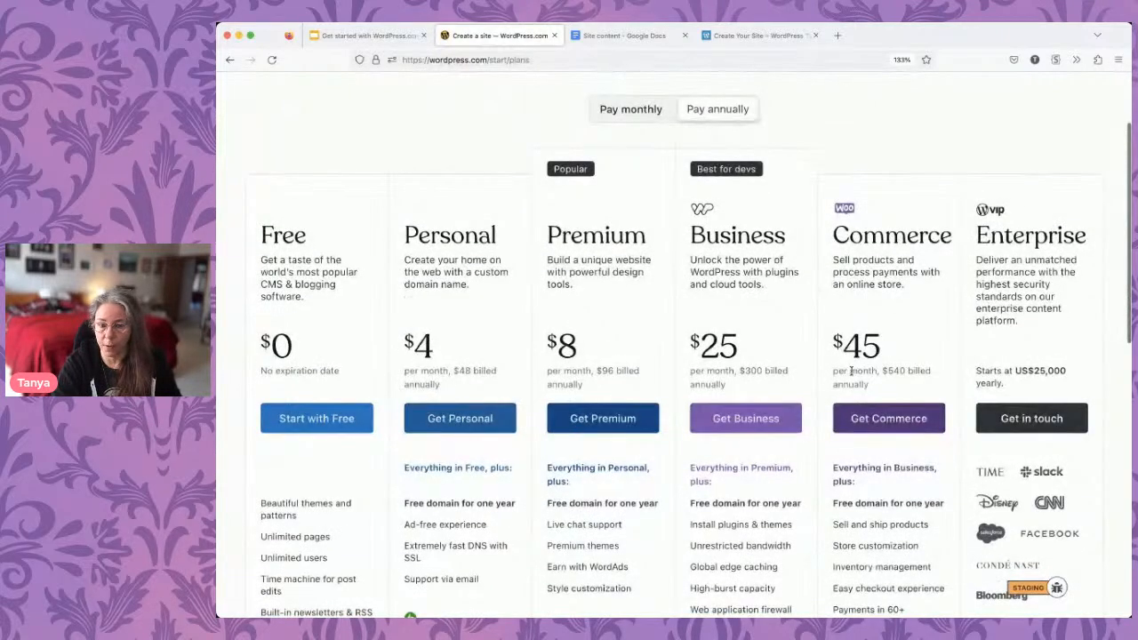
{"action": "scroll", "coordinate": [515, 545], "scroll_direction": "down", "scroll_amount": 2}
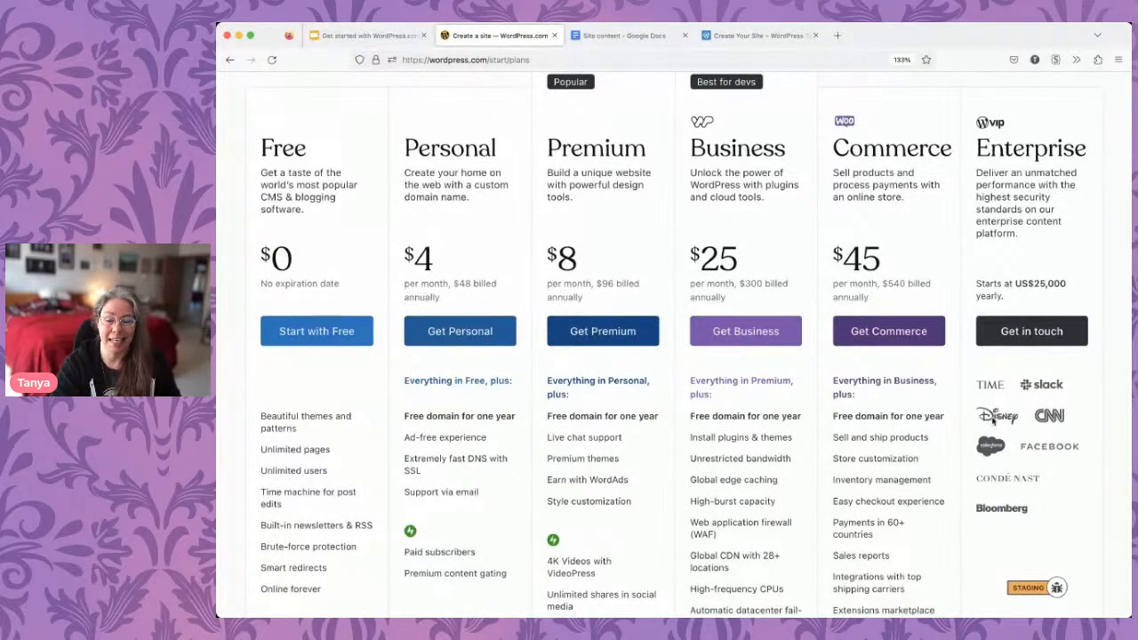
{"action": "mouse_move", "coordinate": [863, 526]}
{"action": "scroll", "coordinate": [615, 561], "scroll_direction": "down", "scroll_amount": 5}
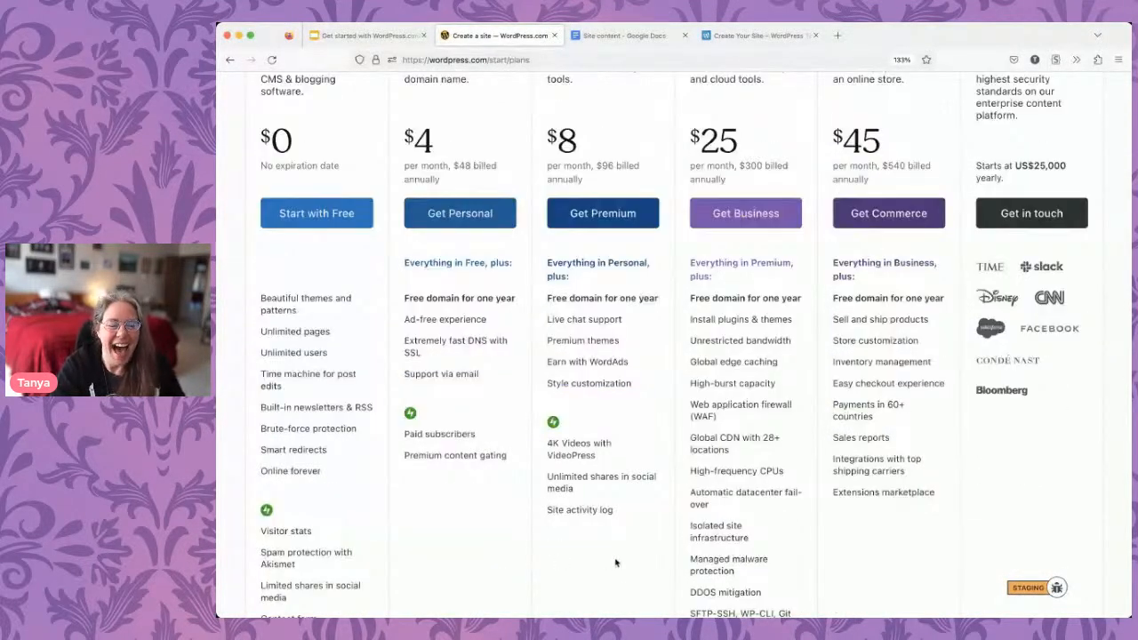
{"action": "scroll", "coordinate": [615, 562], "scroll_direction": "down", "scroll_amount": 6}
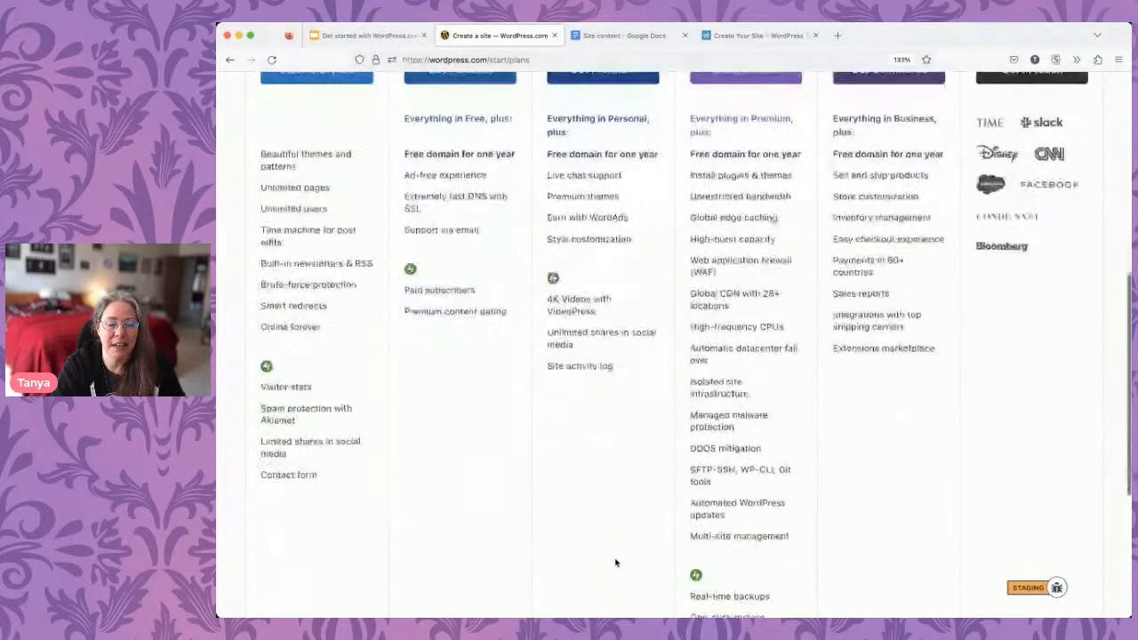
{"action": "scroll", "coordinate": [615, 562], "scroll_direction": "down", "scroll_amount": 4}
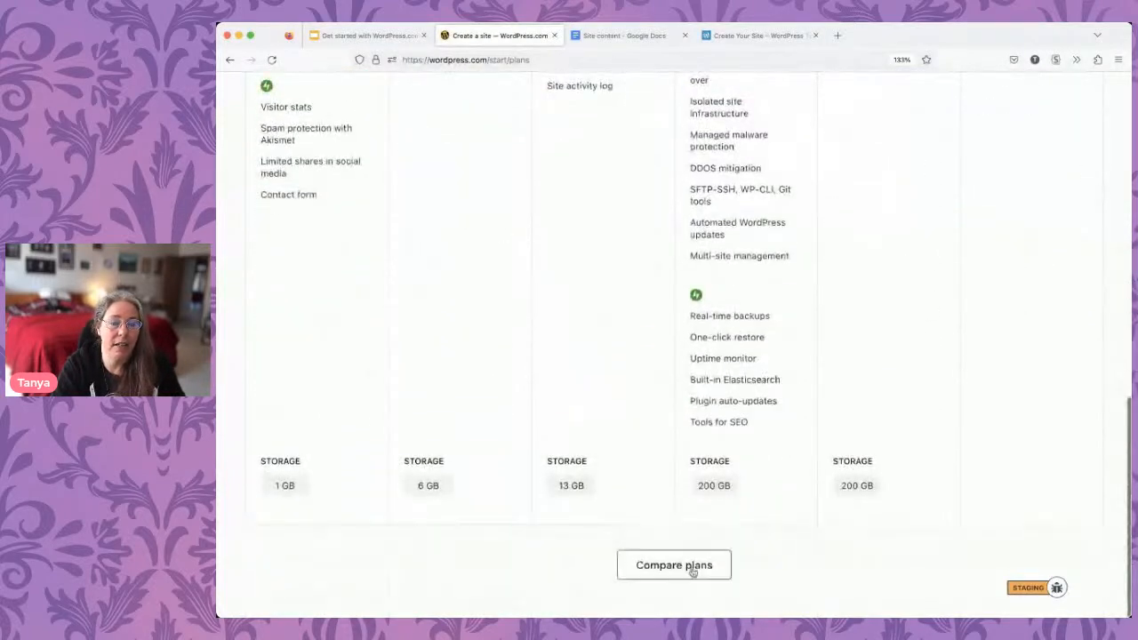
Open the detailed plan comparison and look through the essential features and performance boosters.
{"action": "left_click", "coordinate": [613, 561]}
{"action": "scroll", "coordinate": [736, 409], "scroll_direction": "down", "scroll_amount": 5}
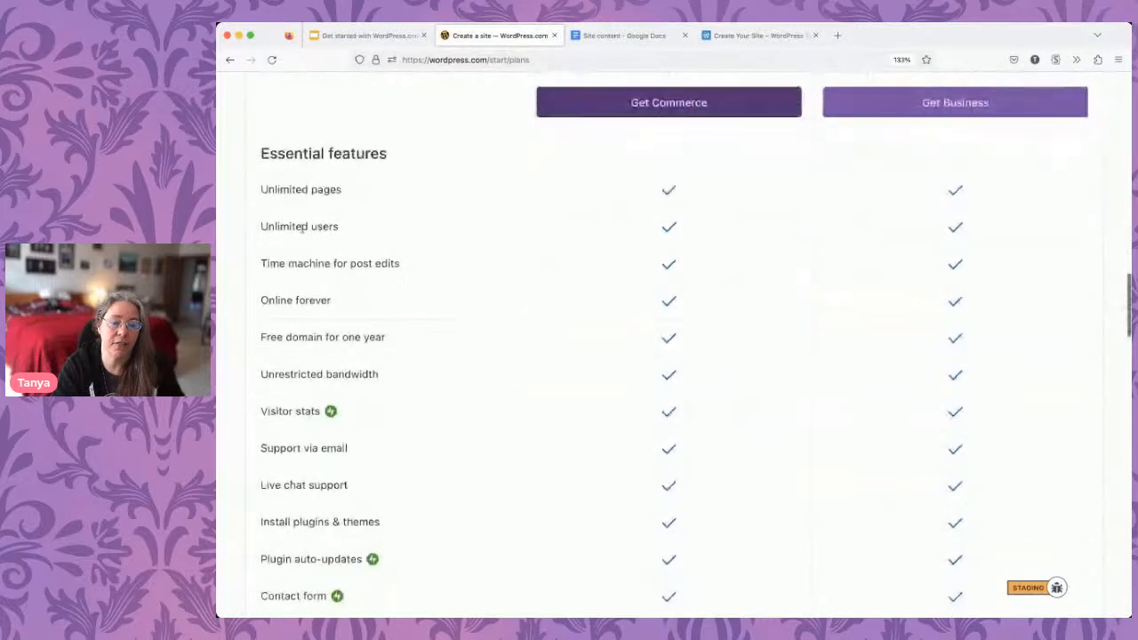
{"action": "scroll", "coordinate": [468, 314], "scroll_direction": "down", "scroll_amount": 4}
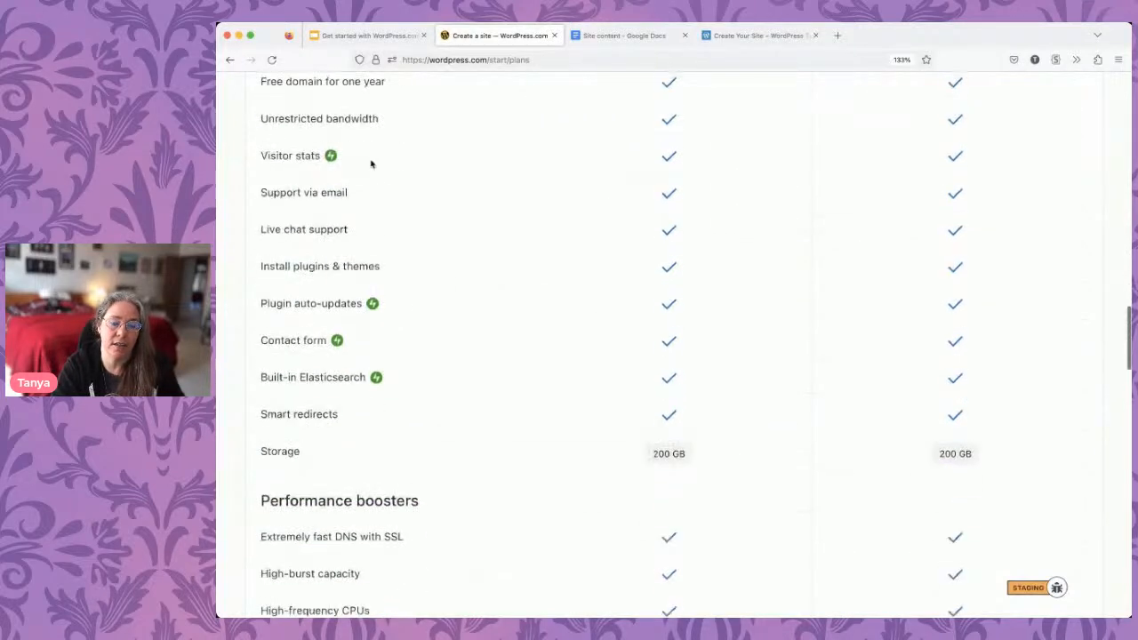
{"action": "scroll", "coordinate": [355, 551], "scroll_direction": "down", "scroll_amount": 10}
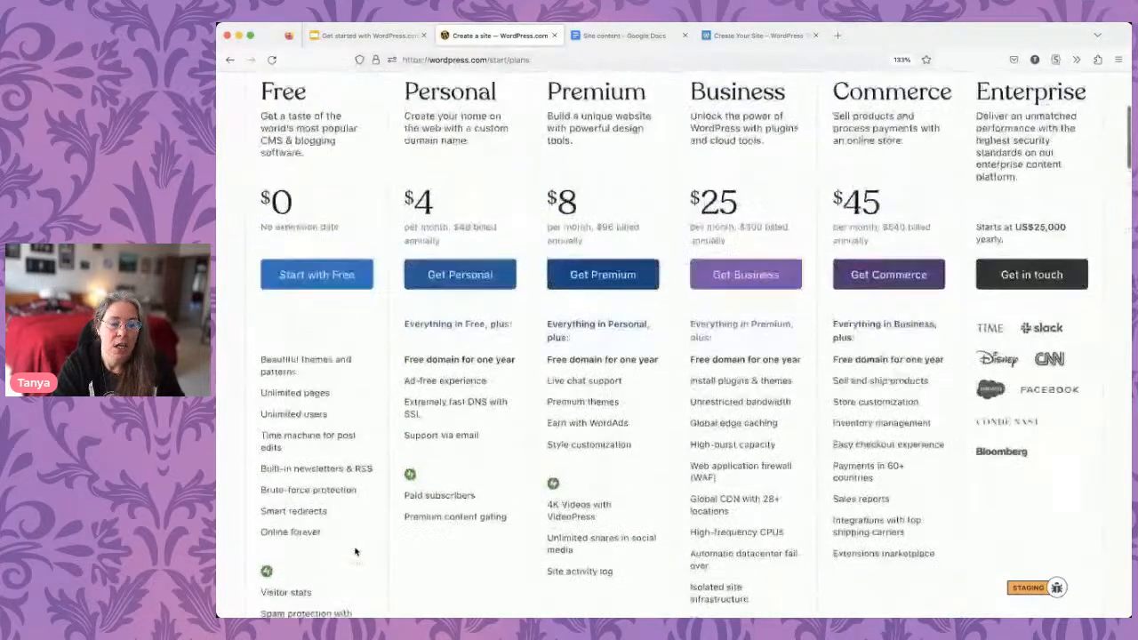
Check what the Personal plan's ad-free experience means, and start the site with the Free plan.
{"action": "mouse_move", "coordinate": [702, 506]}
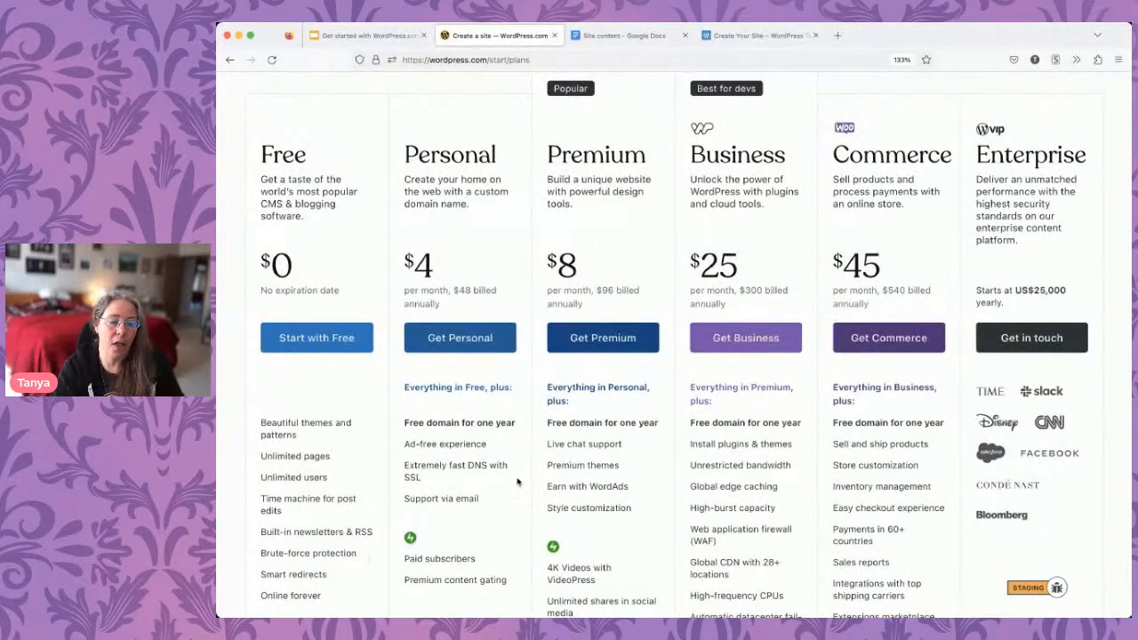
{"action": "mouse_move", "coordinate": [435, 443]}
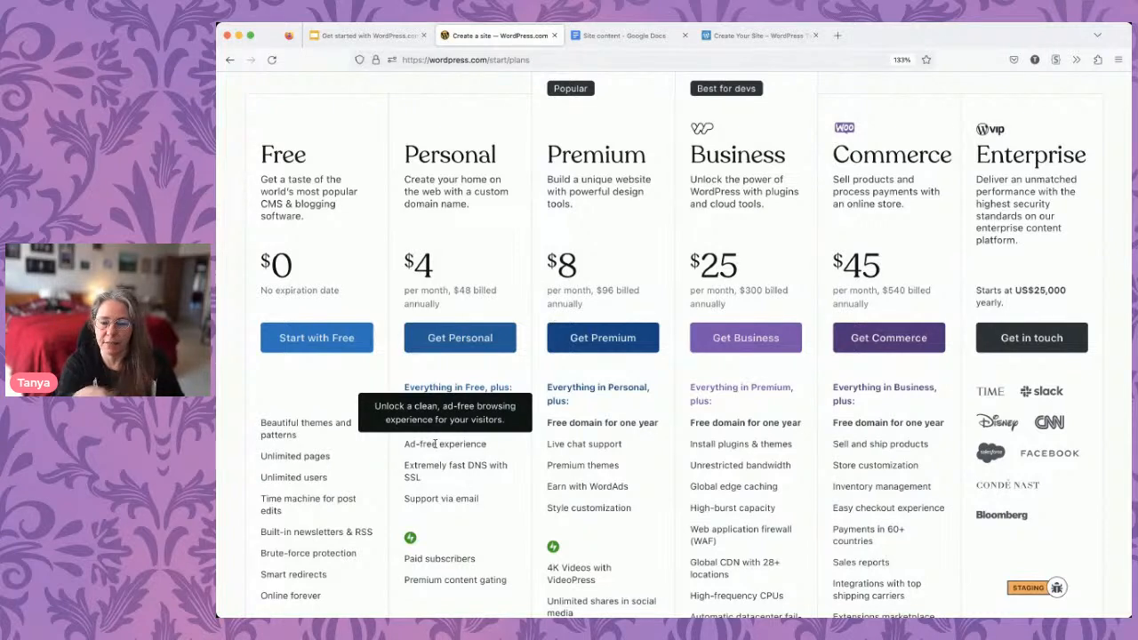
{"action": "left_click", "coordinate": [311, 339]}
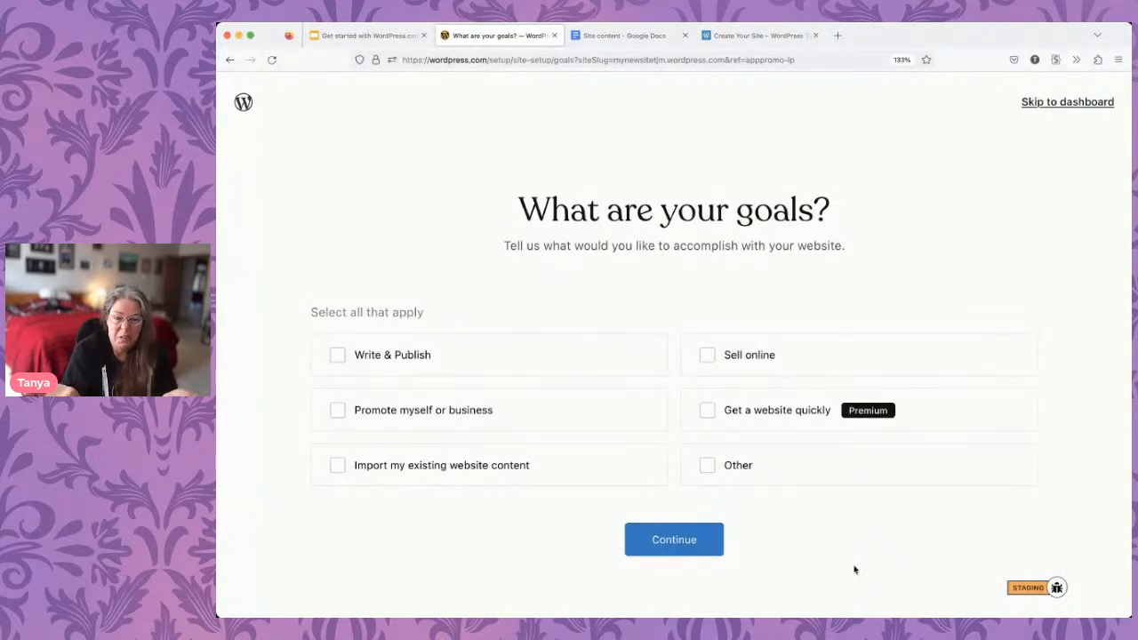
Continue past the website goals and website category questions without choosing any option.
{"action": "left_click", "coordinate": [673, 539]}
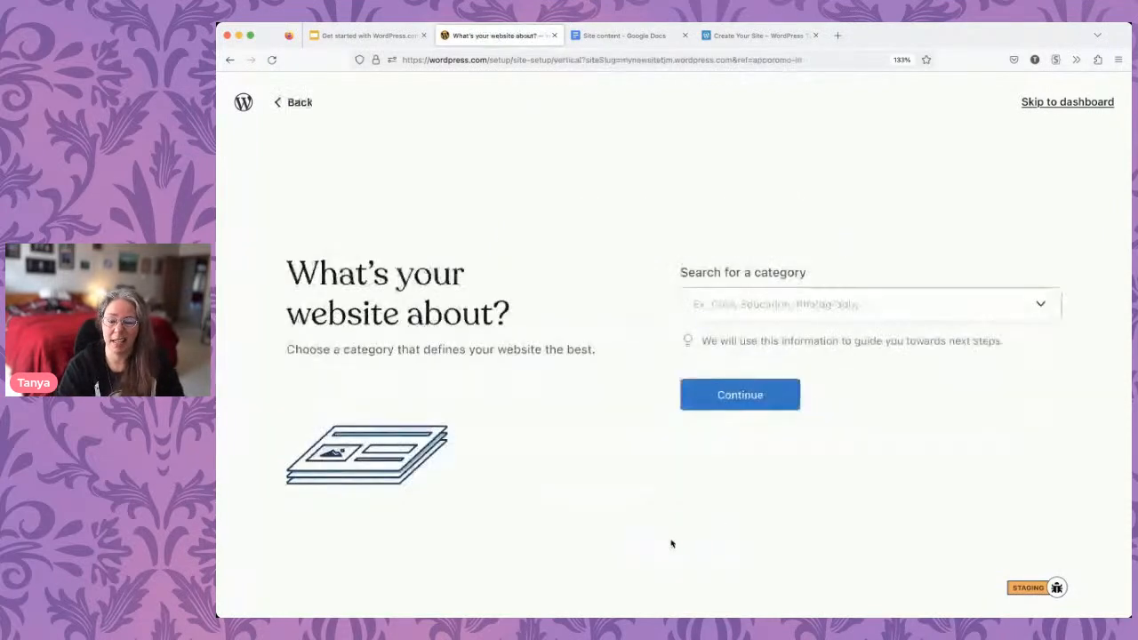
{"action": "left_click", "coordinate": [710, 290]}
{"action": "left_click", "coordinate": [640, 288]}
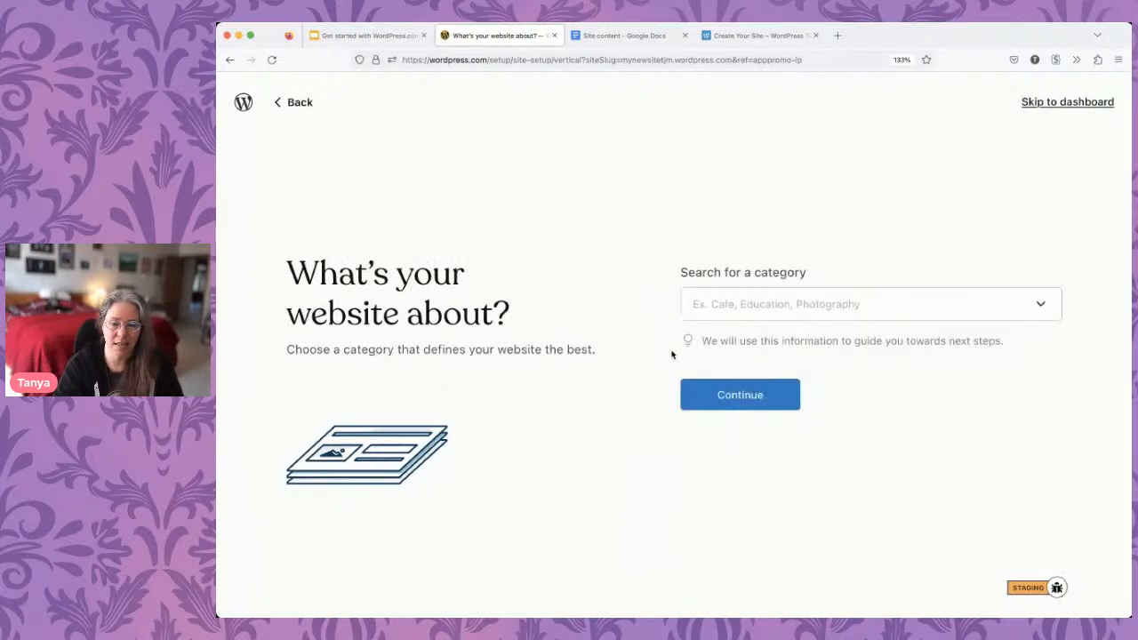
{"action": "left_click", "coordinate": [731, 401]}
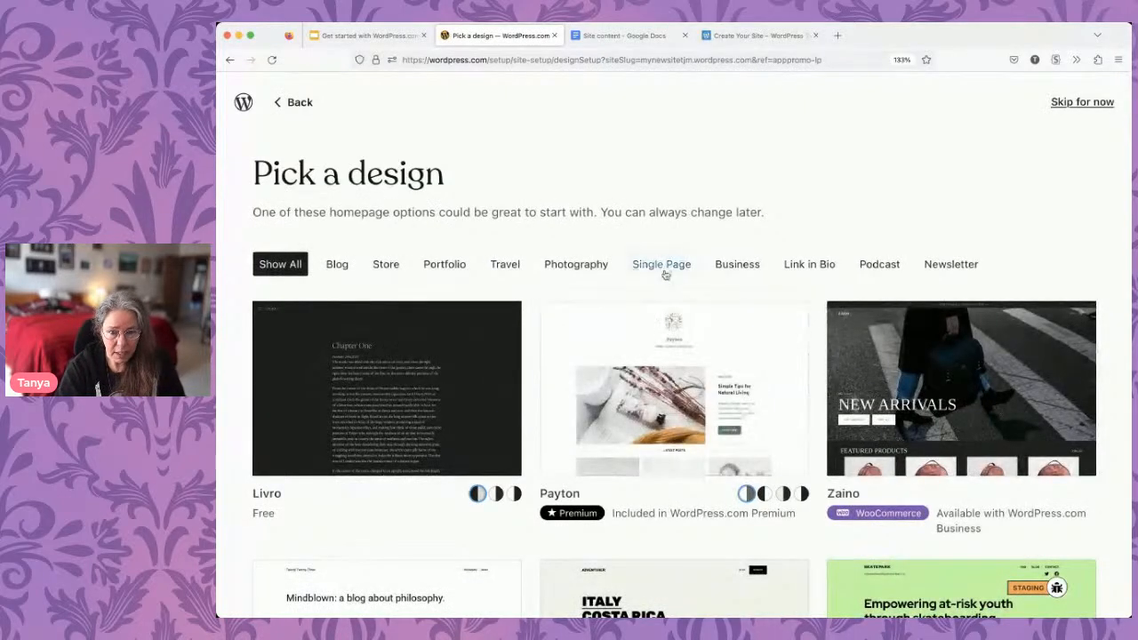
Preview the Payton theme's homepage from the design gallery, and return to the list of designs.
{"action": "scroll", "coordinate": [634, 226], "scroll_direction": "down", "scroll_amount": 1}
{"action": "scroll", "coordinate": [634, 226], "scroll_direction": "down", "scroll_amount": 2}
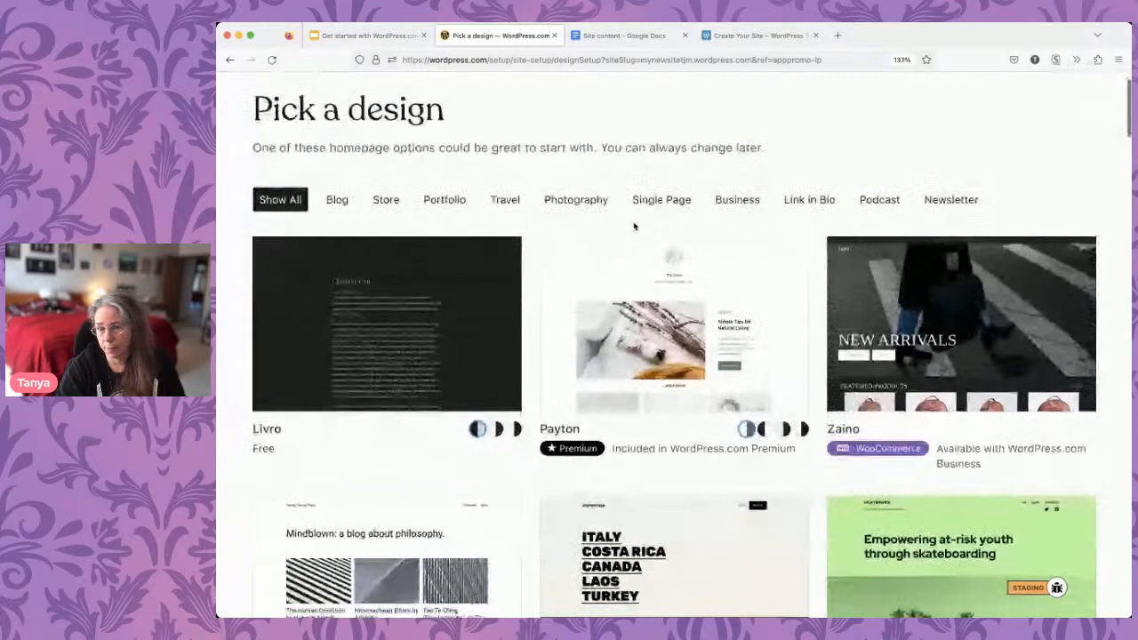
{"action": "scroll", "coordinate": [533, 281], "scroll_direction": "down", "scroll_amount": 5}
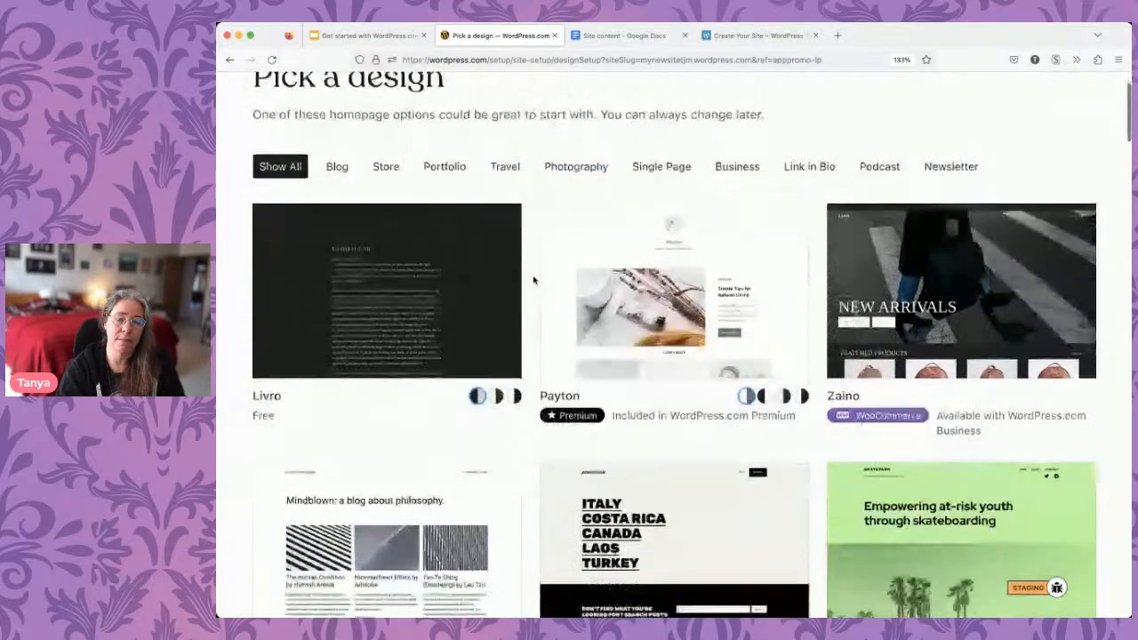
{"action": "scroll", "coordinate": [533, 281], "scroll_direction": "down", "scroll_amount": 1}
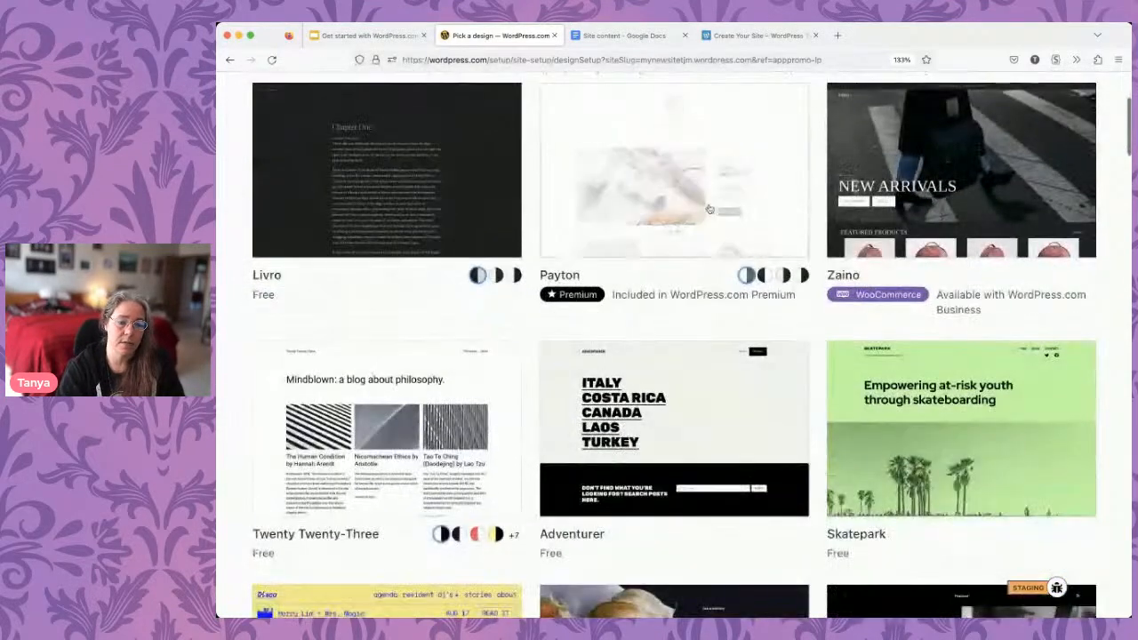
{"action": "left_click", "coordinate": [569, 231]}
{"action": "scroll", "coordinate": [721, 383], "scroll_direction": "down", "scroll_amount": 10}
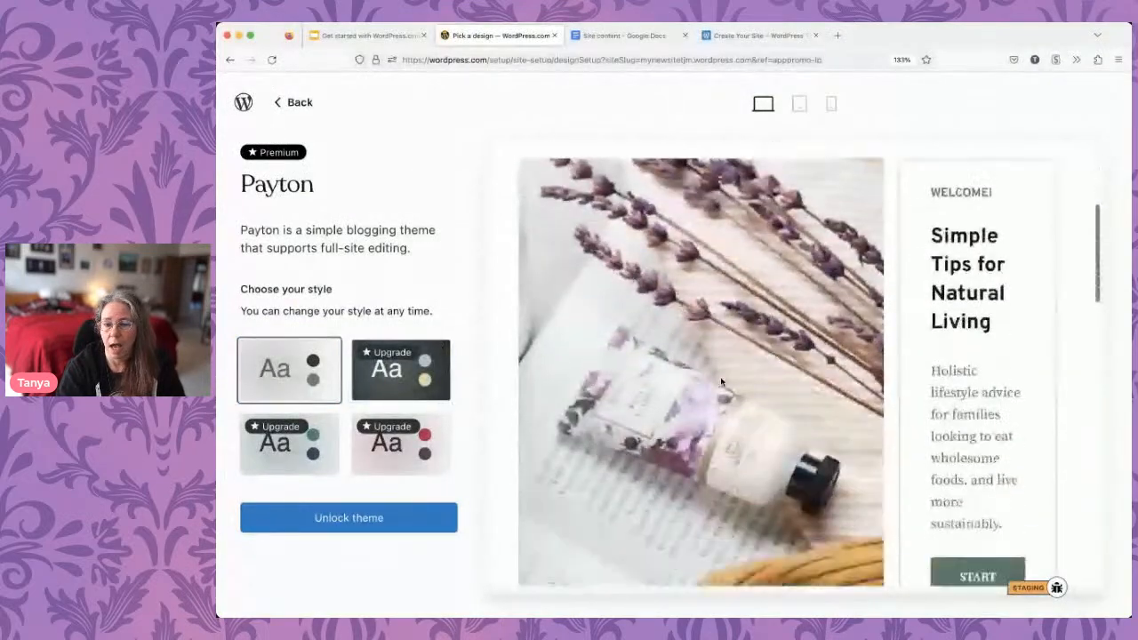
{"action": "scroll", "coordinate": [721, 382], "scroll_direction": "down", "scroll_amount": 5}
{"action": "scroll", "coordinate": [721, 383], "scroll_direction": "up", "scroll_amount": 8}
{"action": "scroll", "coordinate": [720, 382], "scroll_direction": "up", "scroll_amount": 5}
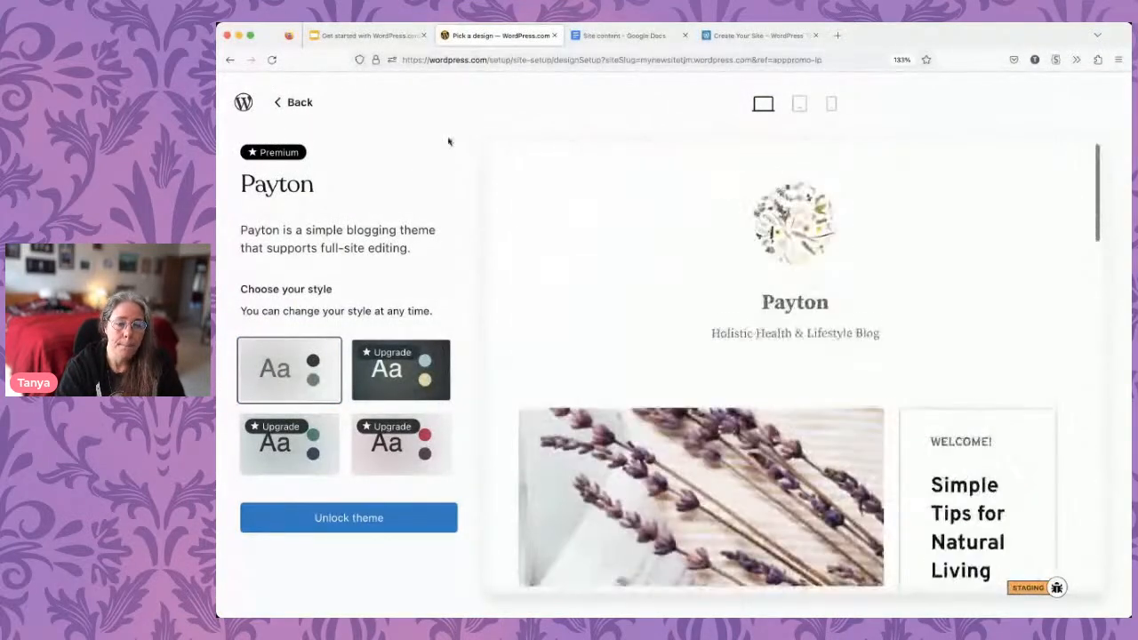
{"action": "left_click", "coordinate": [293, 102]}
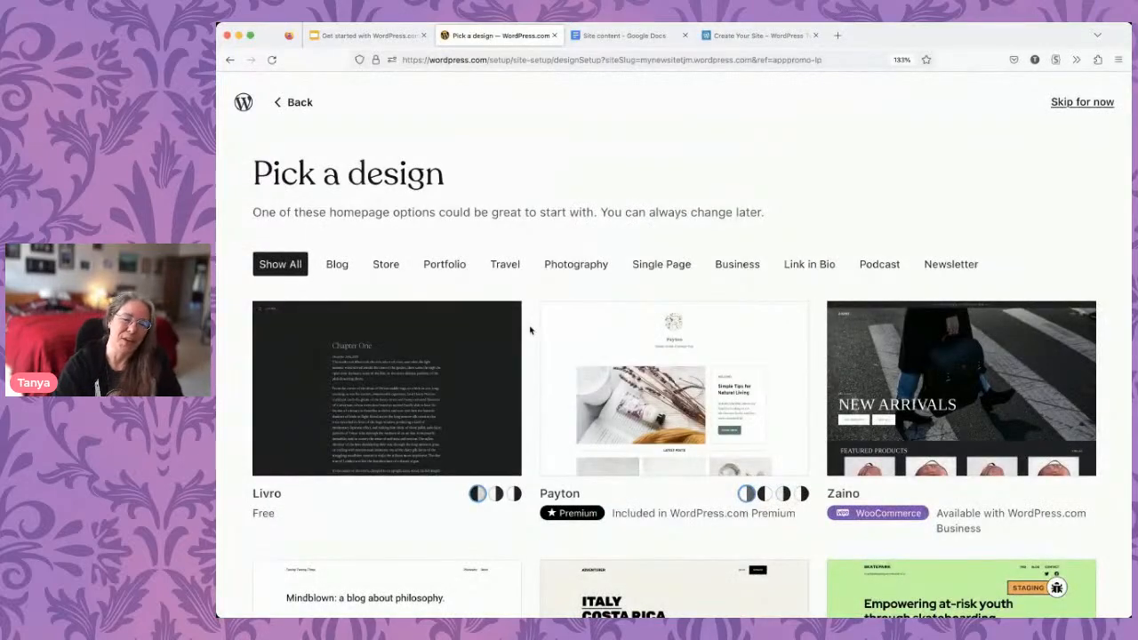
Browse the whole gallery of free and premium themes through to the Design your own option.
{"action": "scroll", "coordinate": [530, 330], "scroll_direction": "down", "scroll_amount": 1}
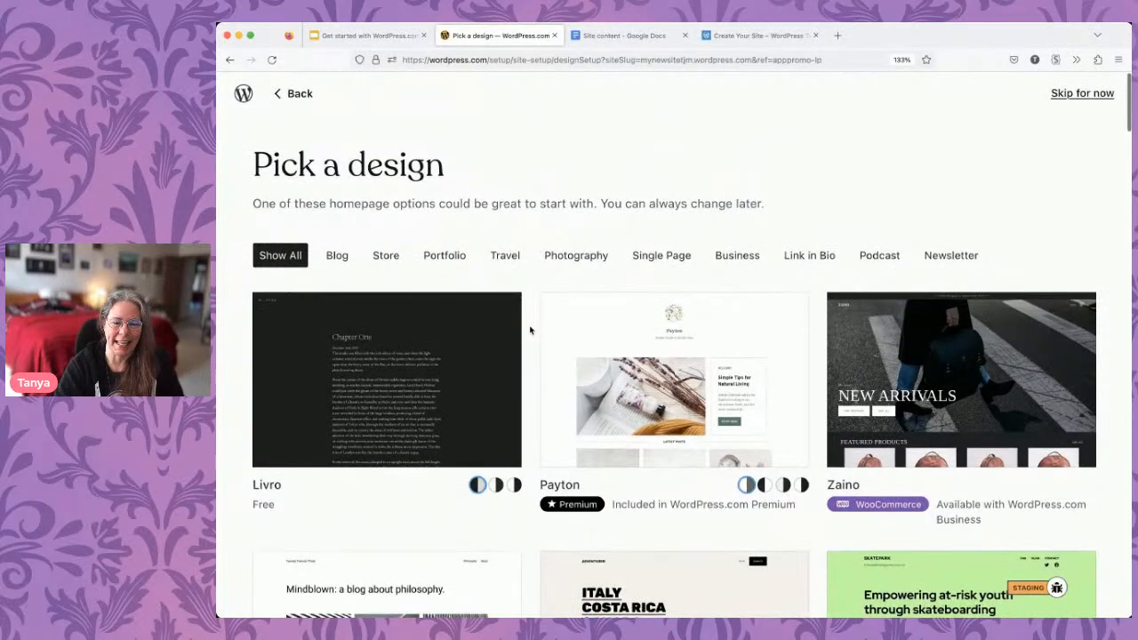
{"action": "scroll", "coordinate": [529, 330], "scroll_direction": "down", "scroll_amount": 2}
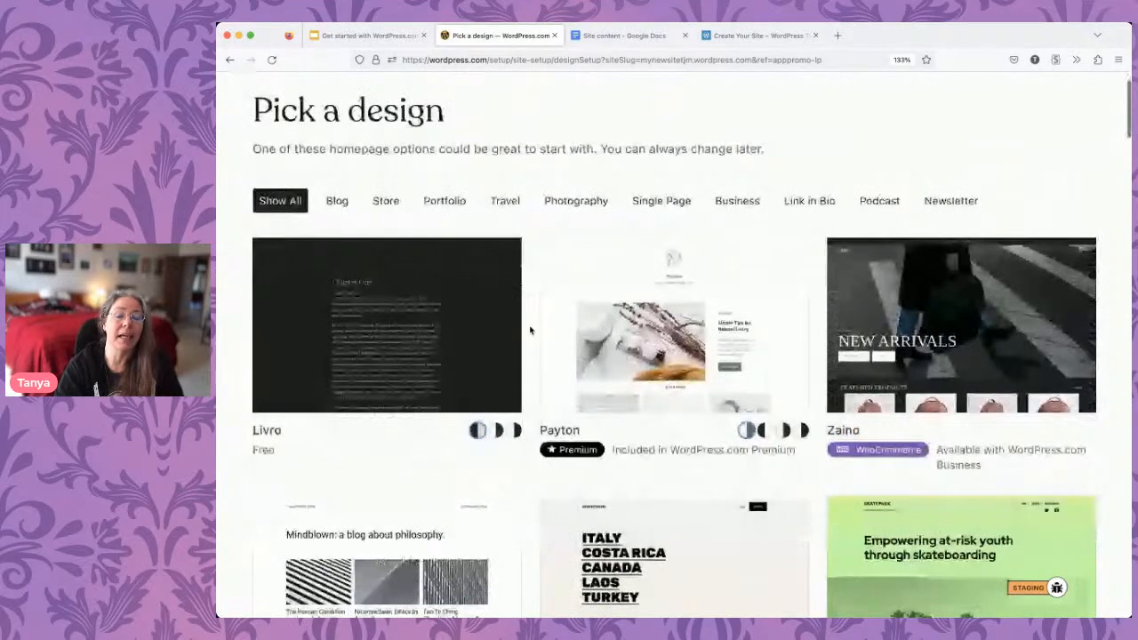
{"action": "scroll", "coordinate": [530, 330], "scroll_direction": "down", "scroll_amount": 10}
{"action": "scroll", "coordinate": [530, 331], "scroll_direction": "down", "scroll_amount": 8}
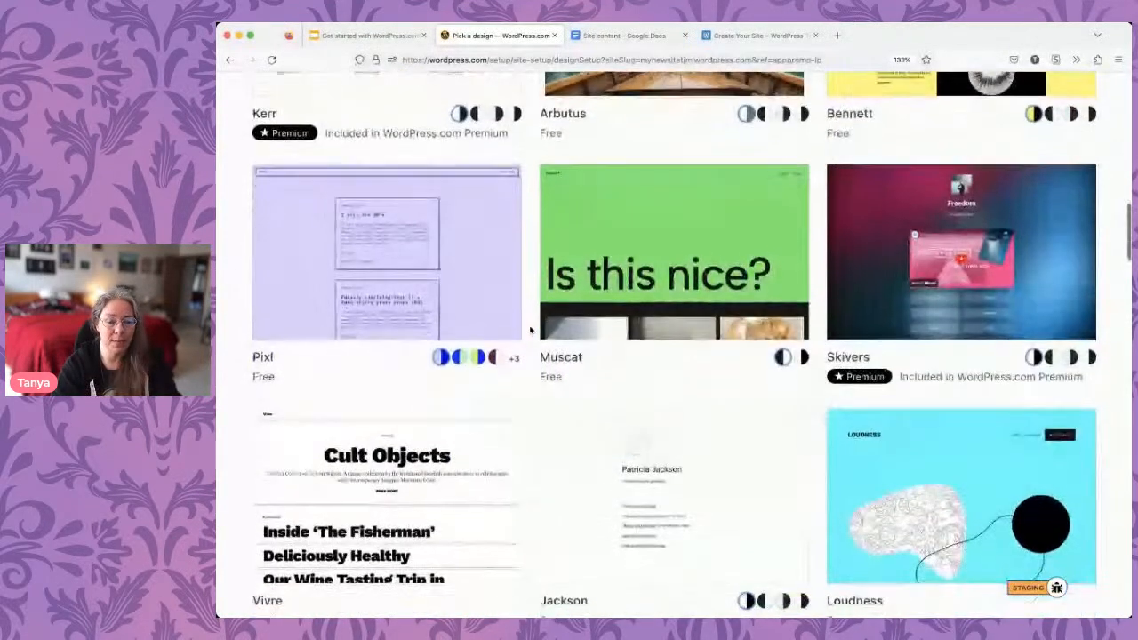
{"action": "scroll", "coordinate": [530, 330], "scroll_direction": "down", "scroll_amount": 15}
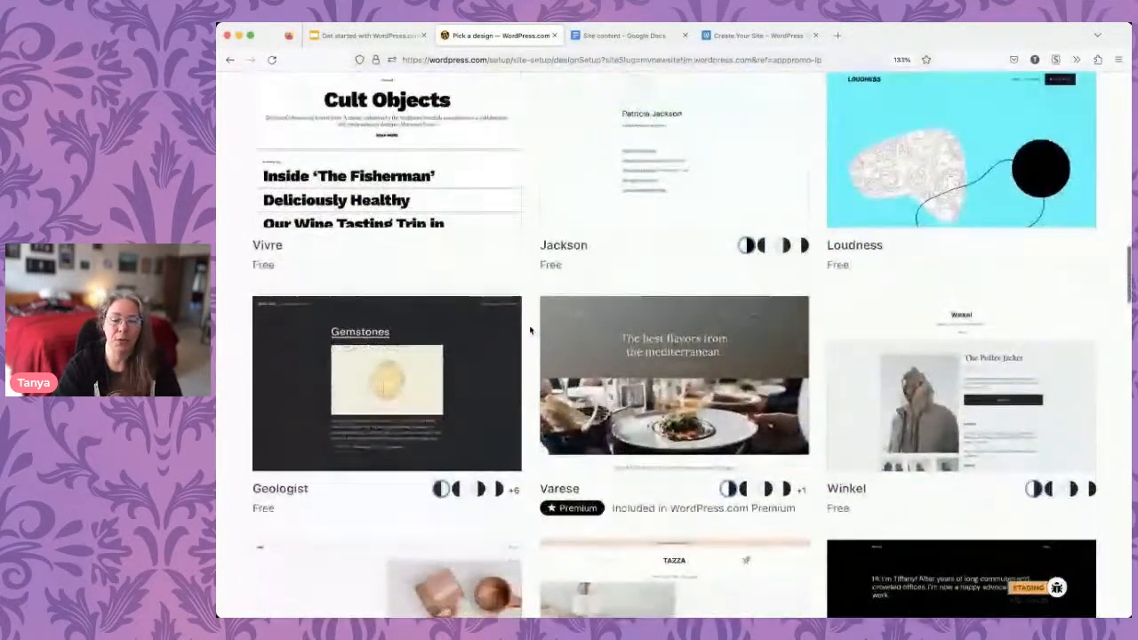
{"action": "scroll", "coordinate": [529, 331], "scroll_direction": "down", "scroll_amount": 20}
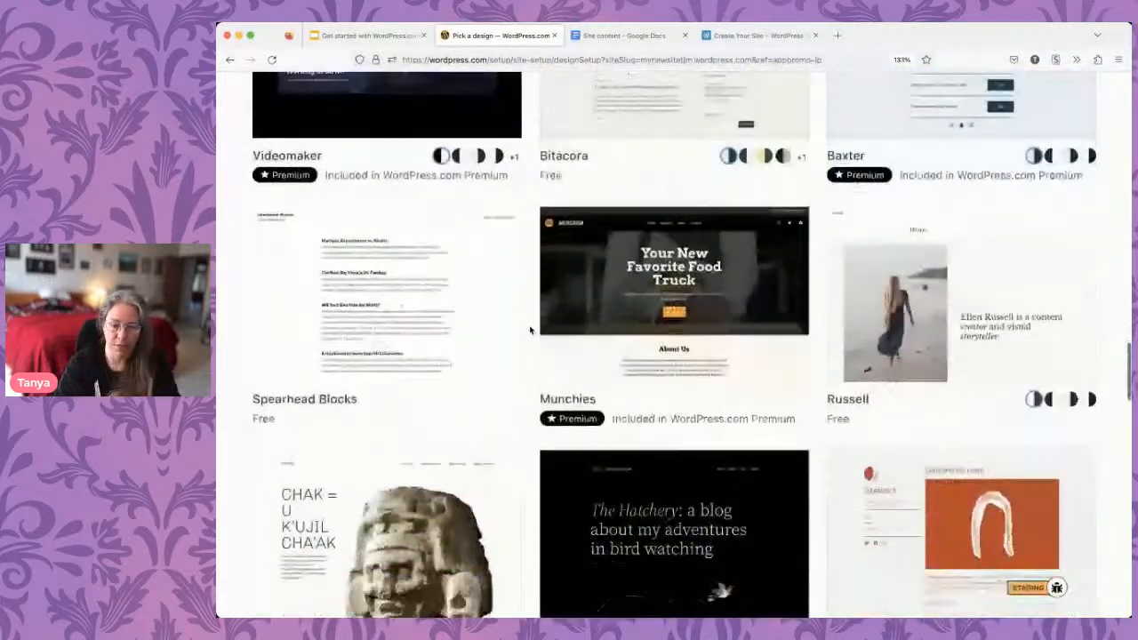
{"action": "scroll", "coordinate": [529, 331], "scroll_direction": "down", "scroll_amount": 10}
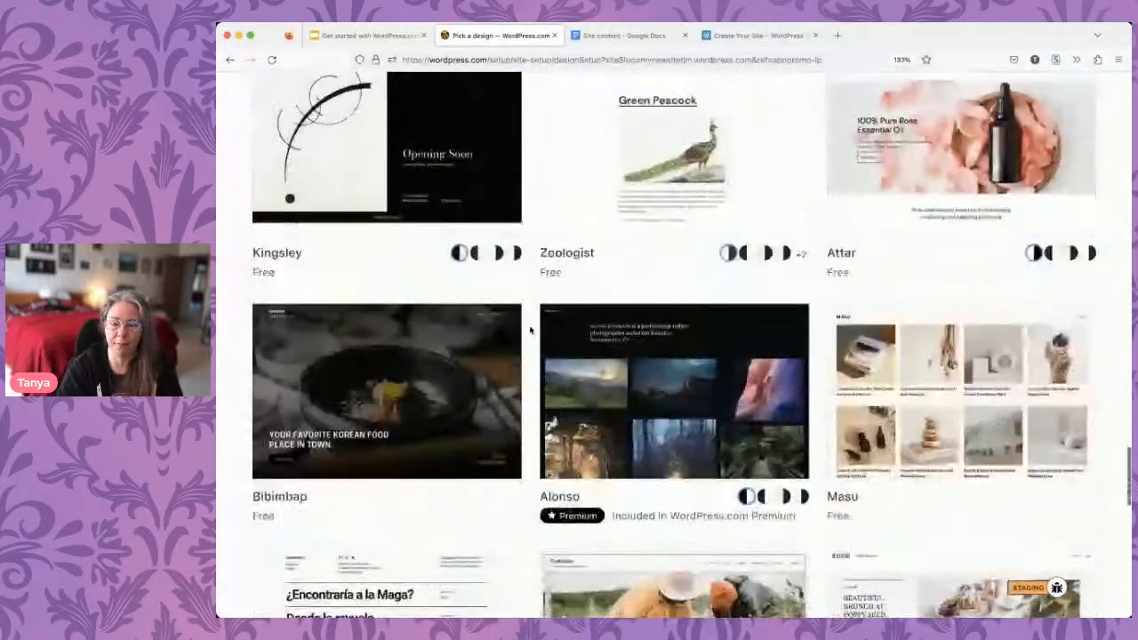
{"action": "scroll", "coordinate": [530, 330], "scroll_direction": "down", "scroll_amount": 2}
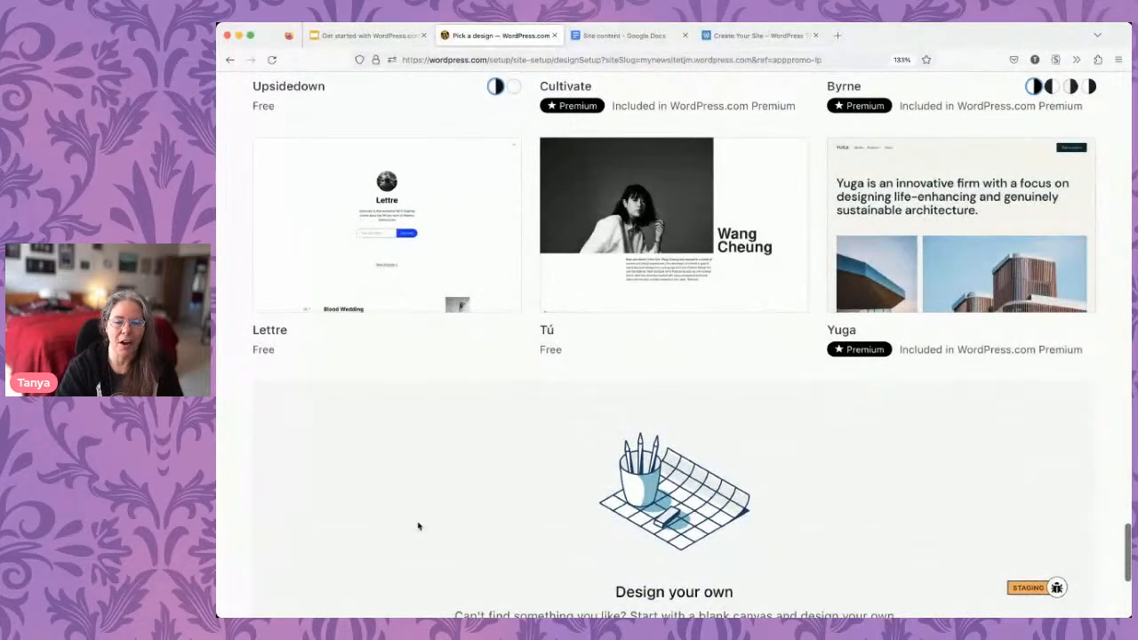
Start a homepage design from a blank canvas, and open the choice of header patterns.
{"action": "scroll", "coordinate": [418, 526], "scroll_direction": "down", "scroll_amount": 4}
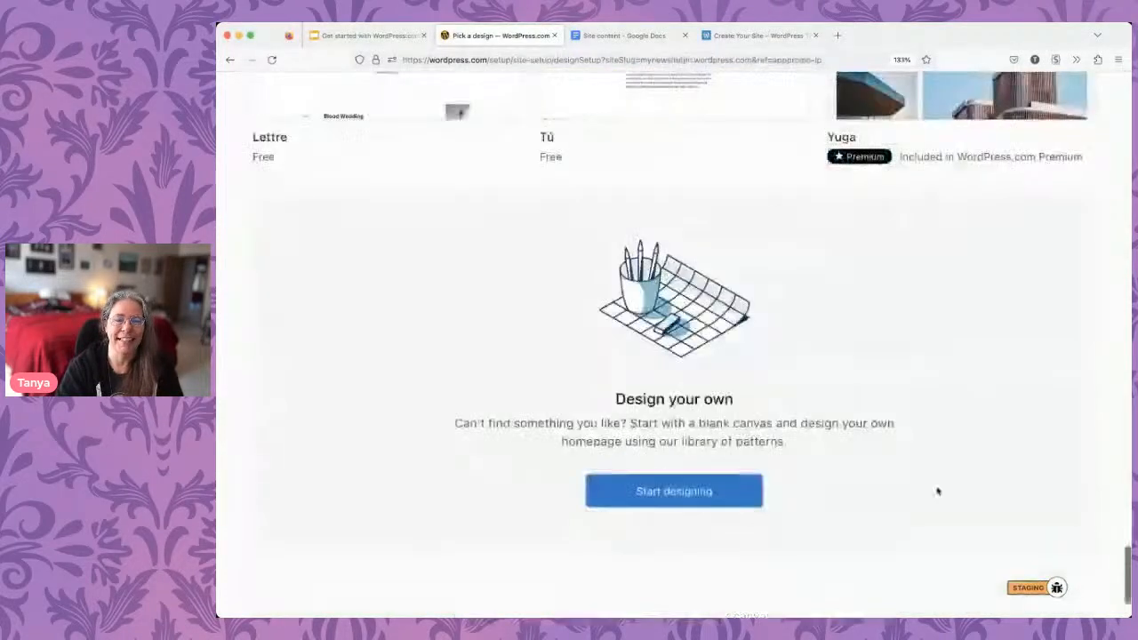
{"action": "left_click", "coordinate": [660, 492]}
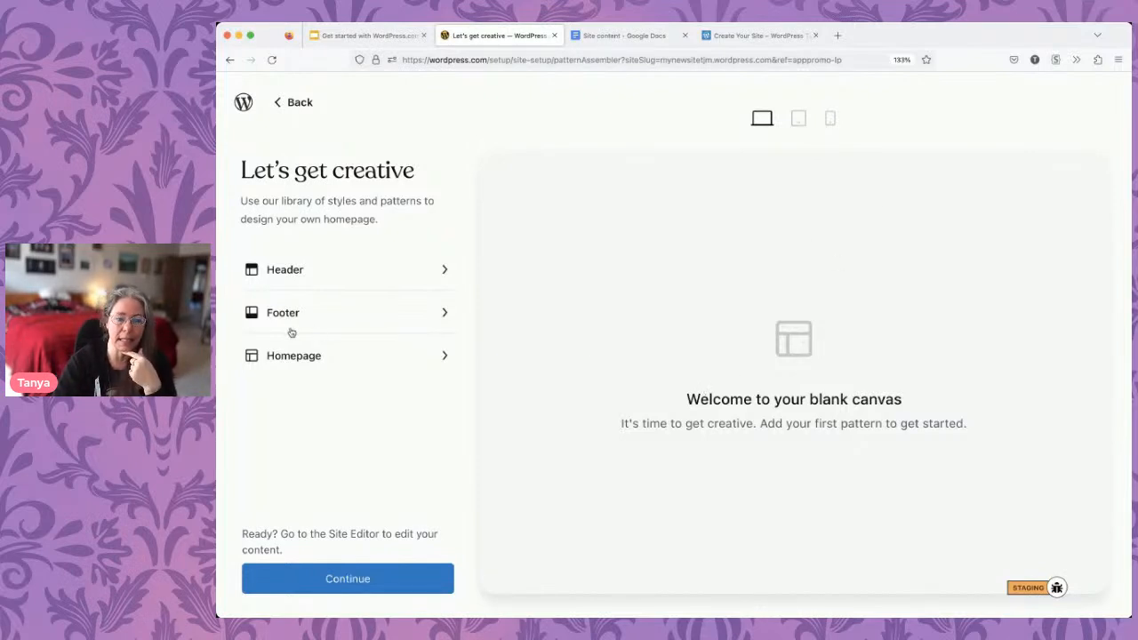
{"action": "left_click", "coordinate": [301, 270]}
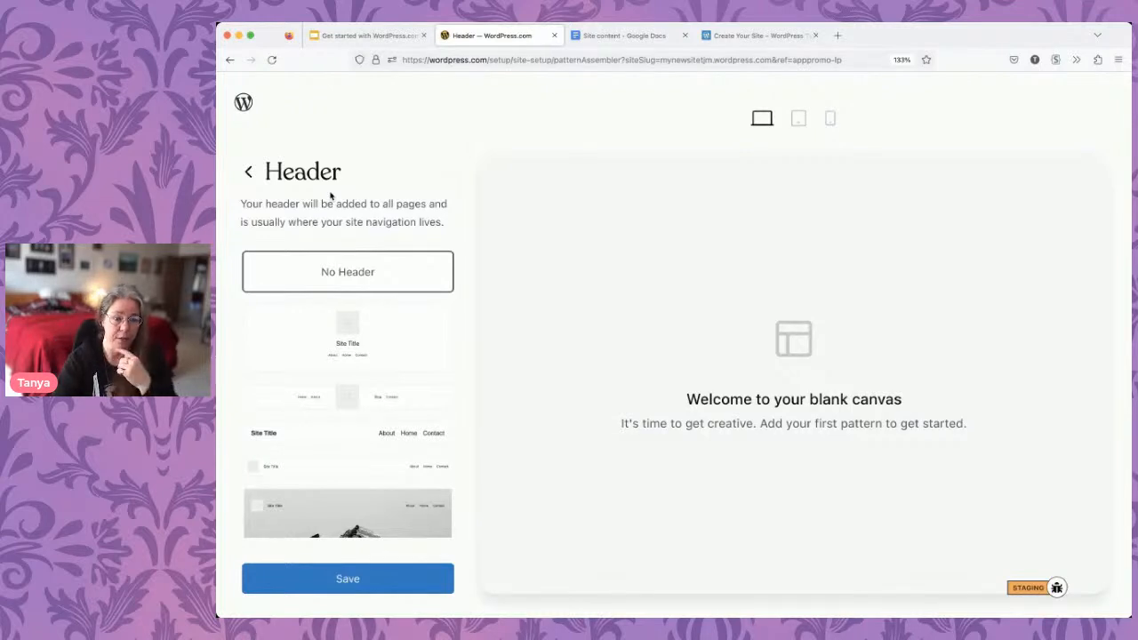
Try the centered logo, split menu, bold Site Title and mountain photo headers on the canvas.
{"action": "left_click", "coordinate": [372, 332]}
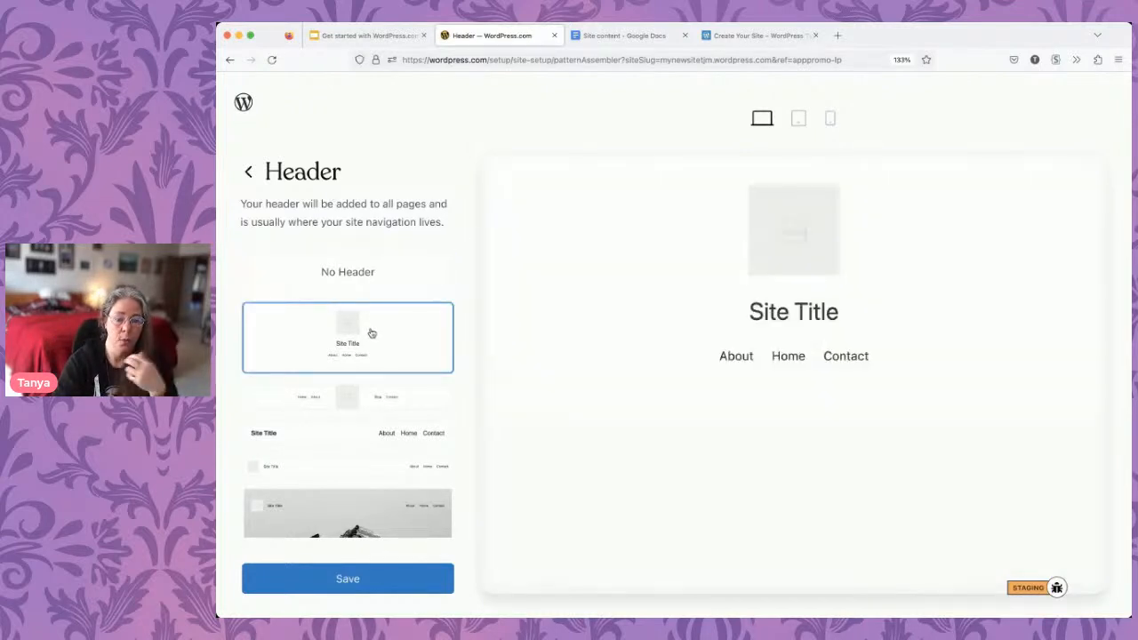
{"action": "left_click", "coordinate": [350, 398]}
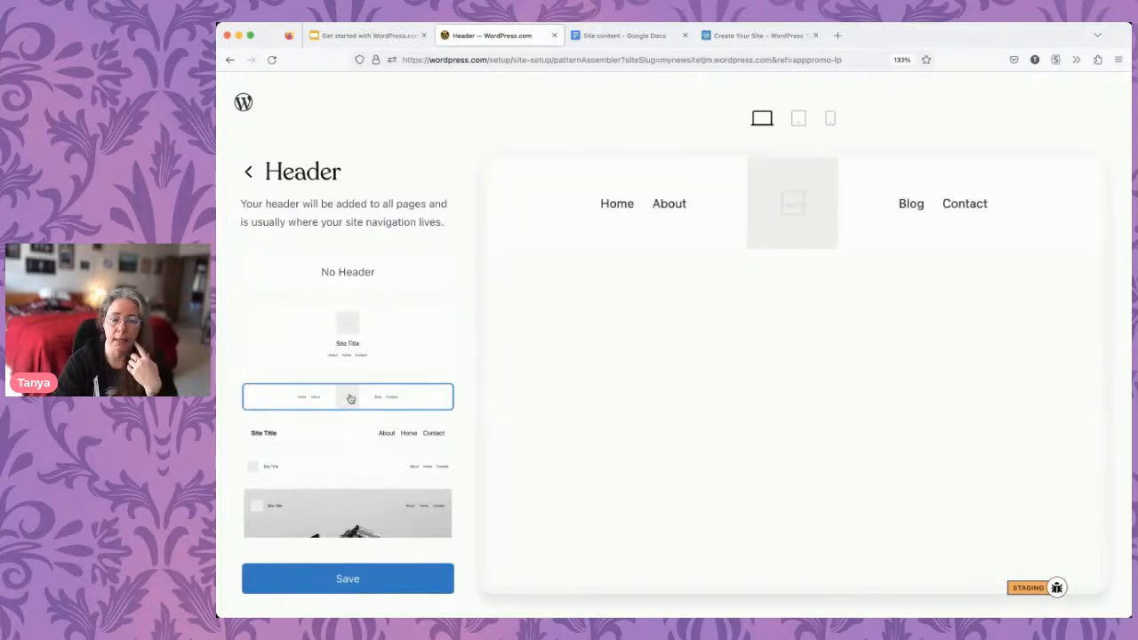
{"action": "left_click", "coordinate": [341, 435]}
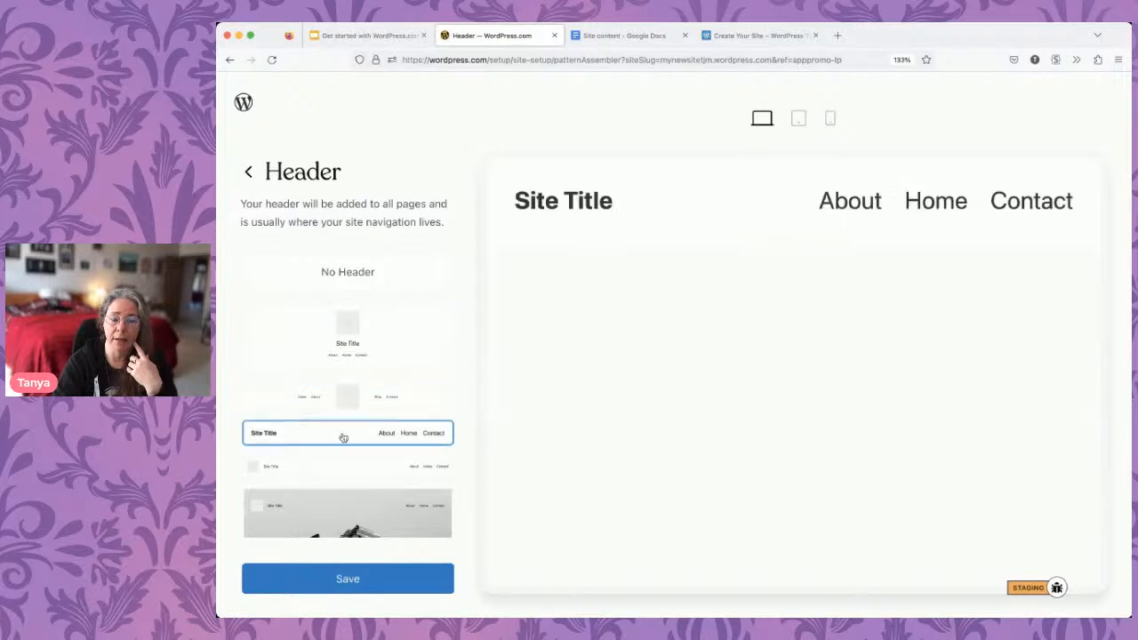
{"action": "left_click", "coordinate": [331, 518]}
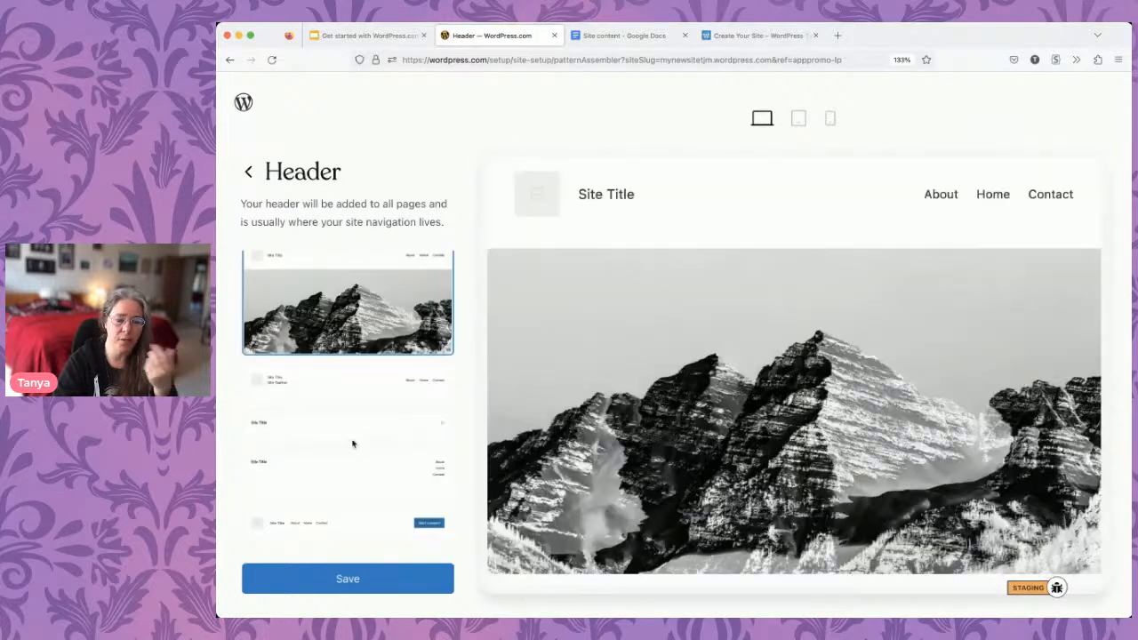
{"action": "scroll", "coordinate": [365, 350], "scroll_direction": "up", "scroll_amount": 5}
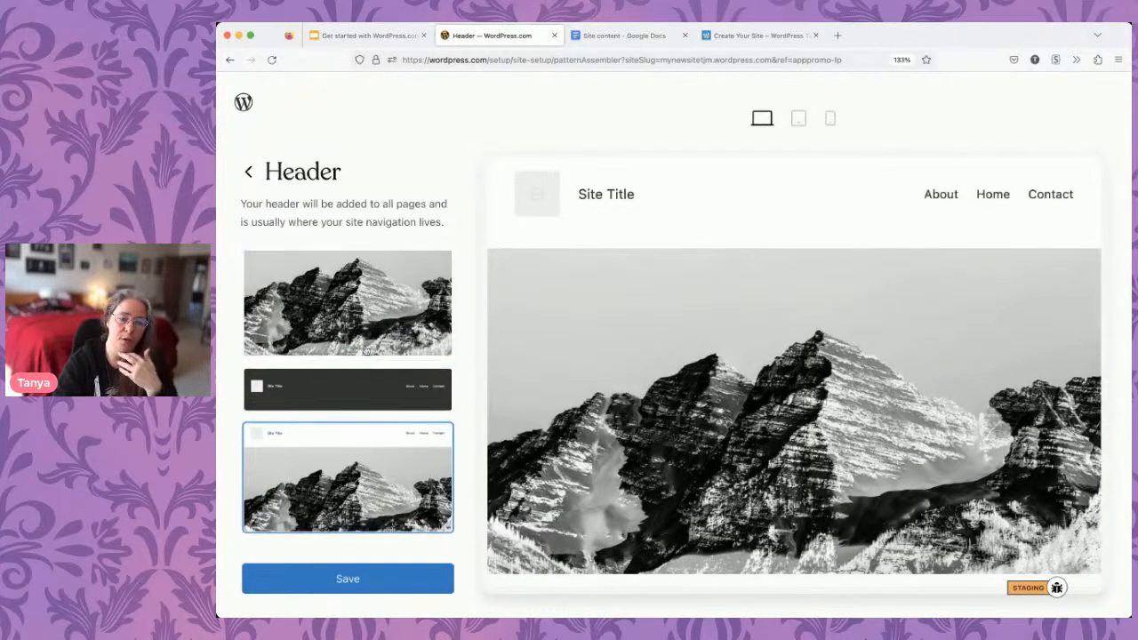
{"action": "scroll", "coordinate": [365, 350], "scroll_direction": "up", "scroll_amount": 3}
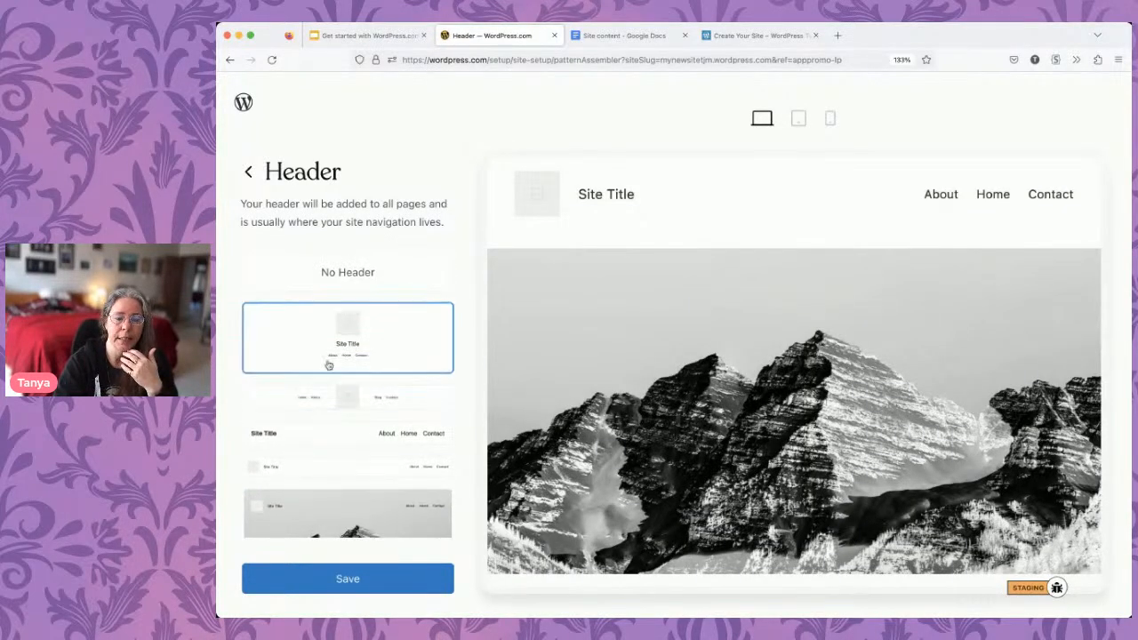
Choose the header with a centered logo between two menus, check it at tablet and phone sizes, and save it.
{"action": "left_click", "coordinate": [415, 410]}
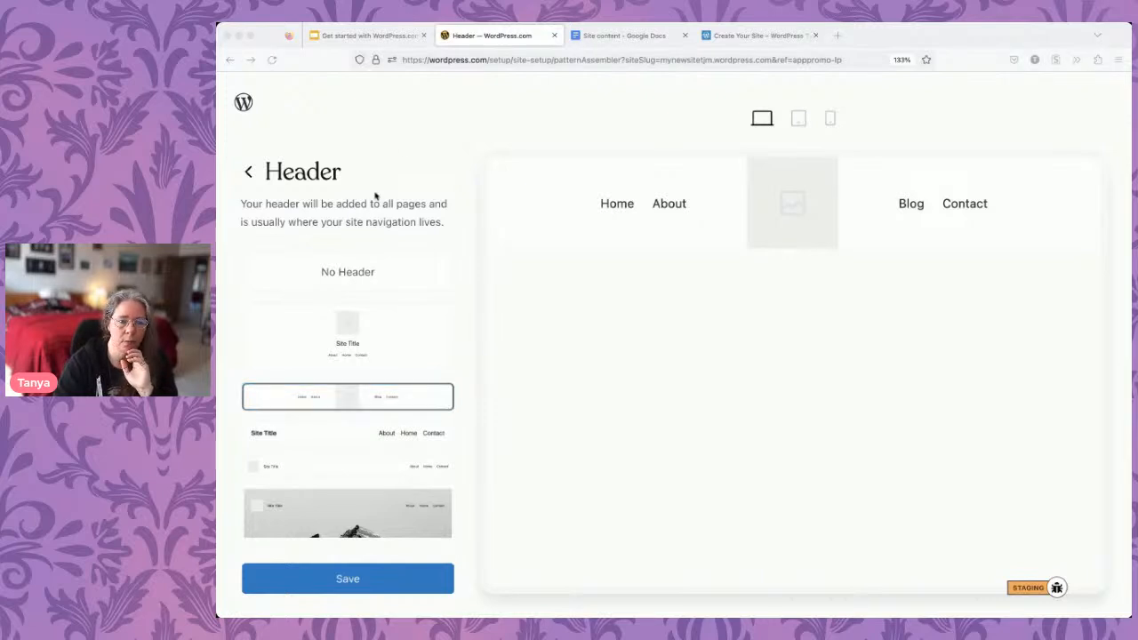
{"action": "left_click", "coordinate": [365, 132]}
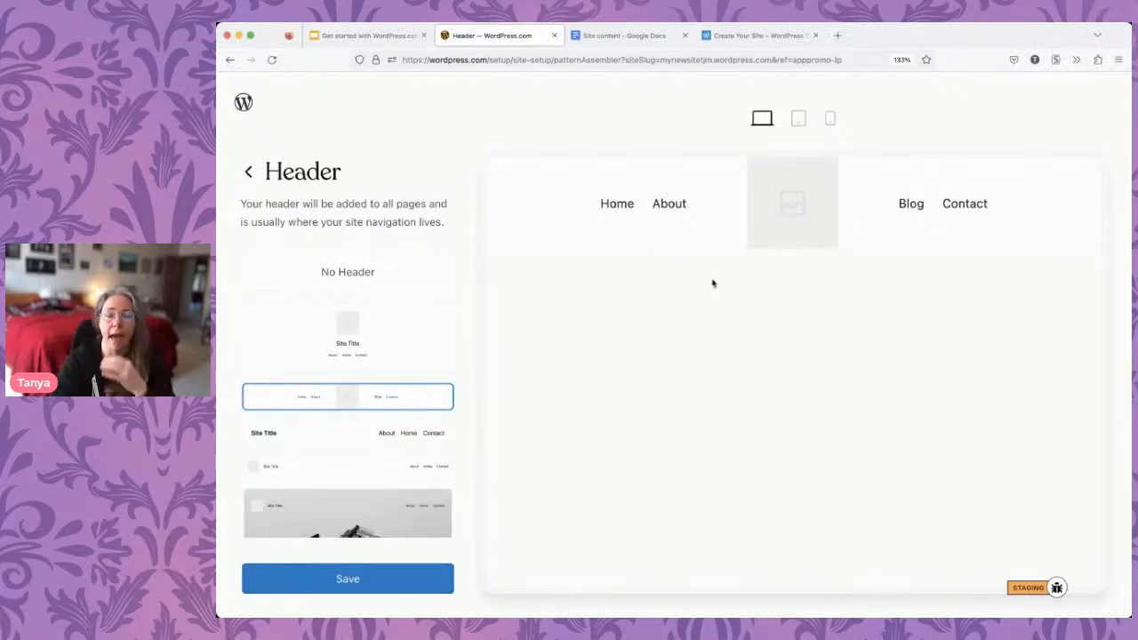
{"action": "left_click", "coordinate": [798, 121]}
{"action": "left_click", "coordinate": [829, 121]}
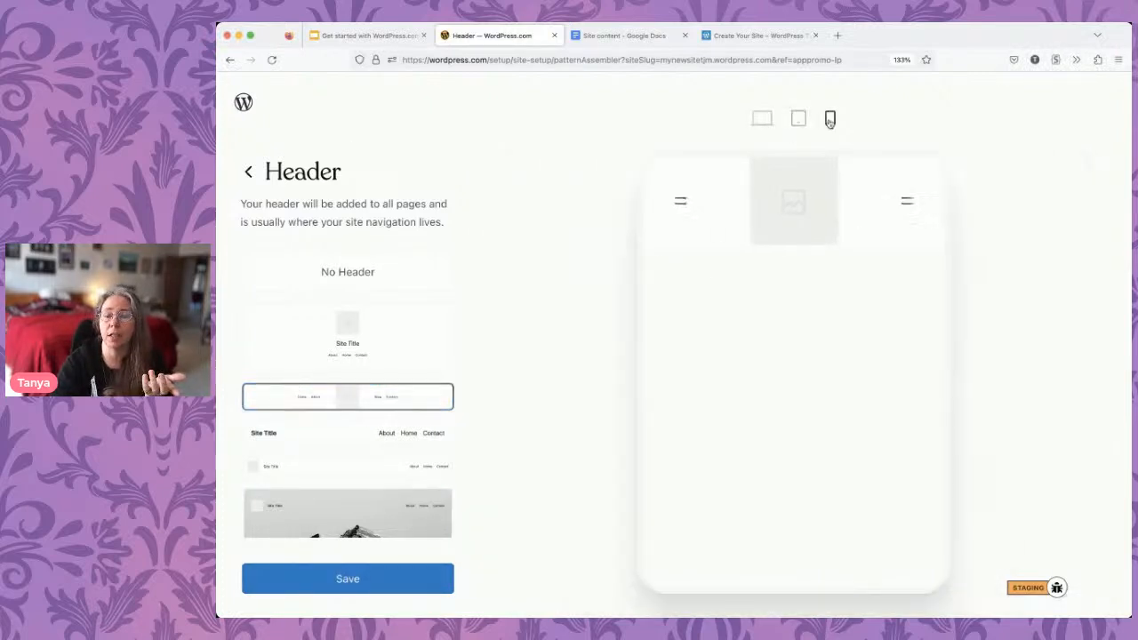
{"action": "left_click", "coordinate": [798, 118]}
{"action": "left_click", "coordinate": [762, 119]}
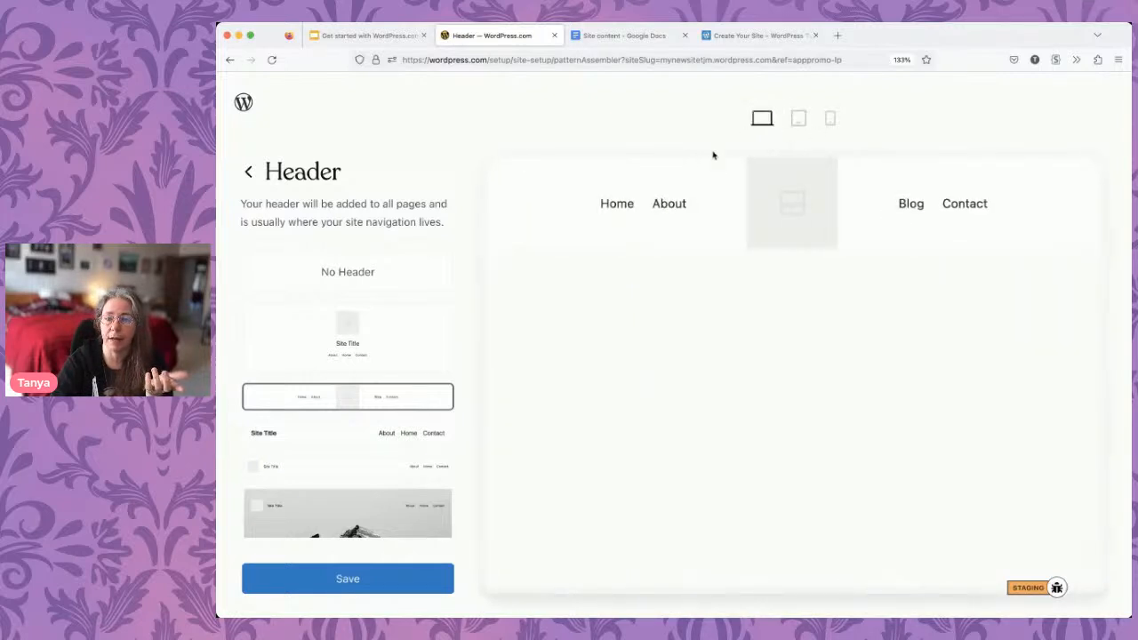
{"action": "left_click", "coordinate": [367, 582]}
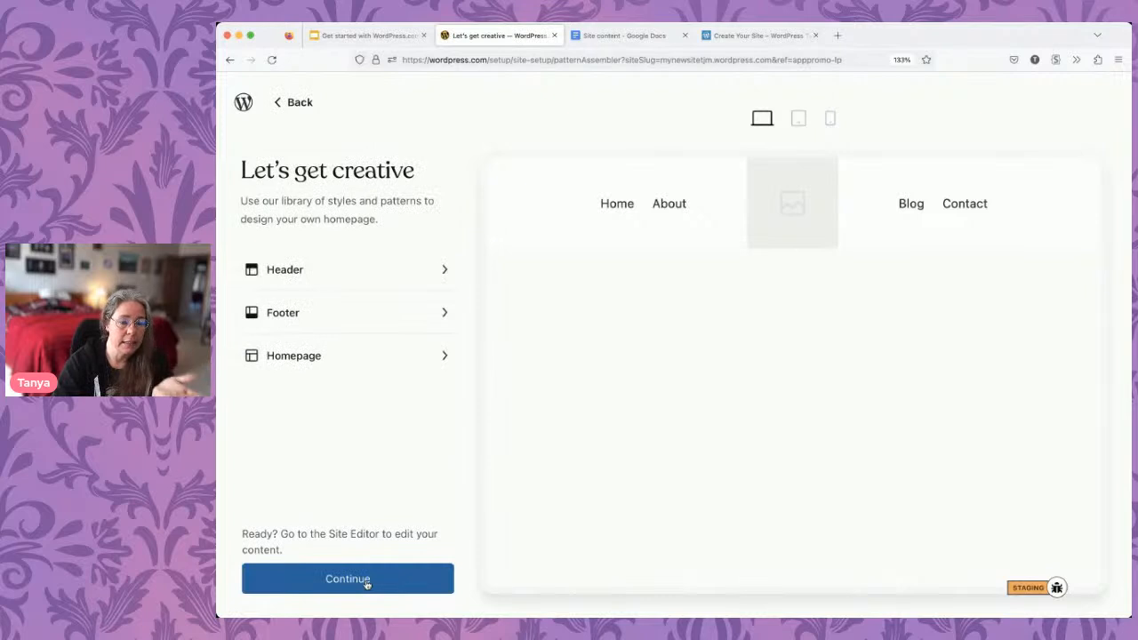
Try several footer patterns, and save the black footer with centered Facebook, Twitter and Instagram icons above the WordPress.com credit.
{"action": "left_click", "coordinate": [289, 321]}
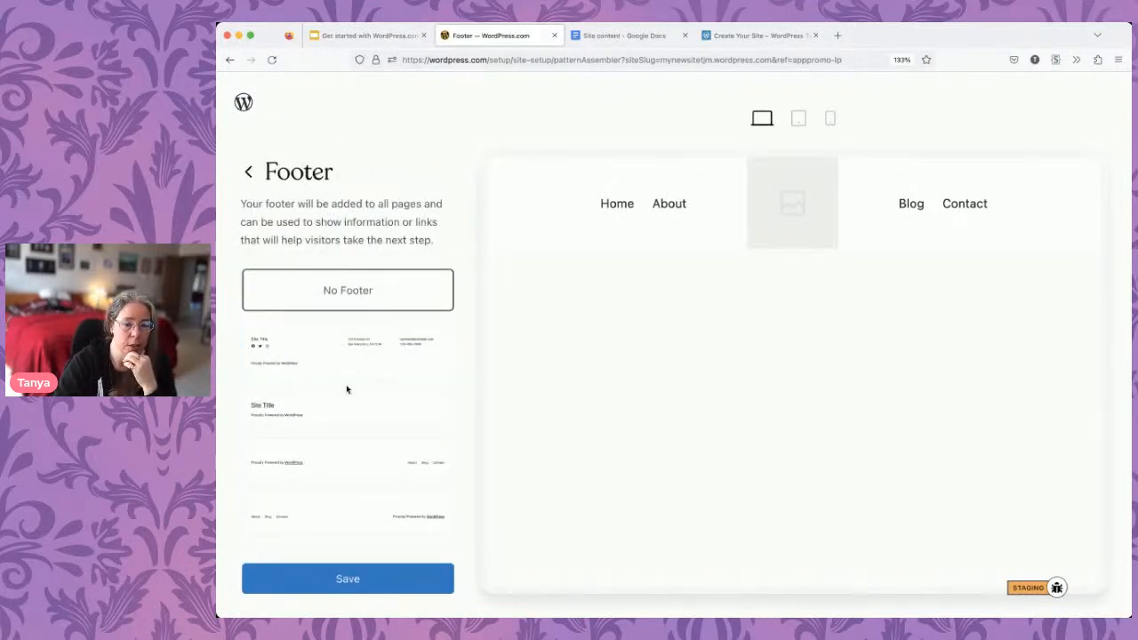
{"action": "scroll", "coordinate": [347, 389], "scroll_direction": "down", "scroll_amount": 2}
{"action": "scroll", "coordinate": [346, 389], "scroll_direction": "down", "scroll_amount": 10}
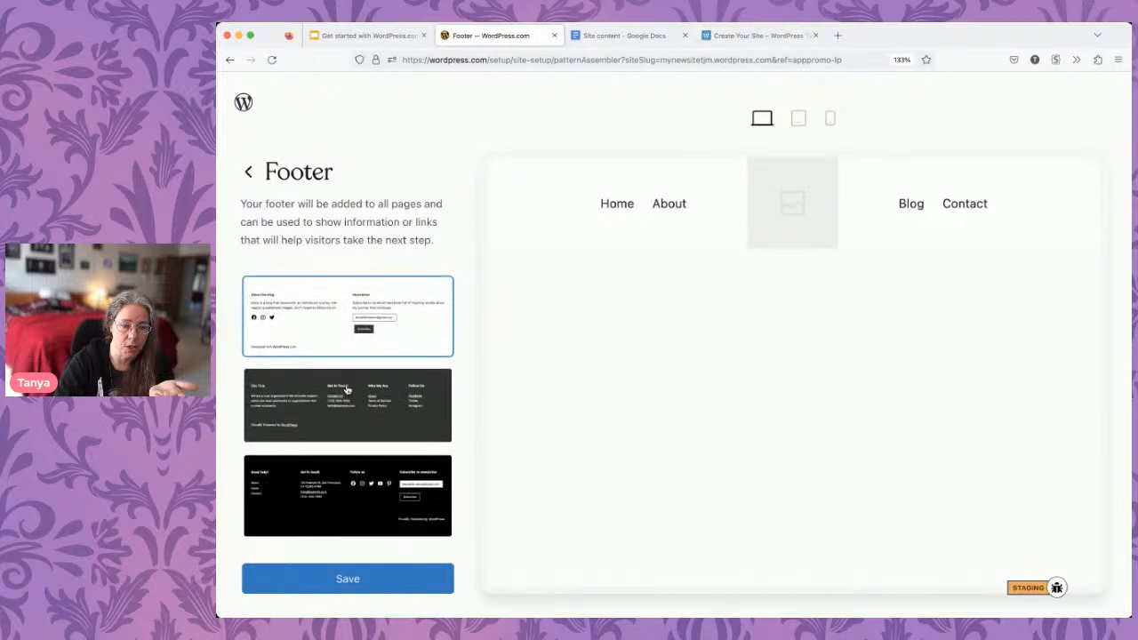
{"action": "left_click", "coordinate": [341, 346]}
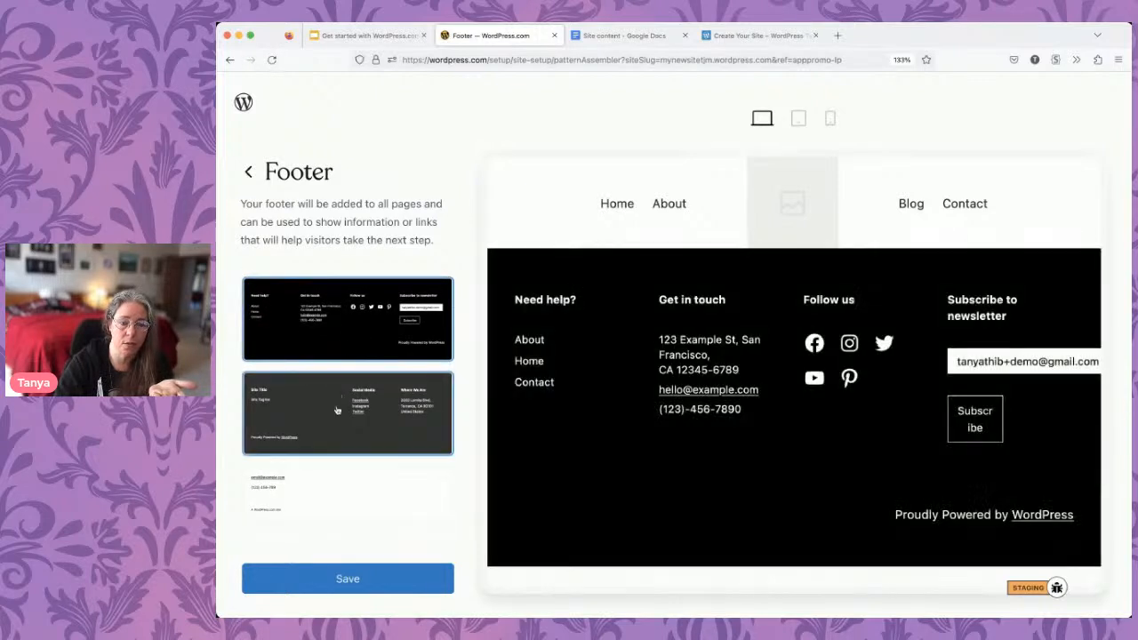
{"action": "left_click", "coordinate": [337, 410]}
{"action": "left_click", "coordinate": [331, 471]}
{"action": "scroll", "coordinate": [332, 471], "scroll_direction": "down", "scroll_amount": 5}
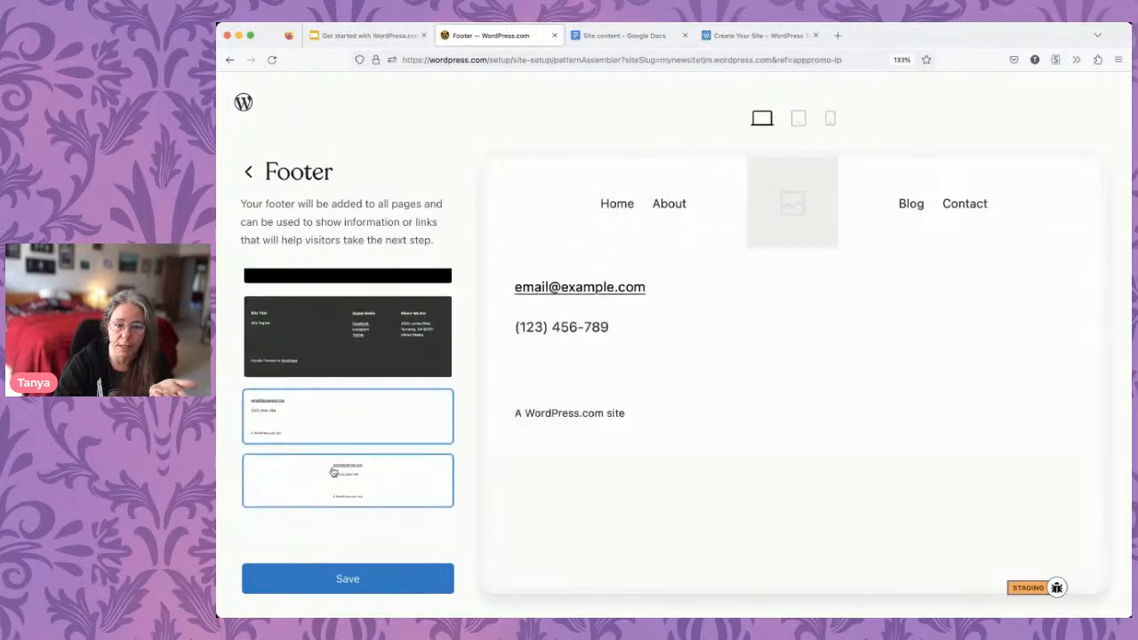
{"action": "scroll", "coordinate": [333, 473], "scroll_direction": "down", "scroll_amount": 5}
{"action": "left_click", "coordinate": [358, 428]}
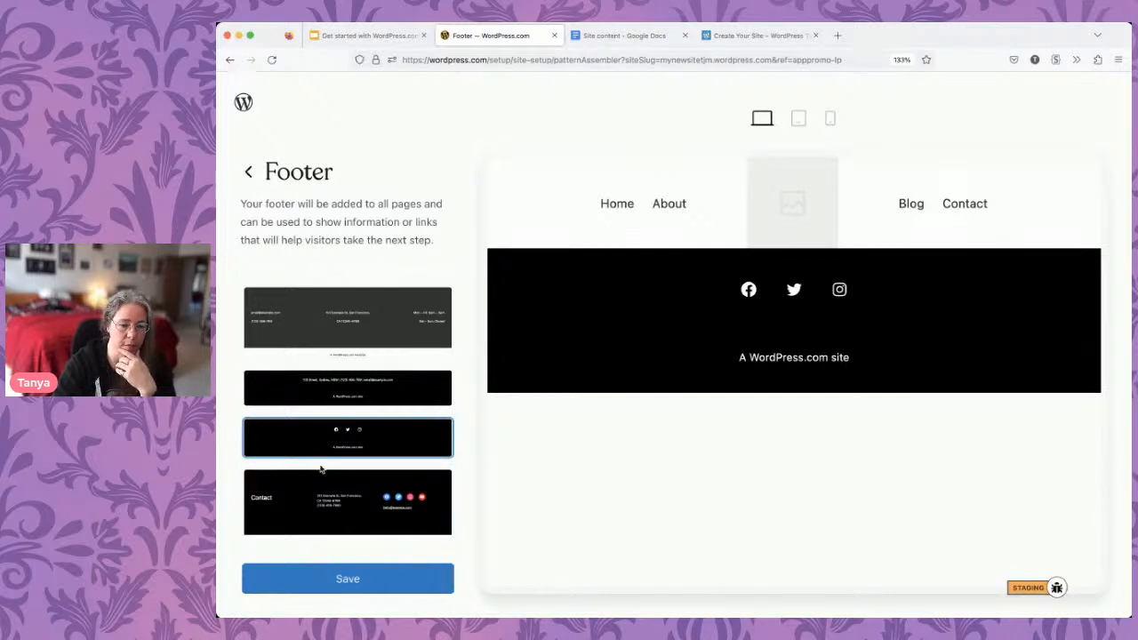
{"action": "left_click", "coordinate": [360, 579]}
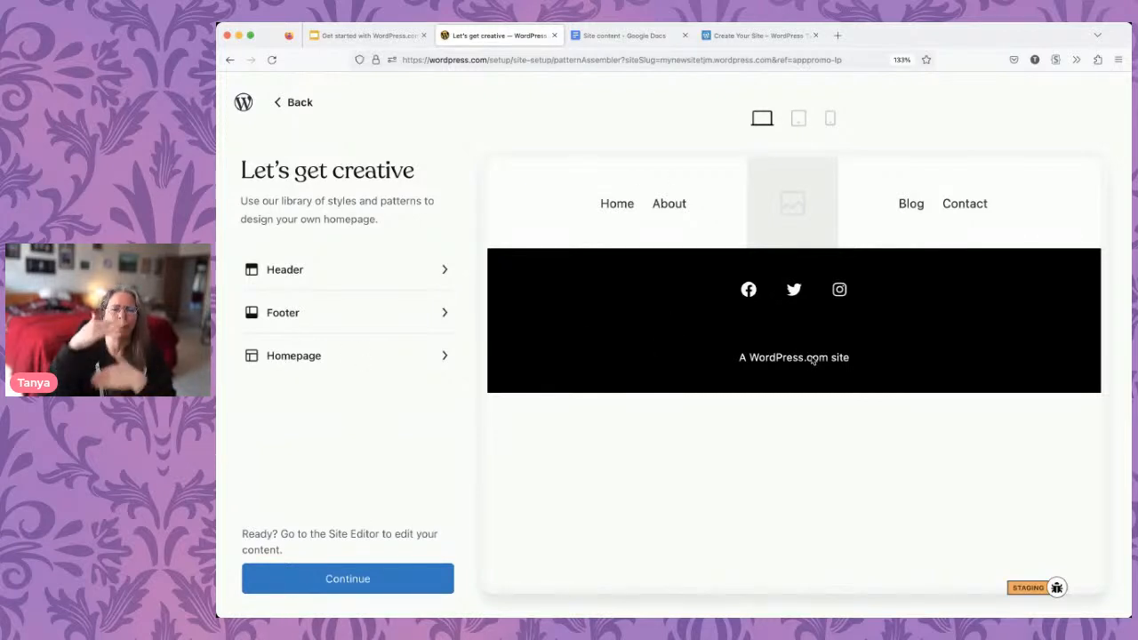
Add the mountain photo pattern titled "You are on the right track" with overlaid text to the homepage.
{"action": "left_click", "coordinate": [323, 349]}
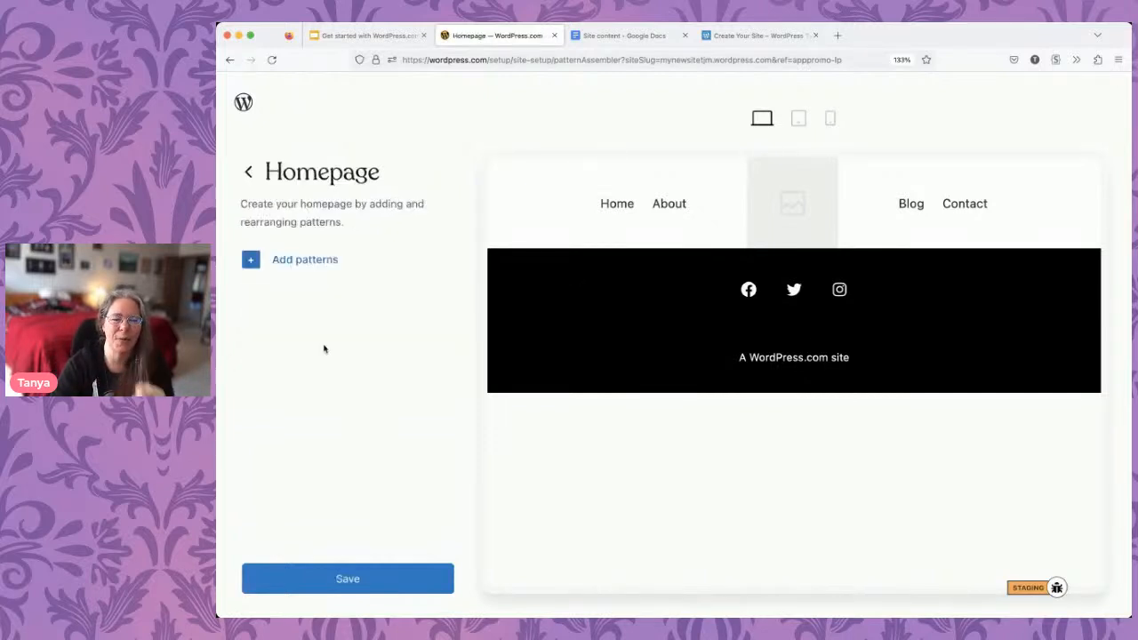
{"action": "left_click", "coordinate": [305, 261]}
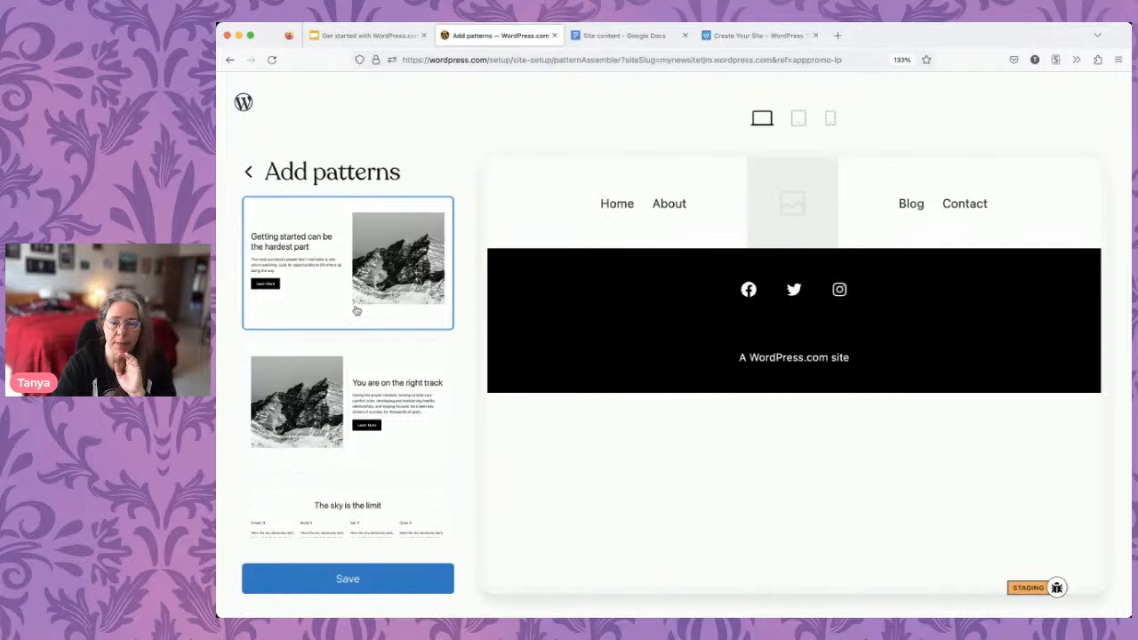
{"action": "scroll", "coordinate": [348, 389], "scroll_direction": "down", "scroll_amount": 5}
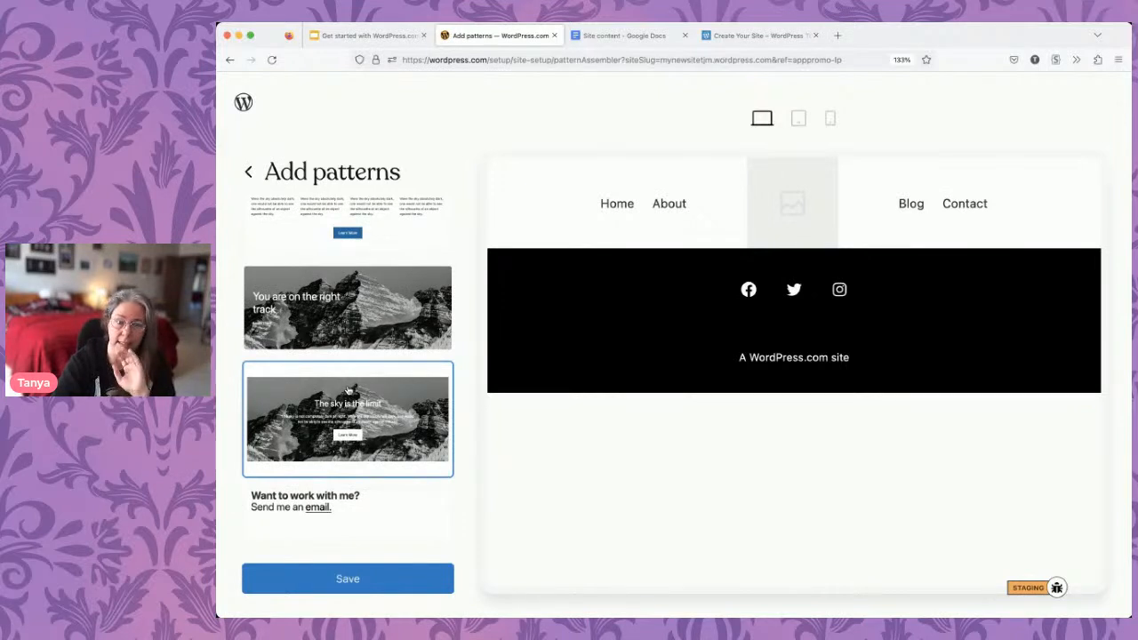
{"action": "scroll", "coordinate": [347, 389], "scroll_direction": "down", "scroll_amount": 1}
{"action": "scroll", "coordinate": [347, 390], "scroll_direction": "up", "scroll_amount": 4}
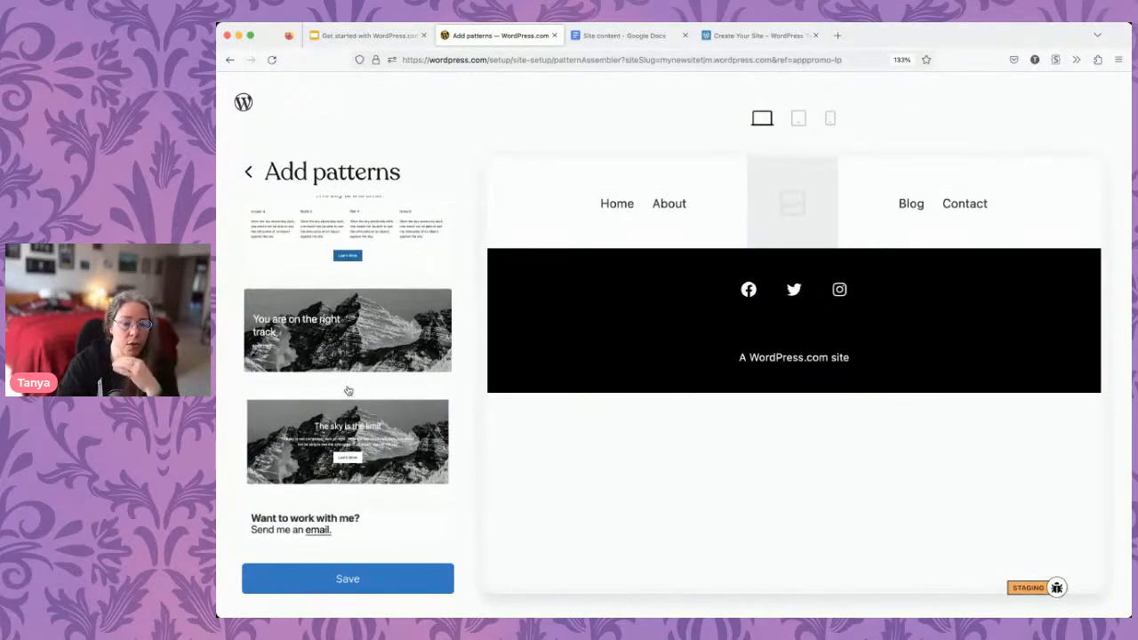
{"action": "left_click", "coordinate": [360, 338]}
{"action": "scroll", "coordinate": [747, 207], "scroll_direction": "up", "scroll_amount": 2}
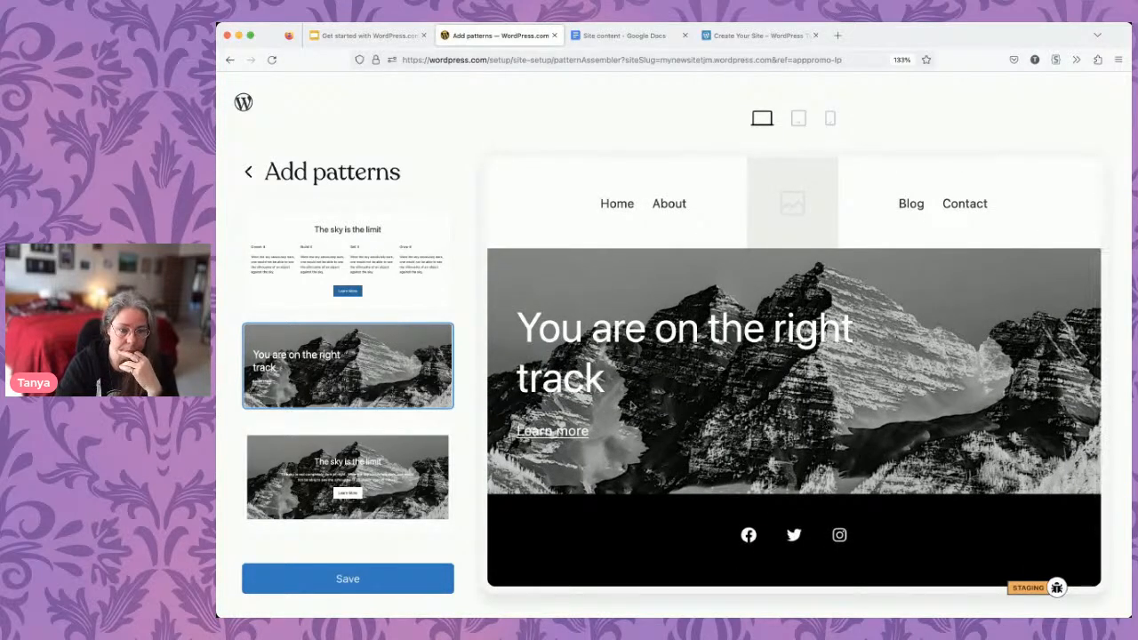
Browse the homepage patterns, and add the gray text section "The sky is the limit" with blue lettering below the mountain photo.
{"action": "scroll", "coordinate": [350, 426], "scroll_direction": "up", "scroll_amount": 4}
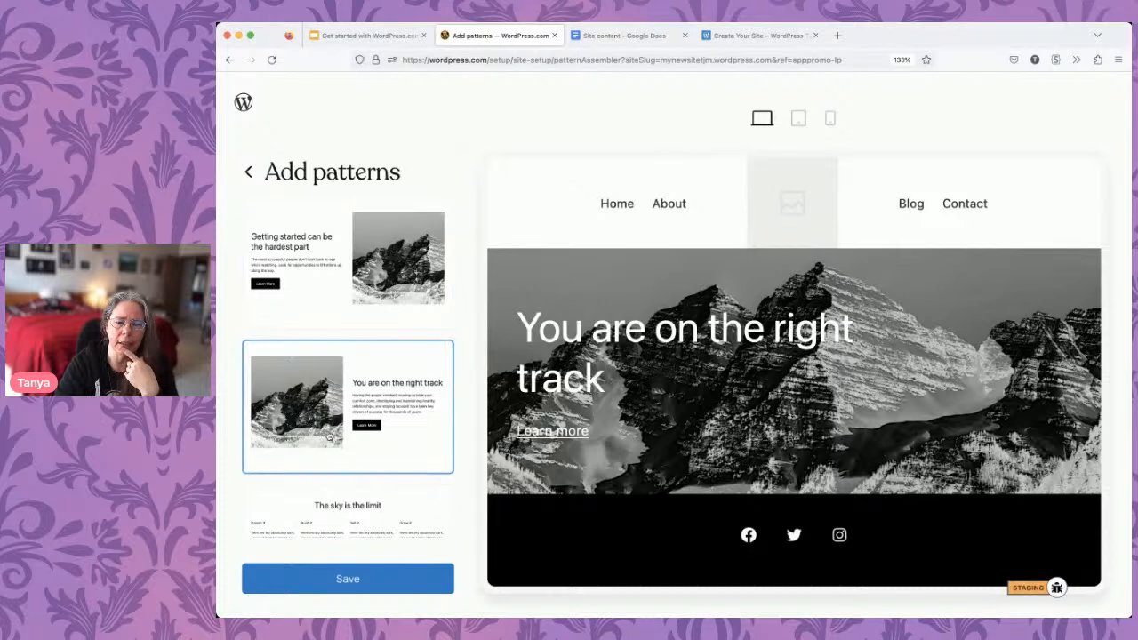
{"action": "scroll", "coordinate": [329, 436], "scroll_direction": "down", "scroll_amount": 8}
{"action": "scroll", "coordinate": [329, 435], "scroll_direction": "down", "scroll_amount": 10}
{"action": "scroll", "coordinate": [329, 435], "scroll_direction": "down", "scroll_amount": 2}
{"action": "scroll", "coordinate": [329, 435], "scroll_direction": "down", "scroll_amount": 3}
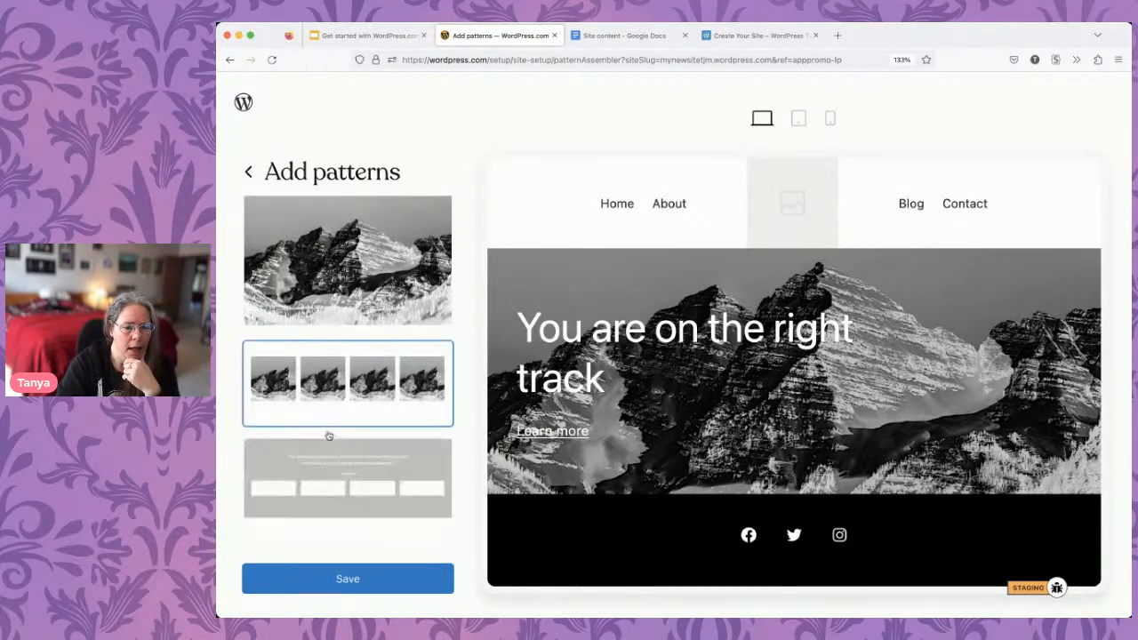
{"action": "scroll", "coordinate": [327, 435], "scroll_direction": "down", "scroll_amount": 4}
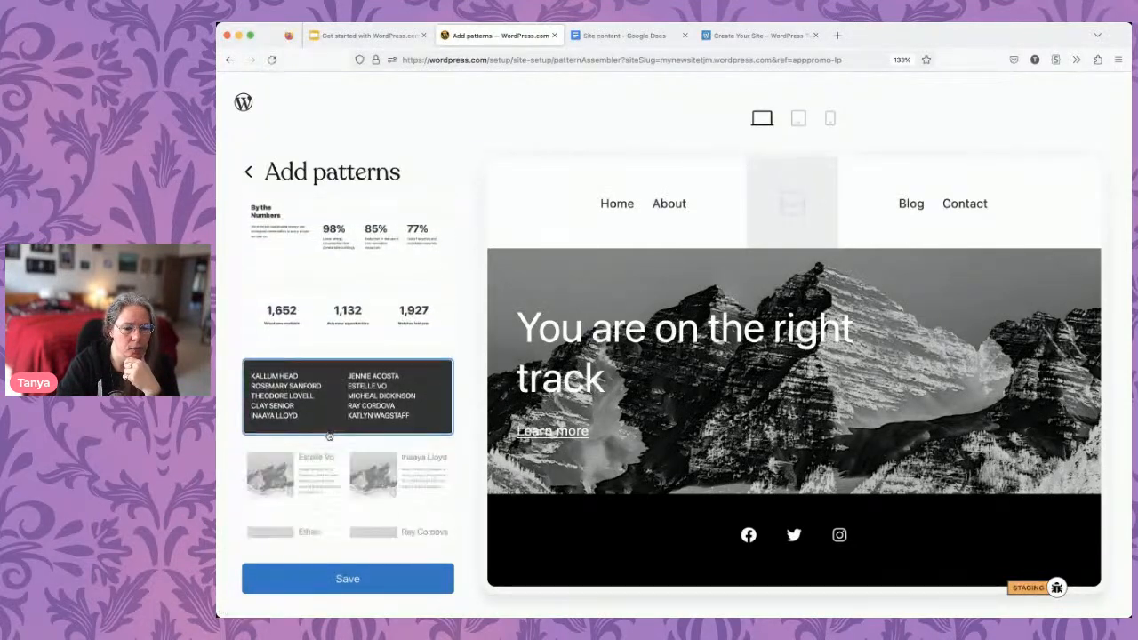
{"action": "scroll", "coordinate": [329, 435], "scroll_direction": "down", "scroll_amount": 3}
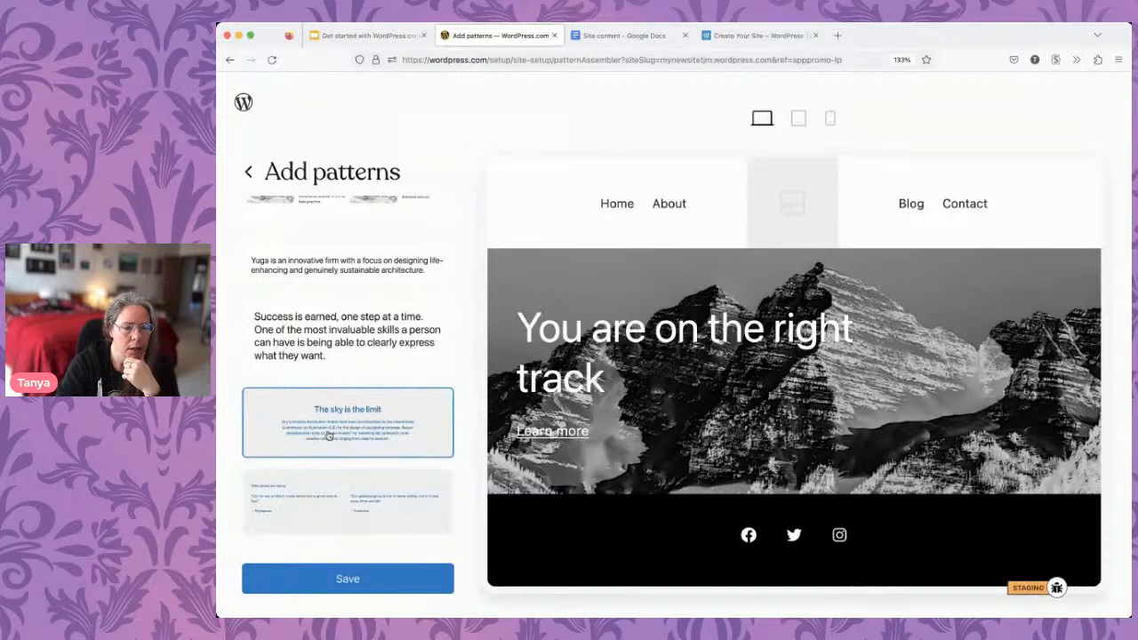
{"action": "scroll", "coordinate": [329, 436], "scroll_direction": "down", "scroll_amount": 1}
{"action": "scroll", "coordinate": [329, 434], "scroll_direction": "up", "scroll_amount": 2}
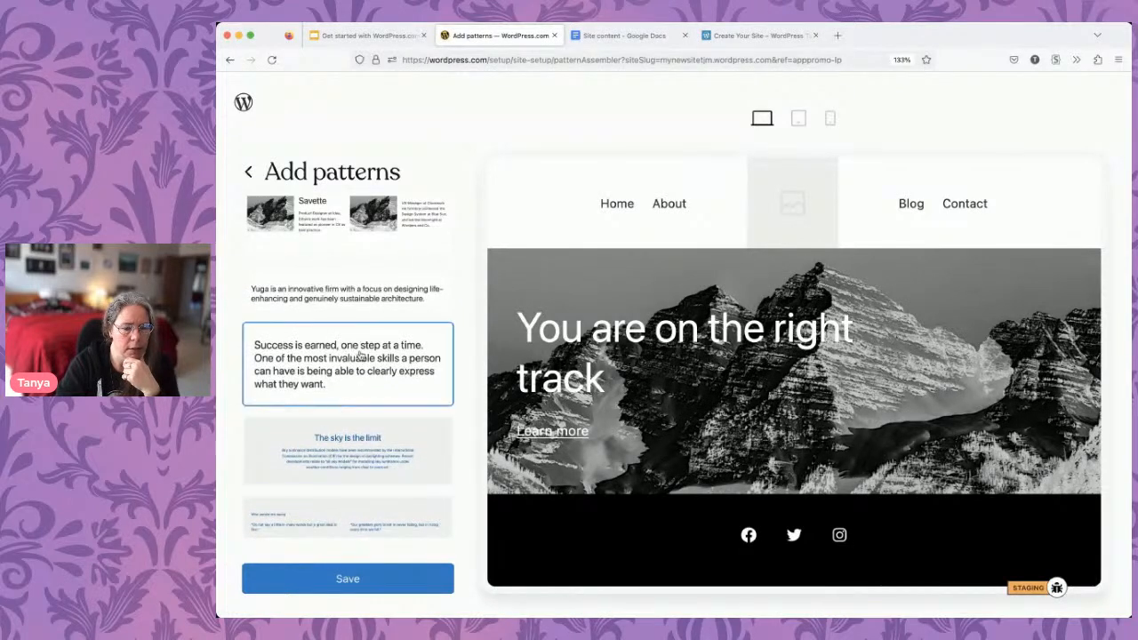
{"action": "scroll", "coordinate": [359, 356], "scroll_direction": "down", "scroll_amount": 1}
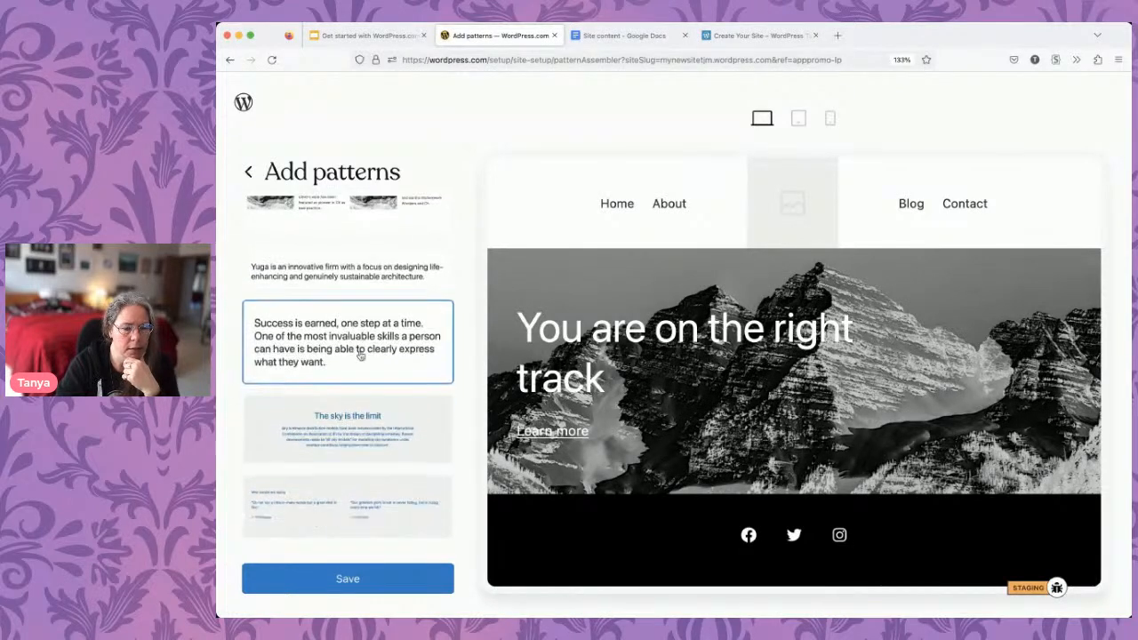
{"action": "left_click", "coordinate": [356, 413]}
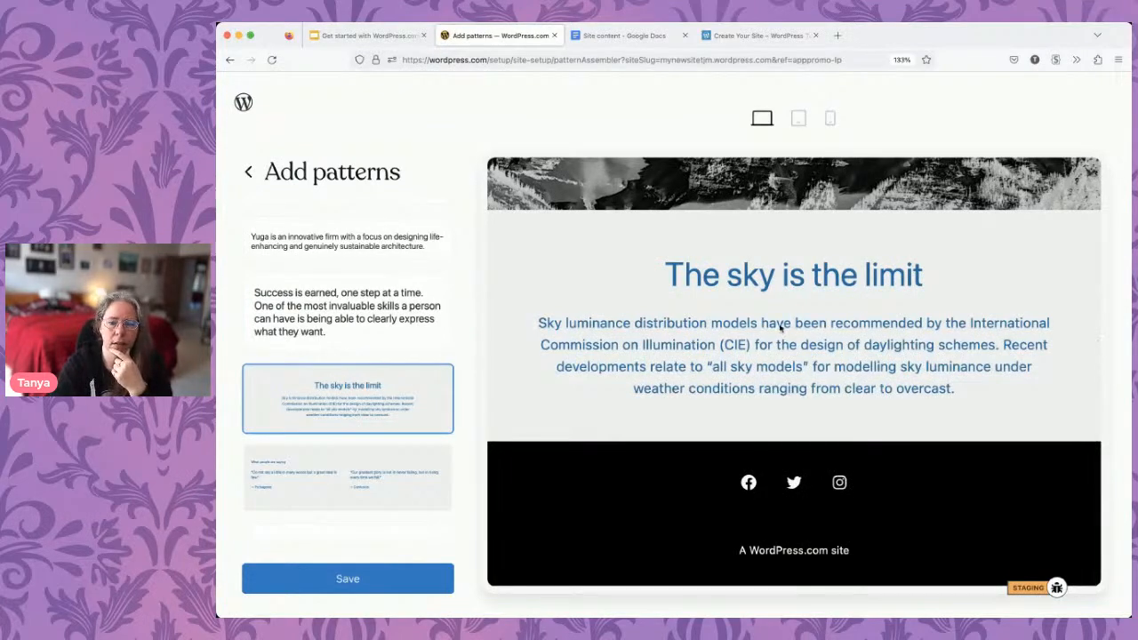
Add the "Getting started can be the hardest part" pattern and the "You are on the right track" pattern with its photo beside the text.
{"action": "scroll", "coordinate": [779, 329], "scroll_direction": "up", "scroll_amount": 5}
{"action": "scroll", "coordinate": [779, 329], "scroll_direction": "down", "scroll_amount": 3}
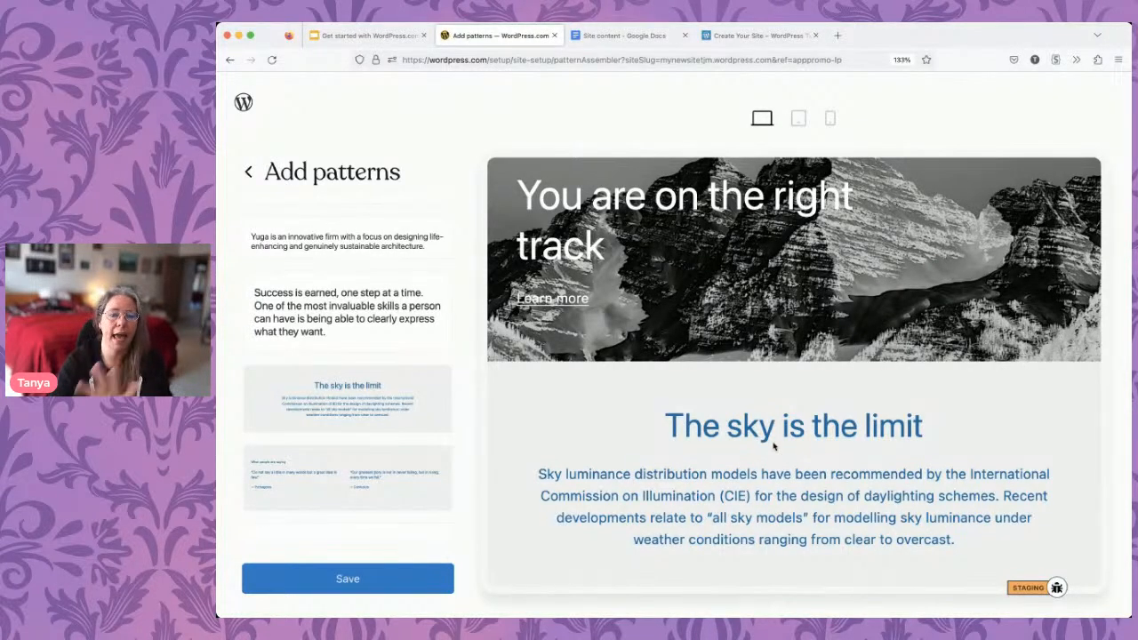
{"action": "scroll", "coordinate": [771, 285], "scroll_direction": "up", "scroll_amount": 3}
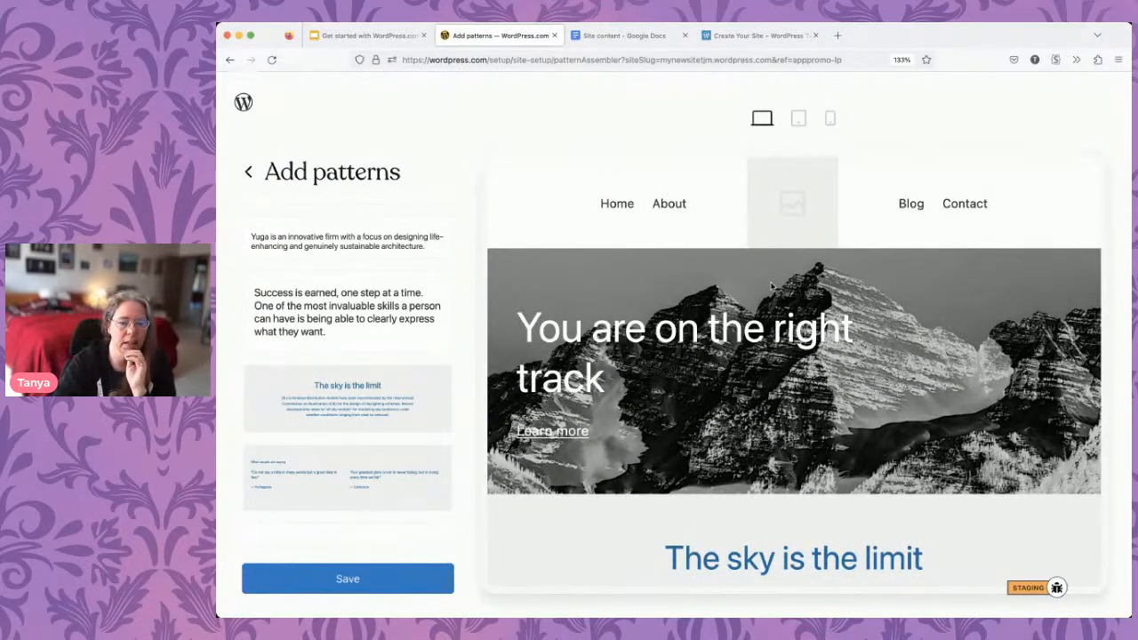
{"action": "scroll", "coordinate": [326, 264], "scroll_direction": "down", "scroll_amount": 5}
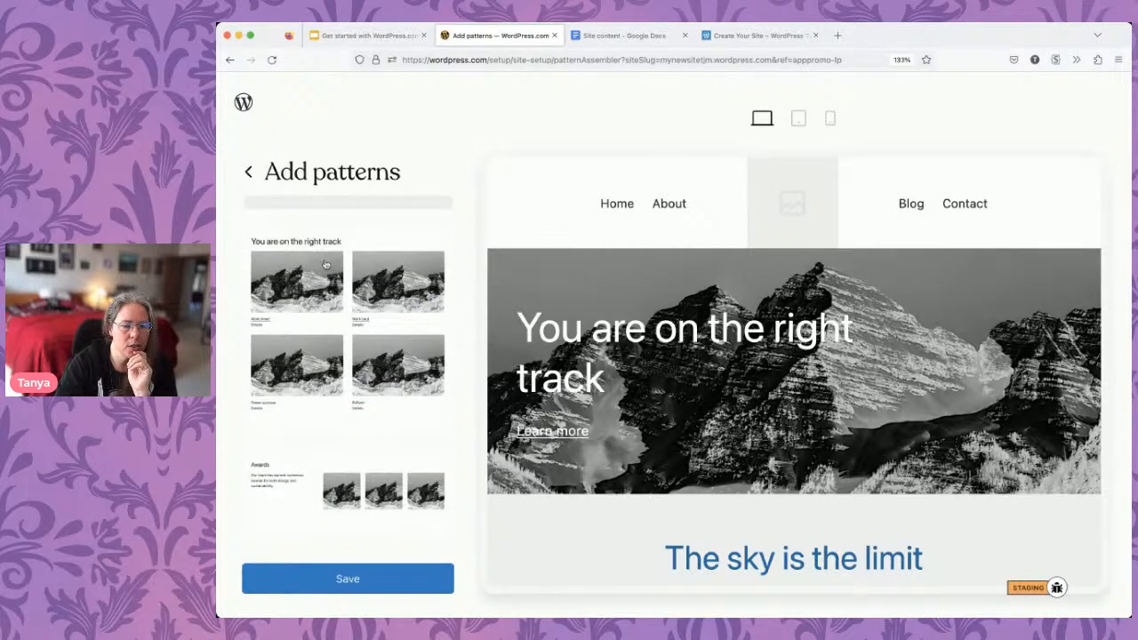
{"action": "left_click", "coordinate": [326, 263]}
{"action": "scroll", "coordinate": [804, 376], "scroll_direction": "up", "scroll_amount": 5}
{"action": "scroll", "coordinate": [803, 379], "scroll_direction": "up", "scroll_amount": 1}
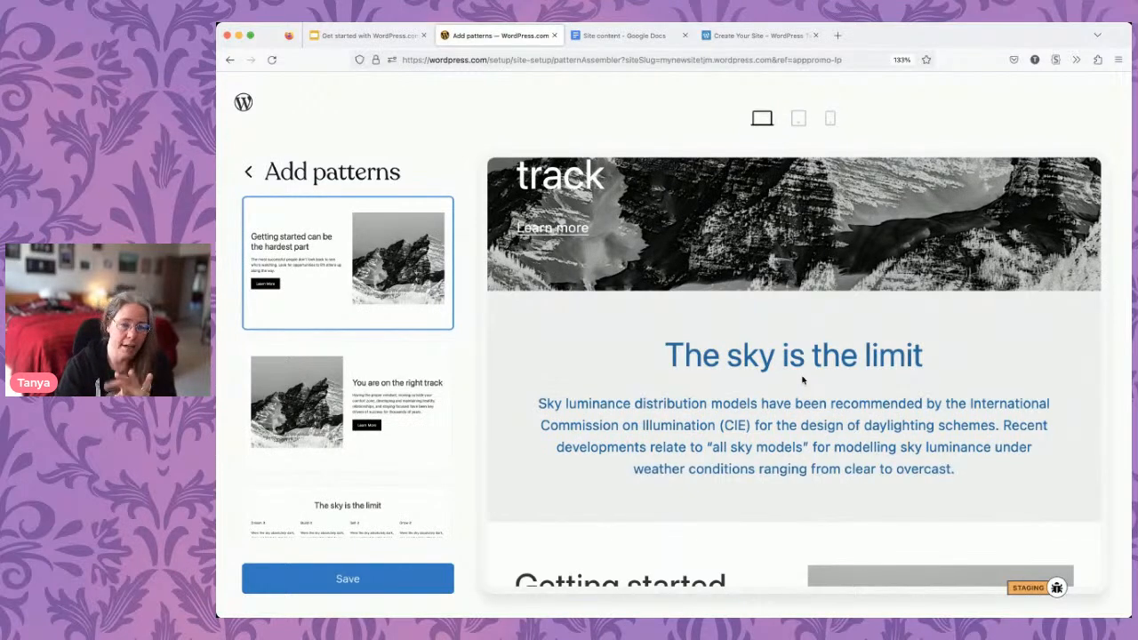
{"action": "scroll", "coordinate": [749, 480], "scroll_direction": "down", "scroll_amount": 1}
{"action": "scroll", "coordinate": [747, 477], "scroll_direction": "down", "scroll_amount": 8}
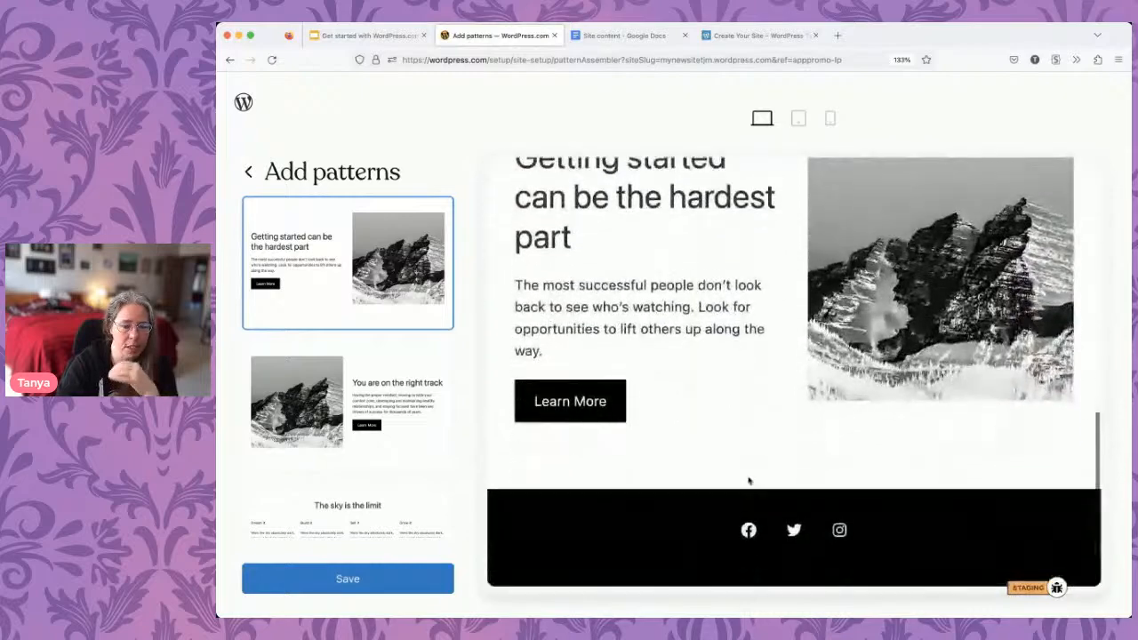
{"action": "left_click", "coordinate": [426, 427]}
Add the "Recent News" pattern with a row of four posts and a "View all news" link to the homepage.
{"action": "scroll", "coordinate": [660, 402], "scroll_direction": "down", "scroll_amount": 1}
{"action": "scroll", "coordinate": [334, 498], "scroll_direction": "down", "scroll_amount": 10}
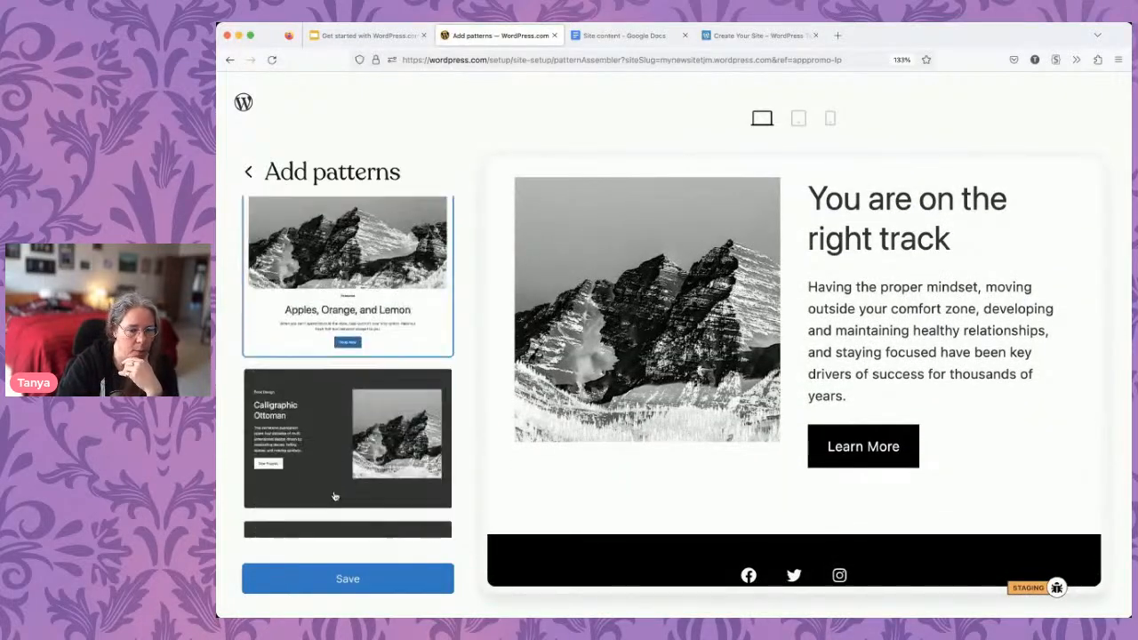
{"action": "scroll", "coordinate": [335, 496], "scroll_direction": "down", "scroll_amount": 15}
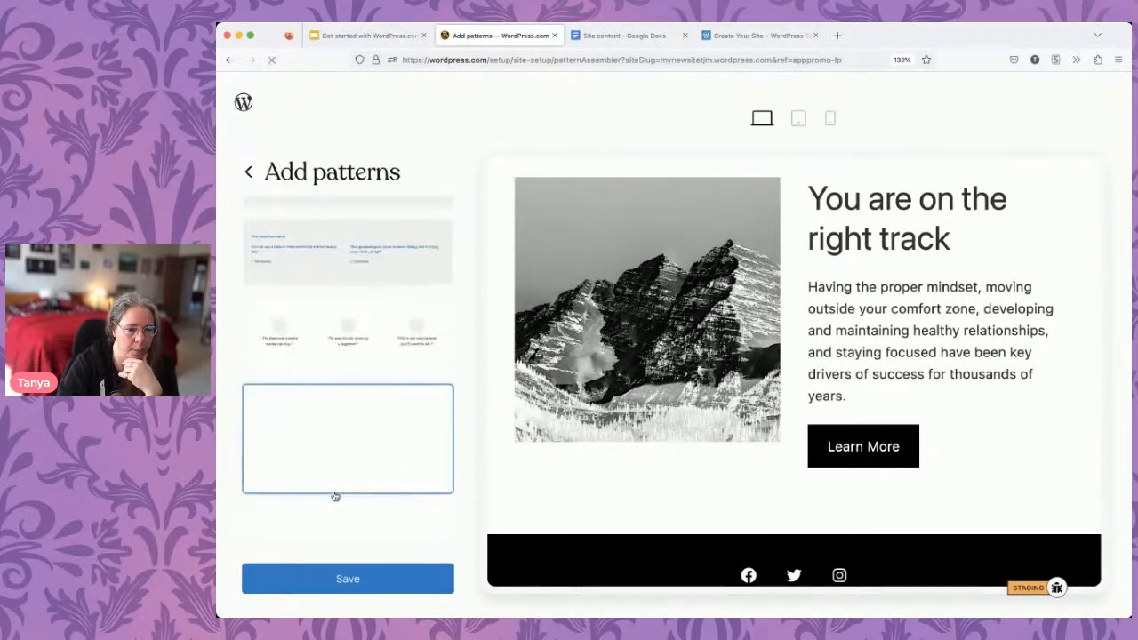
{"action": "scroll", "coordinate": [335, 496], "scroll_direction": "down", "scroll_amount": 2}
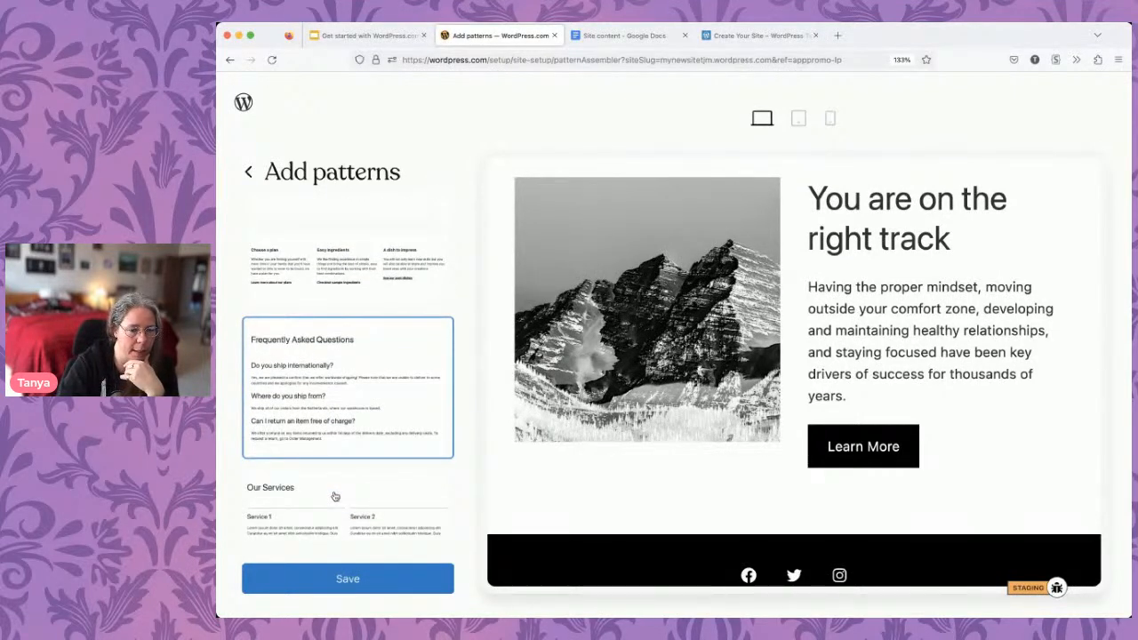
{"action": "scroll", "coordinate": [335, 496], "scroll_direction": "down", "scroll_amount": 15}
{"action": "scroll", "coordinate": [335, 496], "scroll_direction": "down", "scroll_amount": 15}
{"action": "scroll", "coordinate": [335, 496], "scroll_direction": "down", "scroll_amount": 15}
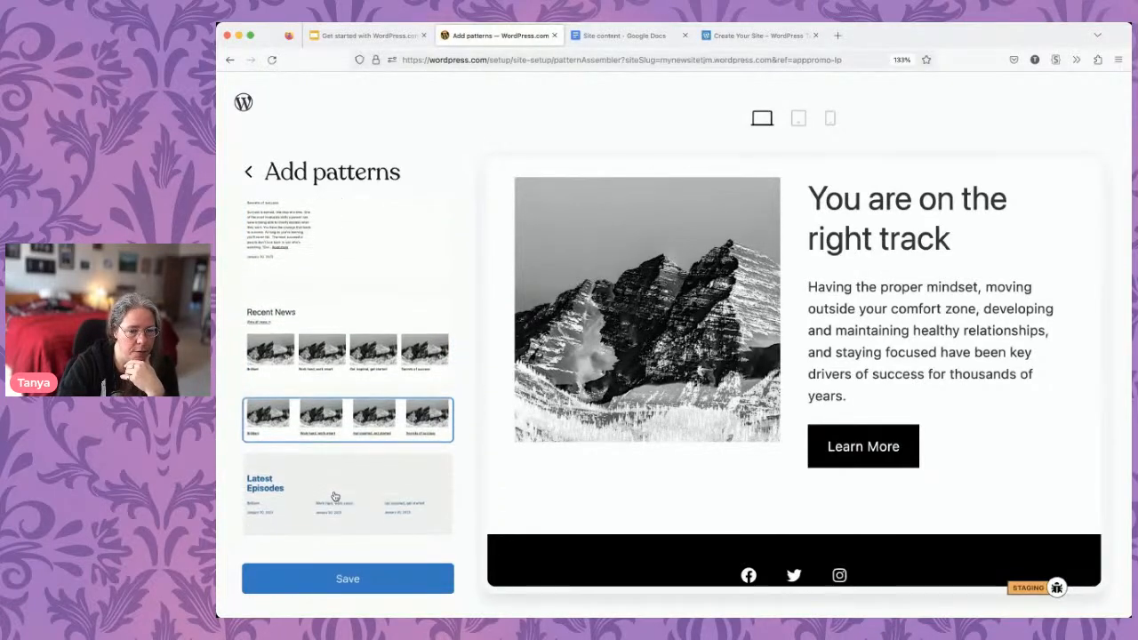
{"action": "left_click", "coordinate": [360, 318]}
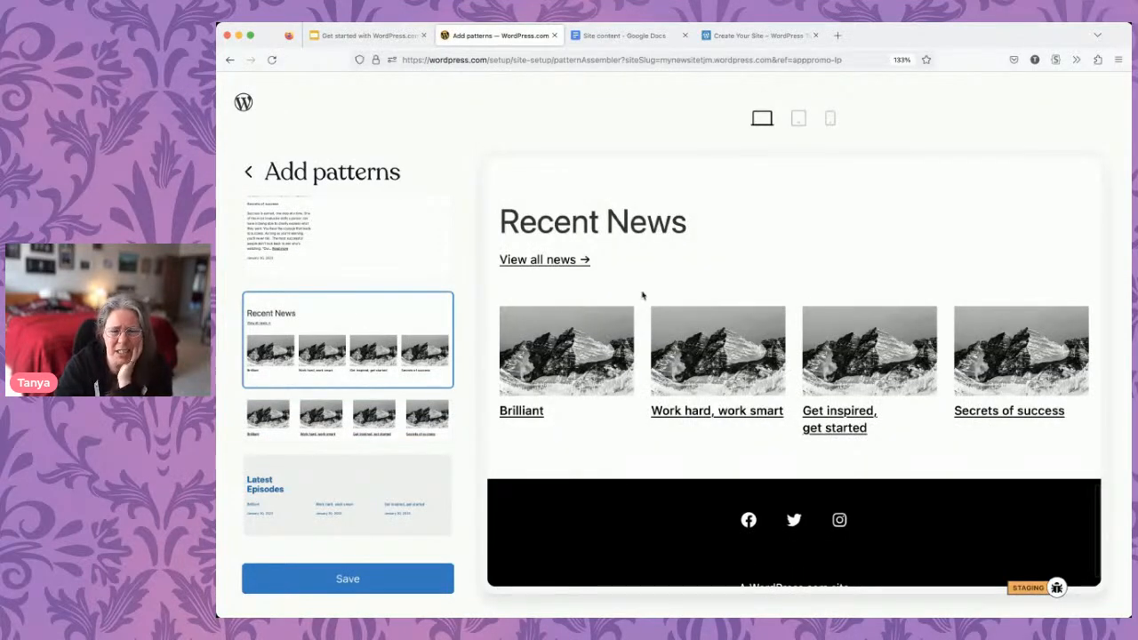
{"action": "scroll", "coordinate": [650, 507], "scroll_direction": "down", "scroll_amount": 1}
{"action": "scroll", "coordinate": [651, 507], "scroll_direction": "up", "scroll_amount": 10}
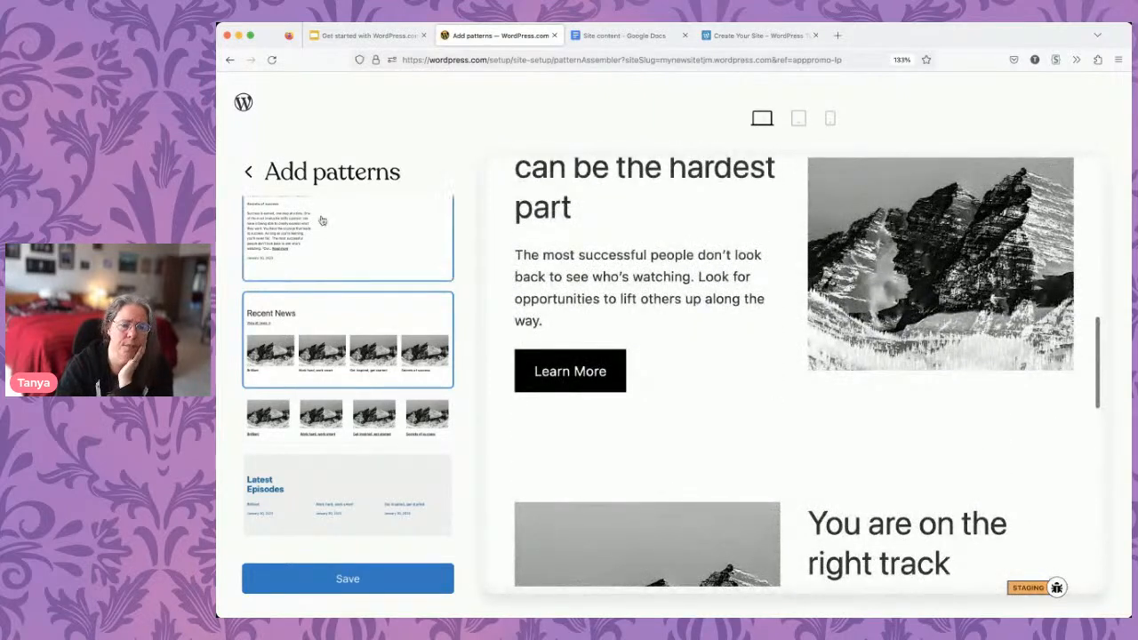
Move the Posts pattern up one place in the homepage order, above the last Call to action, and check the layout.
{"action": "left_click", "coordinate": [252, 176]}
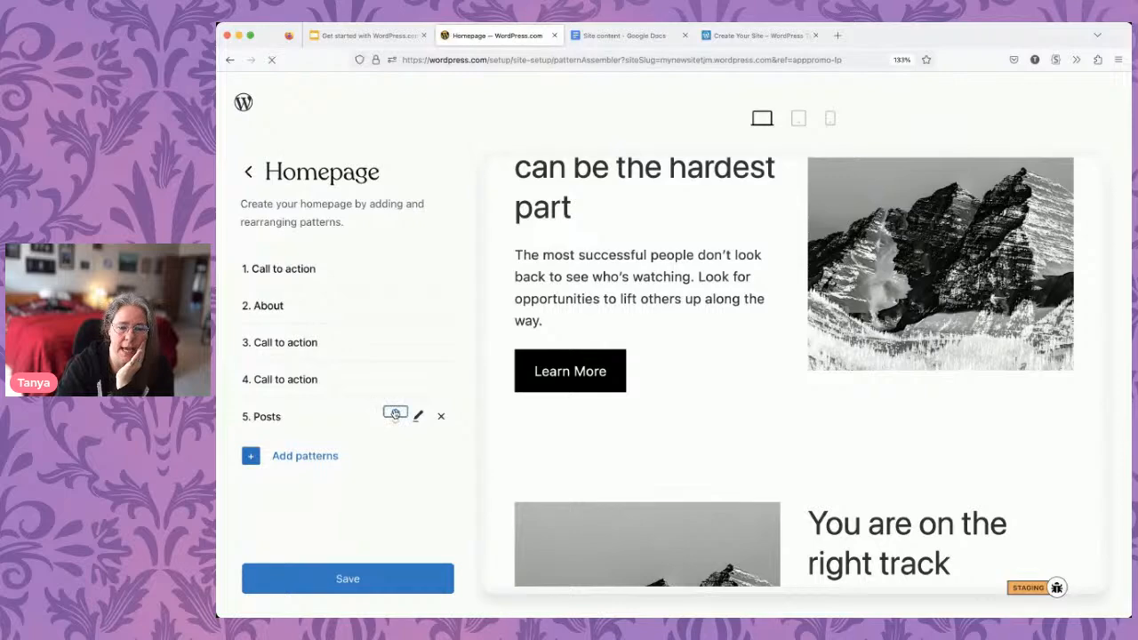
{"action": "left_click", "coordinate": [394, 412]}
{"action": "scroll", "coordinate": [746, 486], "scroll_direction": "down", "scroll_amount": 5}
{"action": "scroll", "coordinate": [748, 482], "scroll_direction": "up", "scroll_amount": 2}
{"action": "scroll", "coordinate": [746, 383], "scroll_direction": "up", "scroll_amount": 6}
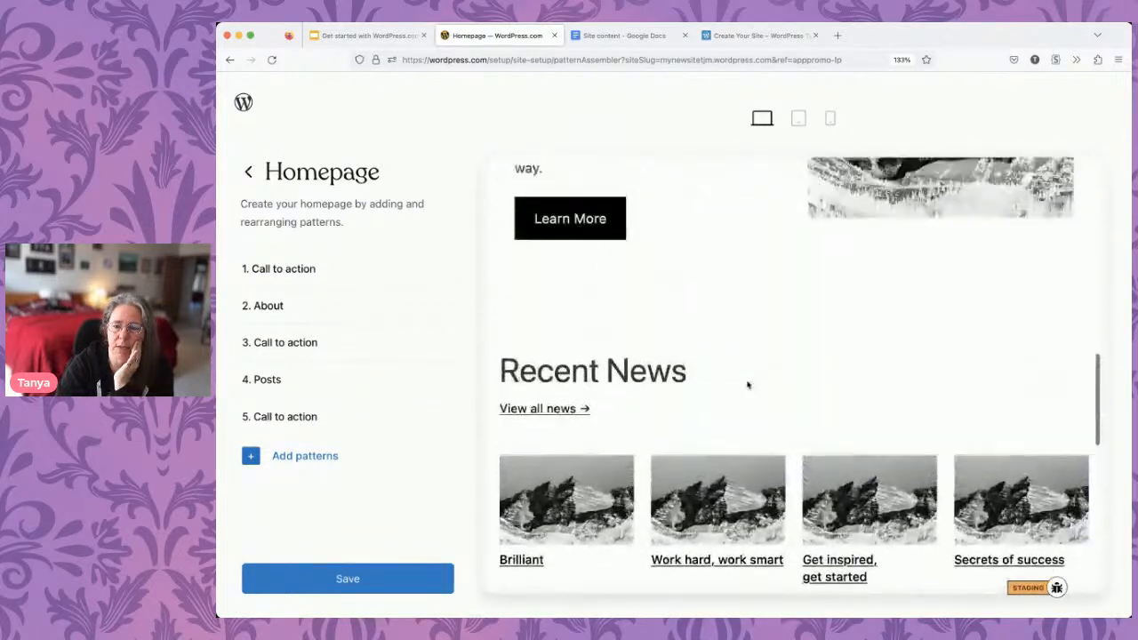
{"action": "scroll", "coordinate": [720, 488], "scroll_direction": "down", "scroll_amount": 5}
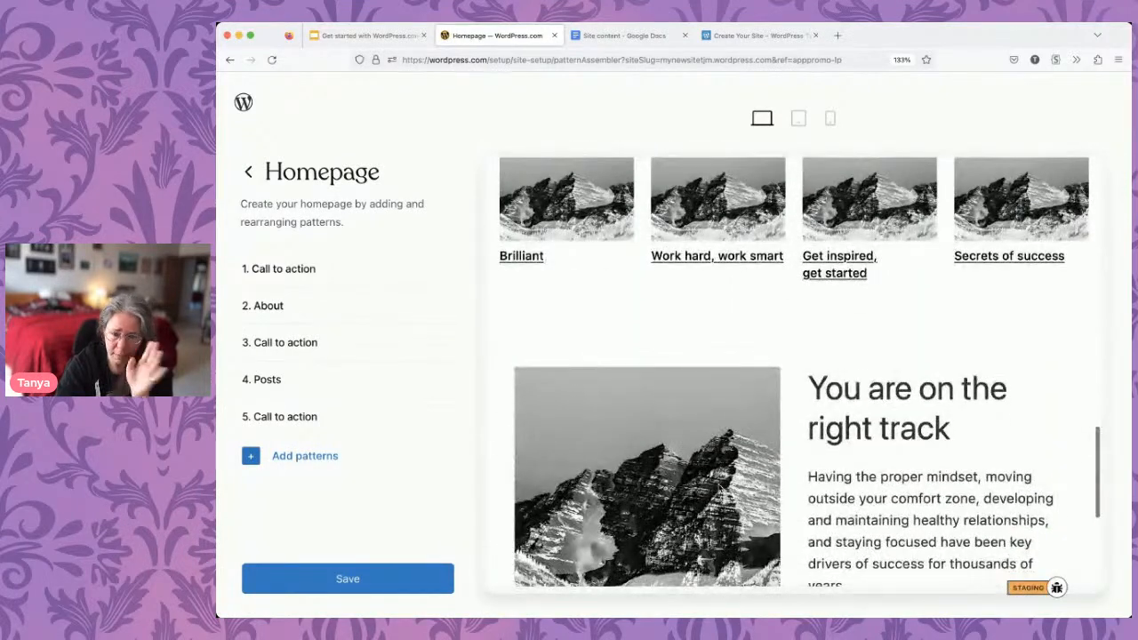
{"action": "scroll", "coordinate": [701, 361], "scroll_direction": "up", "scroll_amount": 14}
{"action": "scroll", "coordinate": [700, 362], "scroll_direction": "down", "scroll_amount": 2}
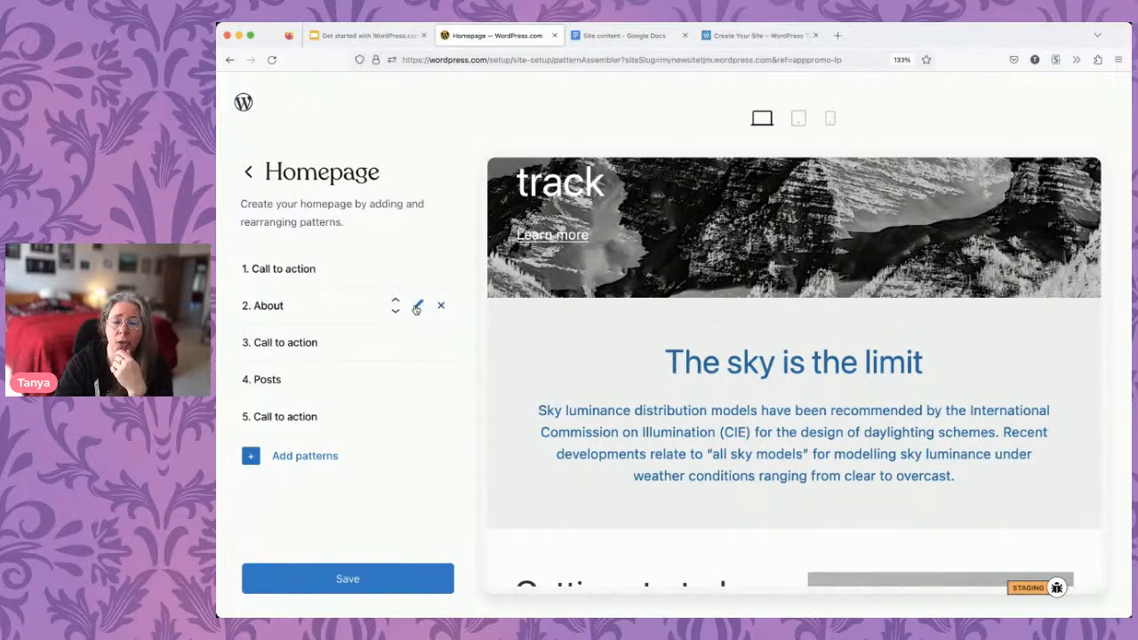
Replace the About pattern in second place with the centered introduction of an independent designer and filmmaker based in Paris.
{"action": "left_click", "coordinate": [416, 306]}
{"action": "scroll", "coordinate": [311, 453], "scroll_direction": "down", "scroll_amount": 10}
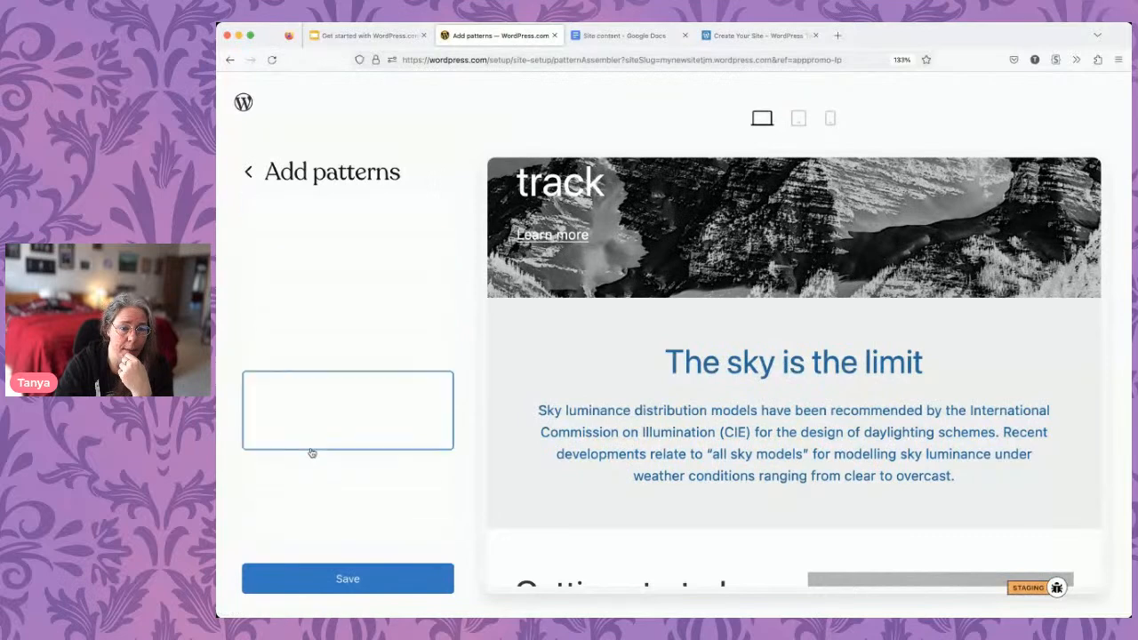
{"action": "scroll", "coordinate": [311, 453], "scroll_direction": "down", "scroll_amount": 6}
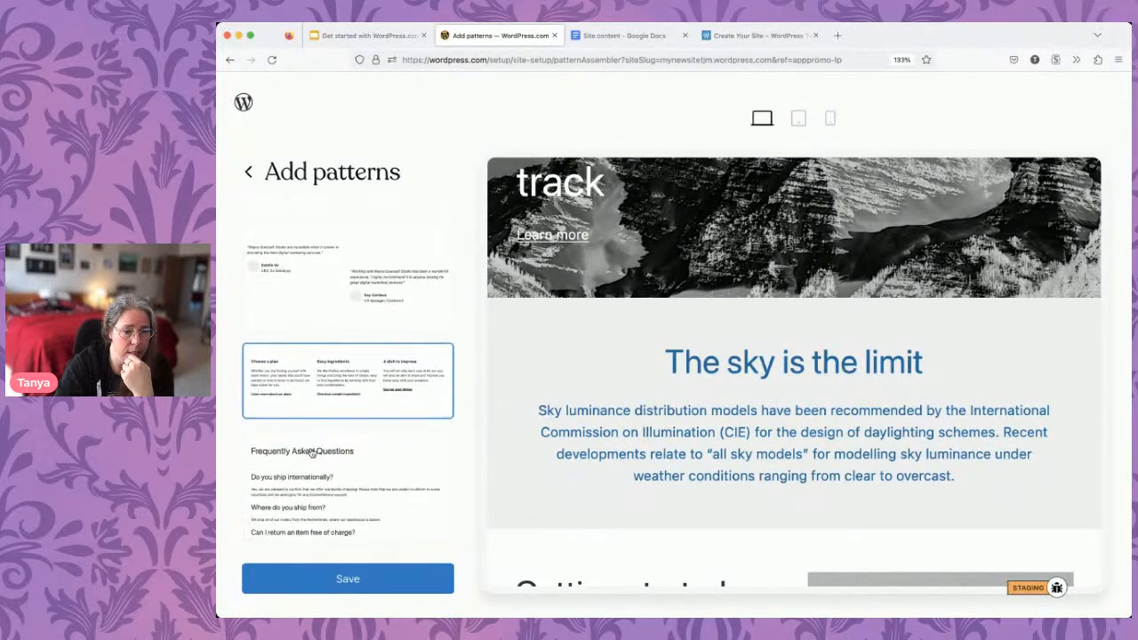
{"action": "scroll", "coordinate": [311, 453], "scroll_direction": "down", "scroll_amount": 1}
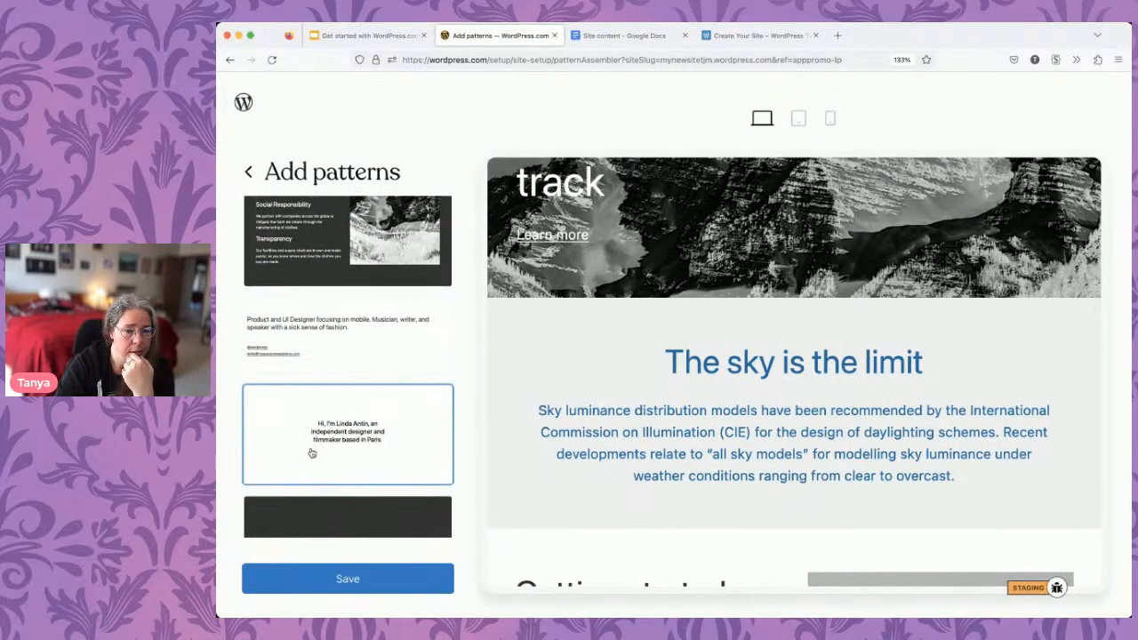
{"action": "left_click", "coordinate": [374, 422]}
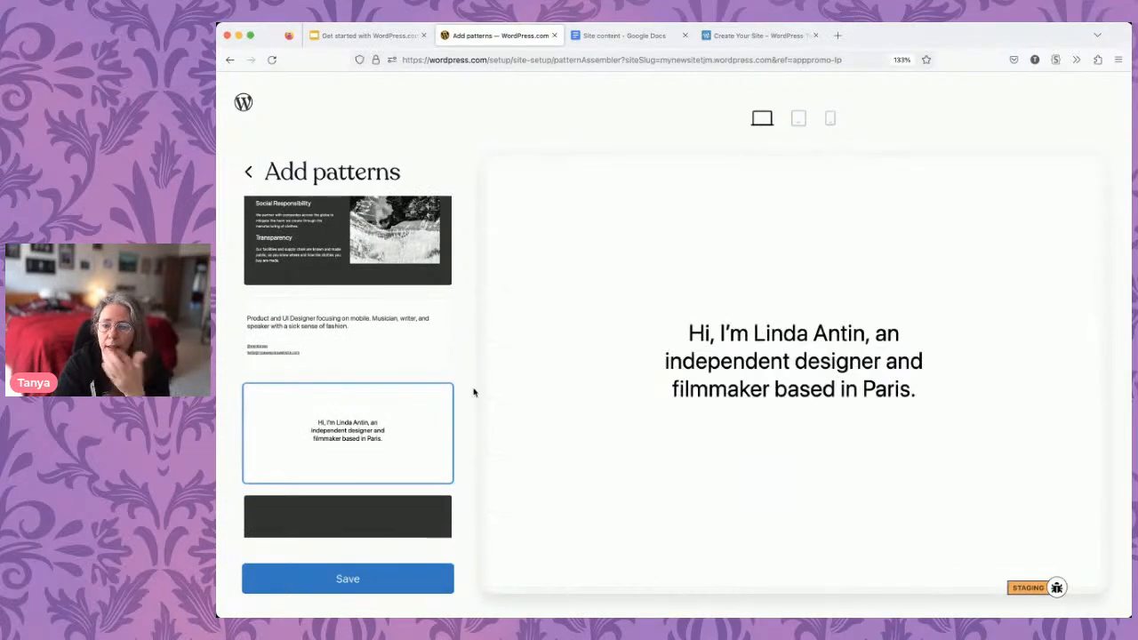
{"action": "scroll", "coordinate": [765, 336], "scroll_direction": "down", "scroll_amount": 7}
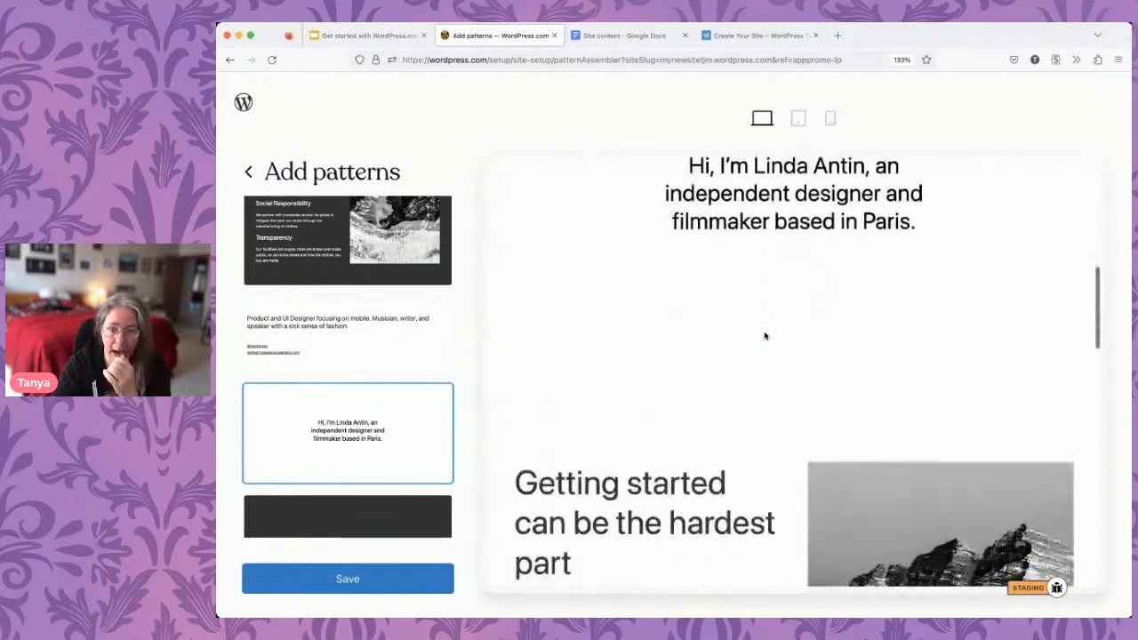
{"action": "scroll", "coordinate": [765, 335], "scroll_direction": "up", "scroll_amount": 6}
{"action": "scroll", "coordinate": [722, 464], "scroll_direction": "up", "scroll_amount": 1}
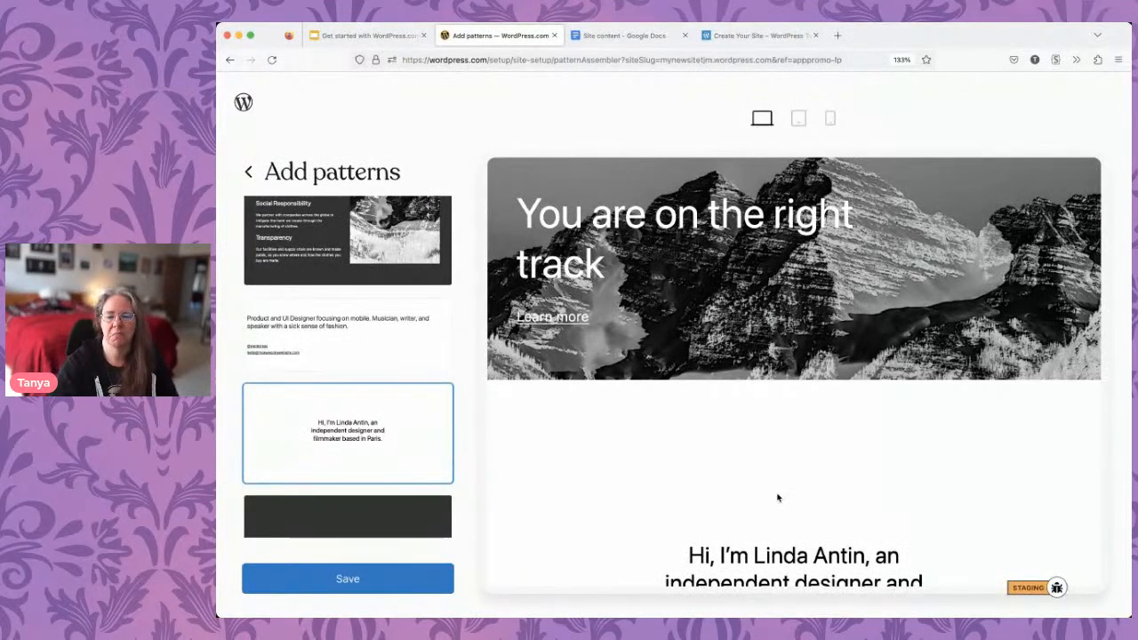
{"action": "scroll", "coordinate": [777, 495], "scroll_direction": "down", "scroll_amount": 5}
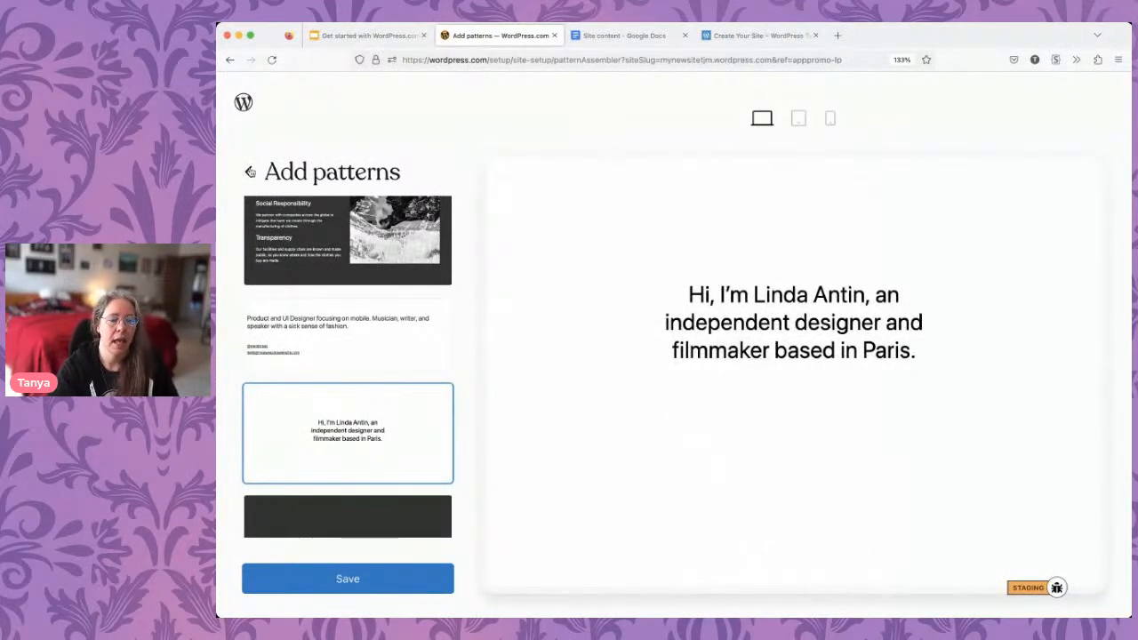
Review the arranged homepage patterns, save them, and continue to the Site Editor.
{"action": "left_click", "coordinate": [251, 172]}
{"action": "scroll", "coordinate": [803, 355], "scroll_direction": "down", "scroll_amount": 8}
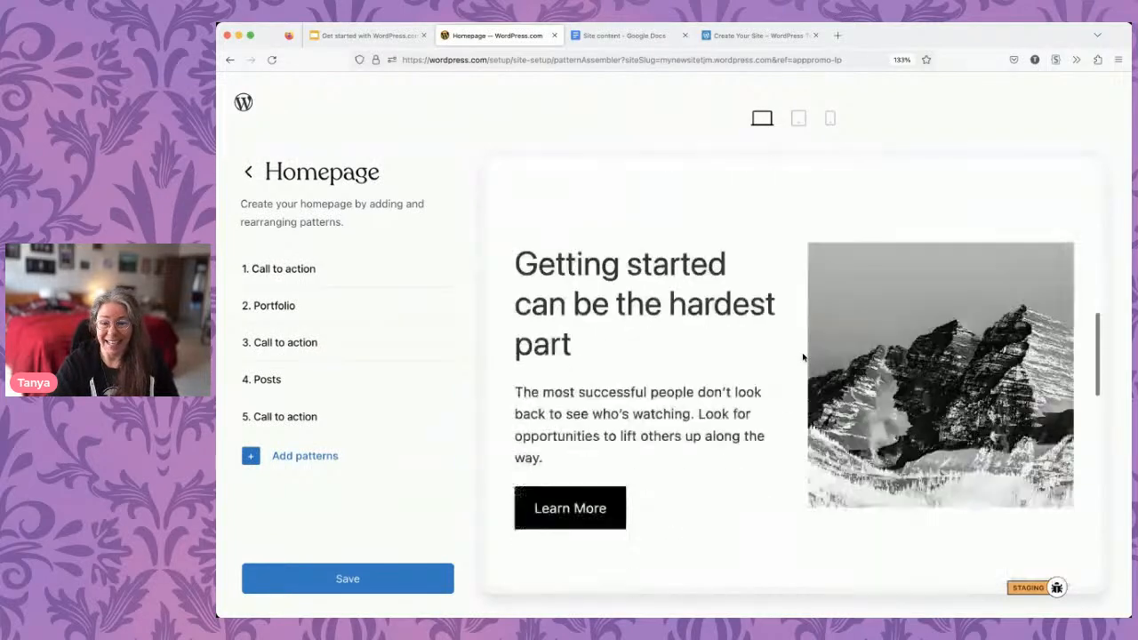
{"action": "scroll", "coordinate": [802, 357], "scroll_direction": "down", "scroll_amount": 1}
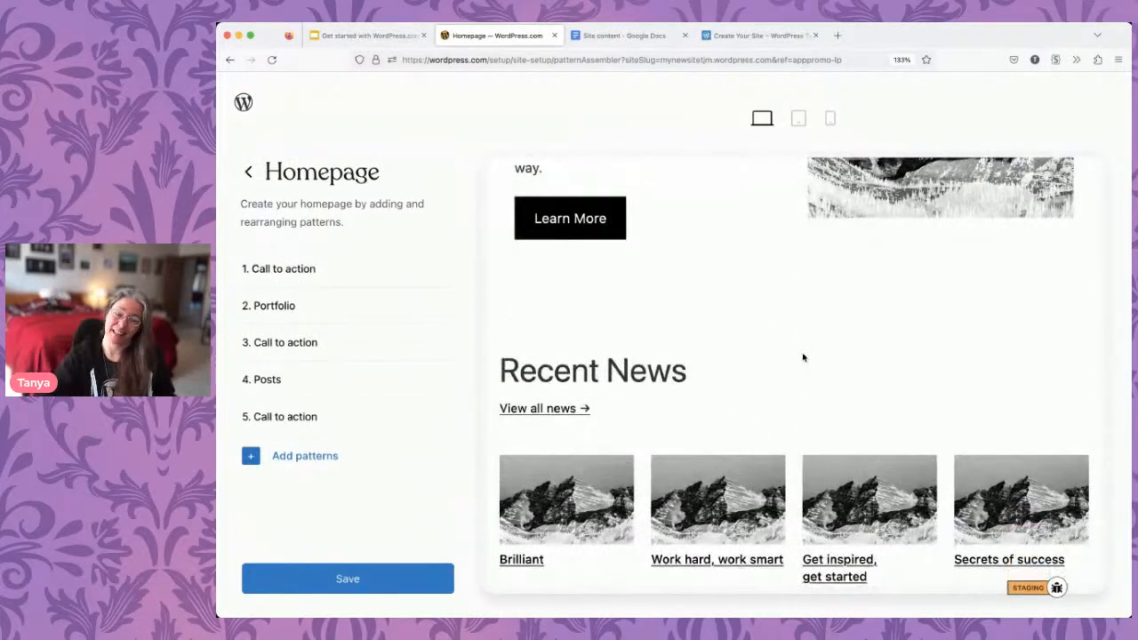
{"action": "scroll", "coordinate": [802, 357], "scroll_direction": "down", "scroll_amount": 6}
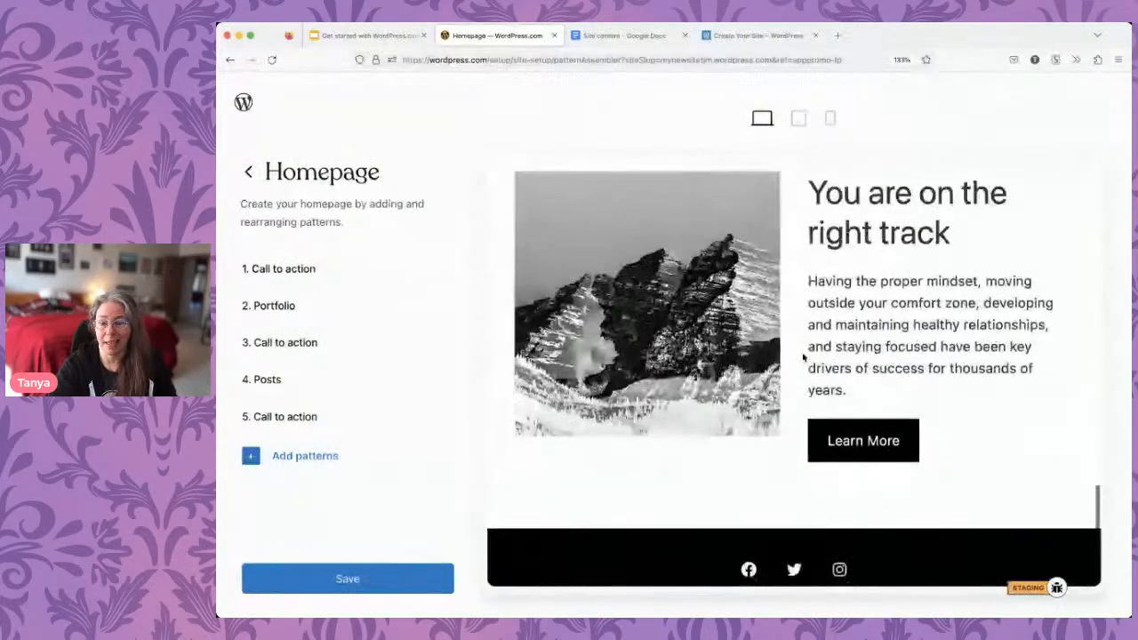
{"action": "scroll", "coordinate": [803, 356], "scroll_direction": "up", "scroll_amount": 5}
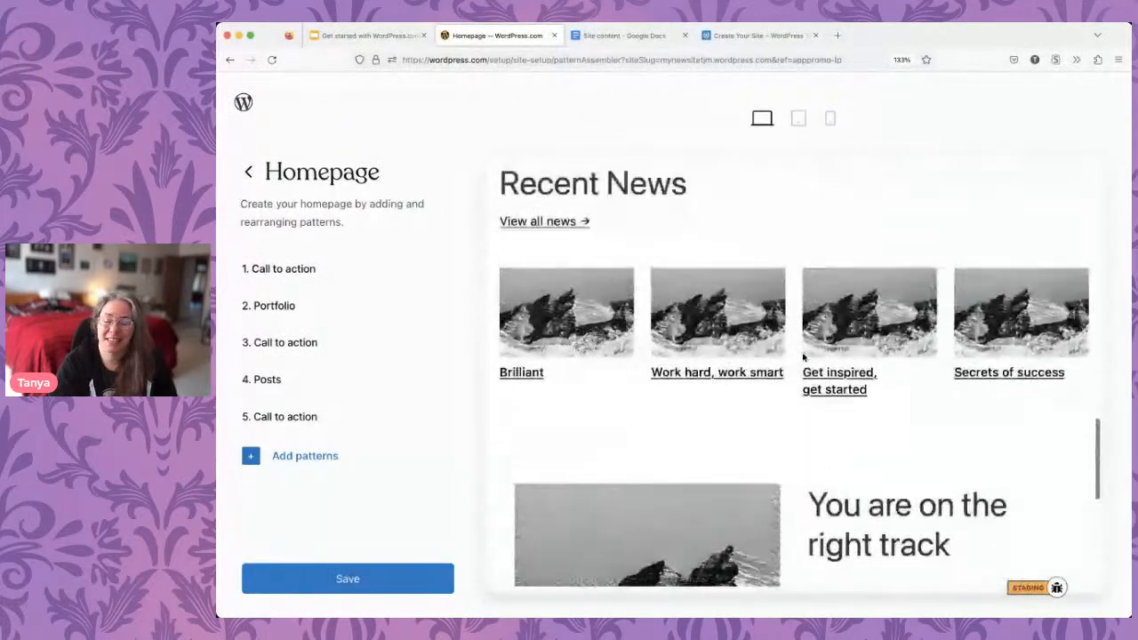
{"action": "scroll", "coordinate": [802, 356], "scroll_direction": "up", "scroll_amount": 1}
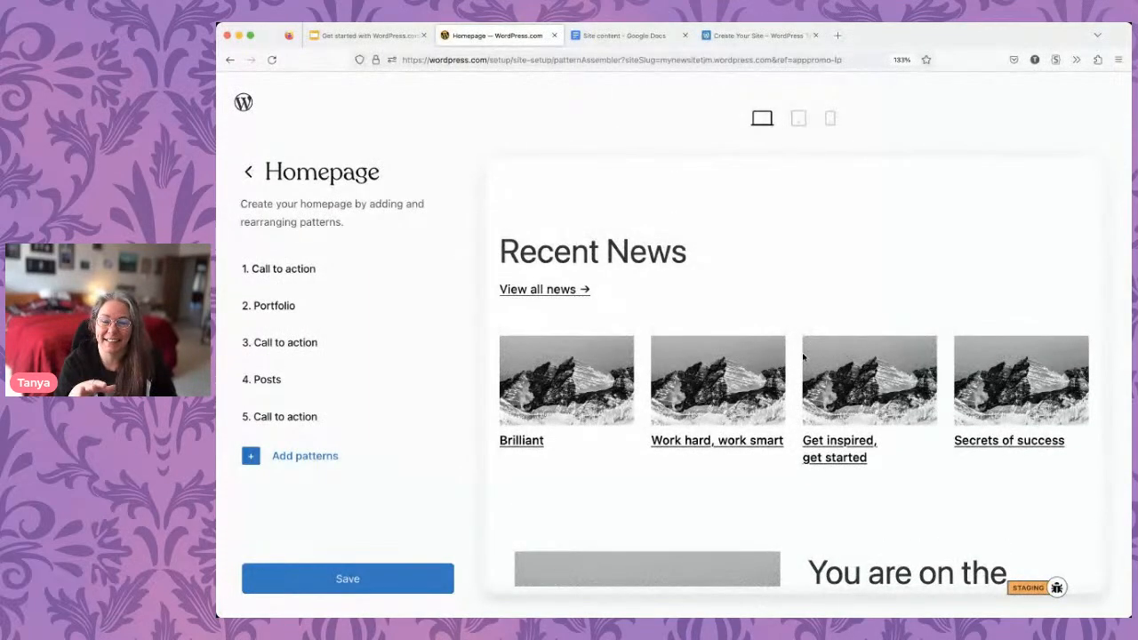
{"action": "scroll", "coordinate": [803, 356], "scroll_direction": "up", "scroll_amount": 10}
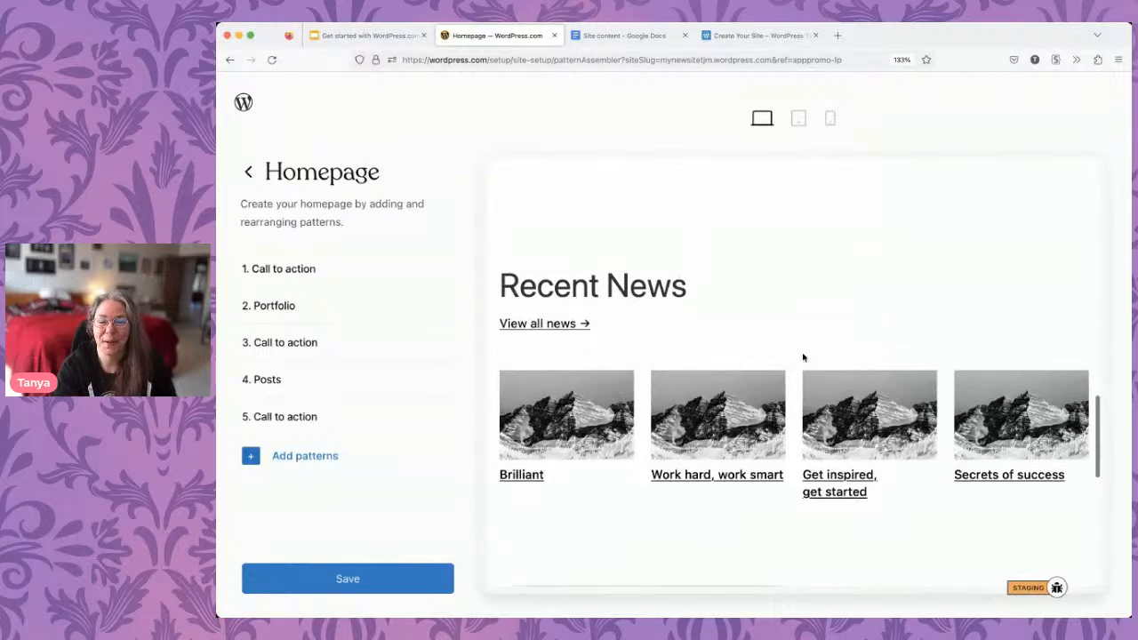
{"action": "scroll", "coordinate": [803, 356], "scroll_direction": "up", "scroll_amount": 10}
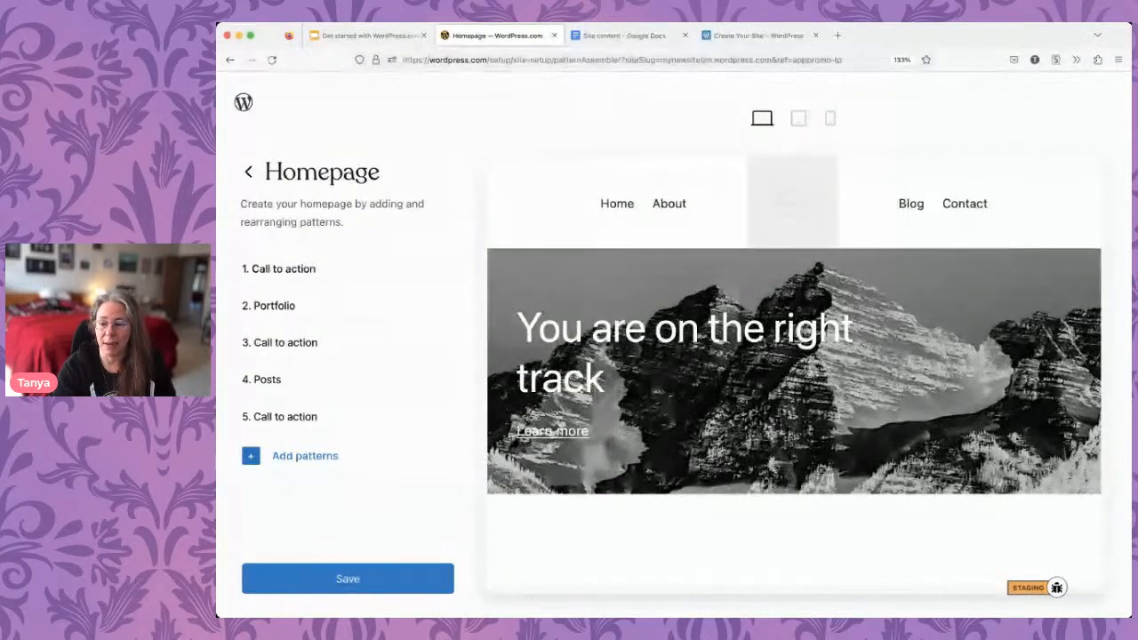
{"action": "left_click", "coordinate": [339, 583]}
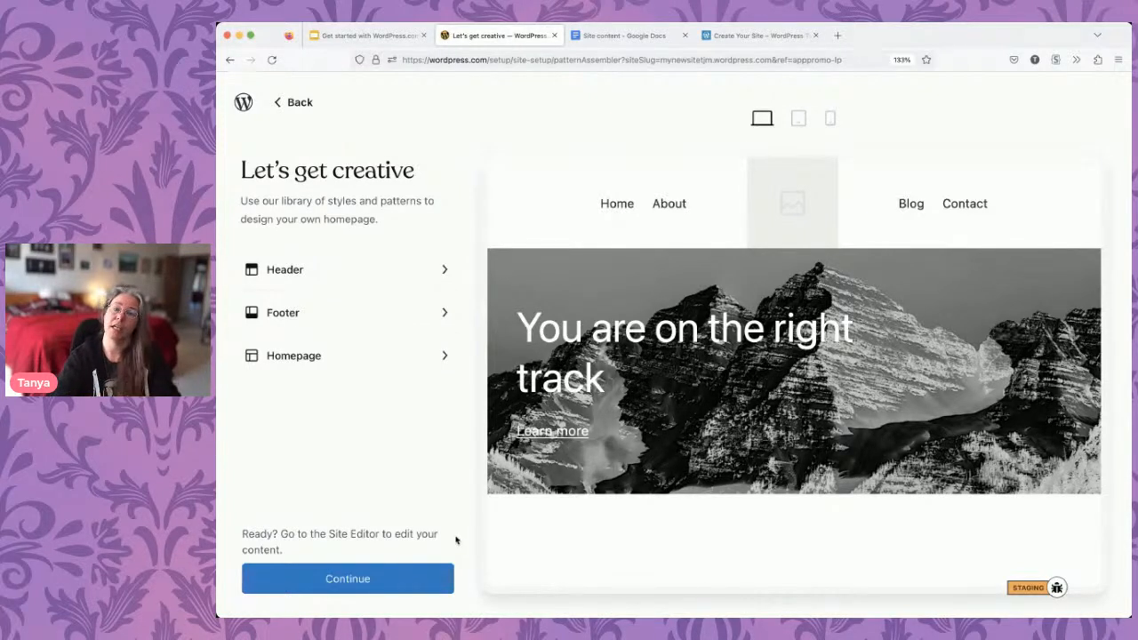
{"action": "left_click", "coordinate": [370, 581]}
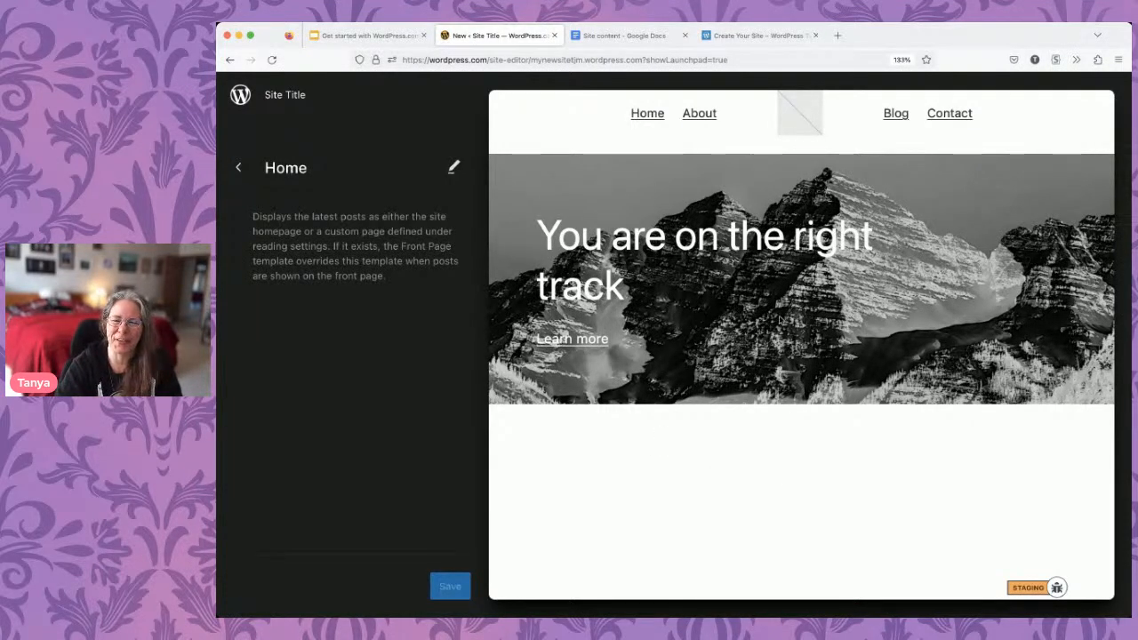
Look through the assembled homepage in the Site Editor, from the header to the footer and back.
{"action": "scroll", "coordinate": [708, 409], "scroll_direction": "down", "scroll_amount": 2}
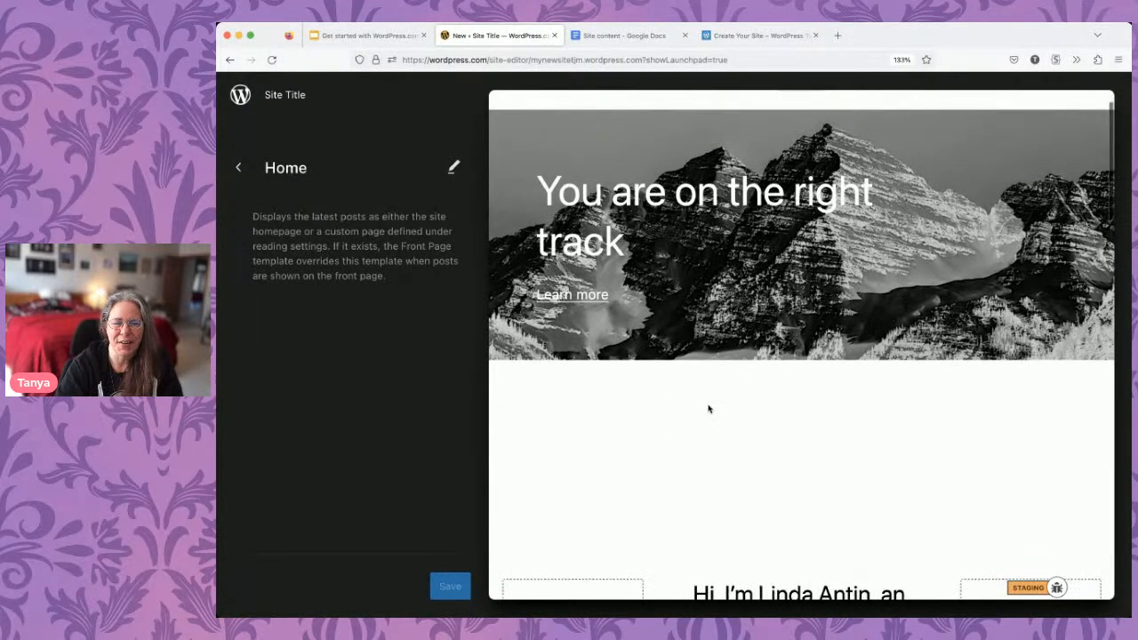
{"action": "scroll", "coordinate": [708, 409], "scroll_direction": "up", "scroll_amount": 2}
{"action": "scroll", "coordinate": [708, 409], "scroll_direction": "down", "scroll_amount": 1}
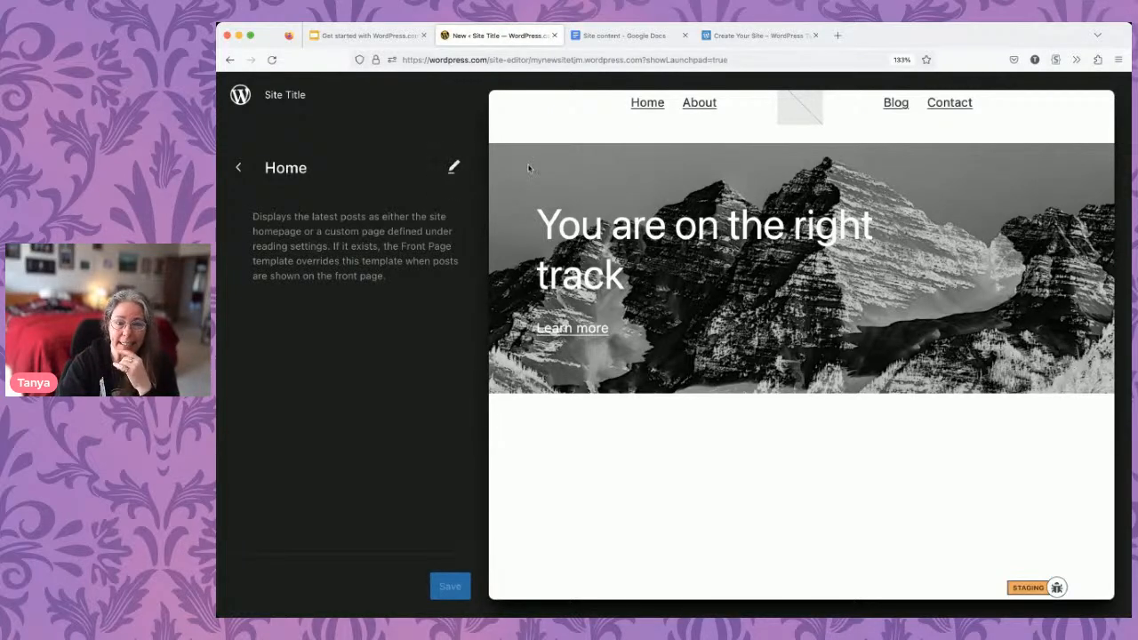
{"action": "scroll", "coordinate": [742, 309], "scroll_direction": "down", "scroll_amount": 10}
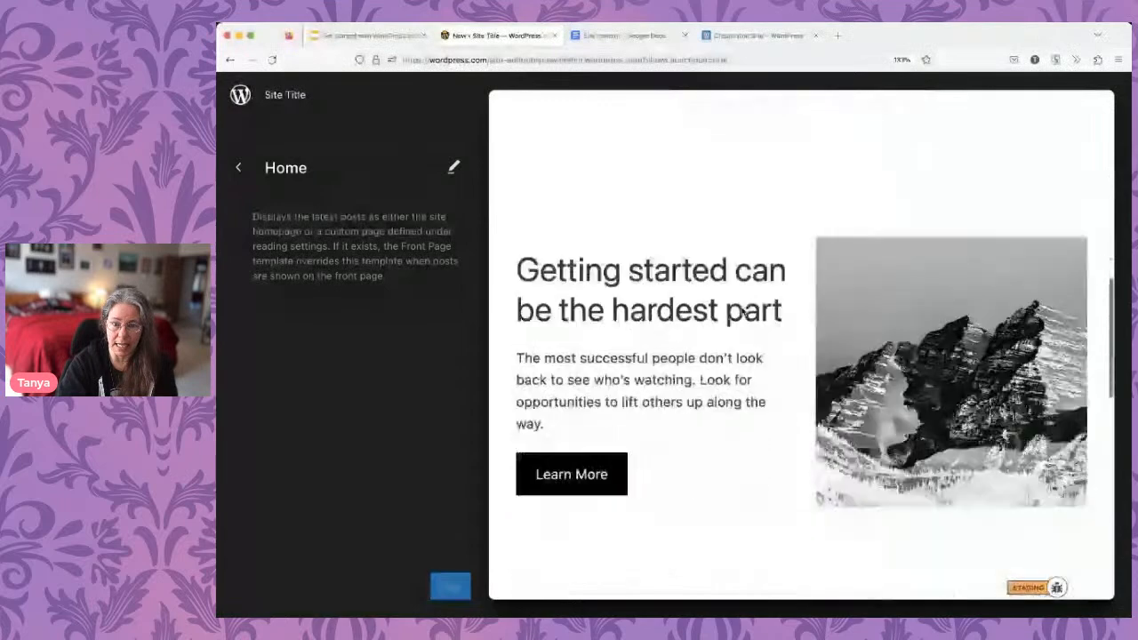
{"action": "scroll", "coordinate": [742, 309], "scroll_direction": "down", "scroll_amount": 3}
{"action": "scroll", "coordinate": [742, 312], "scroll_direction": "up", "scroll_amount": 15}
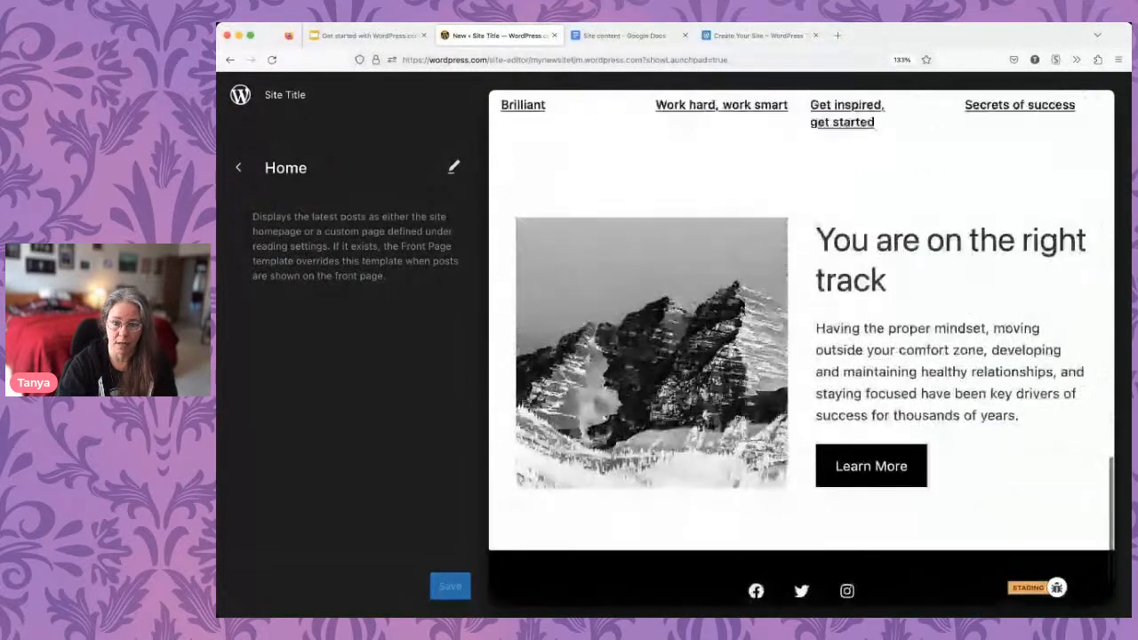
Open the Home template for editing and display the list of its blocks.
{"action": "scroll", "coordinate": [742, 309], "scroll_direction": "up", "scroll_amount": 5}
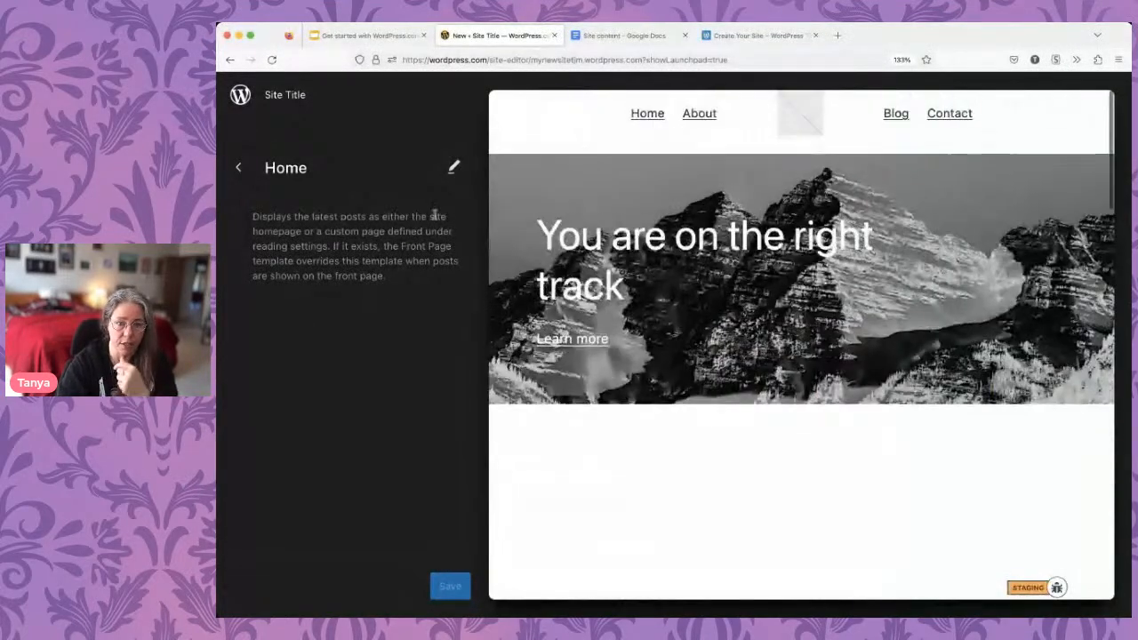
{"action": "left_click", "coordinate": [453, 167]}
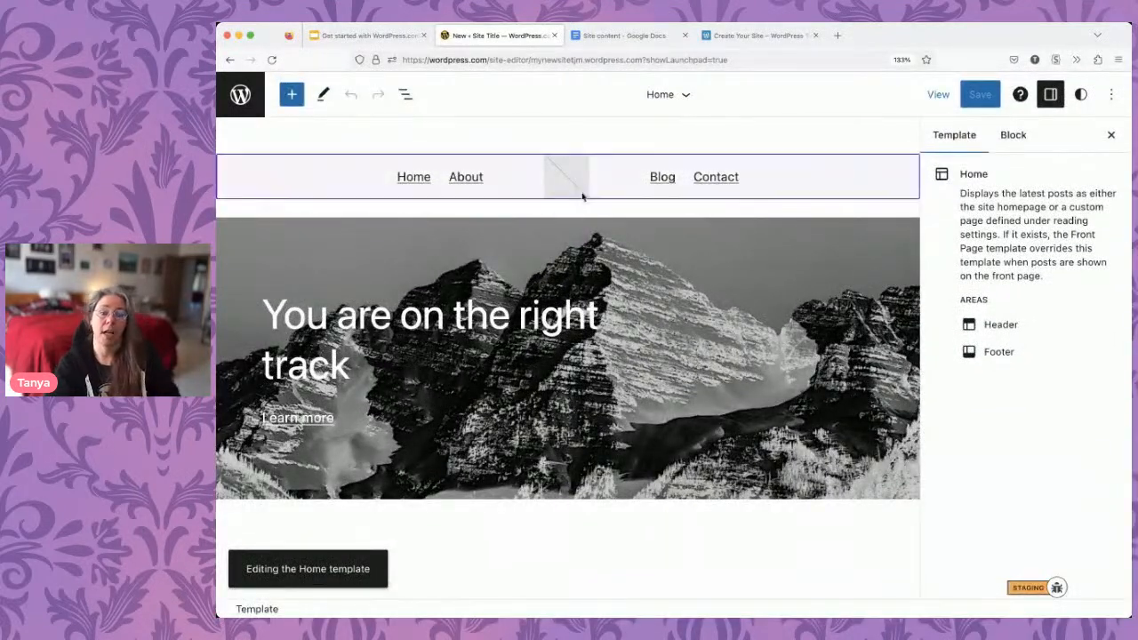
{"action": "left_click", "coordinate": [404, 95]}
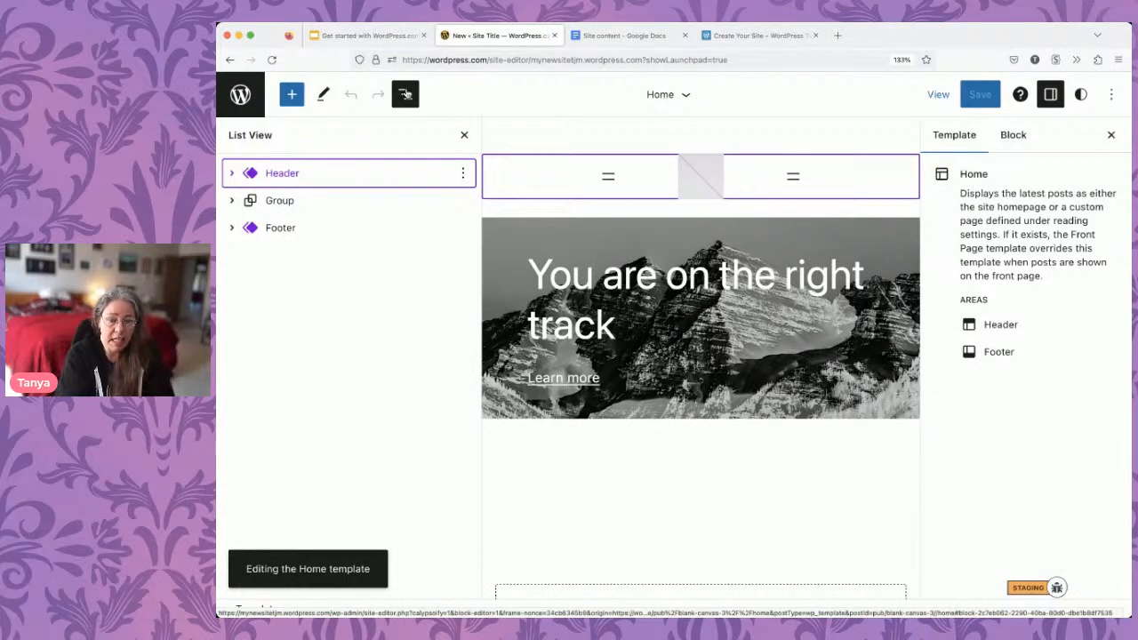
Look through the pattern, block and media categories available for insertion, then close the inserter.
{"action": "left_click", "coordinate": [292, 94]}
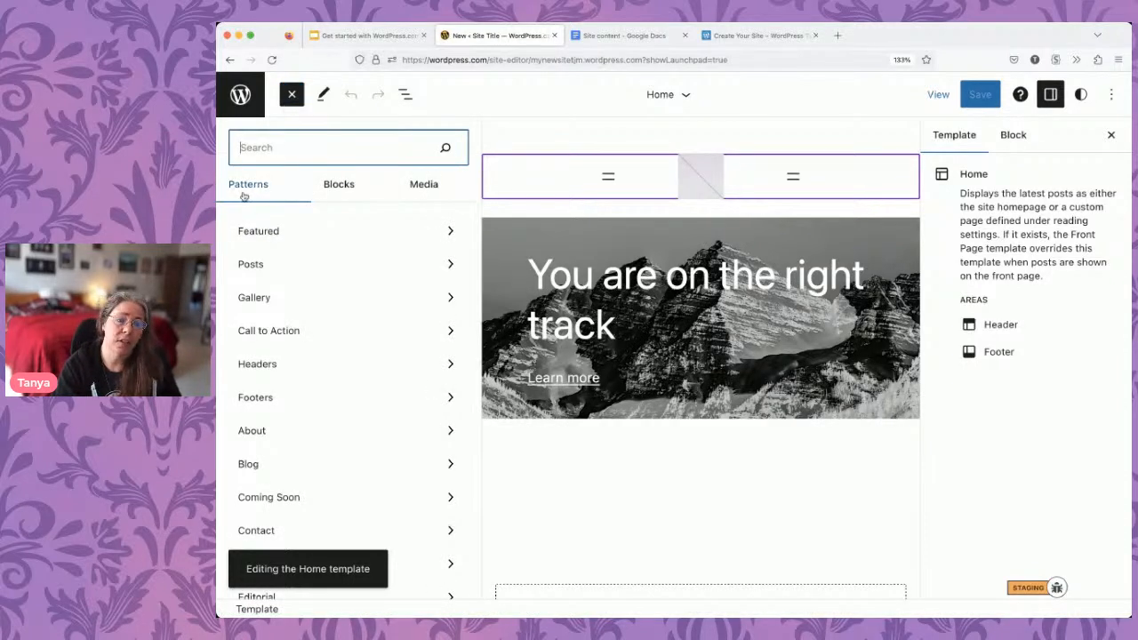
{"action": "left_click", "coordinate": [338, 187]}
{"action": "left_click", "coordinate": [436, 184]}
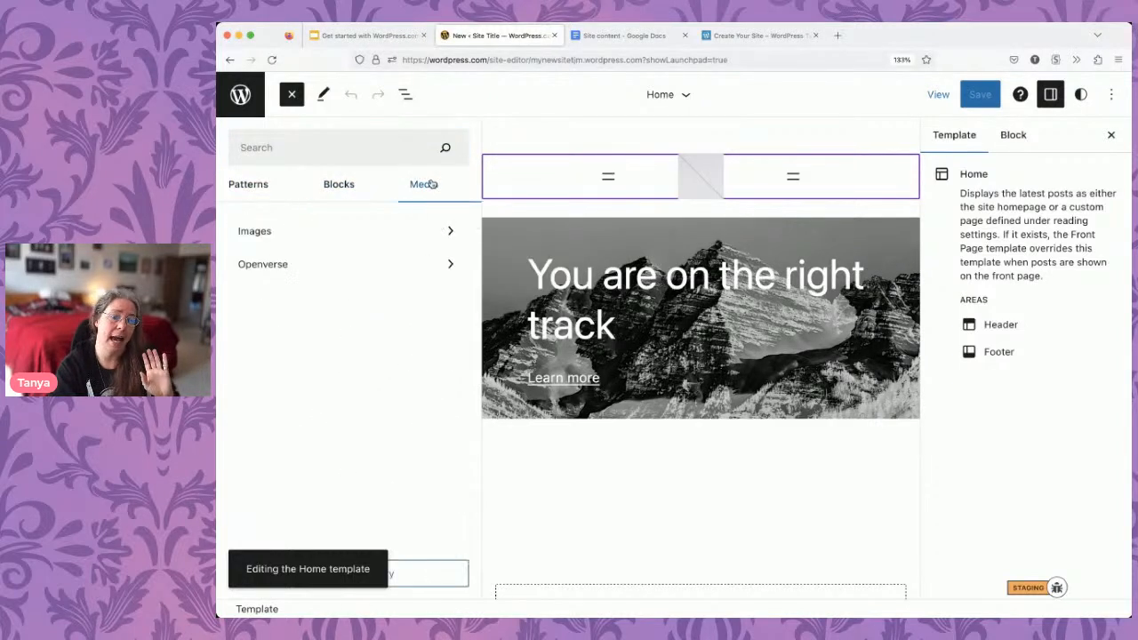
{"action": "left_click", "coordinate": [254, 190]}
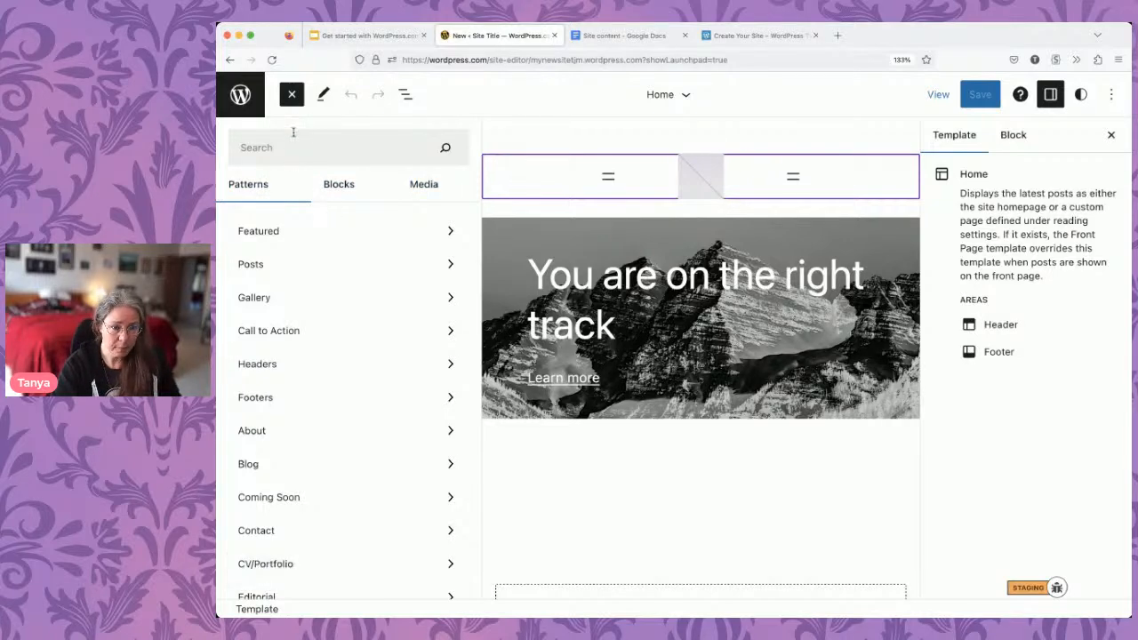
{"action": "left_click", "coordinate": [291, 94]}
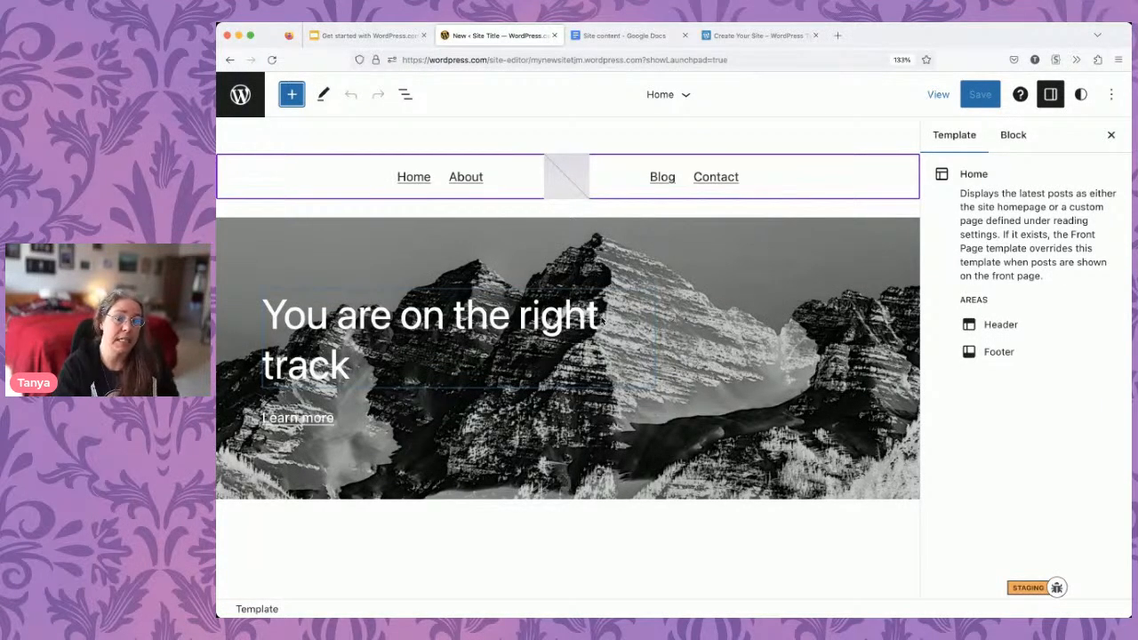
Display the Home template's block structure again and select the Site Logo placeholder inside the header.
{"action": "left_click", "coordinate": [406, 94]}
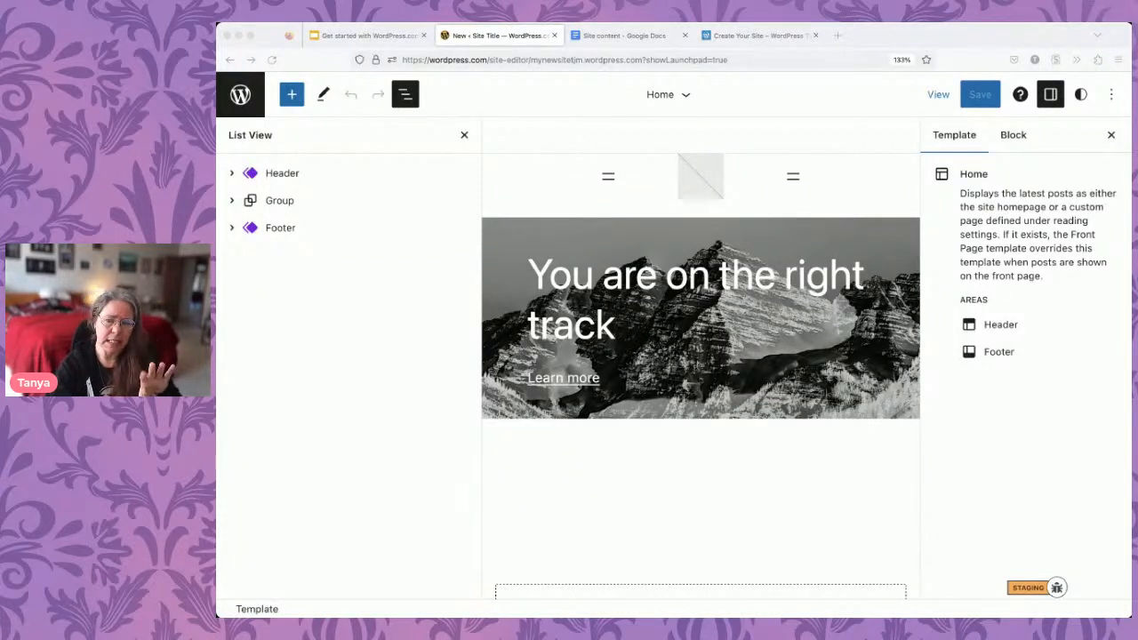
{"action": "left_click", "coordinate": [412, 377]}
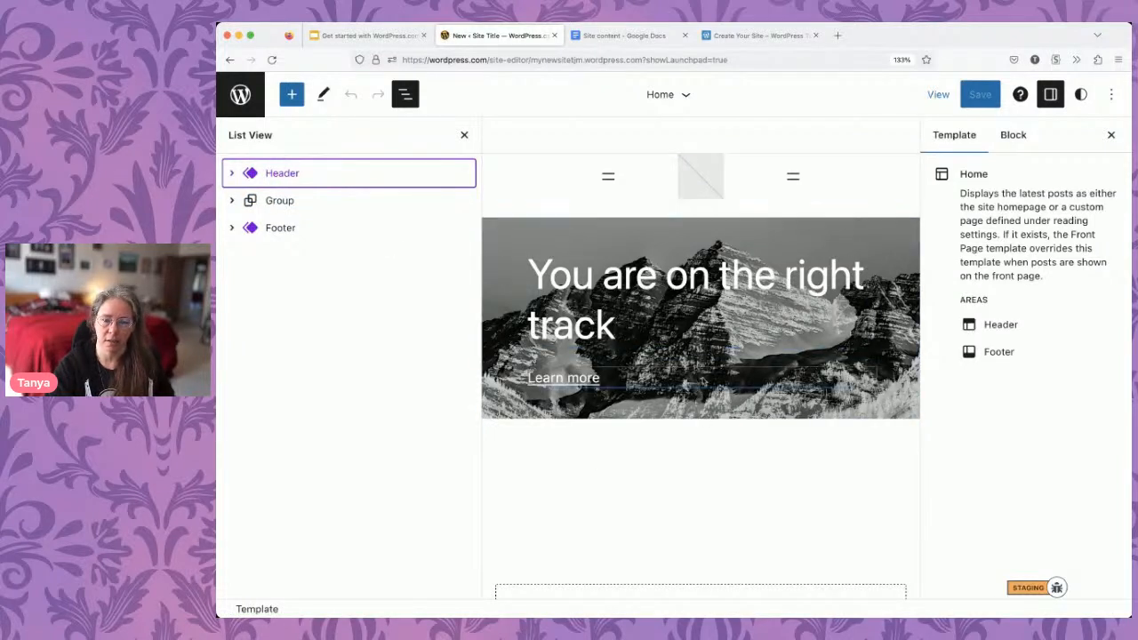
{"action": "left_click", "coordinate": [708, 180]}
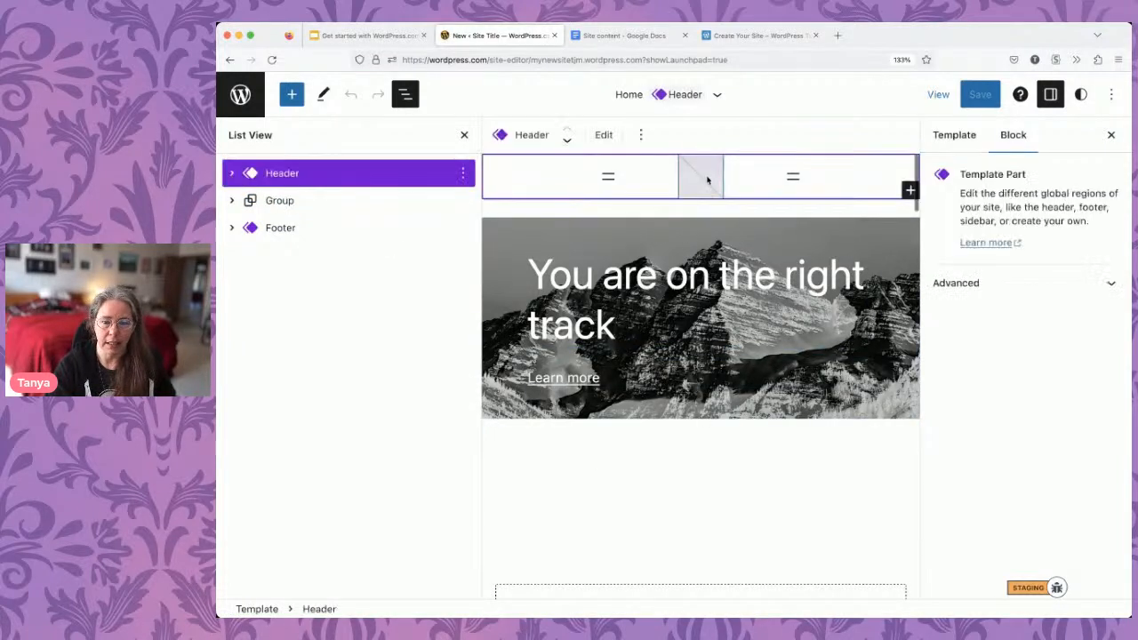
{"action": "left_click", "coordinate": [700, 180]}
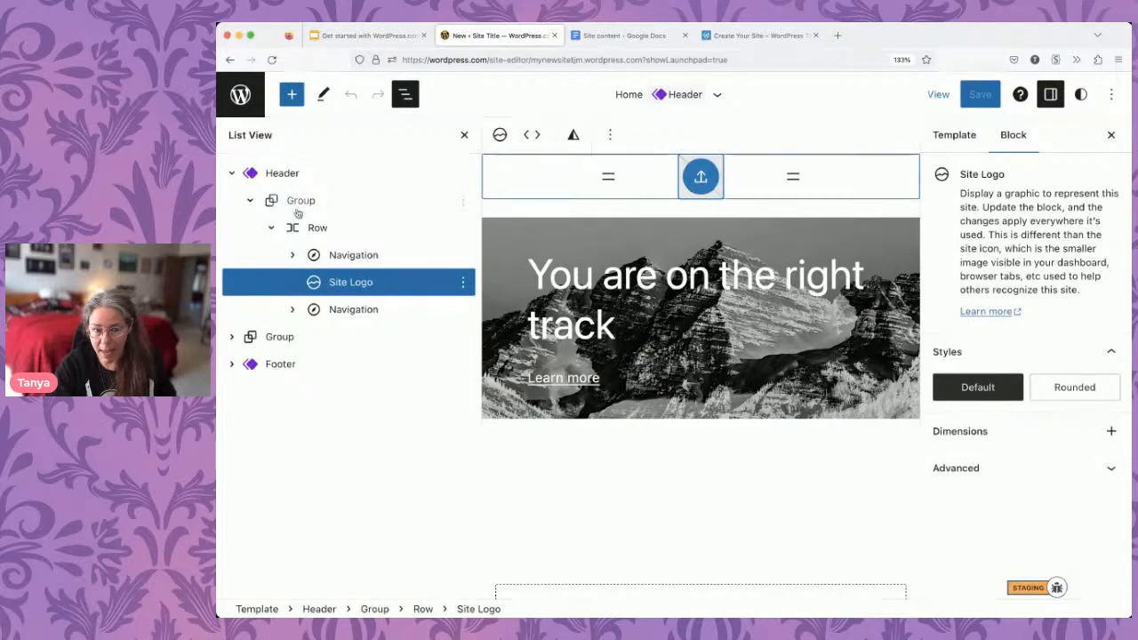
Examine the nested blocks of the main content group down to the first cover's heading and paragraph, then hide the block list.
{"action": "left_click", "coordinate": [231, 336]}
{"action": "left_click", "coordinate": [250, 364]}
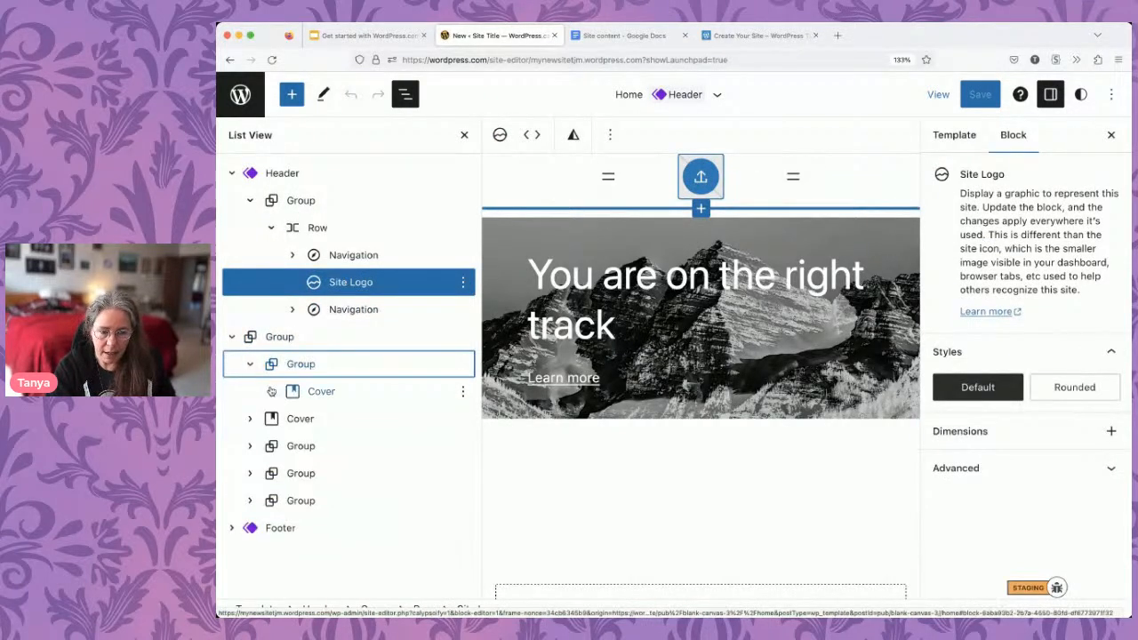
{"action": "left_click", "coordinate": [271, 391]}
{"action": "left_click", "coordinate": [294, 419]}
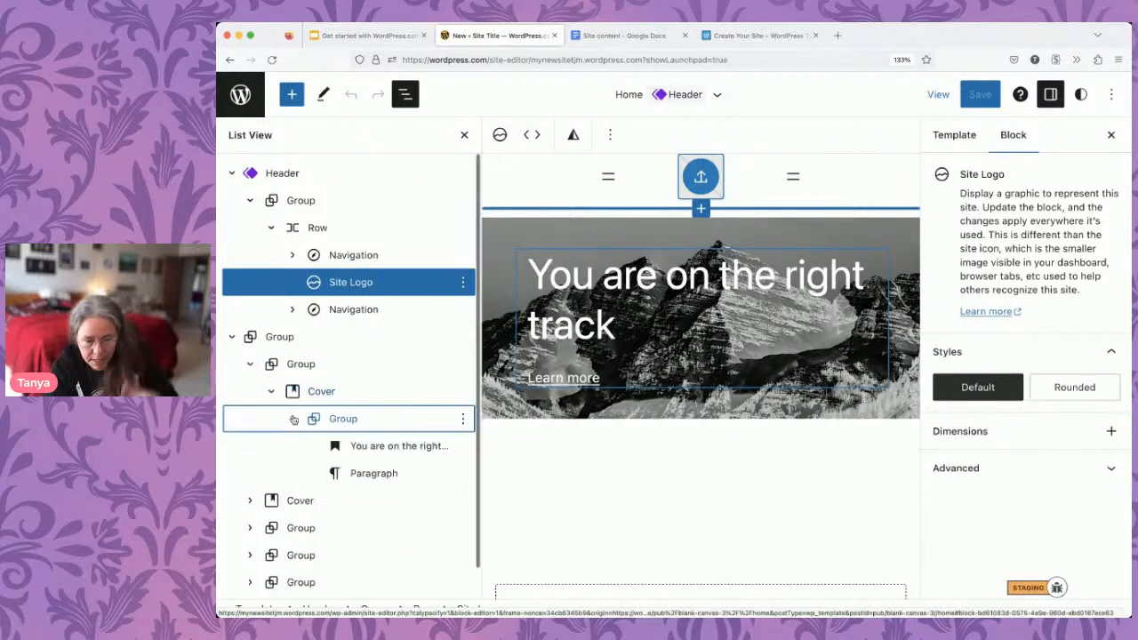
{"action": "left_click", "coordinate": [232, 337]}
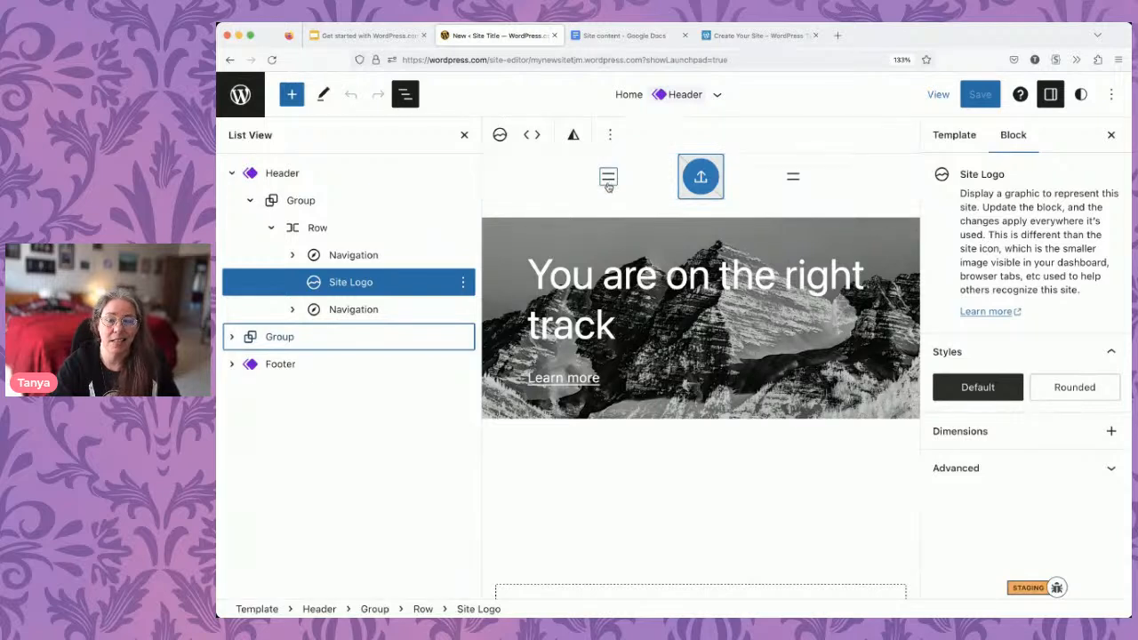
{"action": "left_click", "coordinate": [464, 136]}
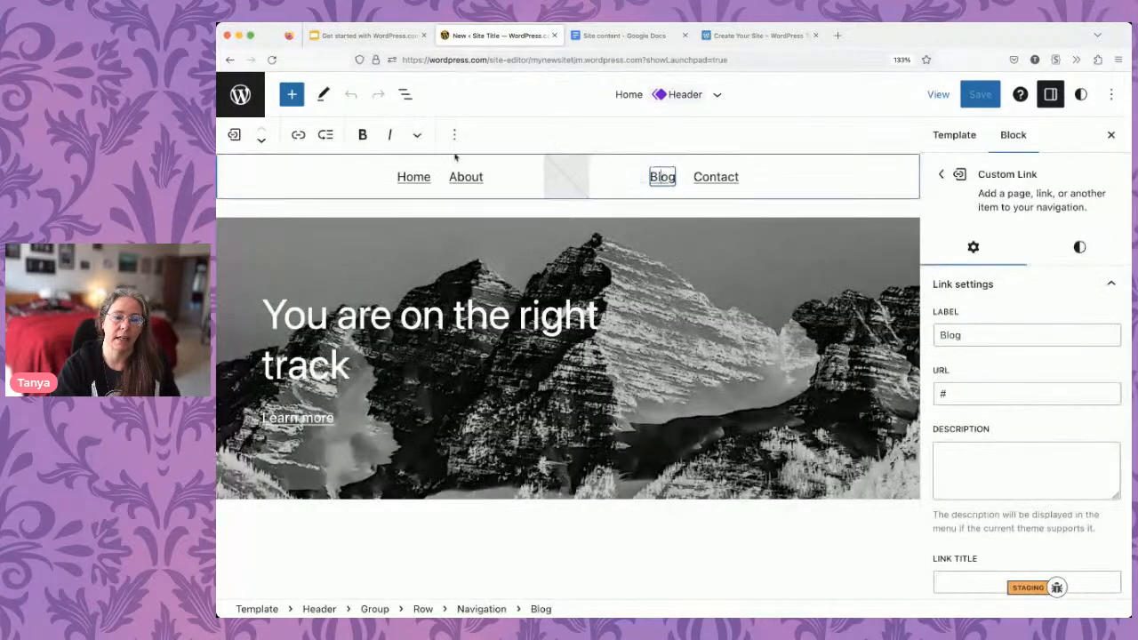
Show the block list, hide the block settings, and select the header's Site Logo placeholder.
{"action": "left_click", "coordinate": [405, 94]}
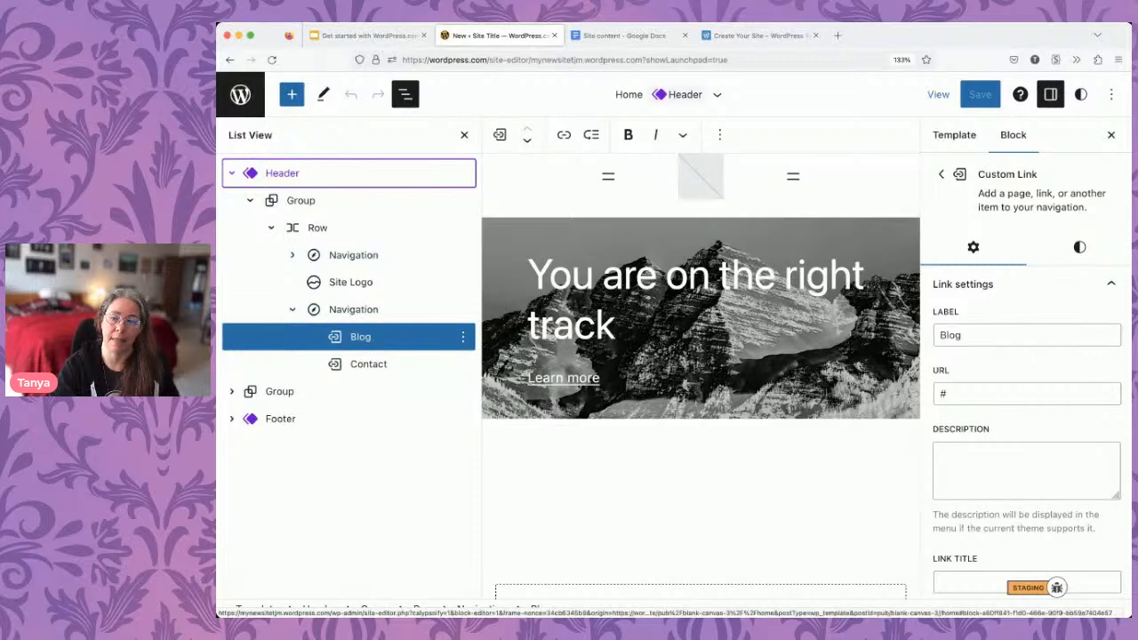
{"action": "left_click", "coordinate": [1111, 135]}
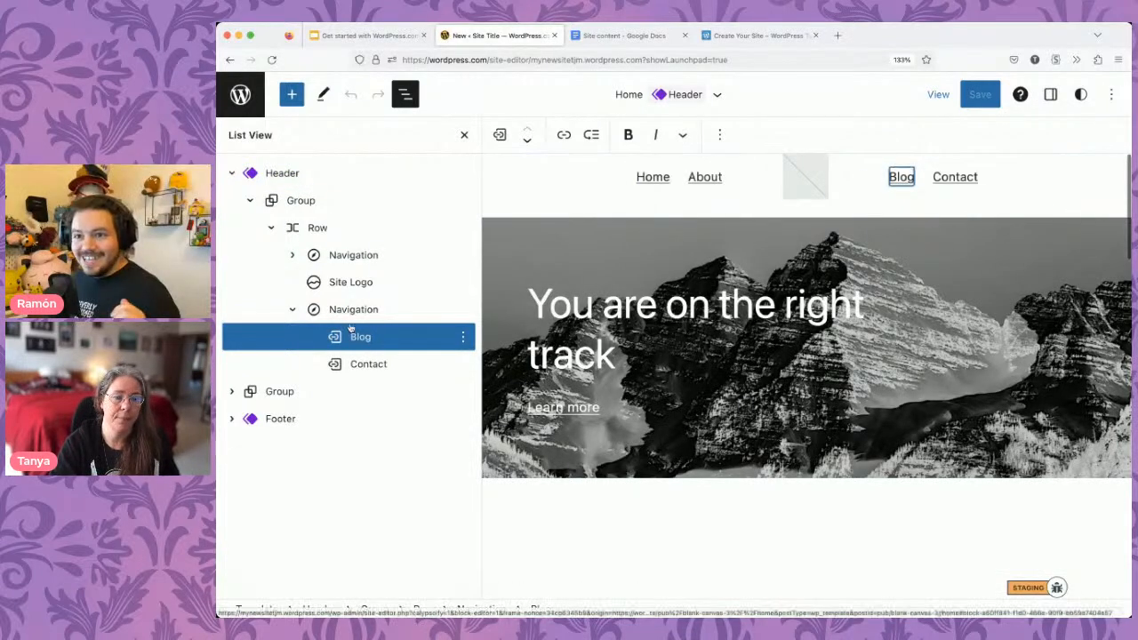
{"action": "left_click", "coordinate": [795, 173]}
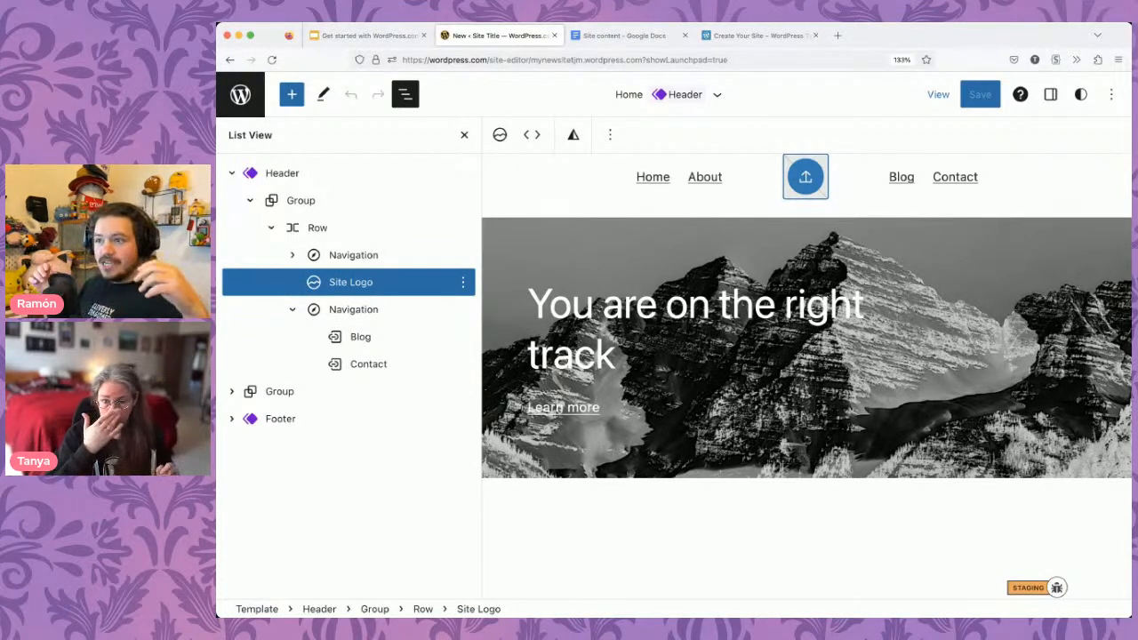
{"action": "key", "text": "super+equal"}
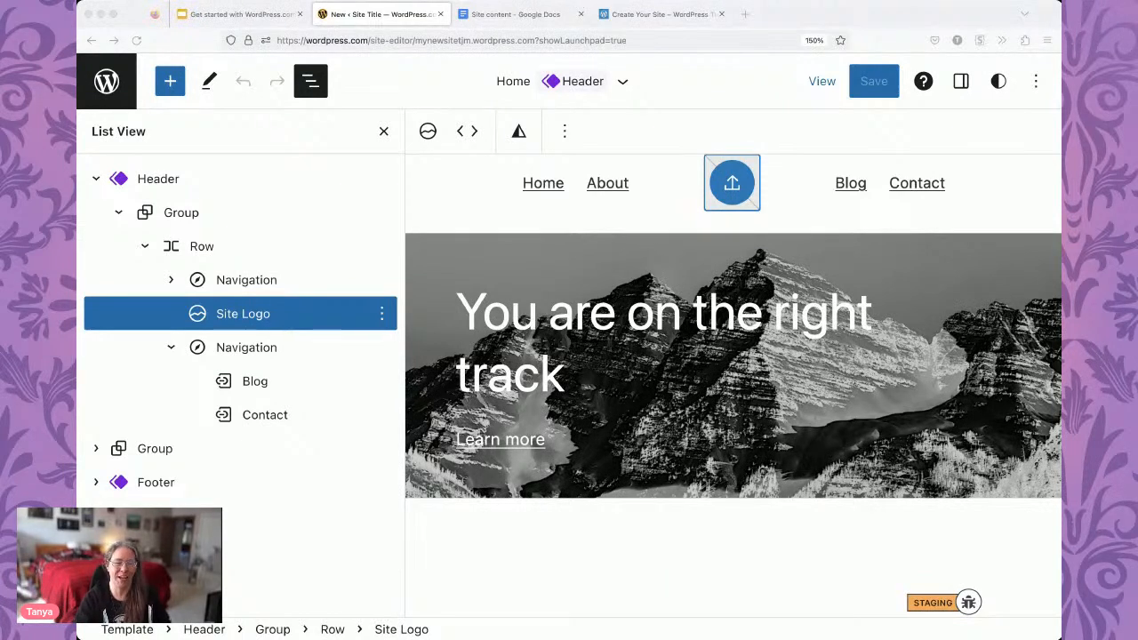
{"action": "key", "text": "super+Tab"}
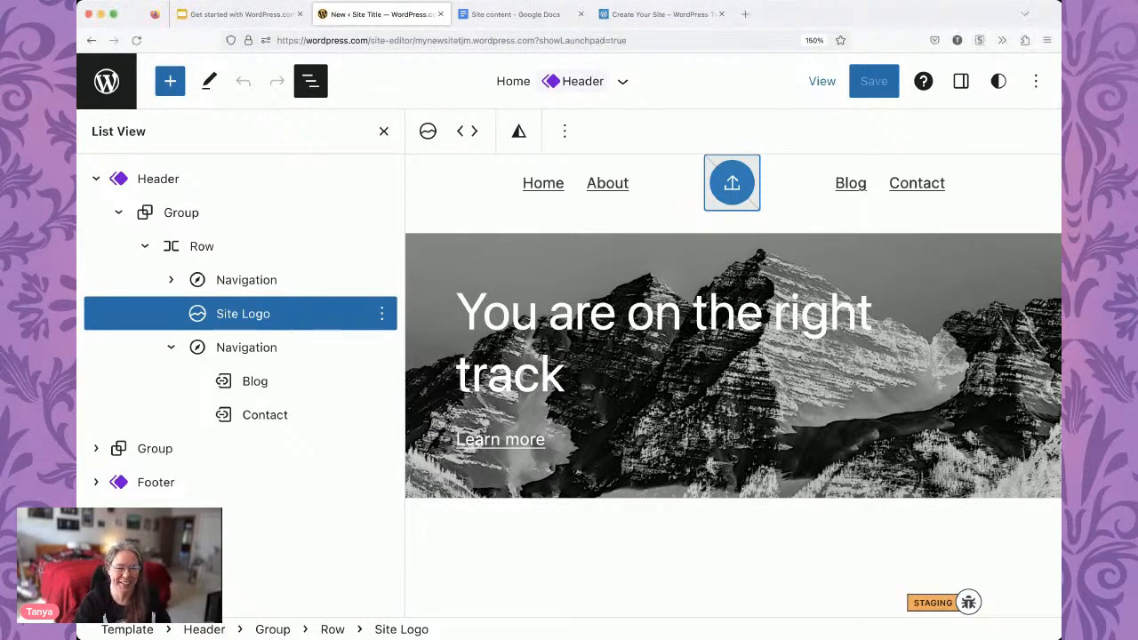
Upload the yellow WordPress mascot image to the media library and insert it as the header's site logo.
{"action": "left_click", "coordinate": [730, 187]}
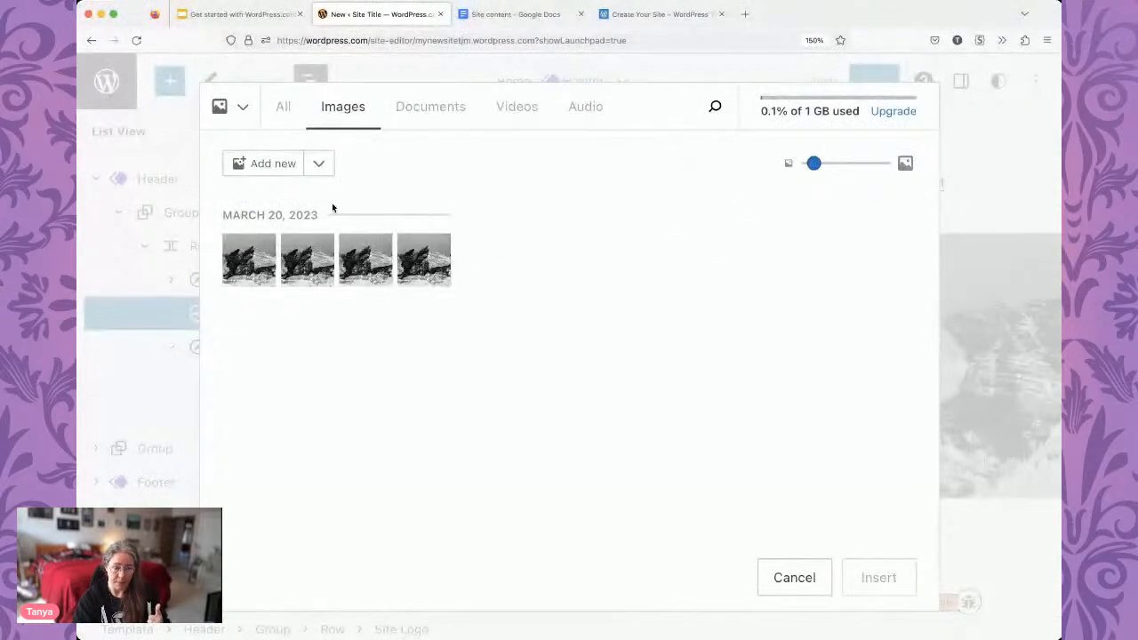
{"action": "left_click", "coordinate": [256, 167]}
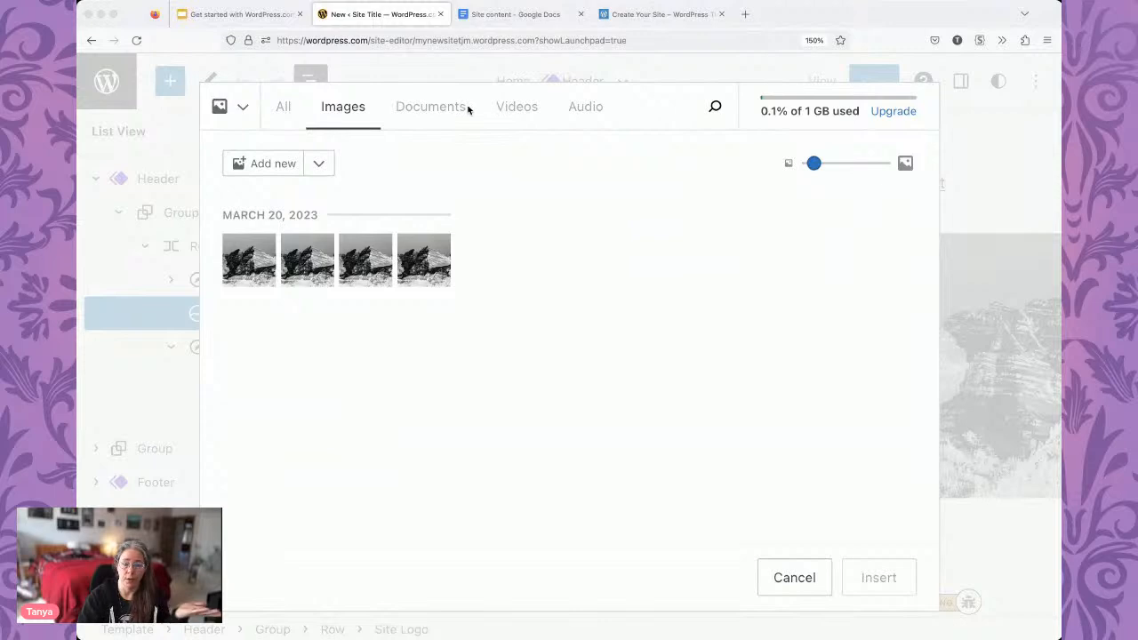
{"action": "left_click", "coordinate": [724, 306]}
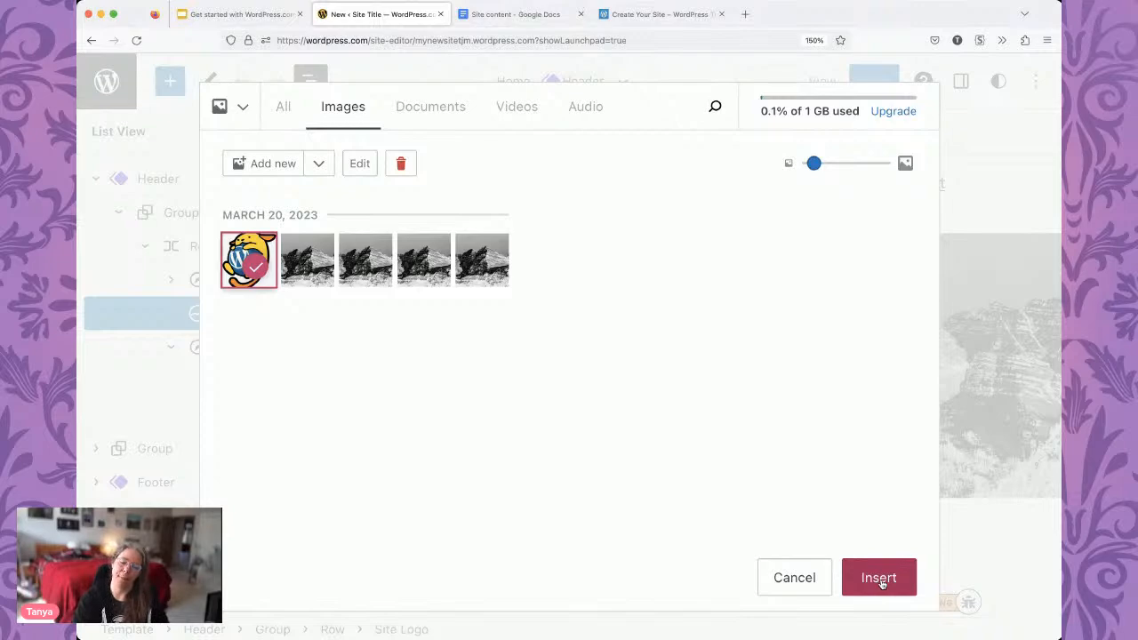
{"action": "left_click", "coordinate": [878, 578]}
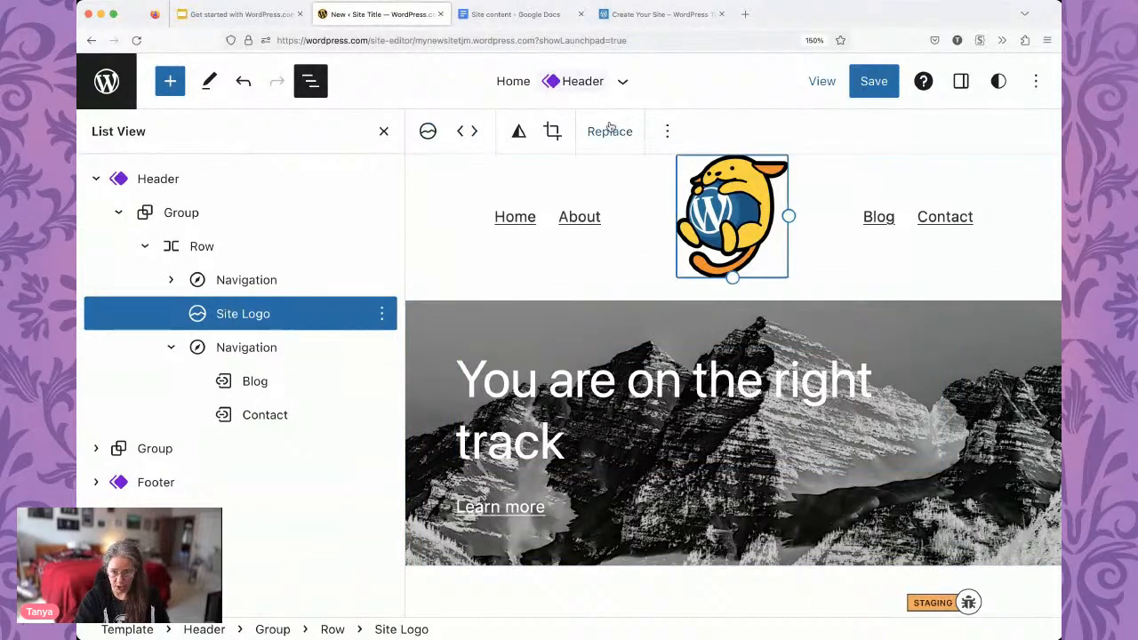
Hide the block list and review the Site Logo's settings and style options.
{"action": "left_click", "coordinate": [384, 132]}
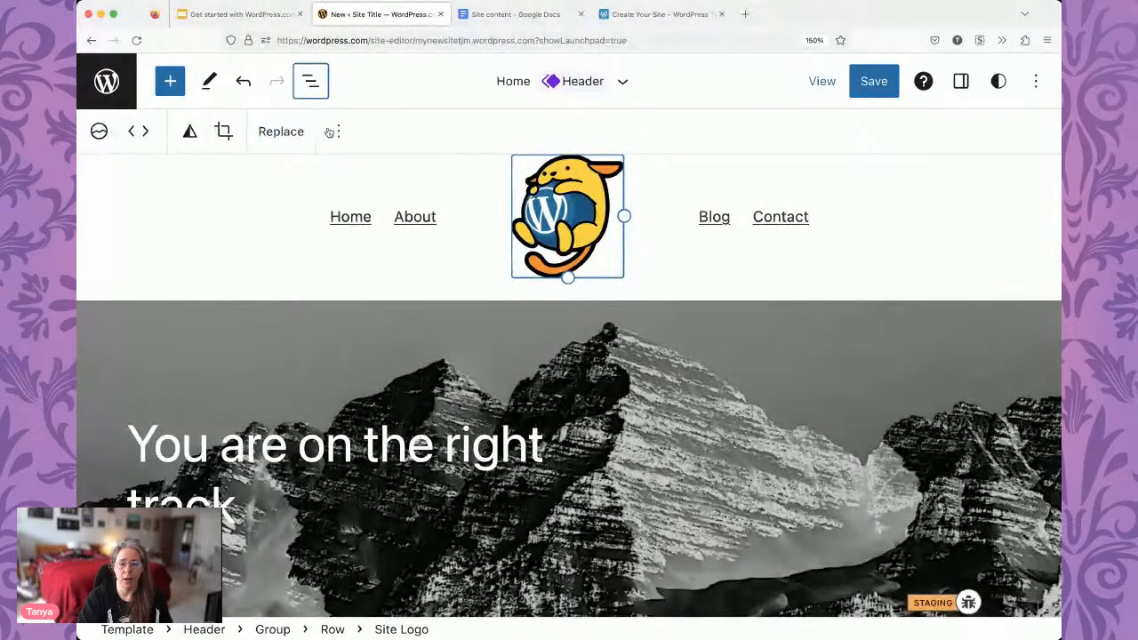
{"action": "left_click", "coordinate": [962, 81]}
{"action": "scroll", "coordinate": [948, 407], "scroll_direction": "down", "scroll_amount": 5}
{"action": "scroll", "coordinate": [947, 407], "scroll_direction": "up", "scroll_amount": 5}
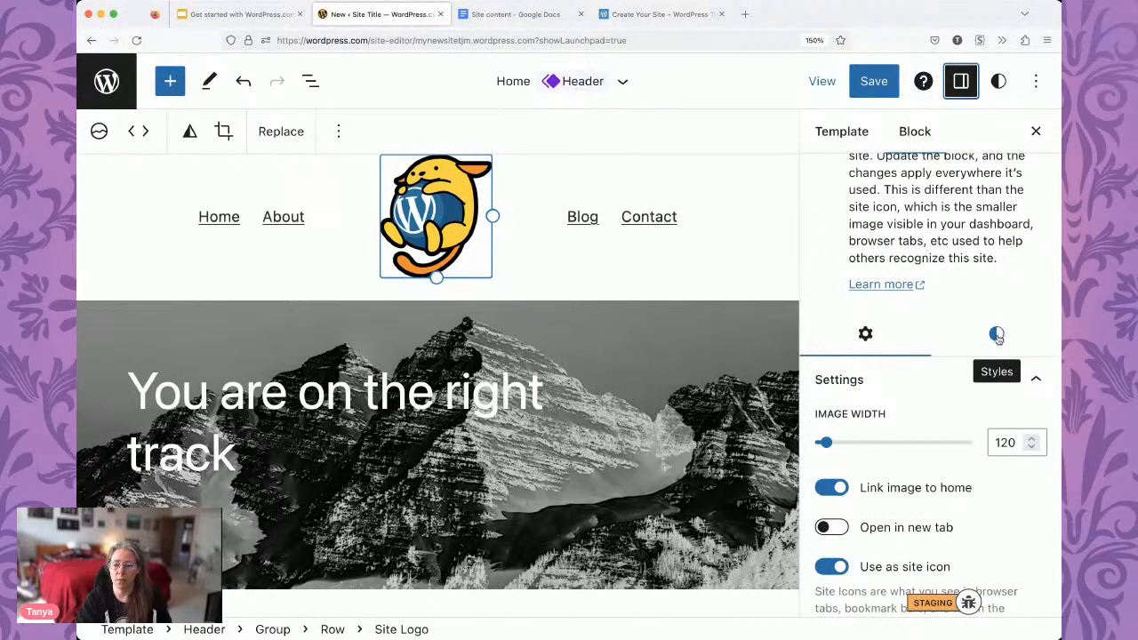
{"action": "left_click", "coordinate": [995, 337]}
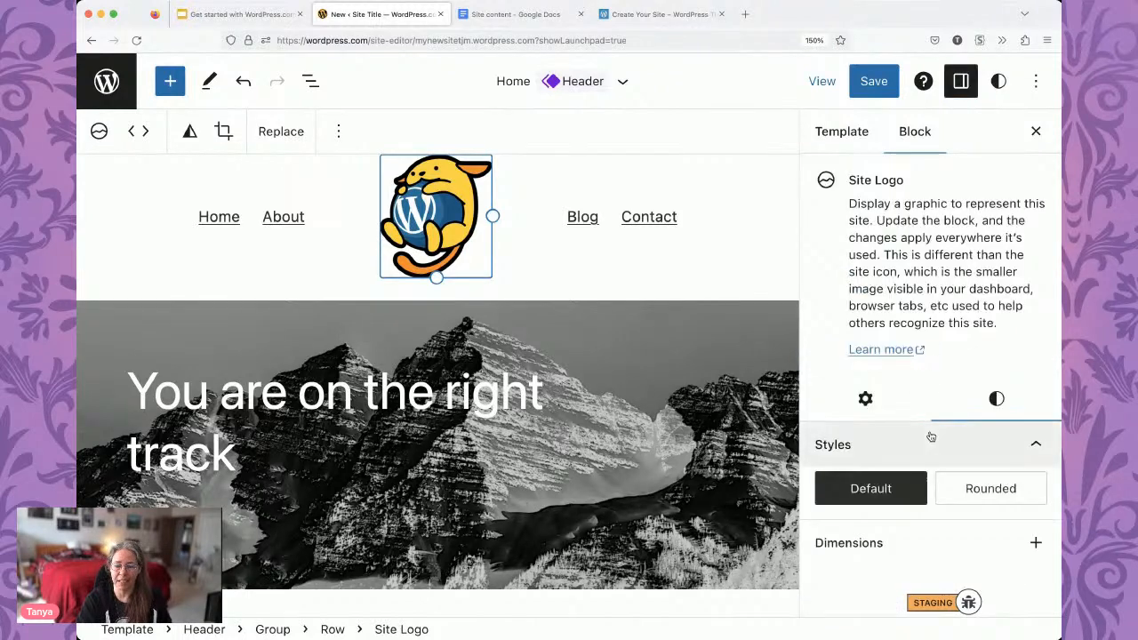
{"action": "left_click", "coordinate": [864, 399]}
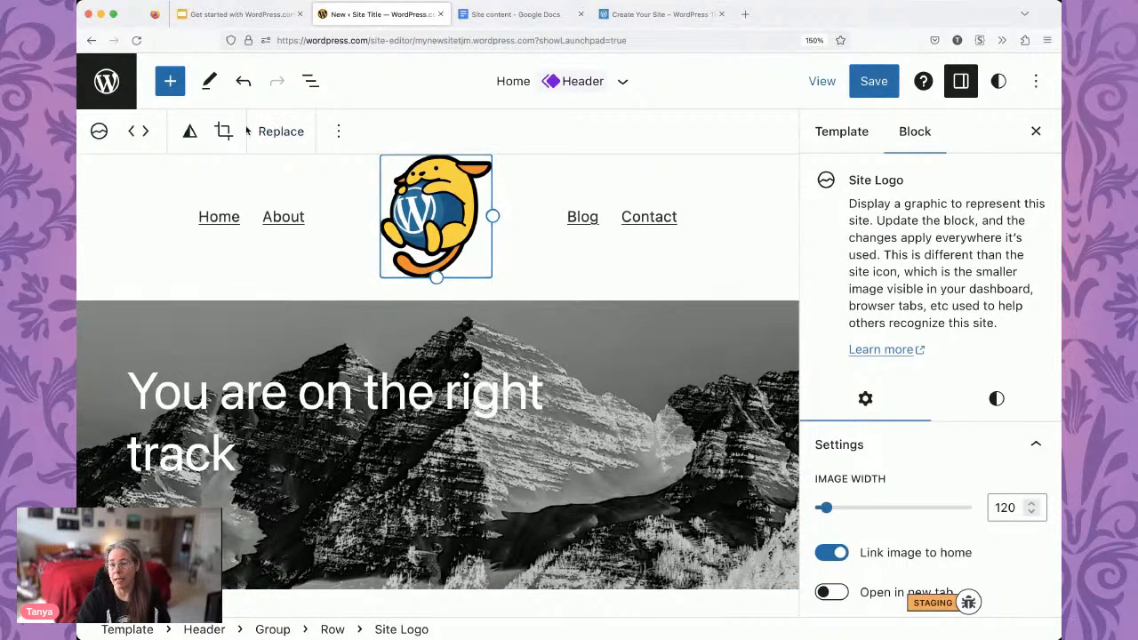
Turn off the Top toolbar view, check the floating toolbars on the cover and its heading, and turn Top toolbar back on.
{"action": "left_click", "coordinate": [1037, 83]}
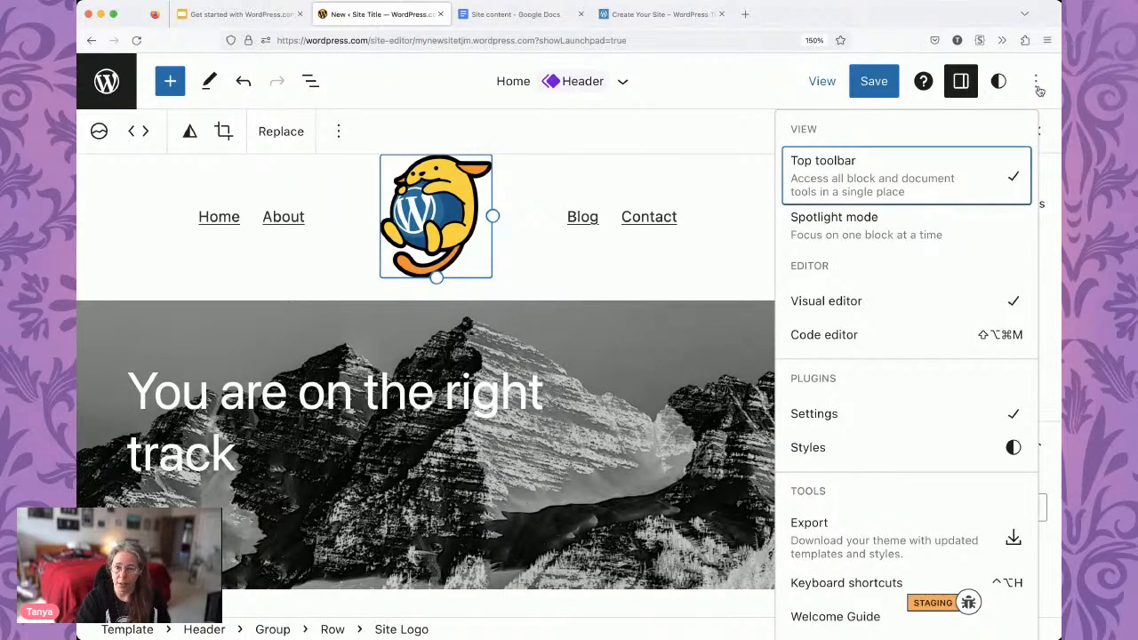
{"action": "left_click", "coordinate": [816, 166]}
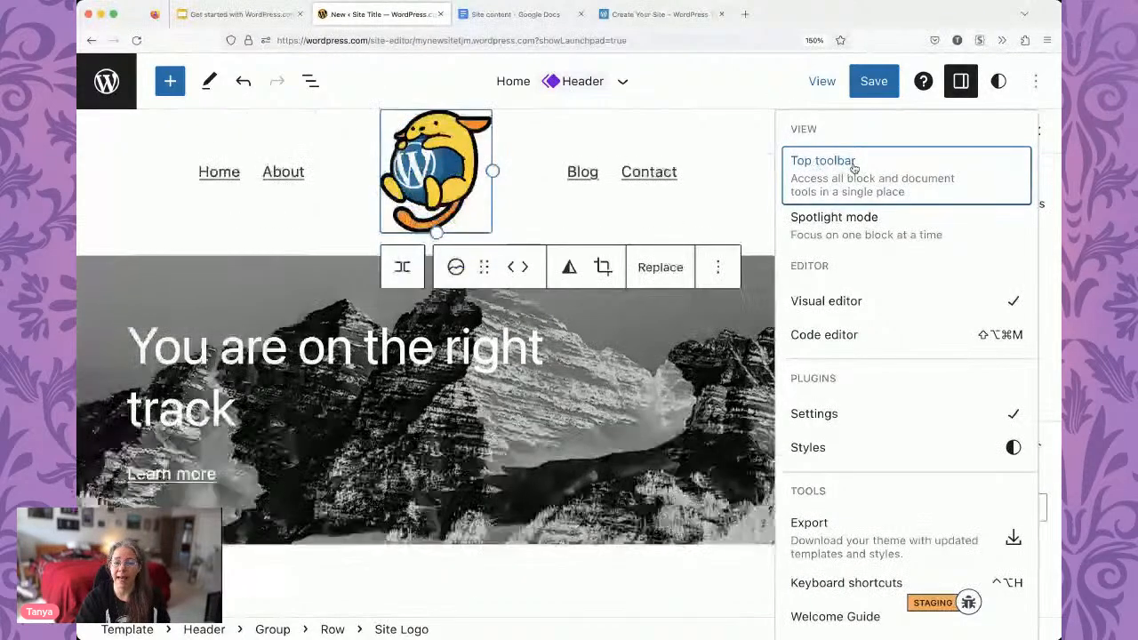
{"action": "left_click", "coordinate": [280, 307]}
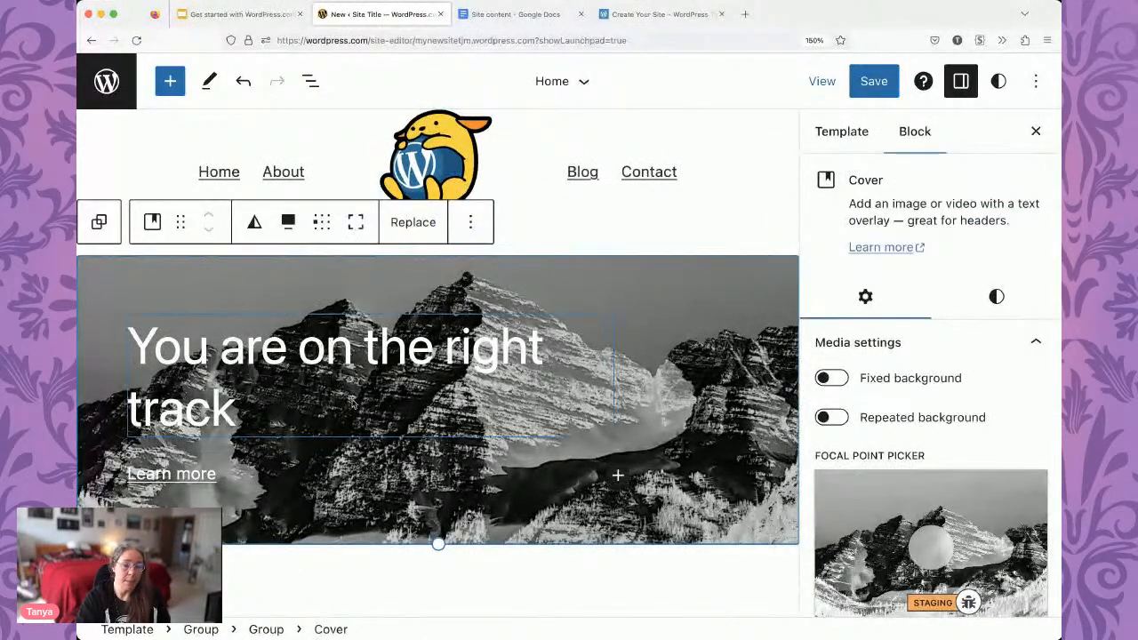
{"action": "left_click", "coordinate": [340, 356]}
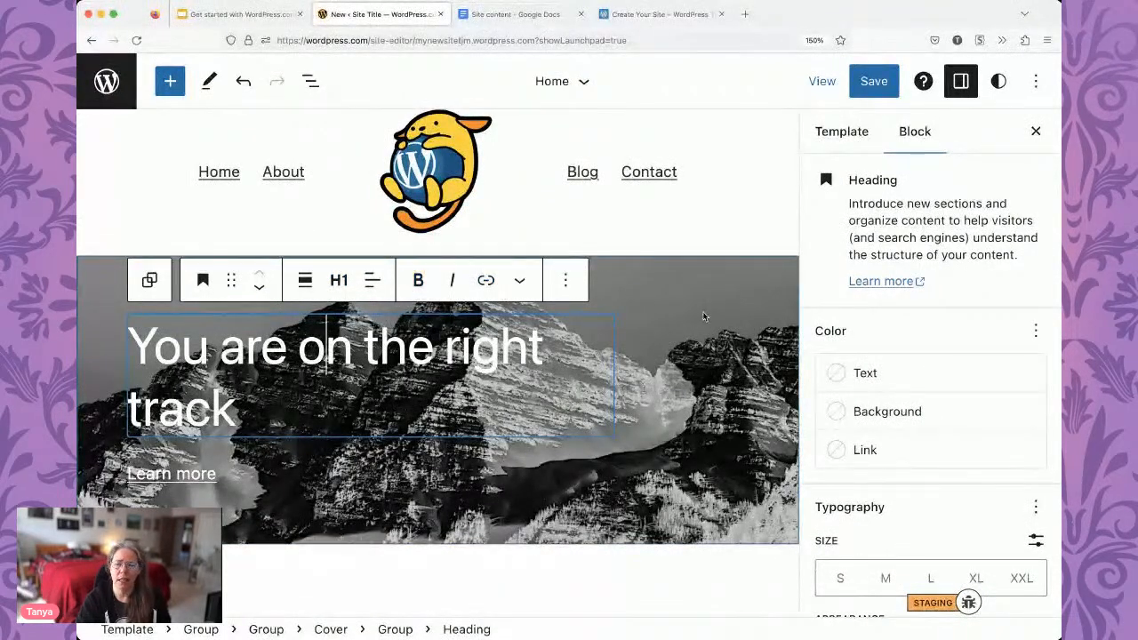
{"action": "left_click", "coordinate": [1035, 81]}
{"action": "left_click", "coordinate": [857, 182]}
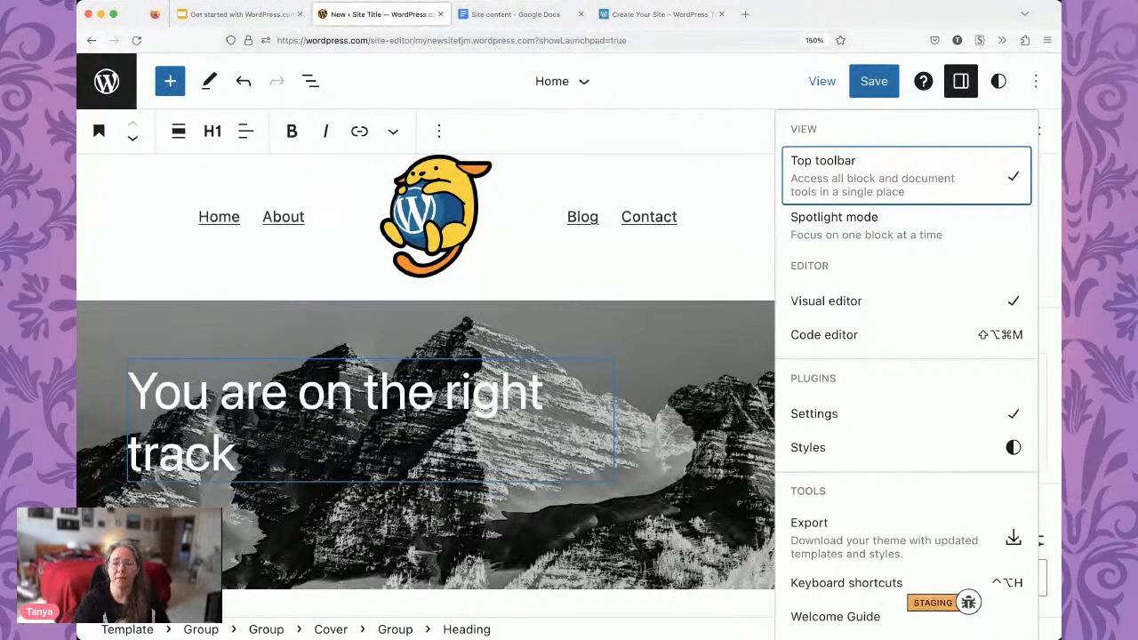
{"action": "left_click", "coordinate": [1035, 82]}
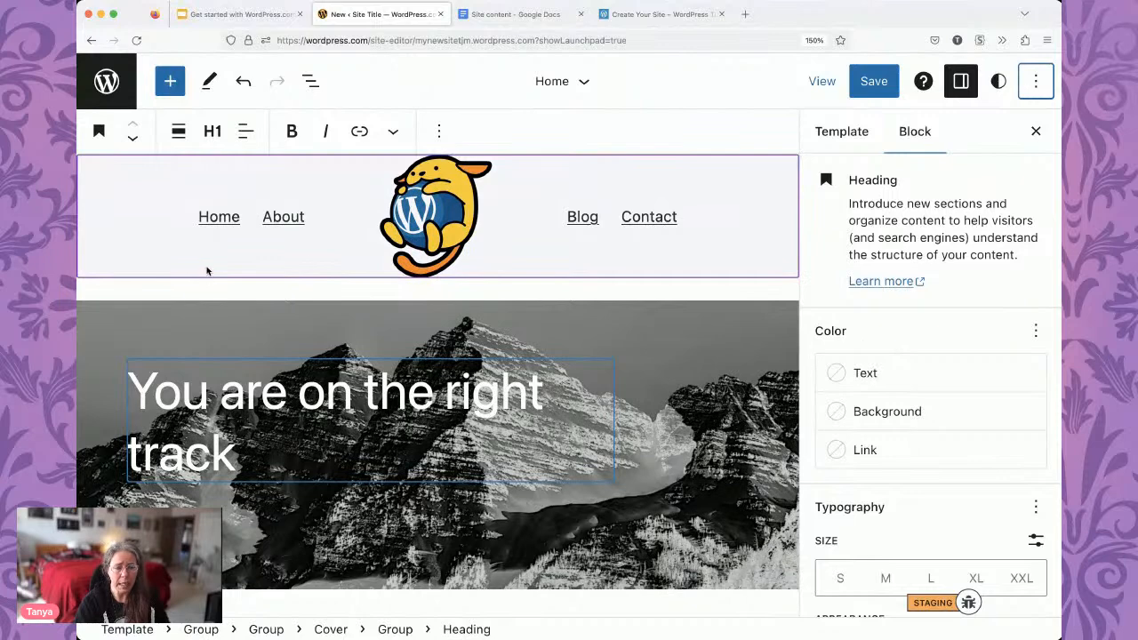
Try the Fixed background option on the mountain cover, compare how it behaves with the option on and off, and leave it off.
{"action": "left_click", "coordinate": [237, 312]}
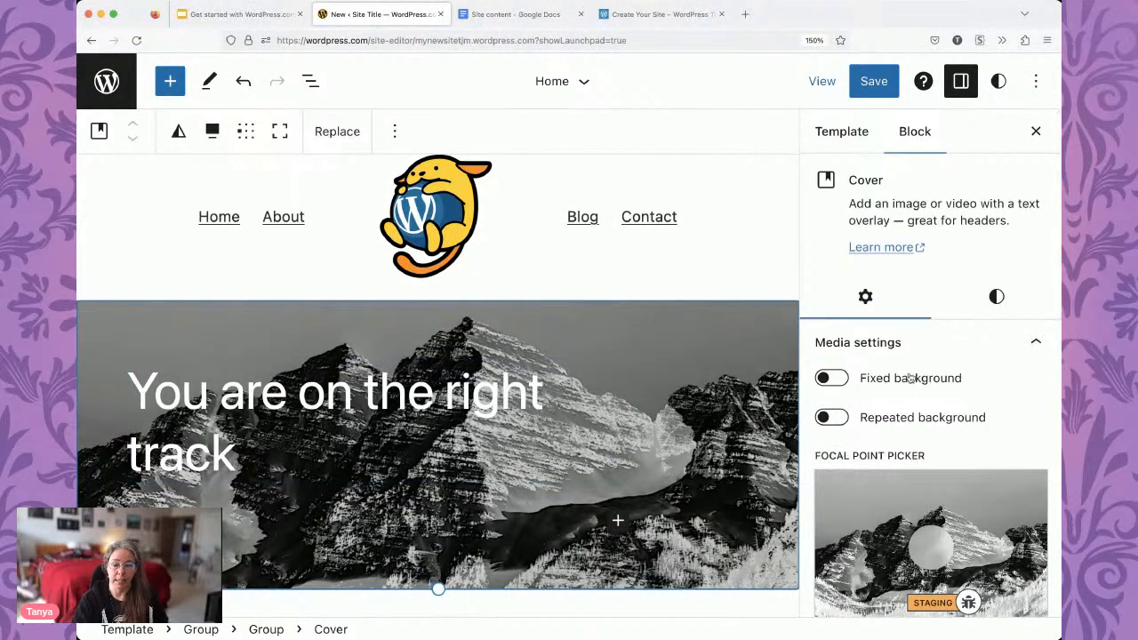
{"action": "left_click", "coordinate": [829, 378]}
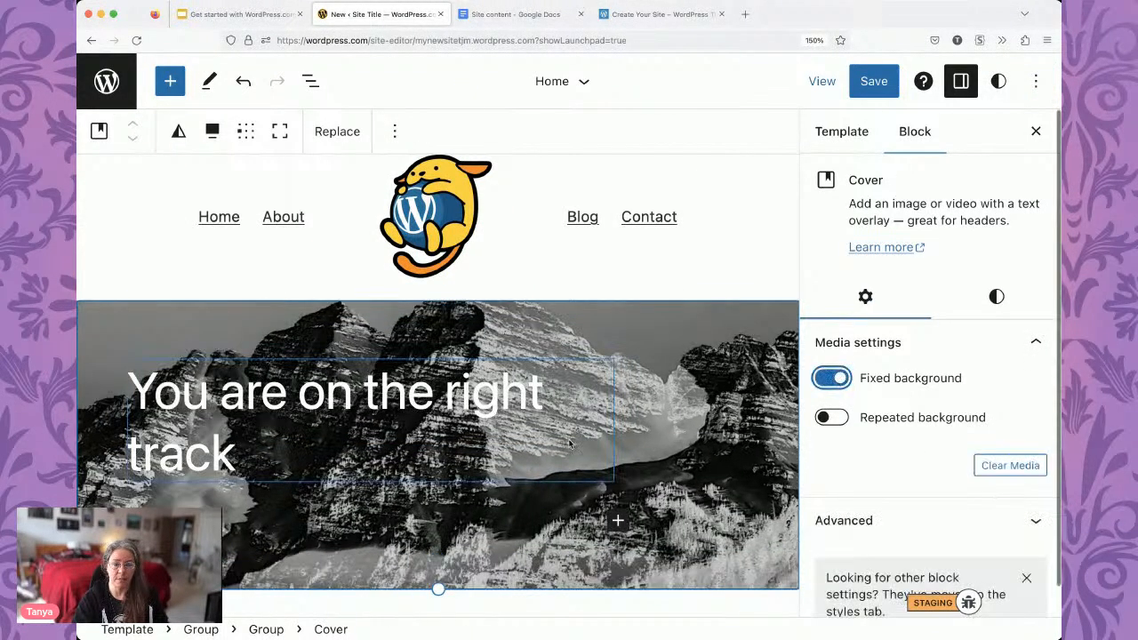
{"action": "scroll", "coordinate": [569, 441], "scroll_direction": "down", "scroll_amount": 3}
{"action": "scroll", "coordinate": [568, 441], "scroll_direction": "up", "scroll_amount": 4}
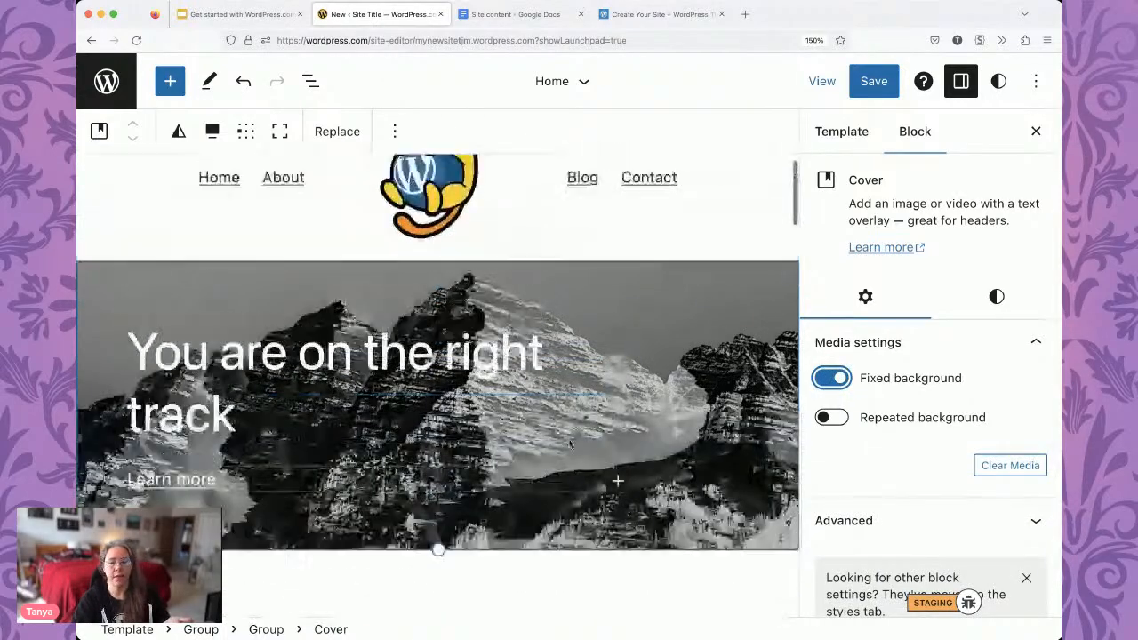
{"action": "scroll", "coordinate": [568, 441], "scroll_direction": "down", "scroll_amount": 2}
{"action": "scroll", "coordinate": [569, 442], "scroll_direction": "up", "scroll_amount": 2}
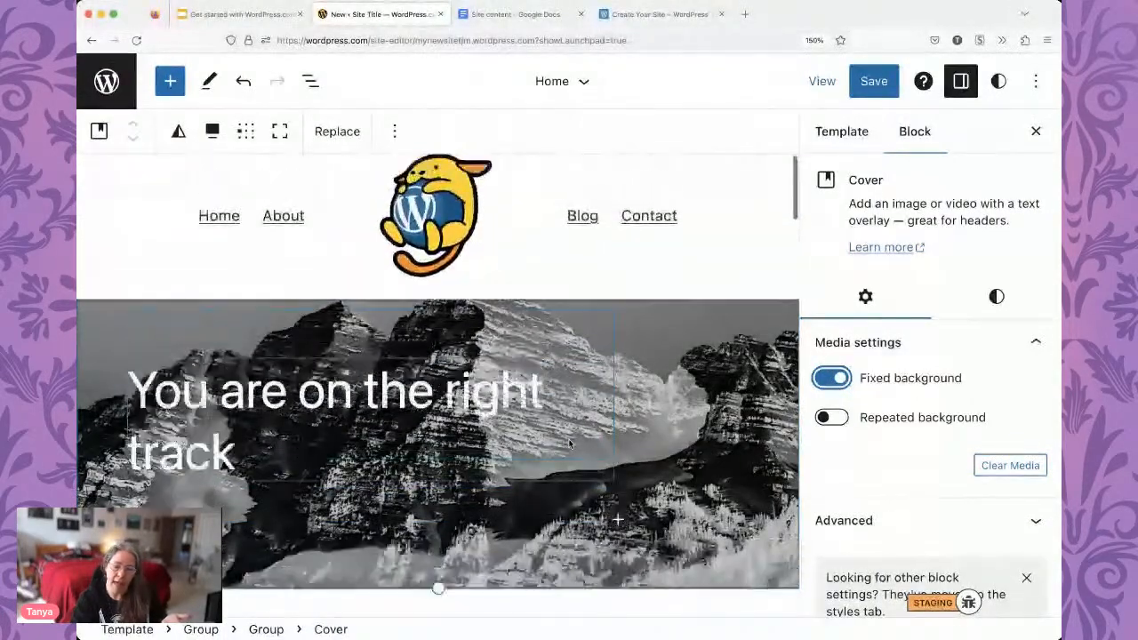
{"action": "left_click", "coordinate": [831, 378]}
{"action": "scroll", "coordinate": [615, 447], "scroll_direction": "down", "scroll_amount": 3}
{"action": "scroll", "coordinate": [616, 446], "scroll_direction": "up", "scroll_amount": 3}
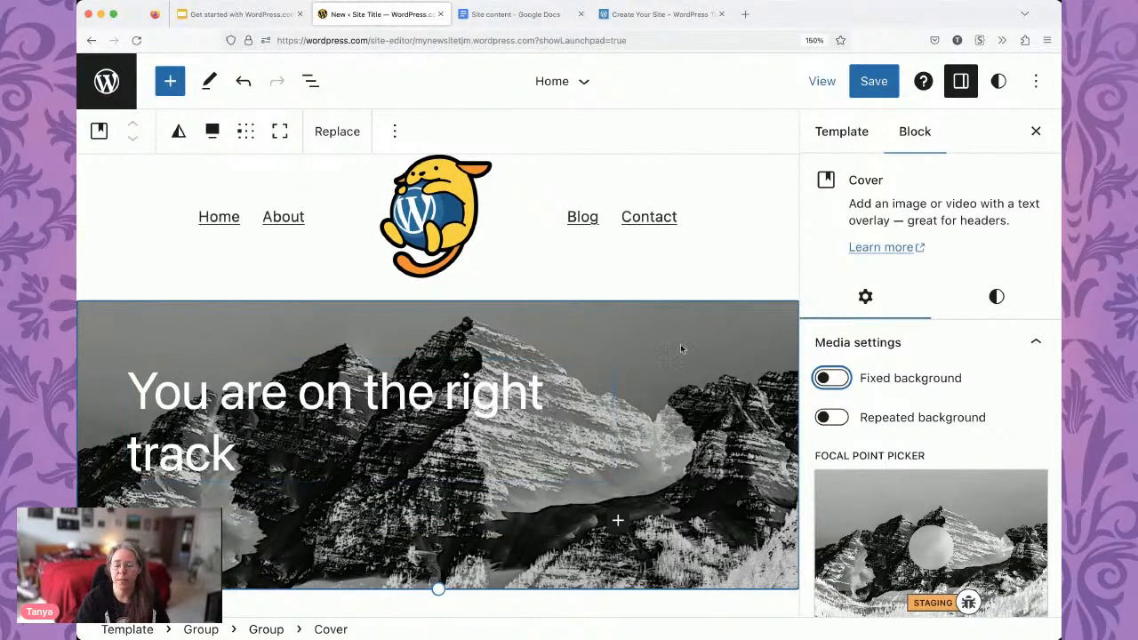
Open the Help Center, read through the recommended What are "Blocks"? article, and close the Help Center.
{"action": "left_click", "coordinate": [923, 81]}
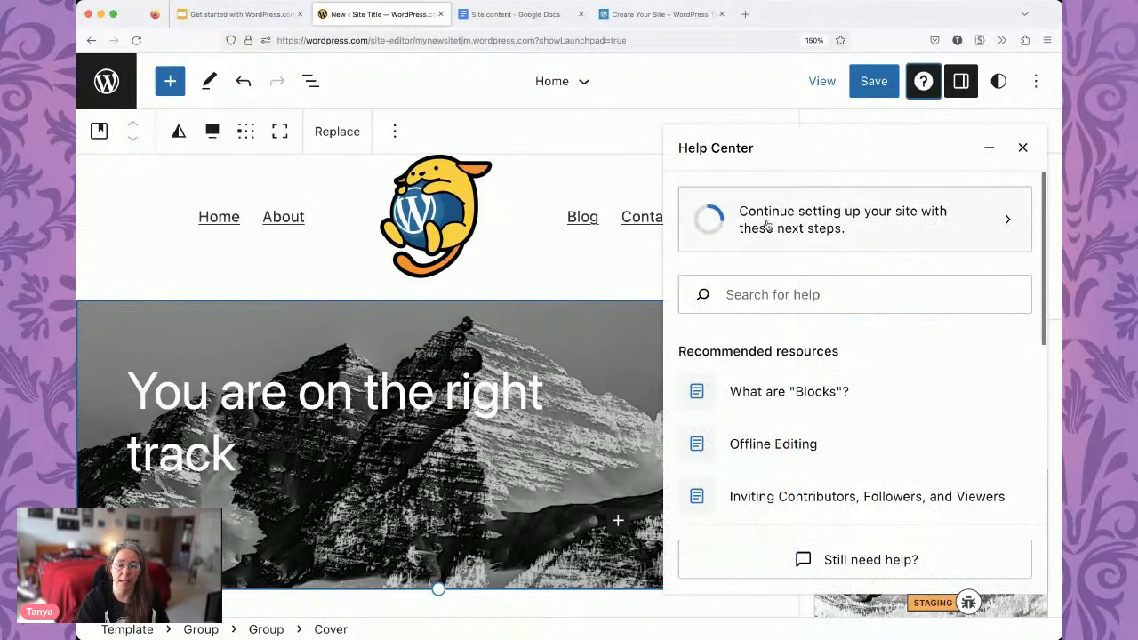
{"action": "left_click", "coordinate": [744, 294]}
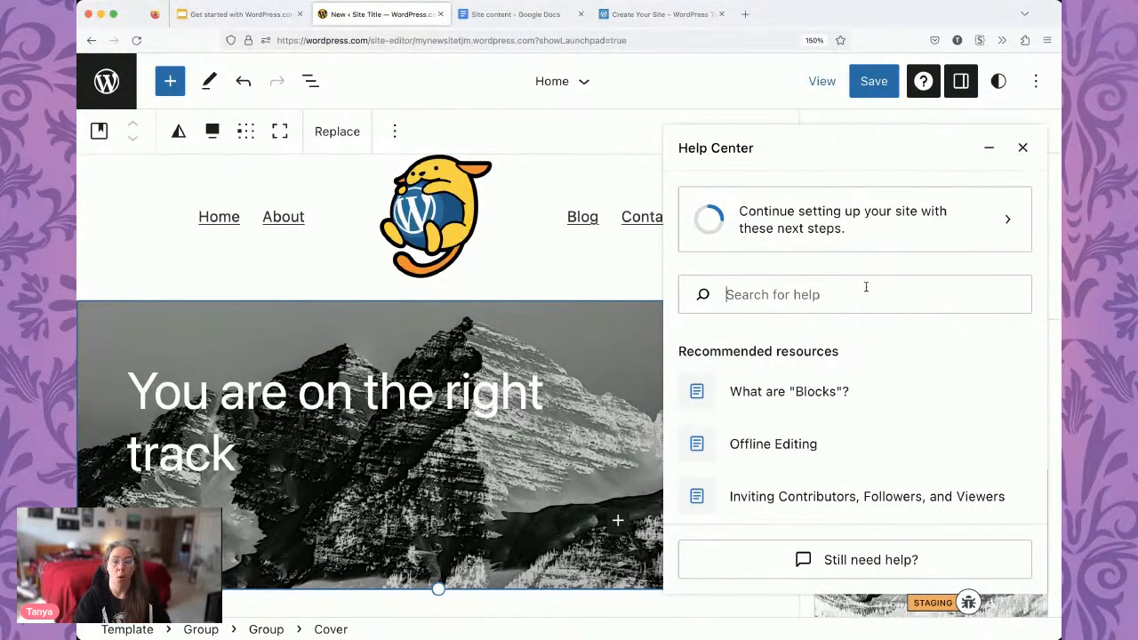
{"action": "left_click", "coordinate": [776, 389]}
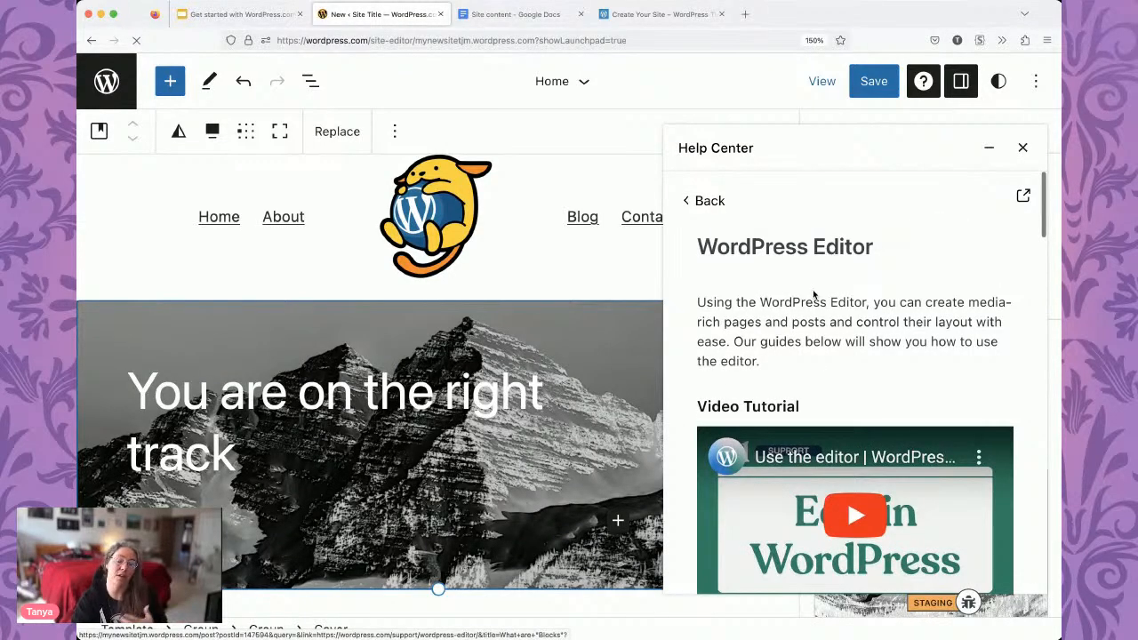
{"action": "scroll", "coordinate": [862, 449], "scroll_direction": "down", "scroll_amount": 5}
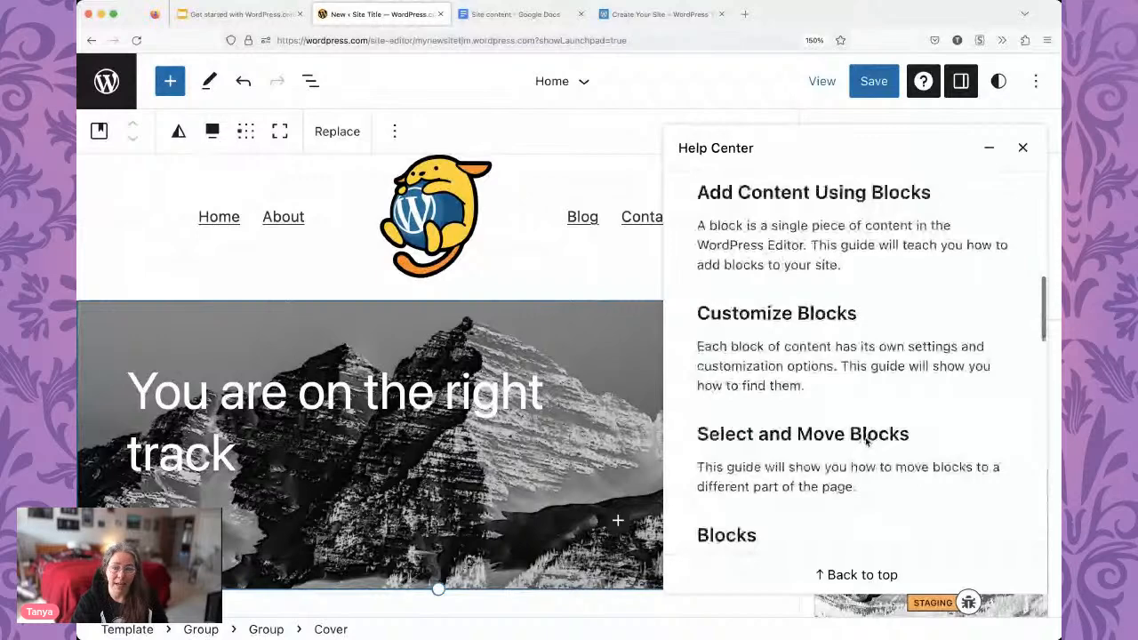
{"action": "left_click", "coordinate": [988, 147]}
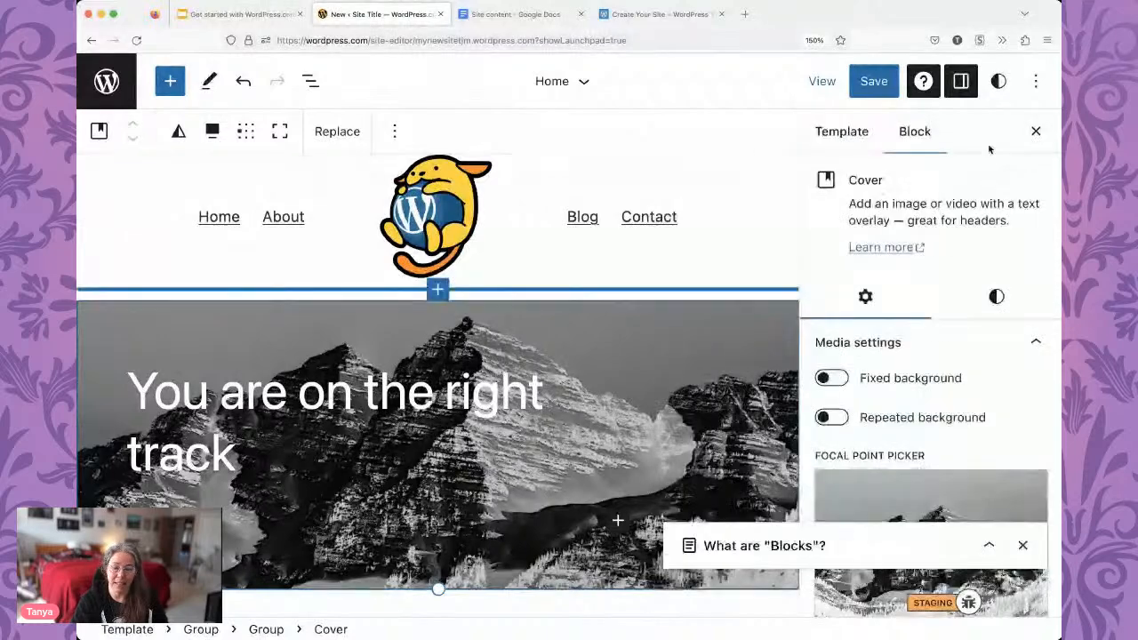
{"action": "left_click", "coordinate": [1022, 545]}
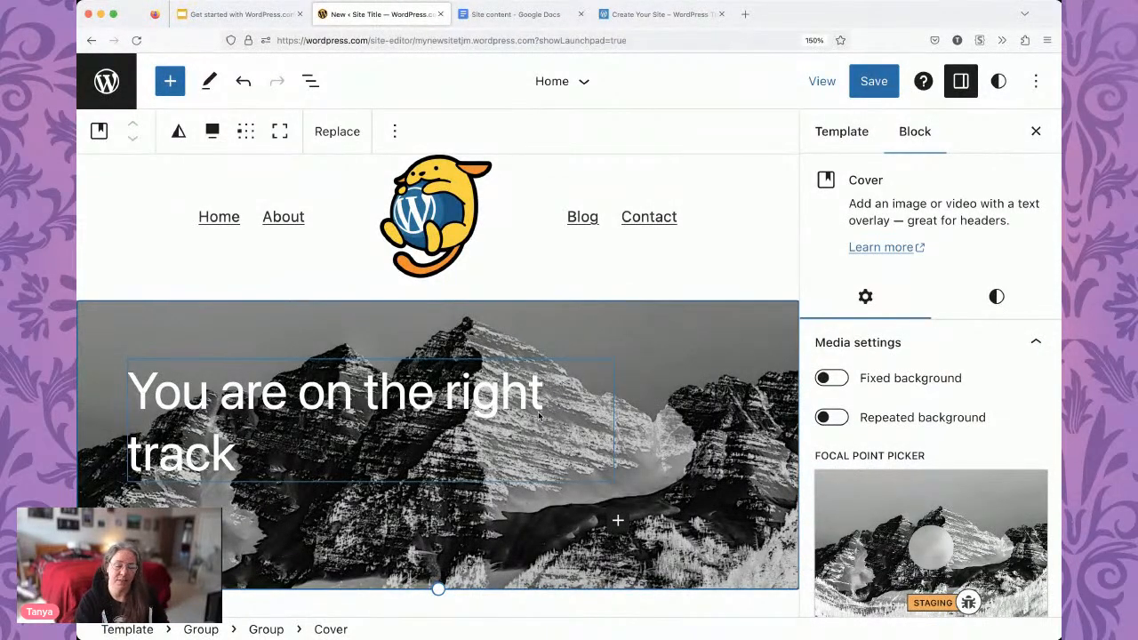
Open the What are "Blocks"? help article in its own browser tab, return to the editor, and close the Help Center and the article.
{"action": "left_click", "coordinate": [923, 81]}
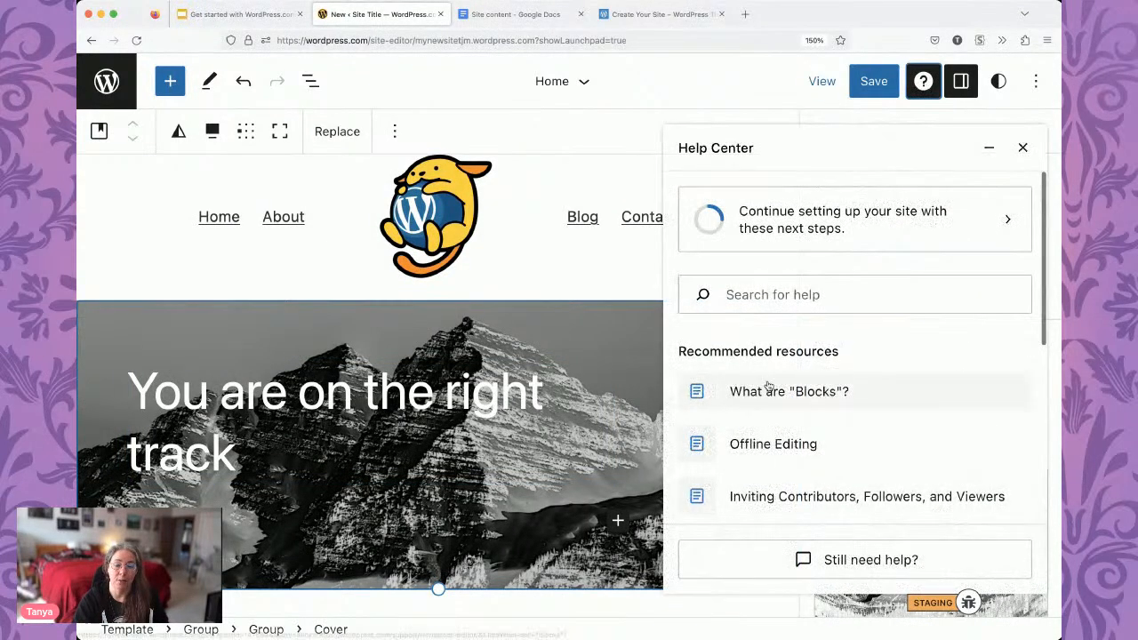
{"action": "left_click", "coordinate": [768, 389]}
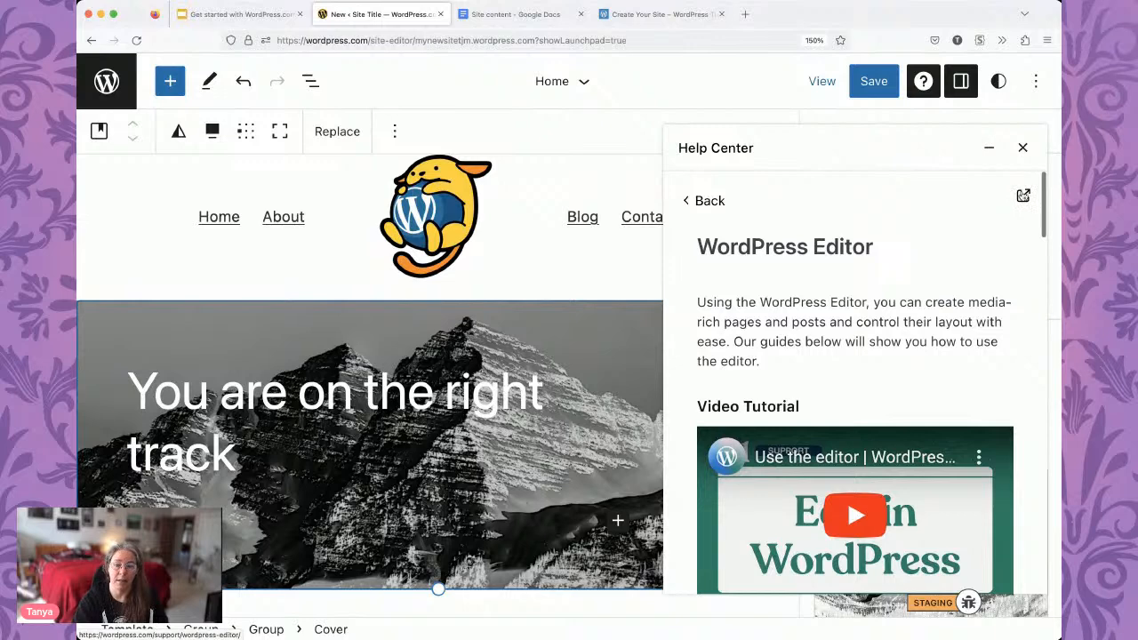
{"action": "left_click", "coordinate": [1023, 195]}
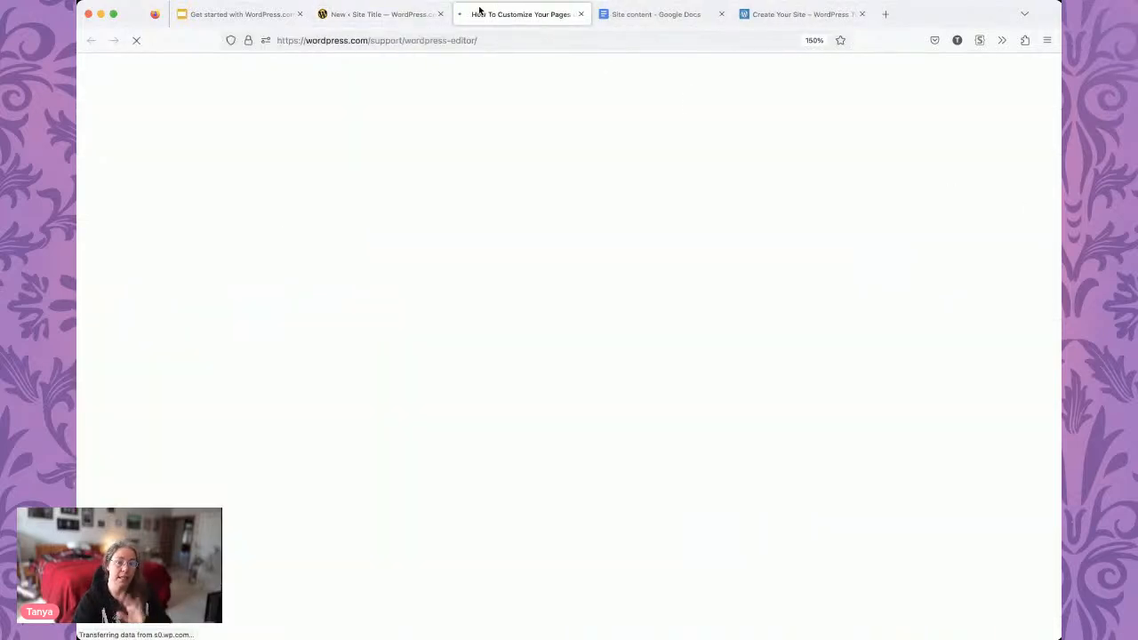
{"action": "left_click", "coordinate": [378, 14]}
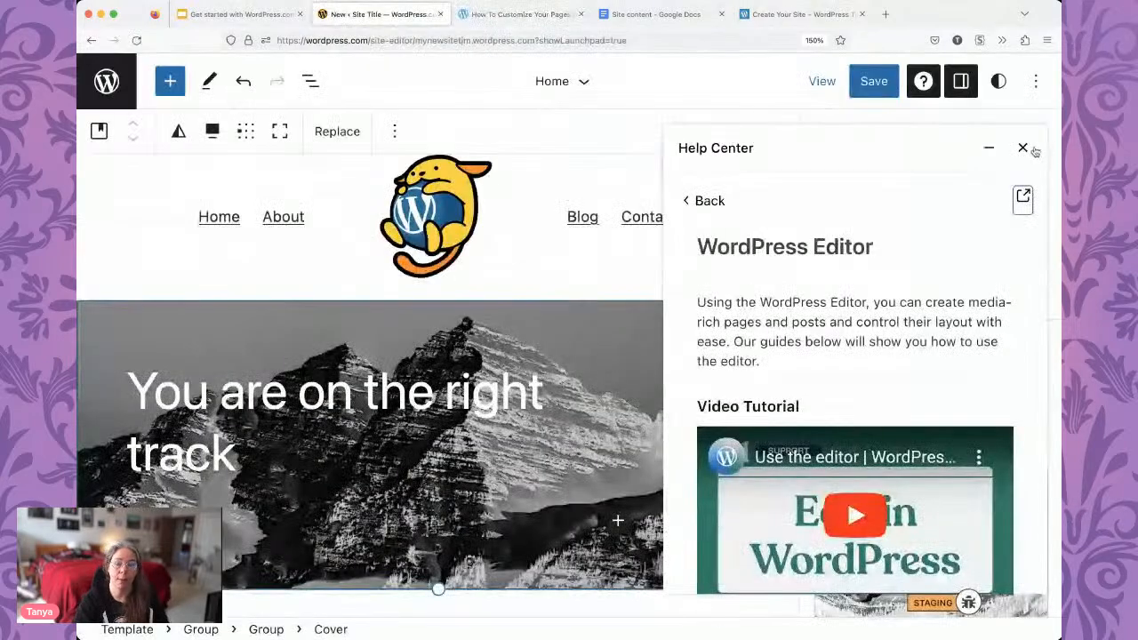
{"action": "left_click", "coordinate": [1024, 149]}
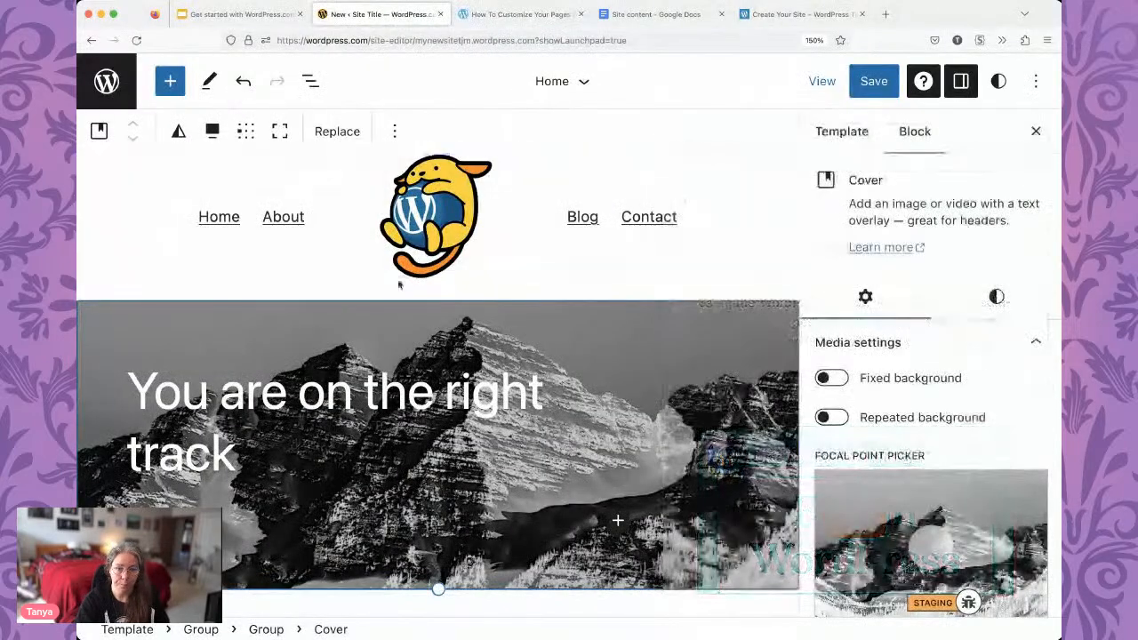
{"action": "left_click", "coordinate": [578, 15]}
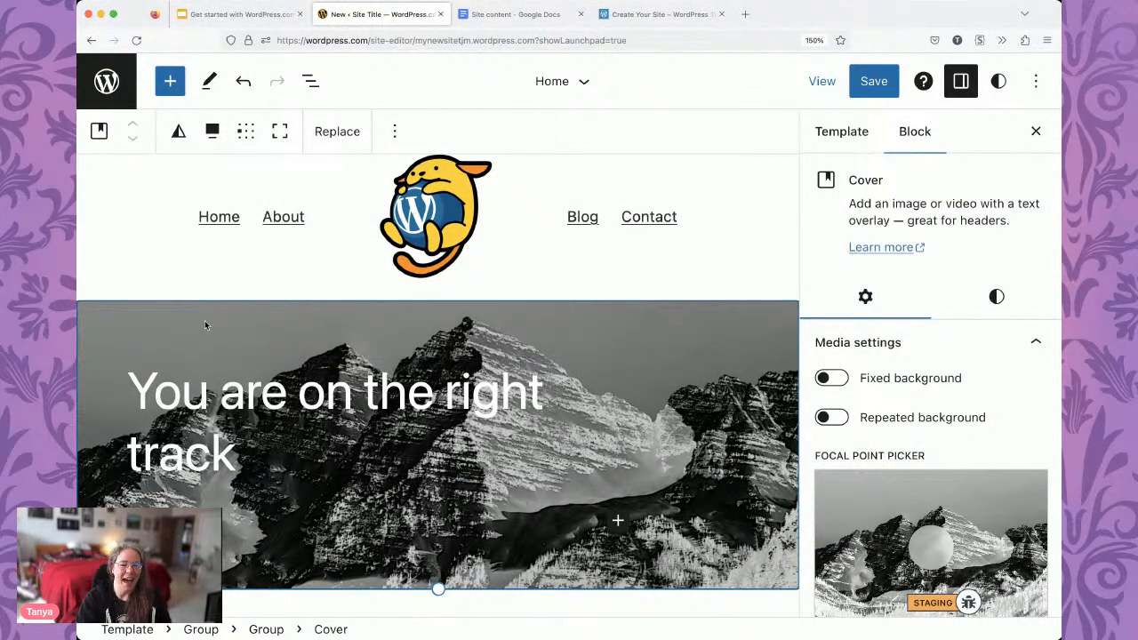
Start replacing the cover's image from Pexels Free Photos and search for "website".
{"action": "scroll", "coordinate": [204, 325], "scroll_direction": "down", "scroll_amount": 3}
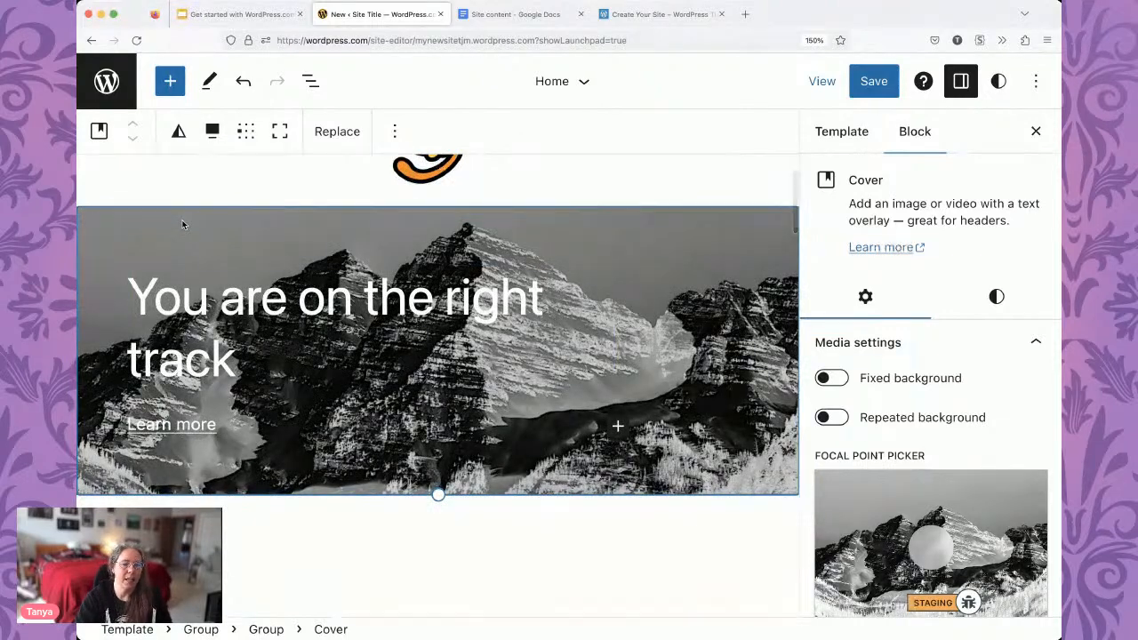
{"action": "left_click", "coordinate": [334, 134]}
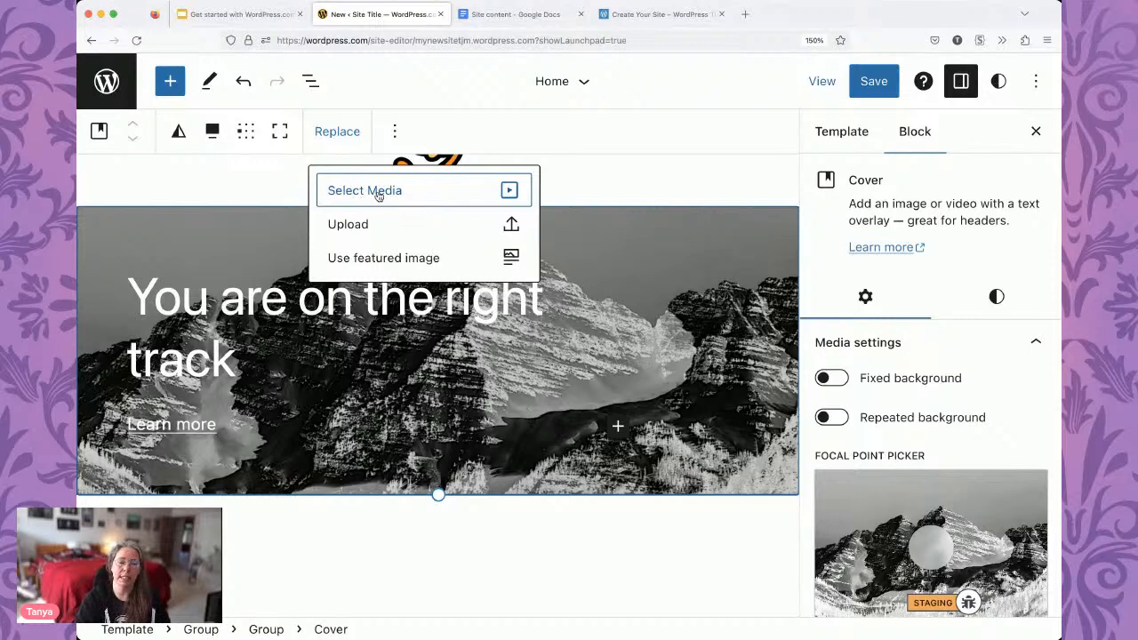
{"action": "left_click", "coordinate": [349, 195]}
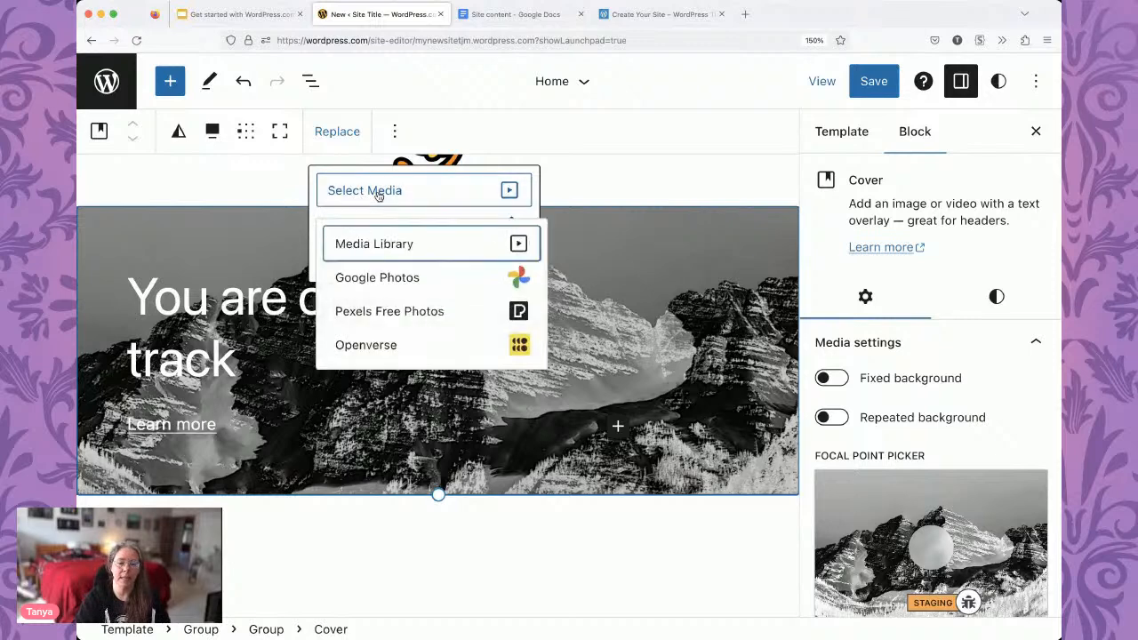
{"action": "left_click", "coordinate": [382, 328]}
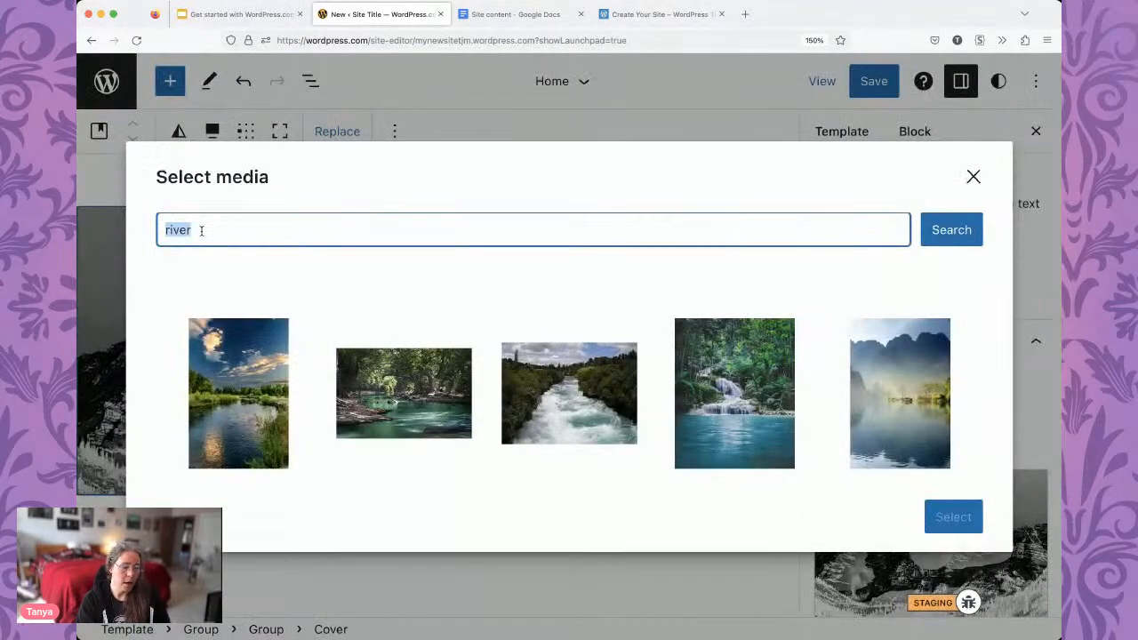
{"action": "left_click", "coordinate": [201, 230]}
{"action": "type", "text": "site"}
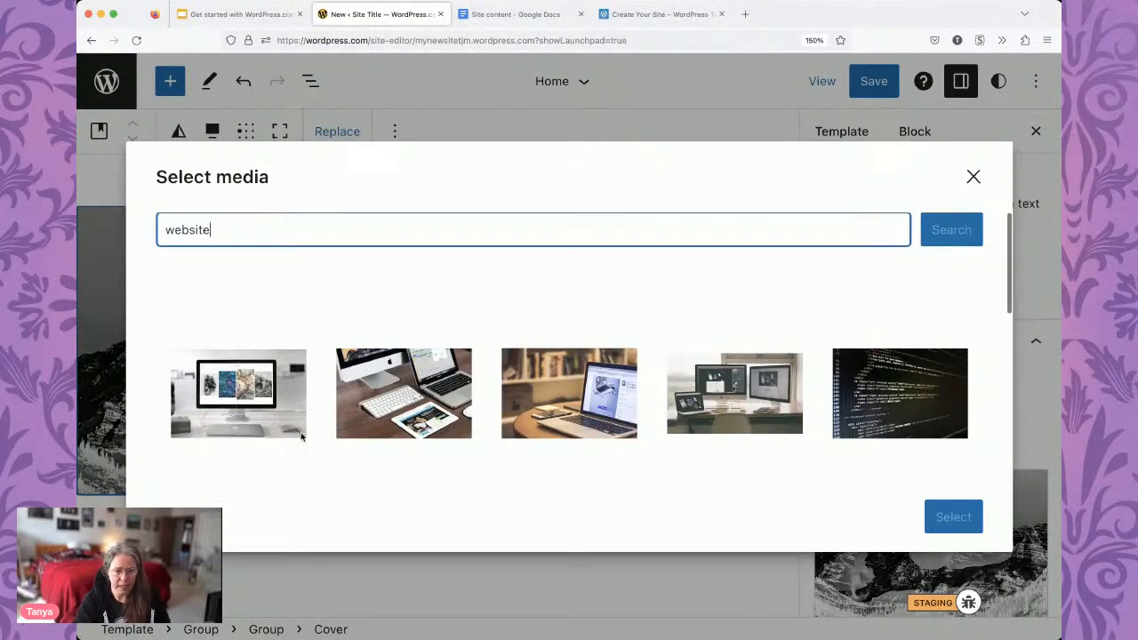
Load more photo results and set the photo of a laptop, tablet and phone on a wooden desk as the cover image.
{"action": "scroll", "coordinate": [558, 467], "scroll_direction": "down", "scroll_amount": 5}
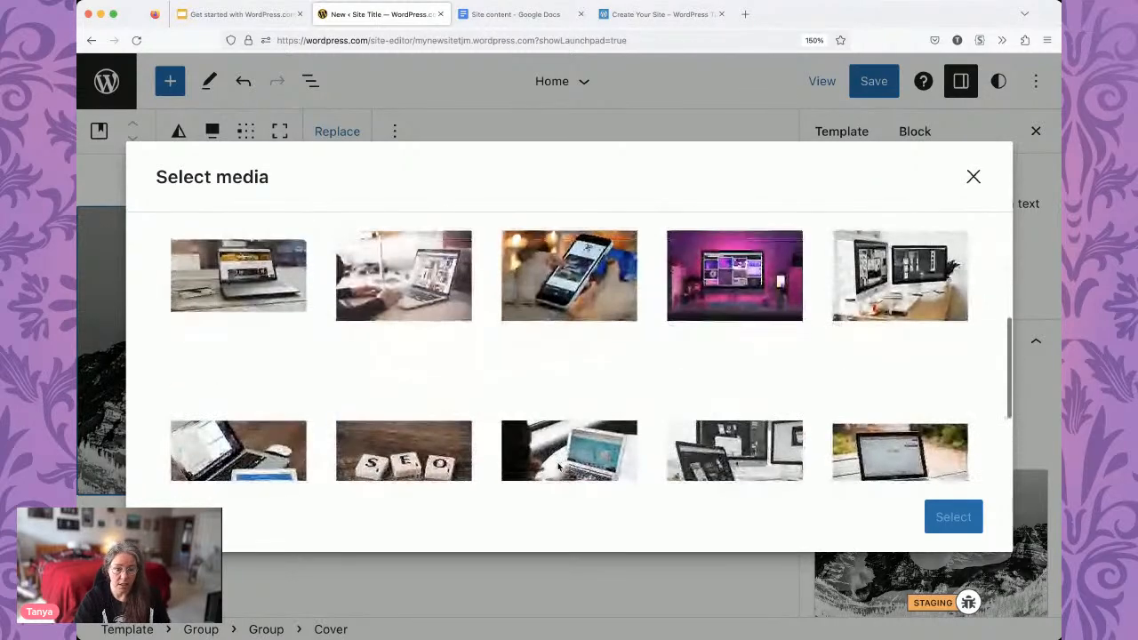
{"action": "scroll", "coordinate": [558, 466], "scroll_direction": "down", "scroll_amount": 5}
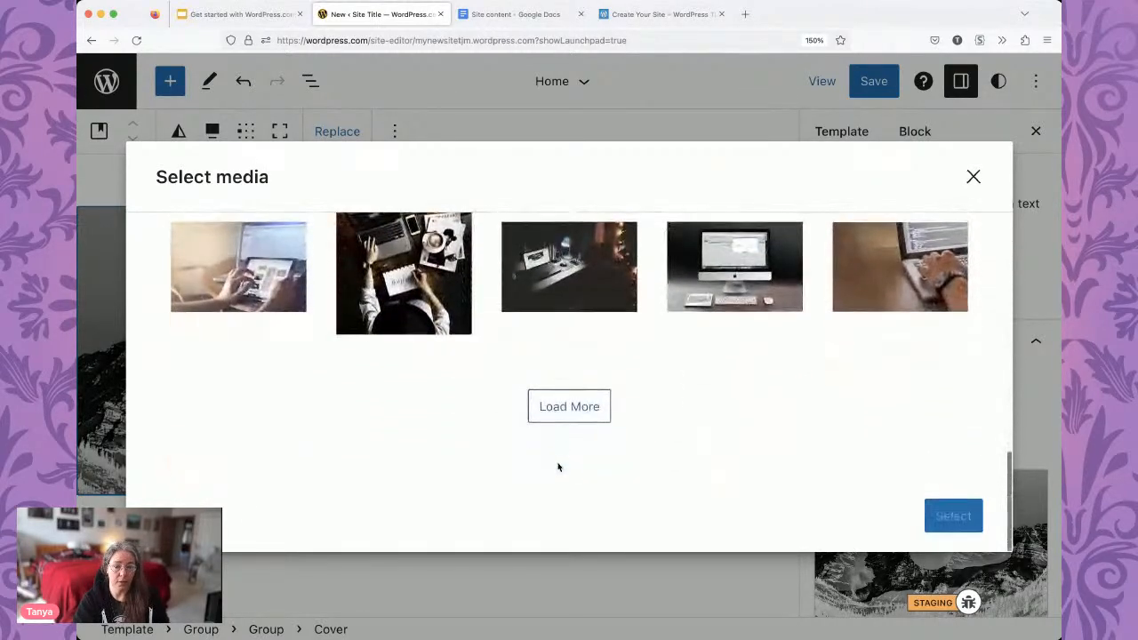
{"action": "left_click", "coordinate": [567, 405]}
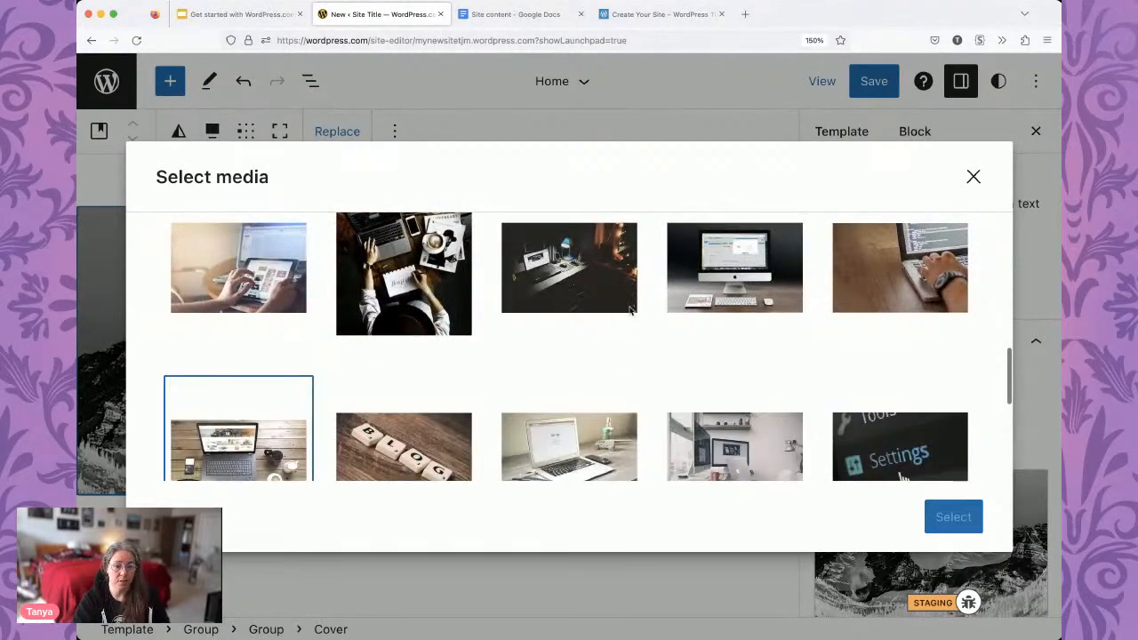
{"action": "scroll", "coordinate": [900, 340], "scroll_direction": "down", "scroll_amount": 3}
{"action": "scroll", "coordinate": [630, 309], "scroll_direction": "down", "scroll_amount": 5}
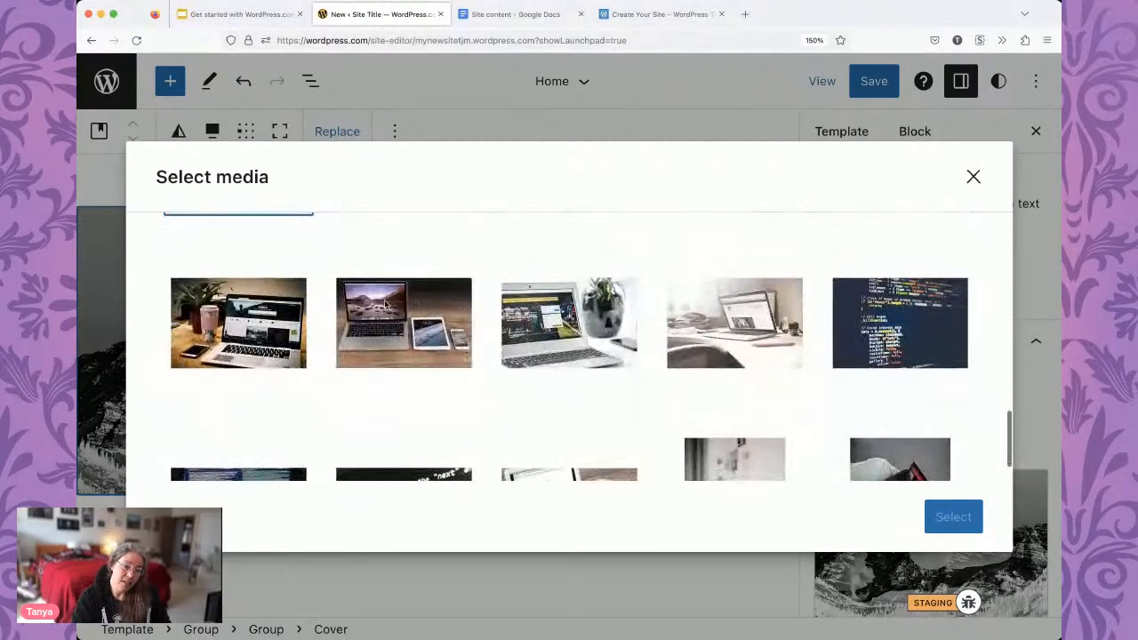
{"action": "left_click", "coordinate": [385, 304]}
{"action": "left_click", "coordinate": [951, 520]}
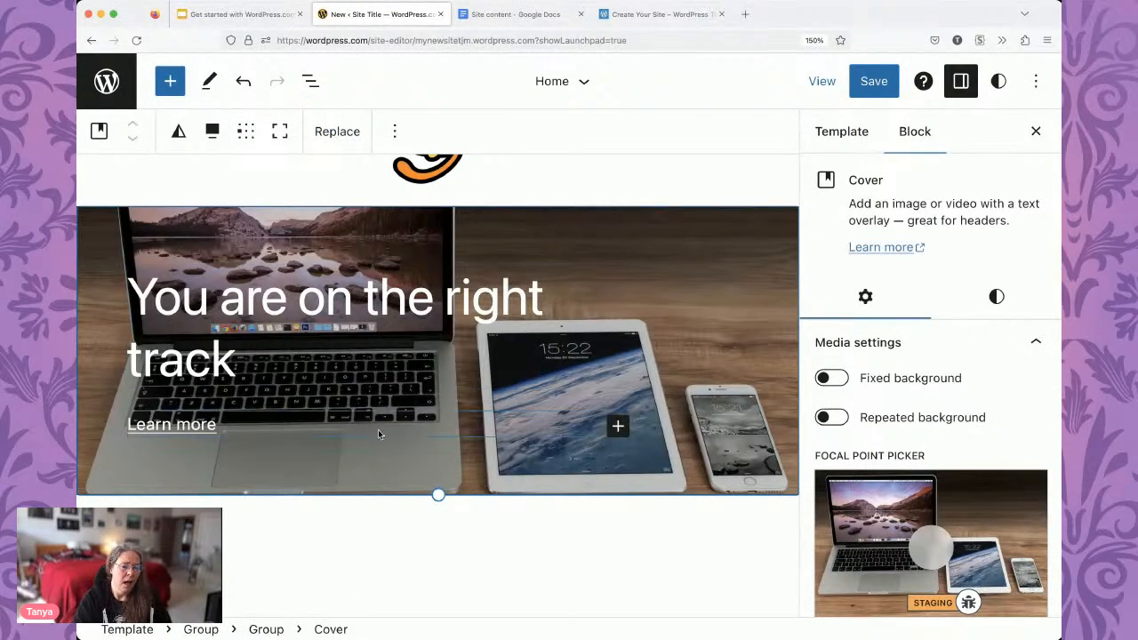
Remove the "Learn more" paragraph from the cover using the block list, and hide the list.
{"action": "left_click", "coordinate": [286, 430]}
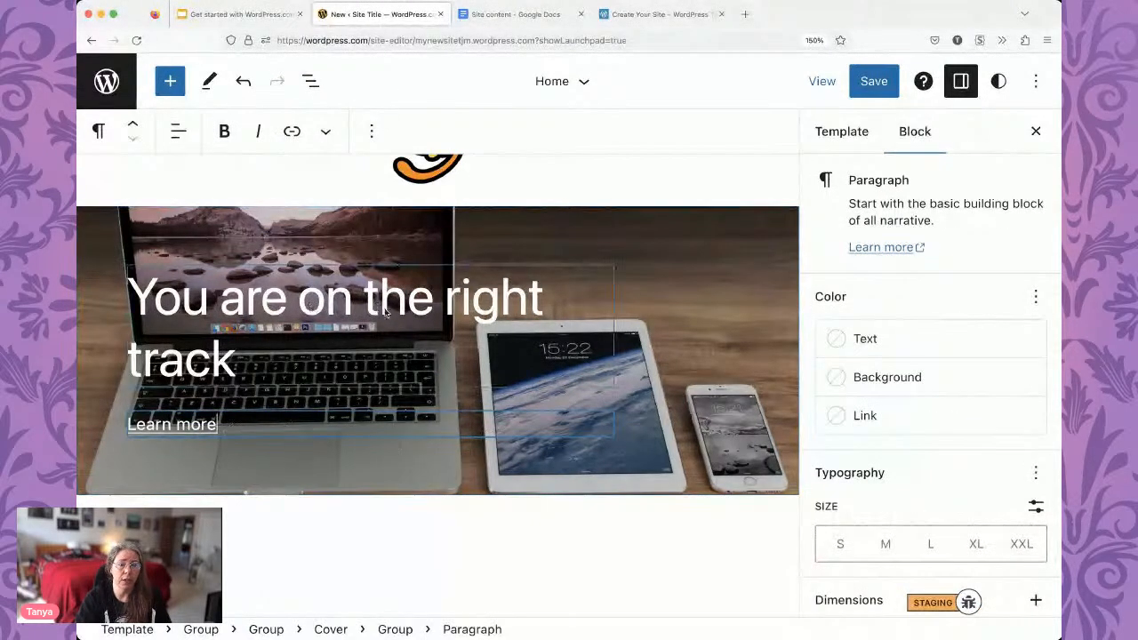
{"action": "left_click", "coordinate": [310, 81]}
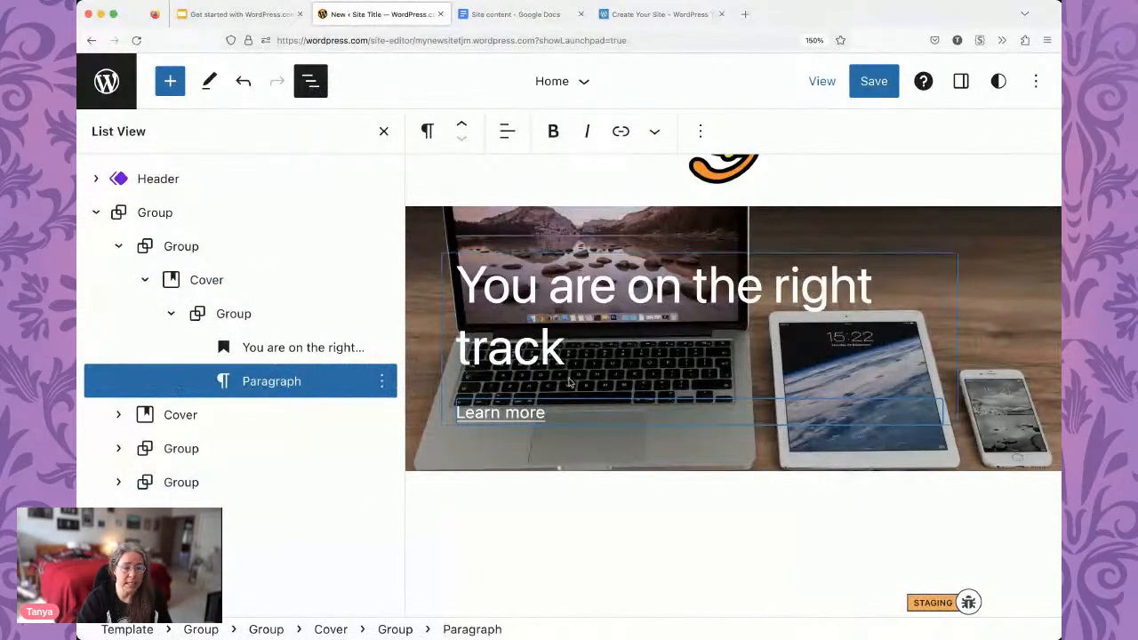
{"action": "left_click", "coordinate": [381, 381]}
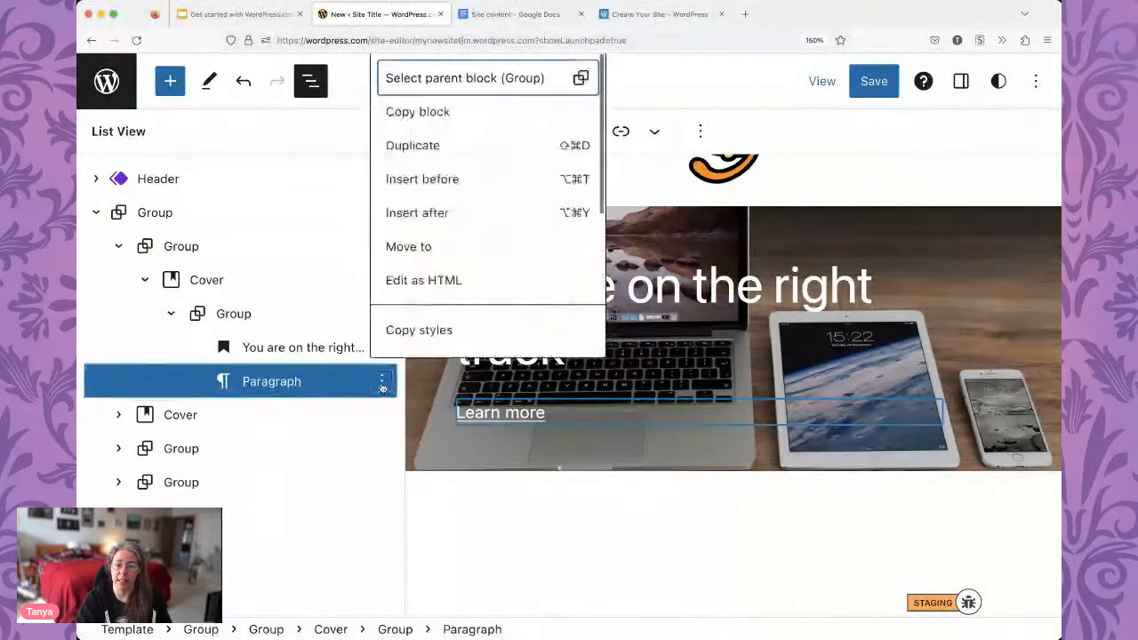
{"action": "left_click", "coordinate": [381, 382]}
{"action": "left_click", "coordinate": [381, 381]}
{"action": "scroll", "coordinate": [443, 281], "scroll_direction": "down", "scroll_amount": 3}
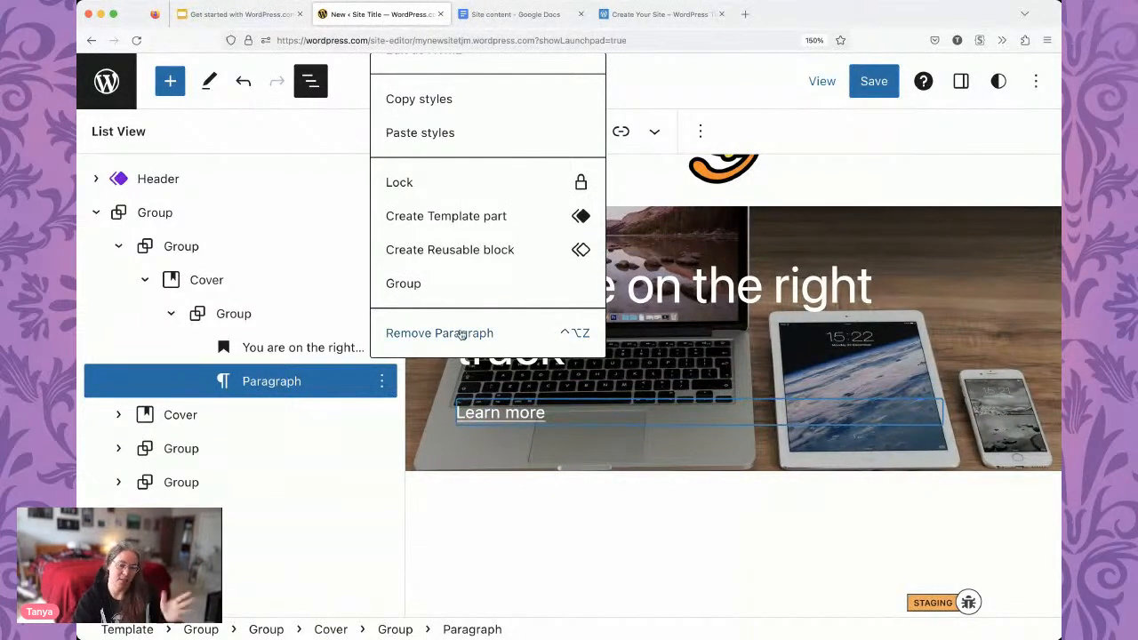
{"action": "left_click", "coordinate": [439, 333]}
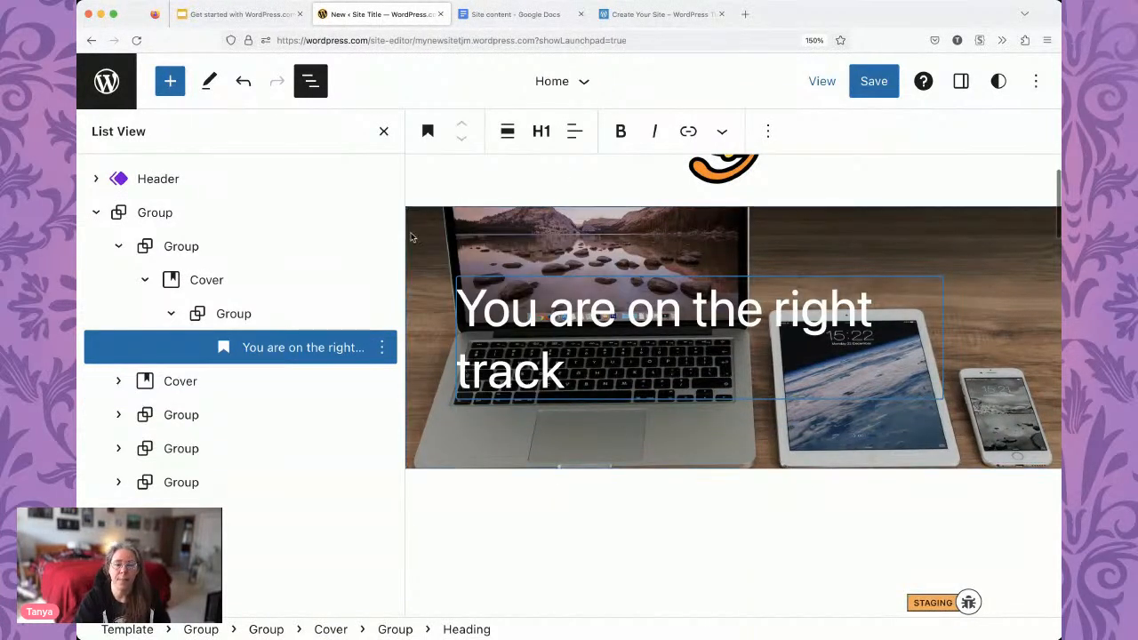
{"action": "left_click", "coordinate": [385, 130]}
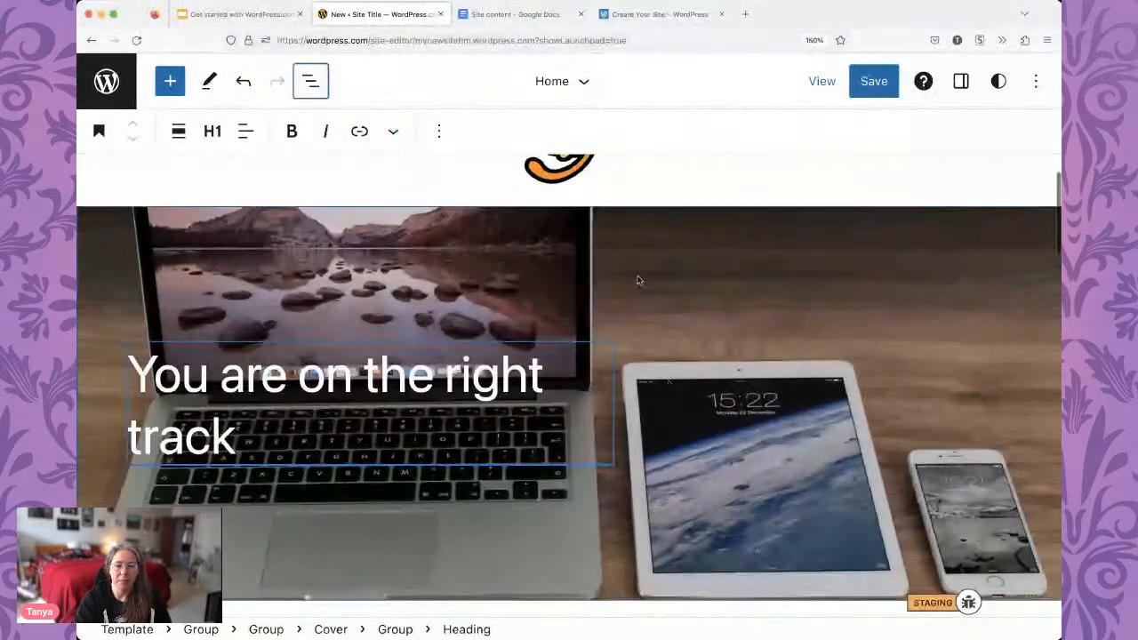
Raise the header cover image's overlay opacity to 50 in its style settings, and hide the settings.
{"action": "scroll", "coordinate": [629, 256], "scroll_direction": "down", "scroll_amount": 2}
{"action": "scroll", "coordinate": [630, 258], "scroll_direction": "up", "scroll_amount": 1}
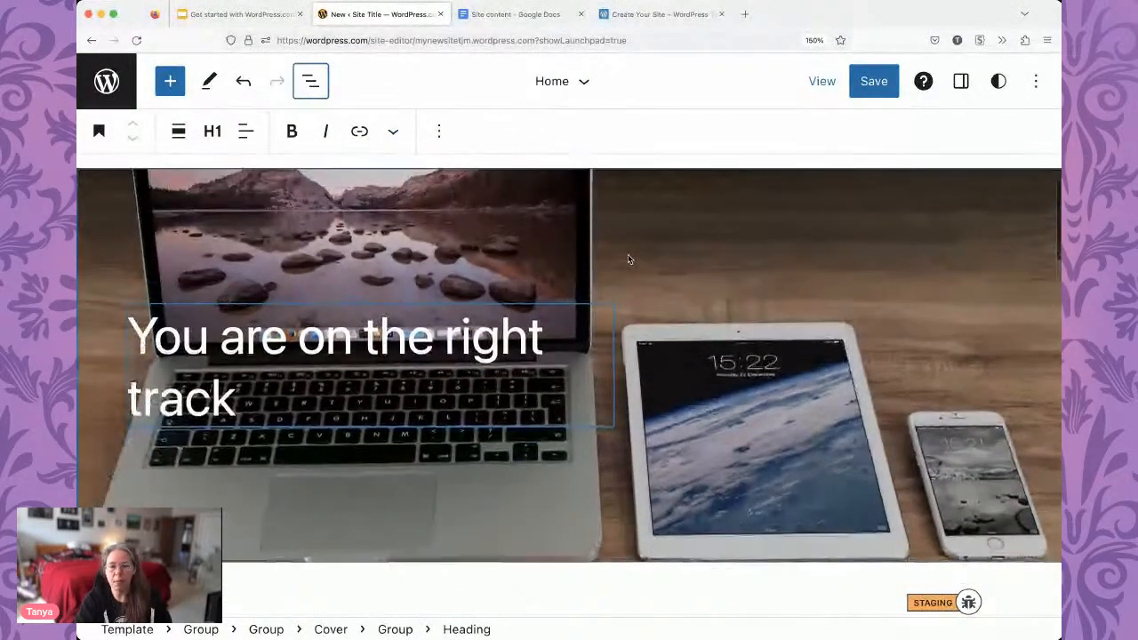
{"action": "left_click", "coordinate": [637, 193]}
{"action": "left_click", "coordinate": [960, 81]}
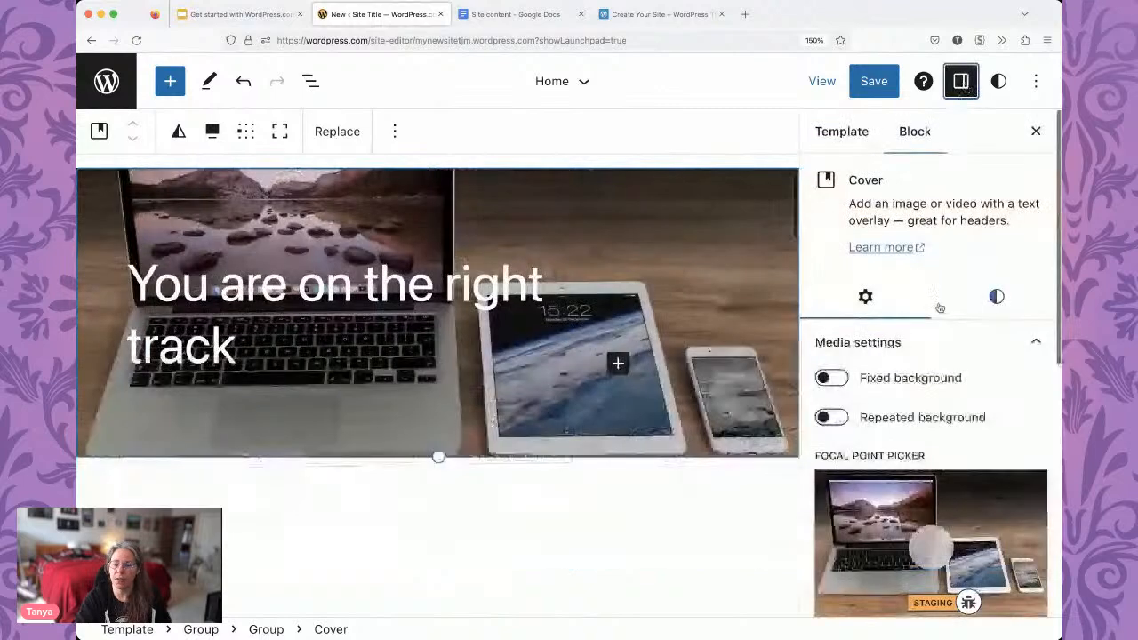
{"action": "left_click", "coordinate": [996, 296]}
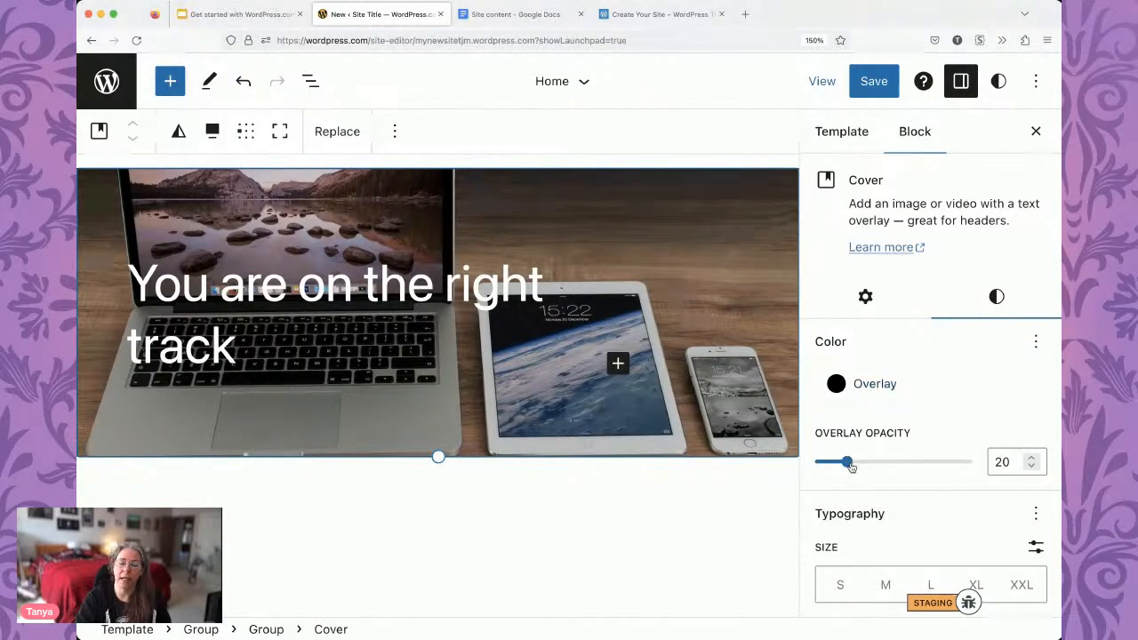
{"action": "left_click_drag", "start_coordinate": [849, 467], "coordinate": [890, 467]}
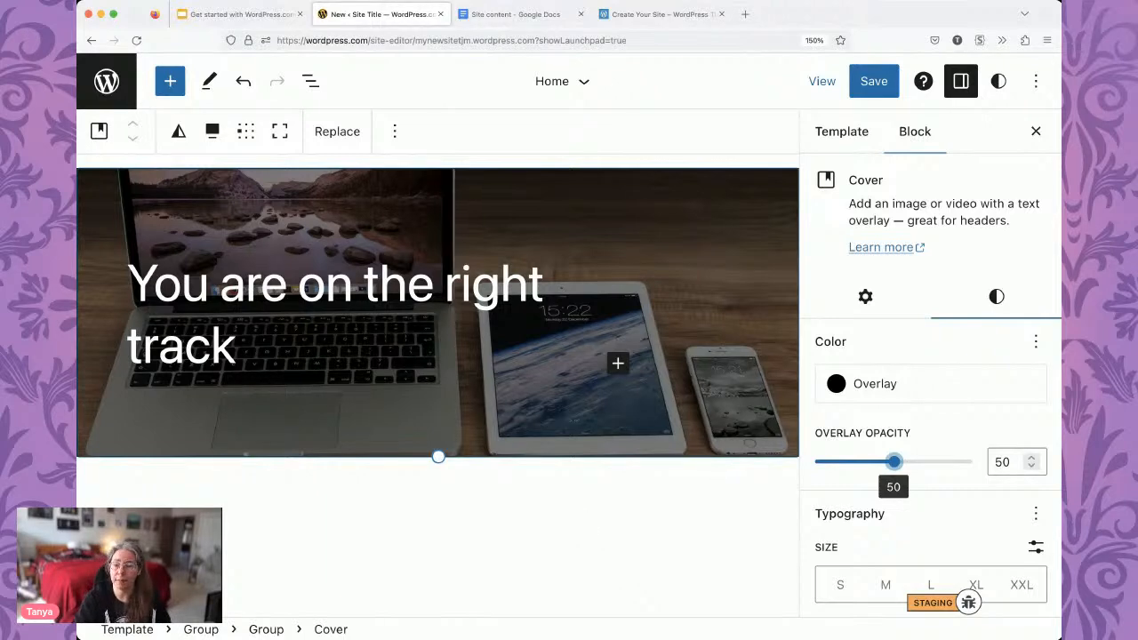
{"action": "left_click", "coordinate": [1035, 131]}
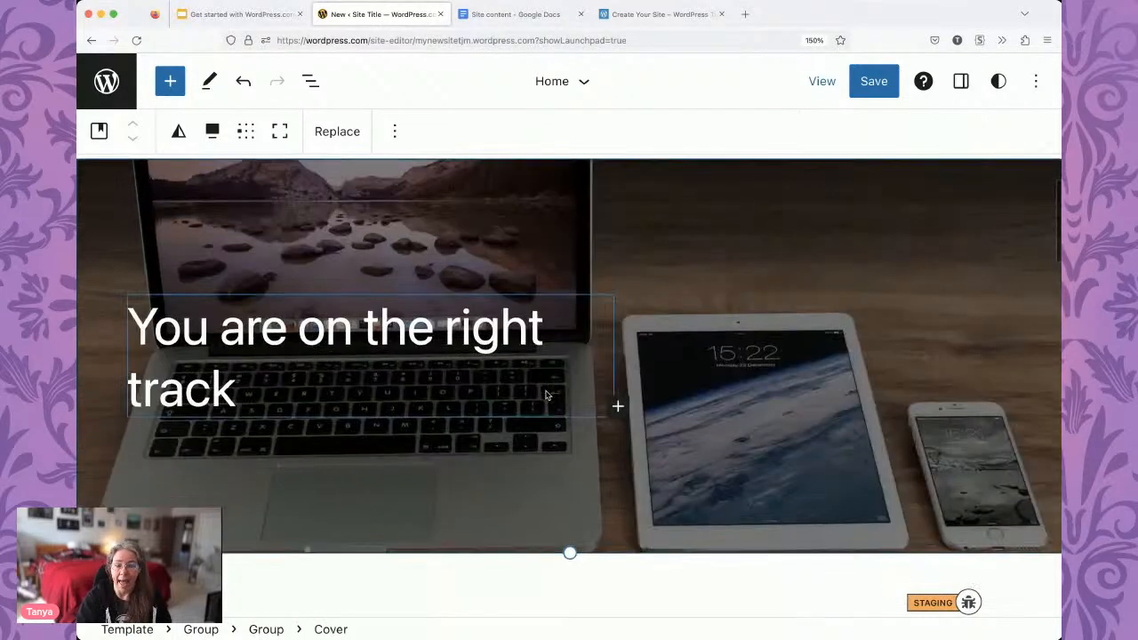
Select the cover block that holds the introduction heading below the laptop photo.
{"action": "scroll", "coordinate": [547, 395], "scroll_direction": "down", "scroll_amount": 7}
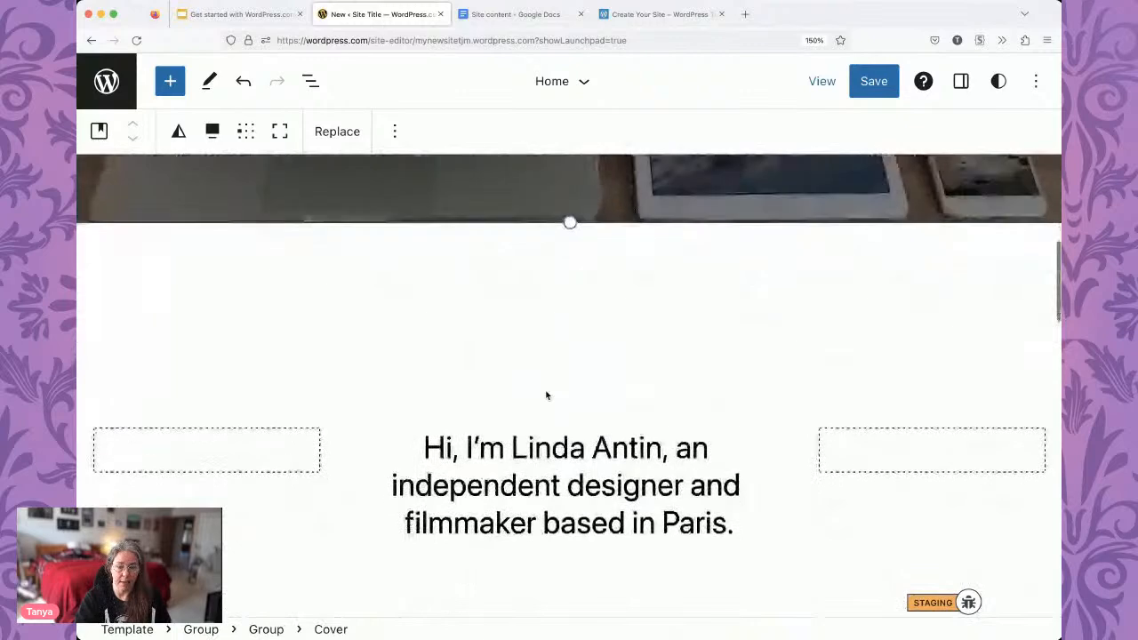
{"action": "scroll", "coordinate": [547, 395], "scroll_direction": "down", "scroll_amount": 4}
{"action": "scroll", "coordinate": [547, 396], "scroll_direction": "down", "scroll_amount": 3}
{"action": "scroll", "coordinate": [547, 396], "scroll_direction": "up", "scroll_amount": 6}
{"action": "left_click", "coordinate": [549, 299]}
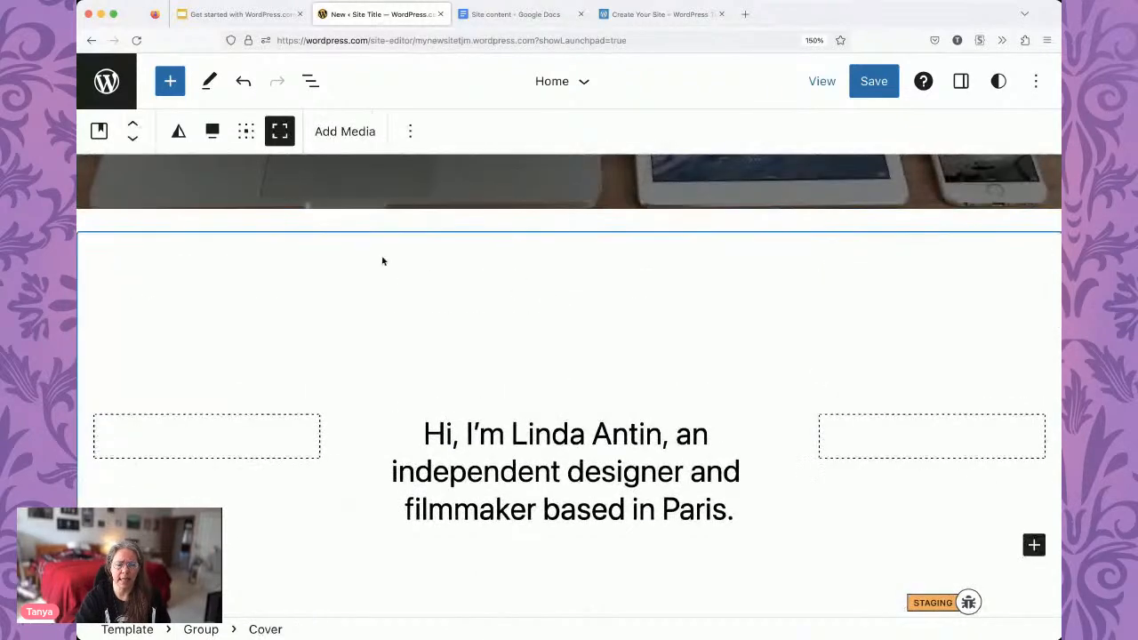
{"action": "scroll", "coordinate": [632, 281], "scroll_direction": "down", "scroll_amount": 3}
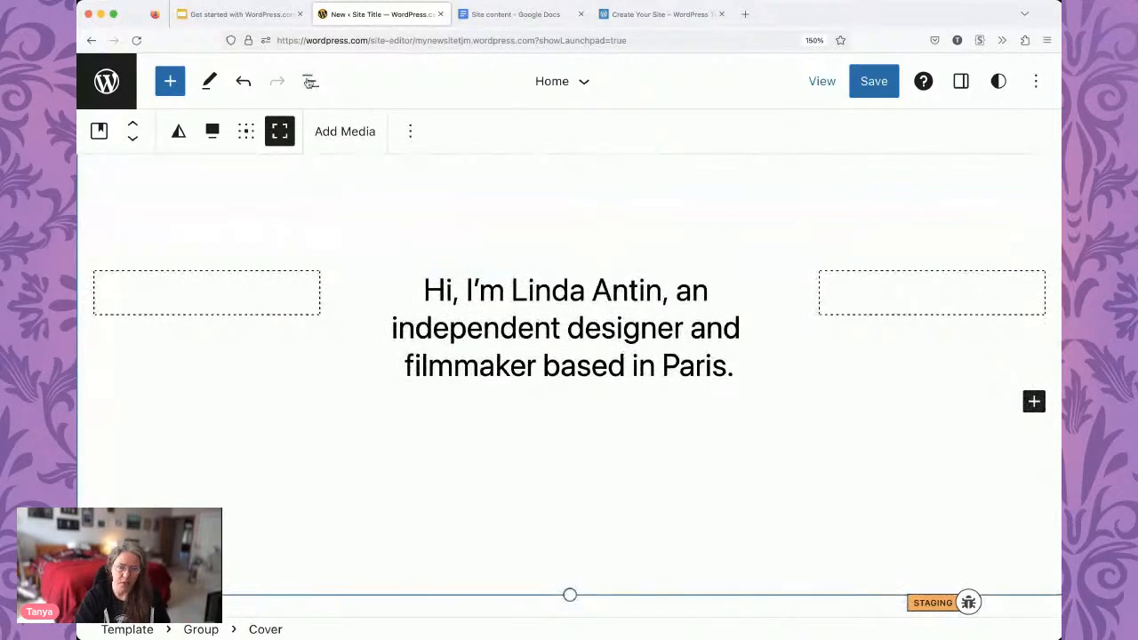
Check the introduction cover's place in the block list and its extent on the page, and hide the list.
{"action": "left_click", "coordinate": [310, 81]}
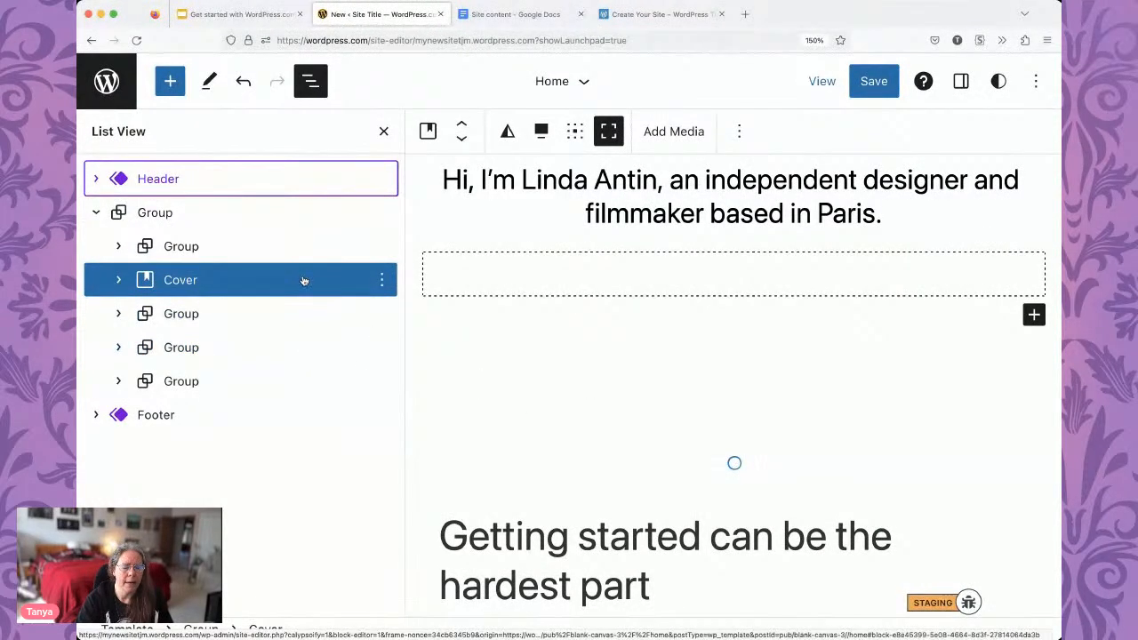
{"action": "left_click", "coordinate": [224, 279]}
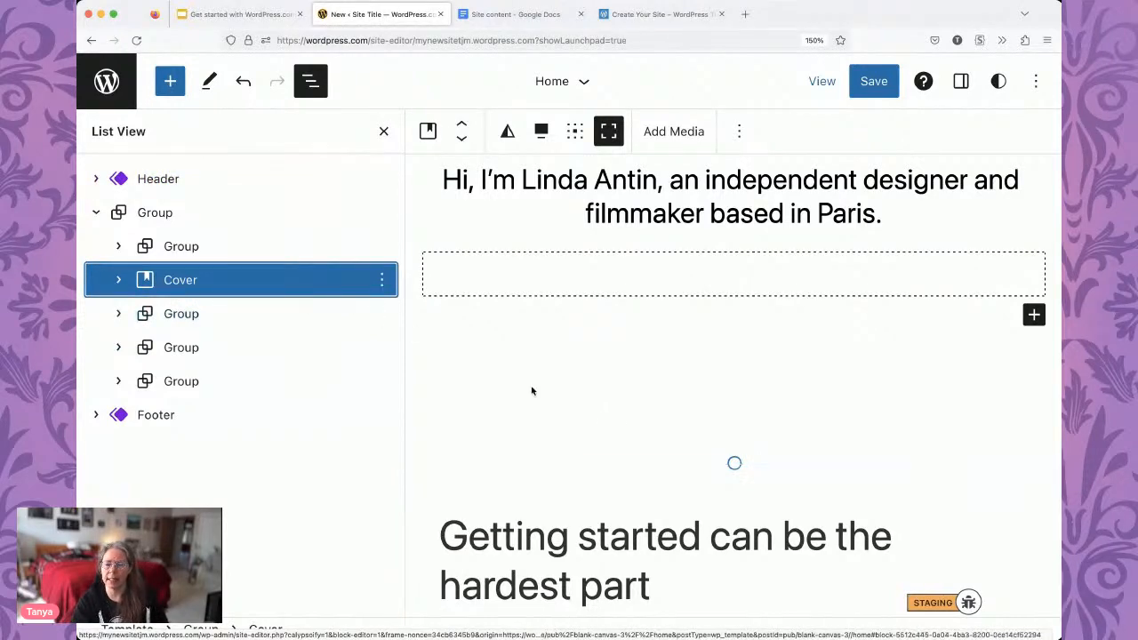
{"action": "scroll", "coordinate": [607, 429], "scroll_direction": "down", "scroll_amount": 1}
{"action": "scroll", "coordinate": [607, 429], "scroll_direction": "up", "scroll_amount": 3}
{"action": "scroll", "coordinate": [607, 431], "scroll_direction": "up", "scroll_amount": 2}
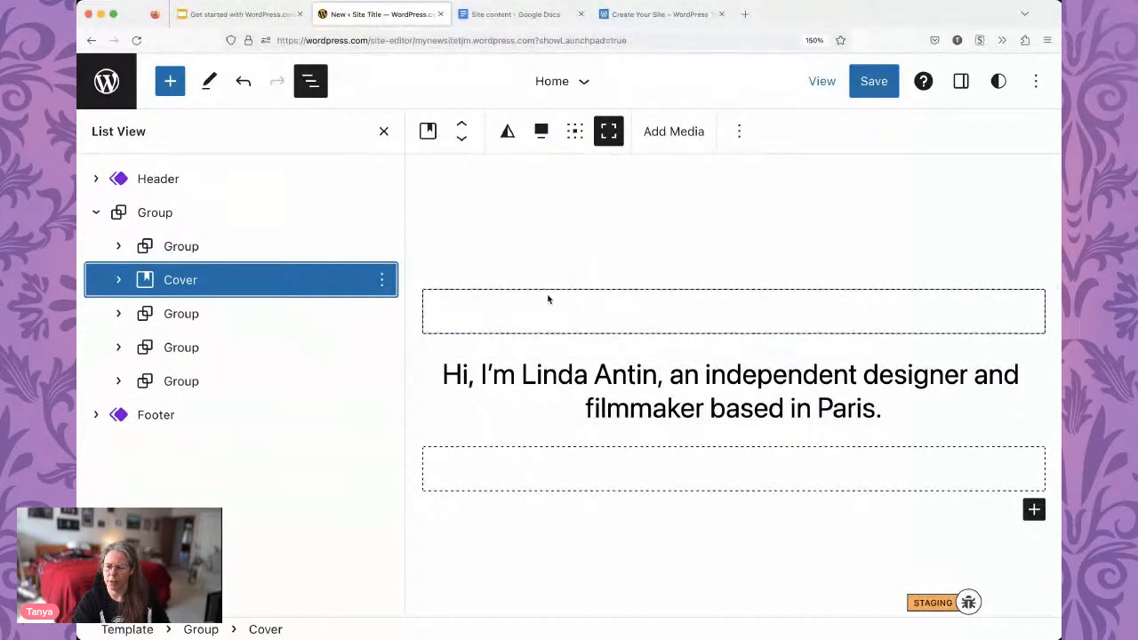
{"action": "scroll", "coordinate": [594, 250], "scroll_direction": "down", "scroll_amount": 2}
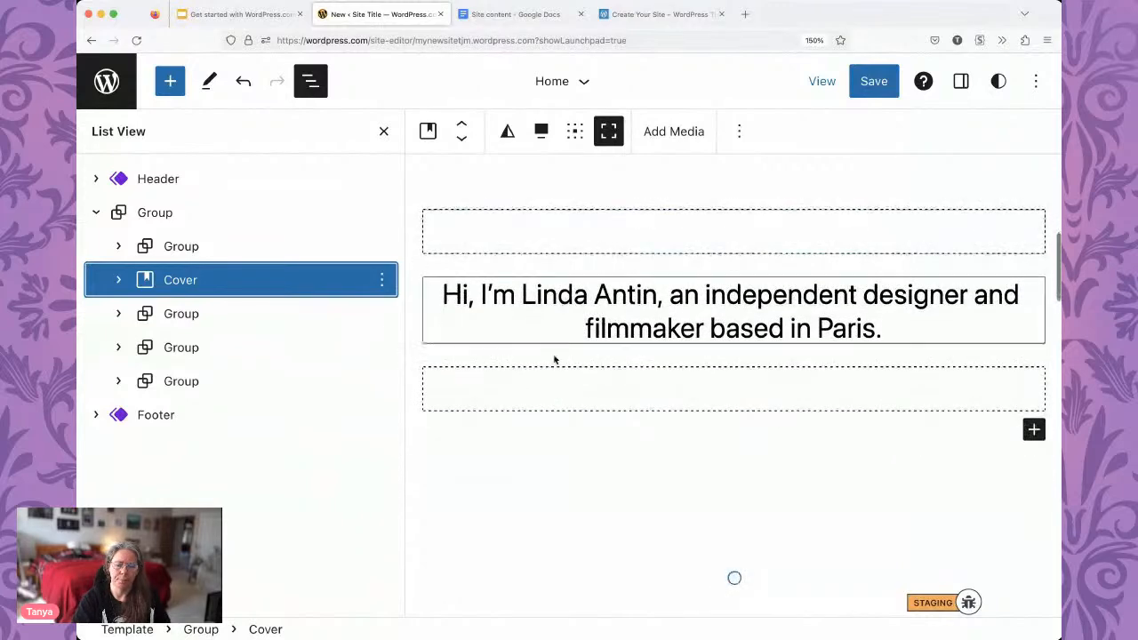
{"action": "scroll", "coordinate": [552, 352], "scroll_direction": "up", "scroll_amount": 3}
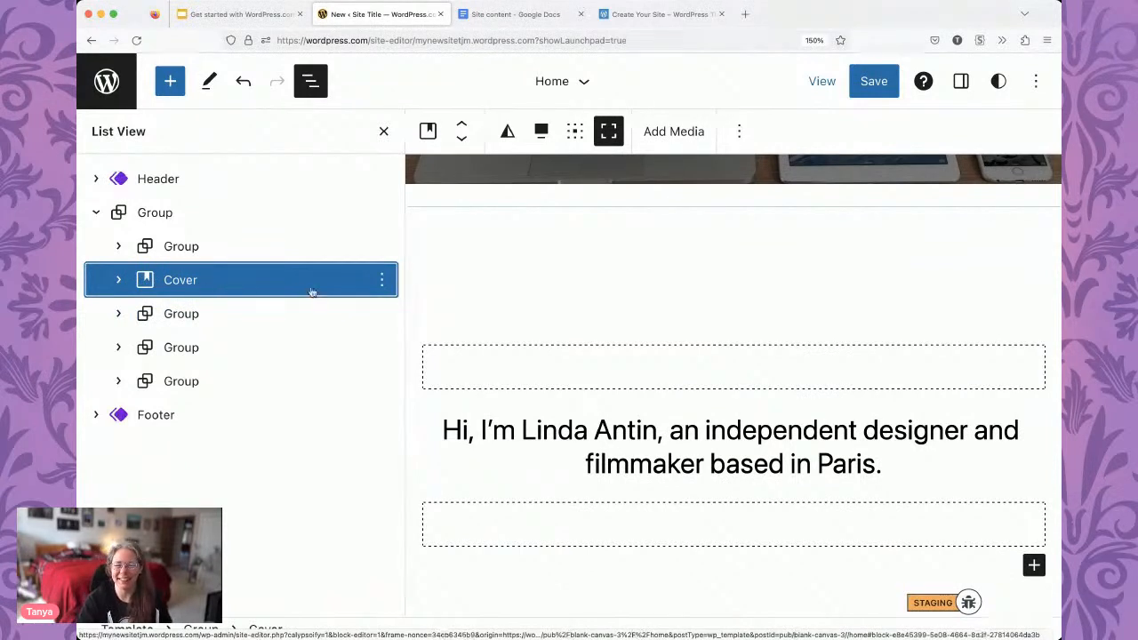
{"action": "left_click", "coordinate": [630, 284]}
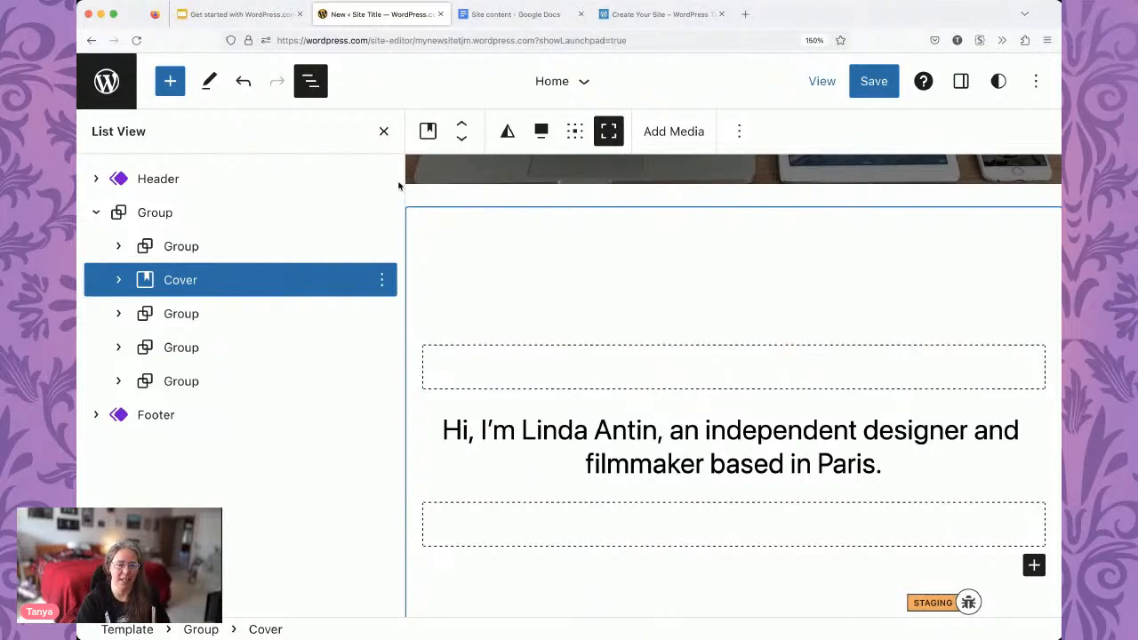
{"action": "left_click", "coordinate": [383, 131]}
Shorten the introduction cover by roughly 40 percent to reduce the empty space around its heading.
{"action": "scroll", "coordinate": [582, 457], "scroll_direction": "down", "scroll_amount": 3}
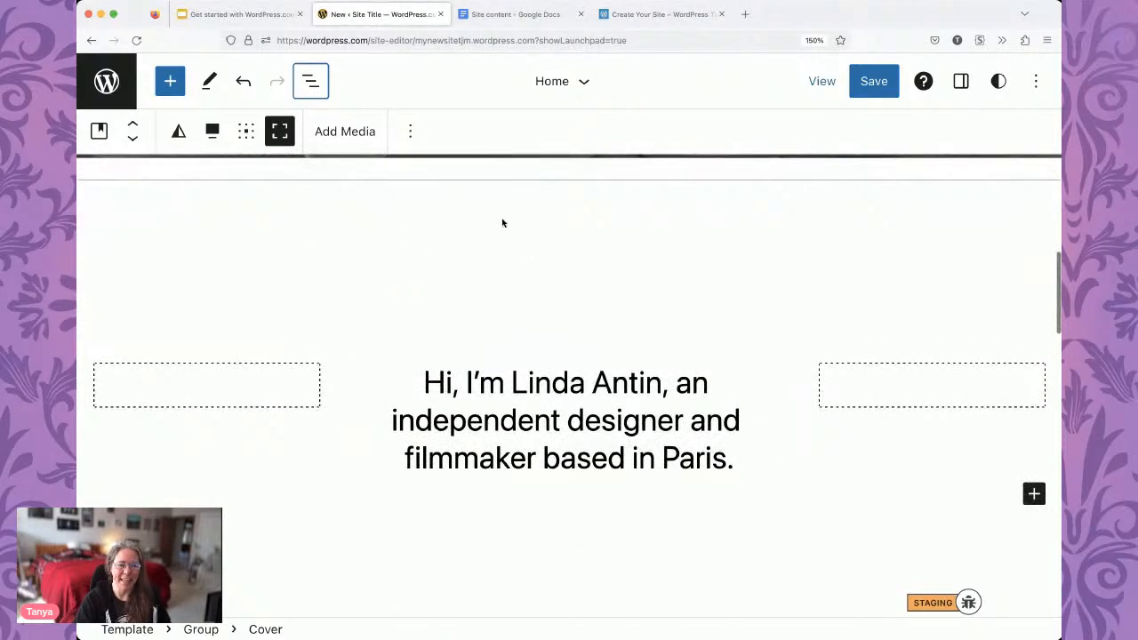
{"action": "scroll", "coordinate": [471, 371], "scroll_direction": "down", "scroll_amount": 3}
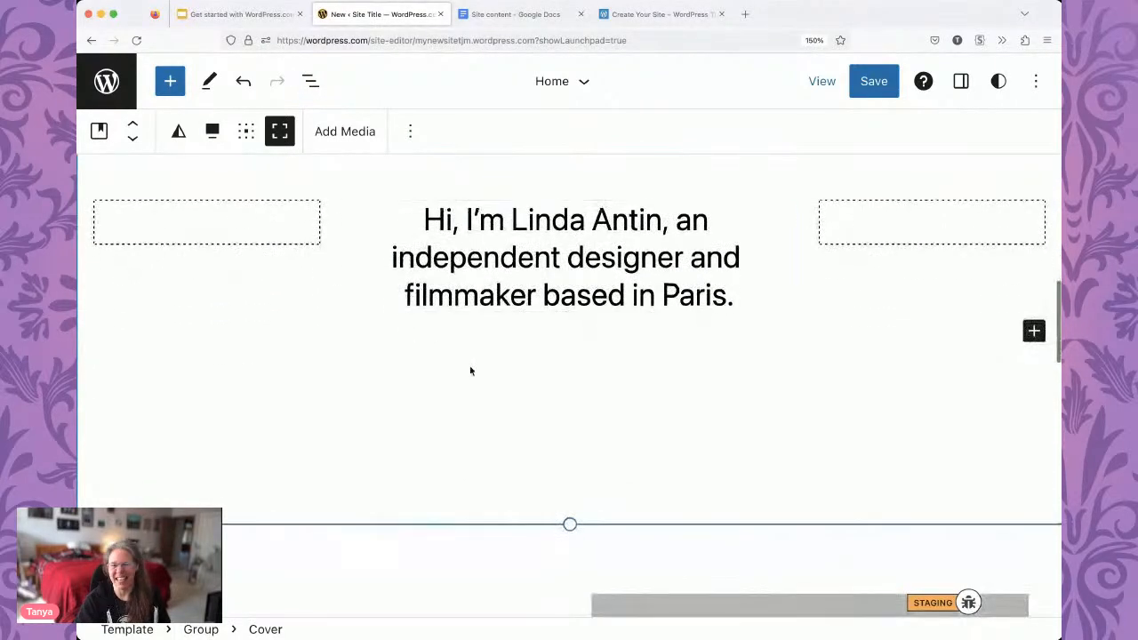
{"action": "scroll", "coordinate": [561, 231], "scroll_direction": "up", "scroll_amount": 3}
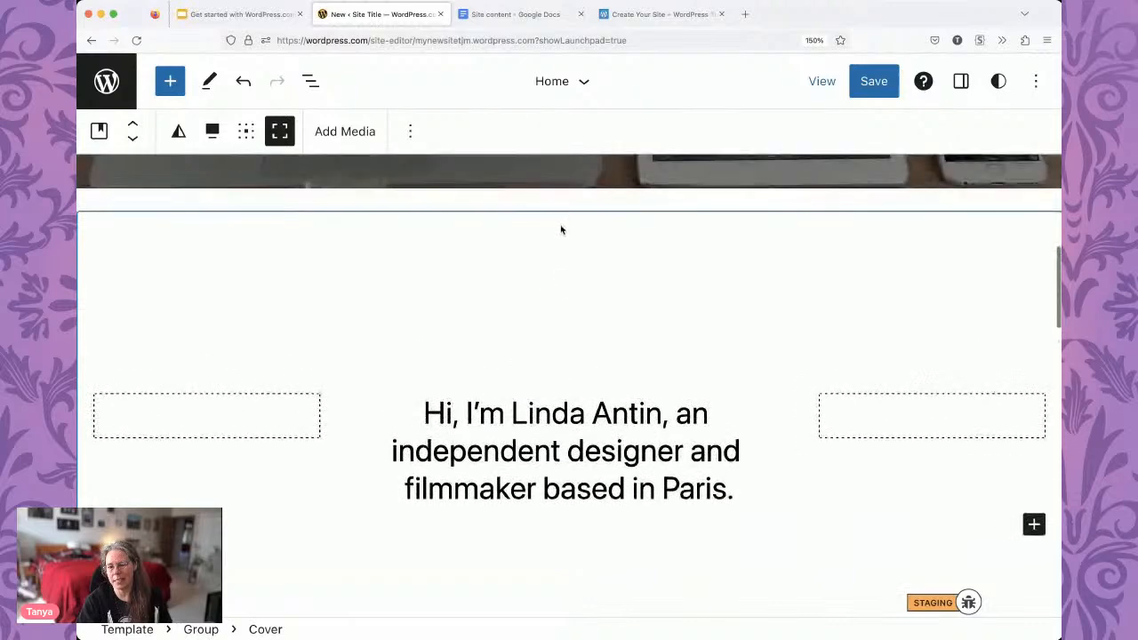
{"action": "scroll", "coordinate": [545, 296], "scroll_direction": "down", "scroll_amount": 1}
{"action": "scroll", "coordinate": [545, 296], "scroll_direction": "down", "scroll_amount": 2}
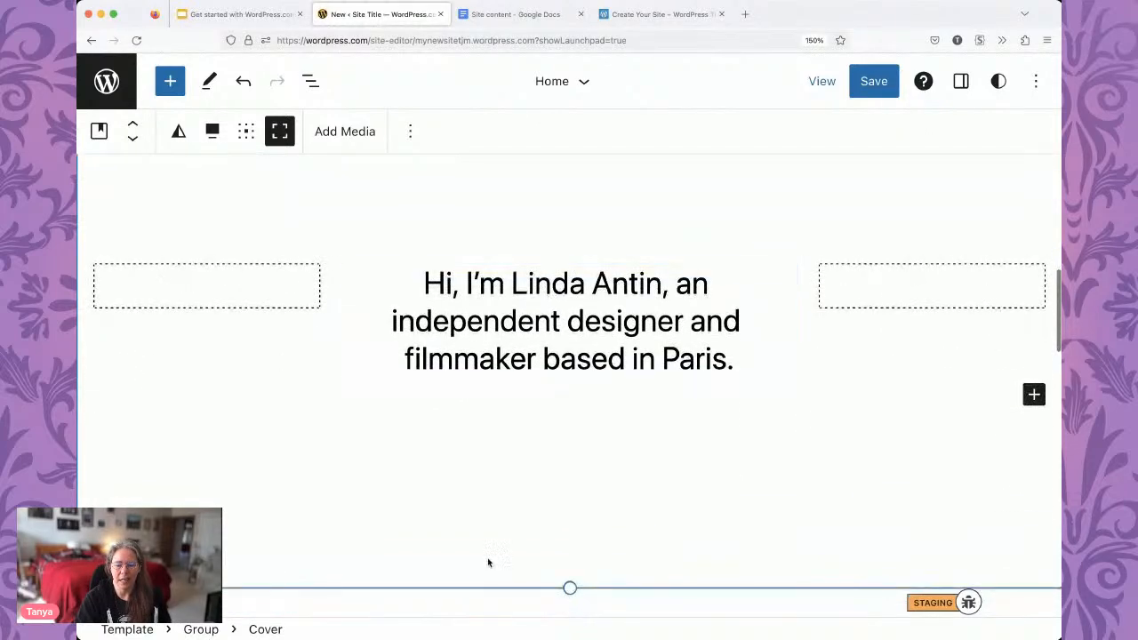
{"action": "left_click_drag", "start_coordinate": [569, 587], "coordinate": [572, 392]}
{"action": "scroll", "coordinate": [577, 399], "scroll_direction": "up", "scroll_amount": 3}
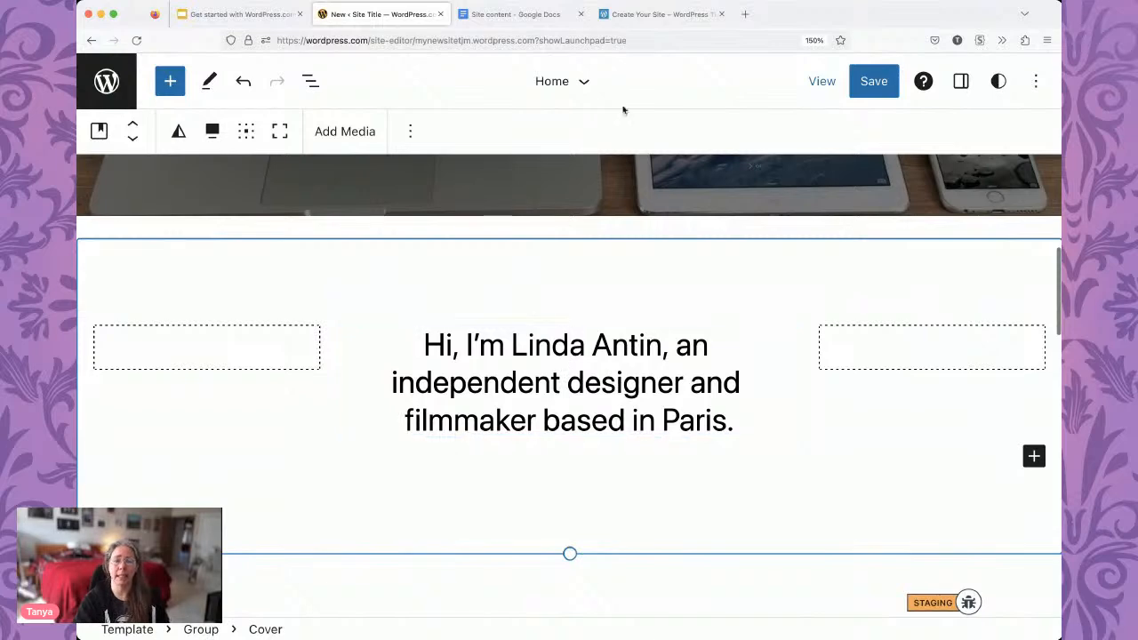
Copy the sentence "Whether you think you can or you think you can't, you're right!" from the Site content Google Doc.
{"action": "left_click", "coordinate": [520, 14]}
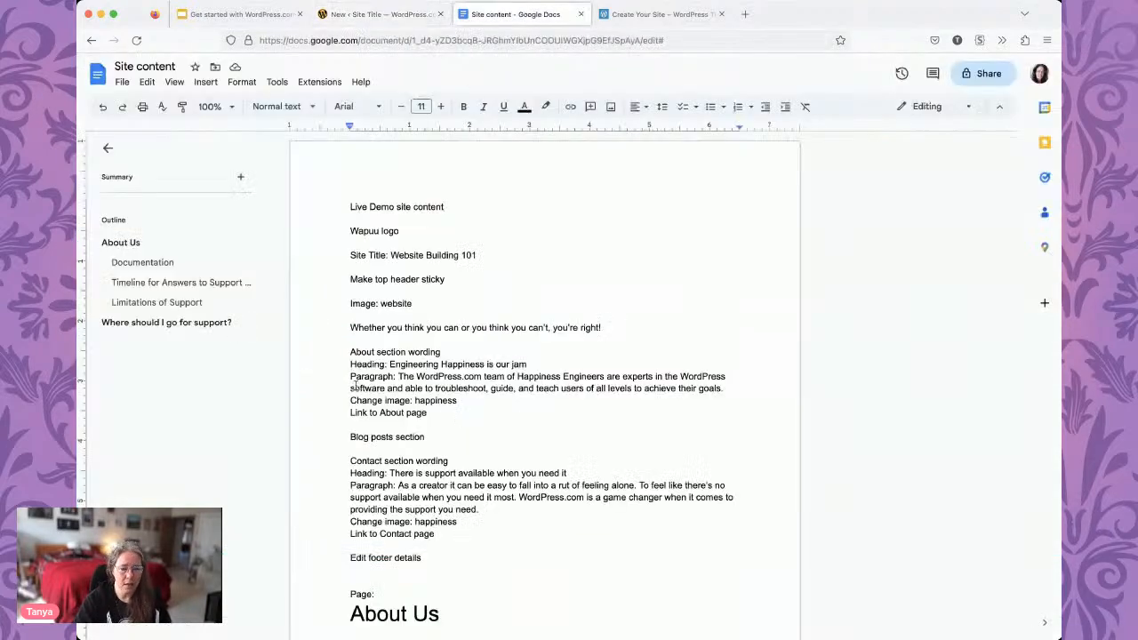
{"action": "left_click_drag", "start_coordinate": [347, 326], "coordinate": [611, 331]}
{"action": "key", "text": "ctrl+c"}
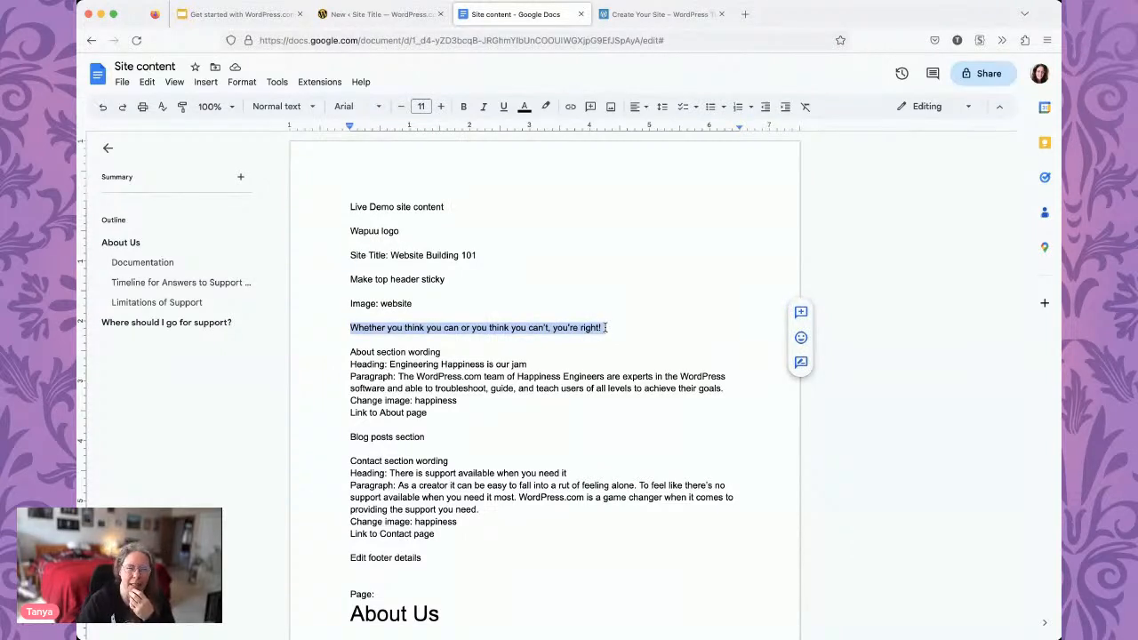
{"action": "scroll", "coordinate": [542, 361], "scroll_direction": "down", "scroll_amount": 5}
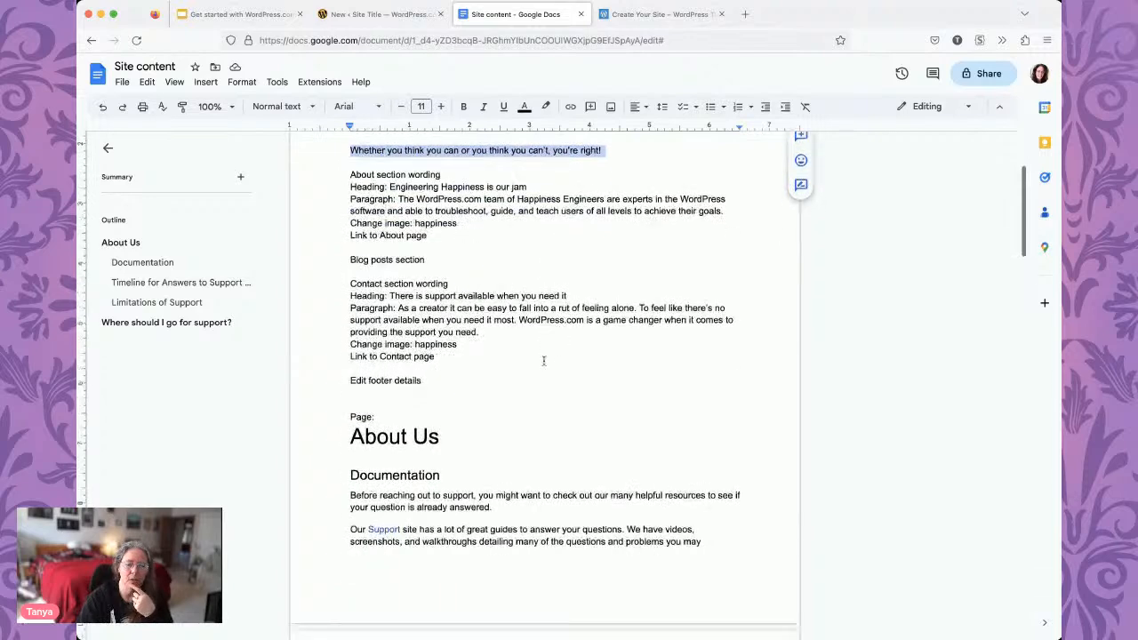
{"action": "scroll", "coordinate": [543, 361], "scroll_direction": "up", "scroll_amount": 5}
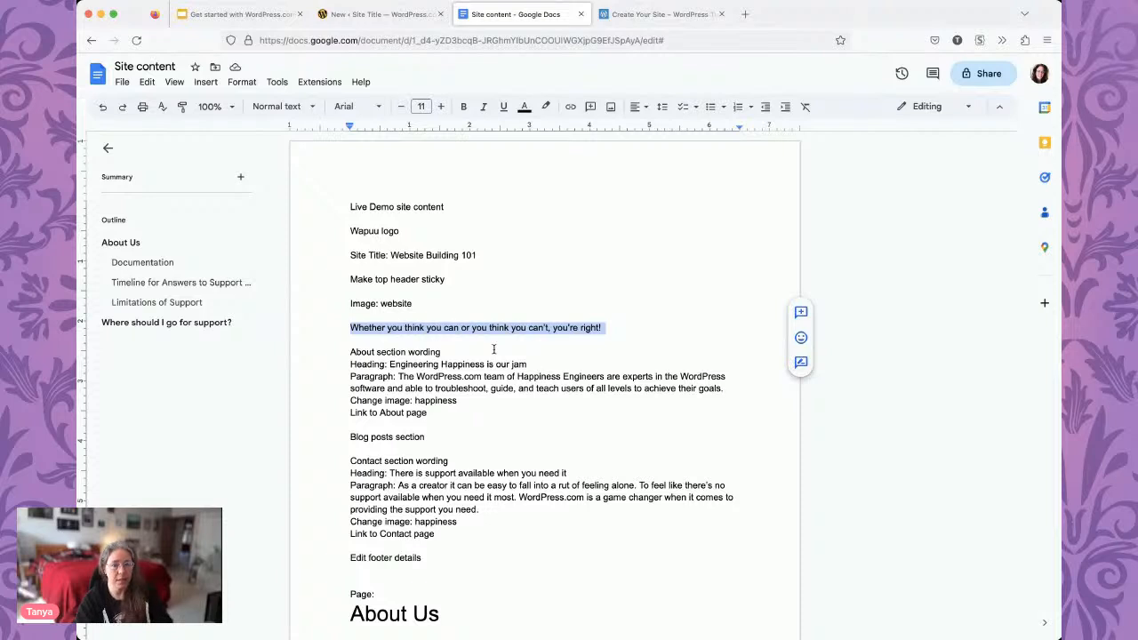
Switch to the Site Editor and replace the introduction heading with the copied sentence, enclosed in double quotation marks.
{"action": "left_click", "coordinate": [380, 13]}
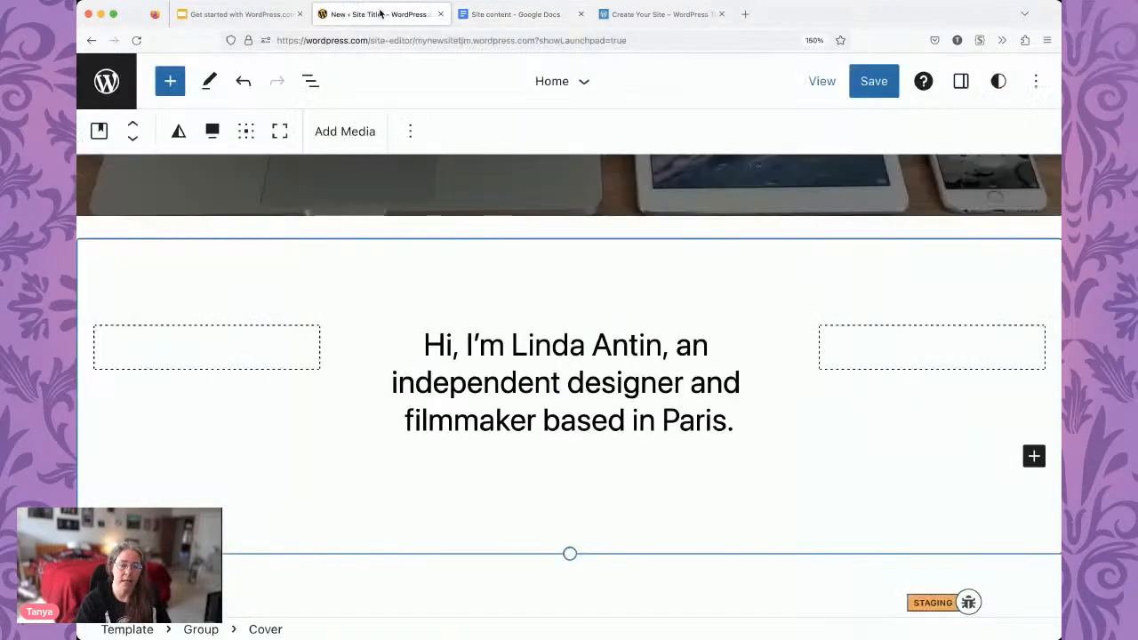
{"action": "left_click", "coordinate": [474, 337]}
{"action": "key", "text": "ctrl+a"}
{"action": "key", "text": "ctrl+v"}
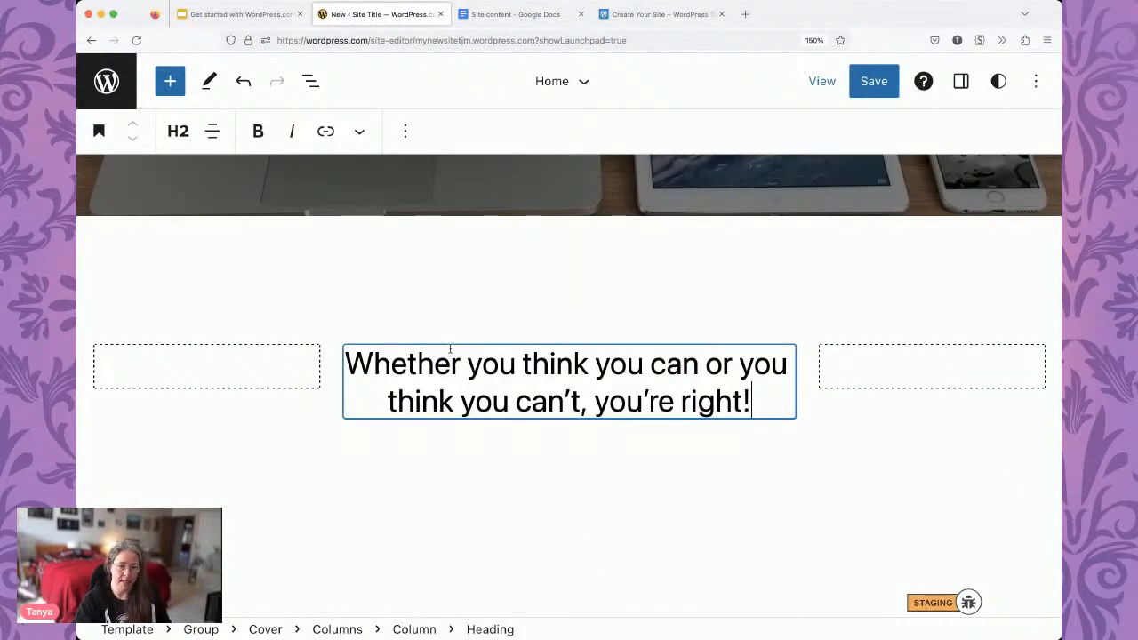
{"action": "left_click", "coordinate": [349, 362]}
{"action": "type", "text": "\""}
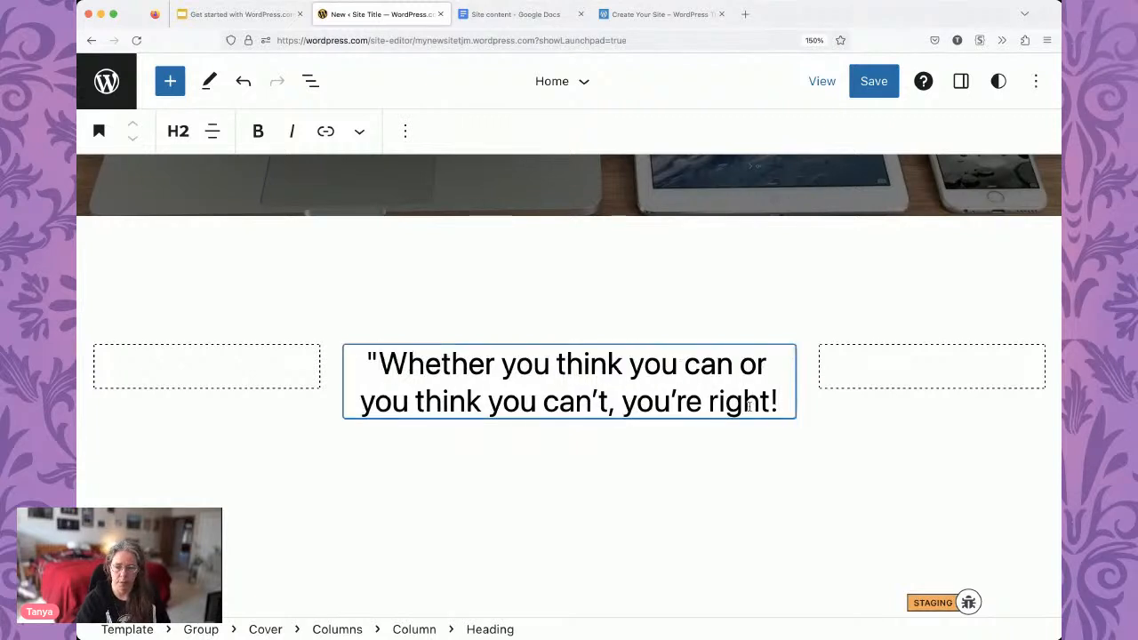
{"action": "left_click", "coordinate": [776, 399]}
{"action": "type", "text": "\""}
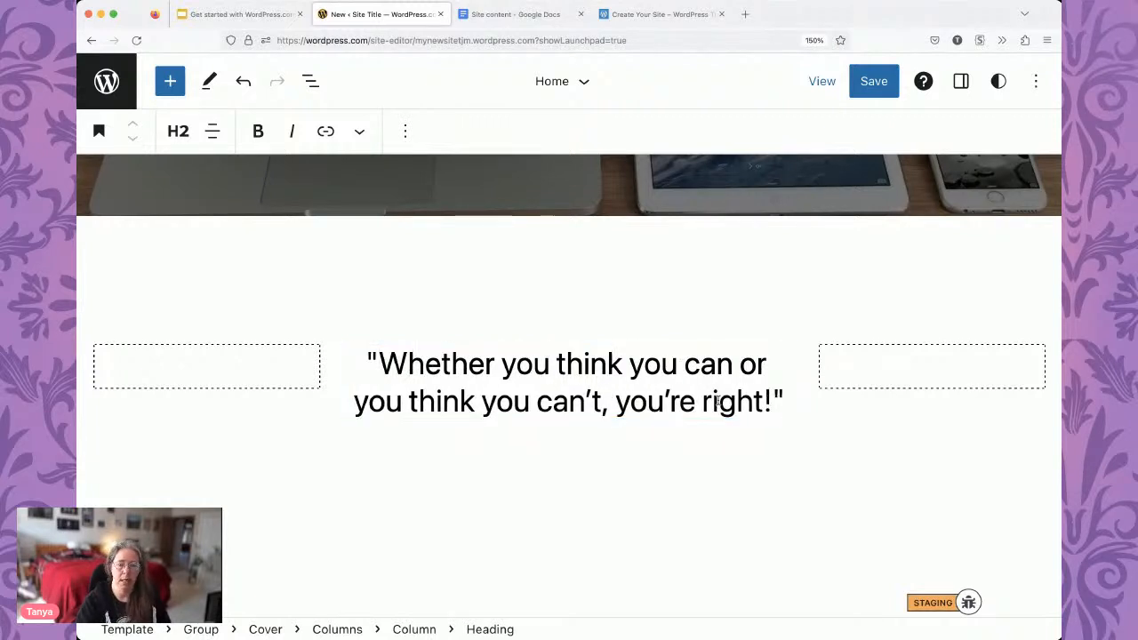
Italicize the whole quote heading.
{"action": "scroll", "coordinate": [543, 311], "scroll_direction": "down", "scroll_amount": 2}
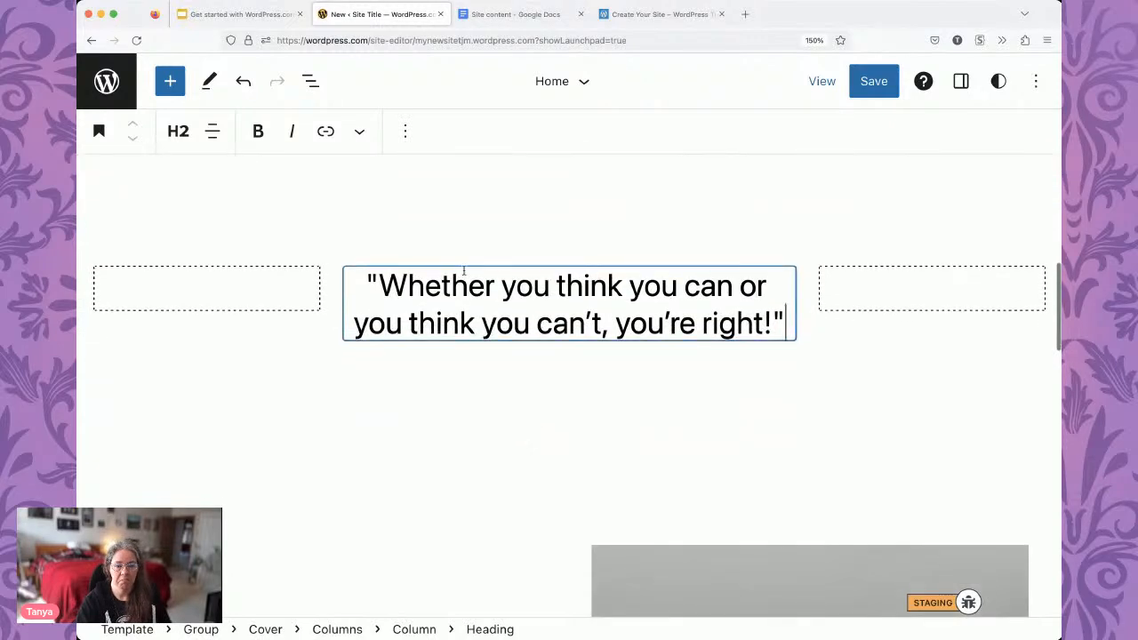
{"action": "key", "text": "super+a"}
{"action": "left_click", "coordinate": [289, 133]}
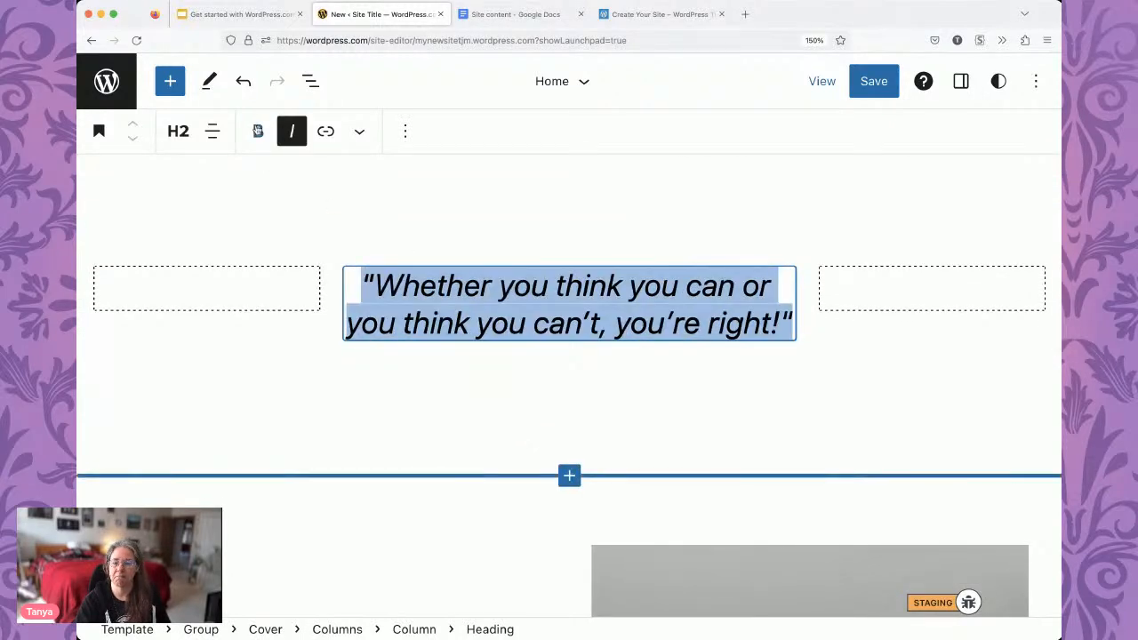
Select the cover around the quote and reduce its height slightly further.
{"action": "left_click", "coordinate": [573, 191]}
{"action": "scroll", "coordinate": [554, 318], "scroll_direction": "down", "scroll_amount": 2}
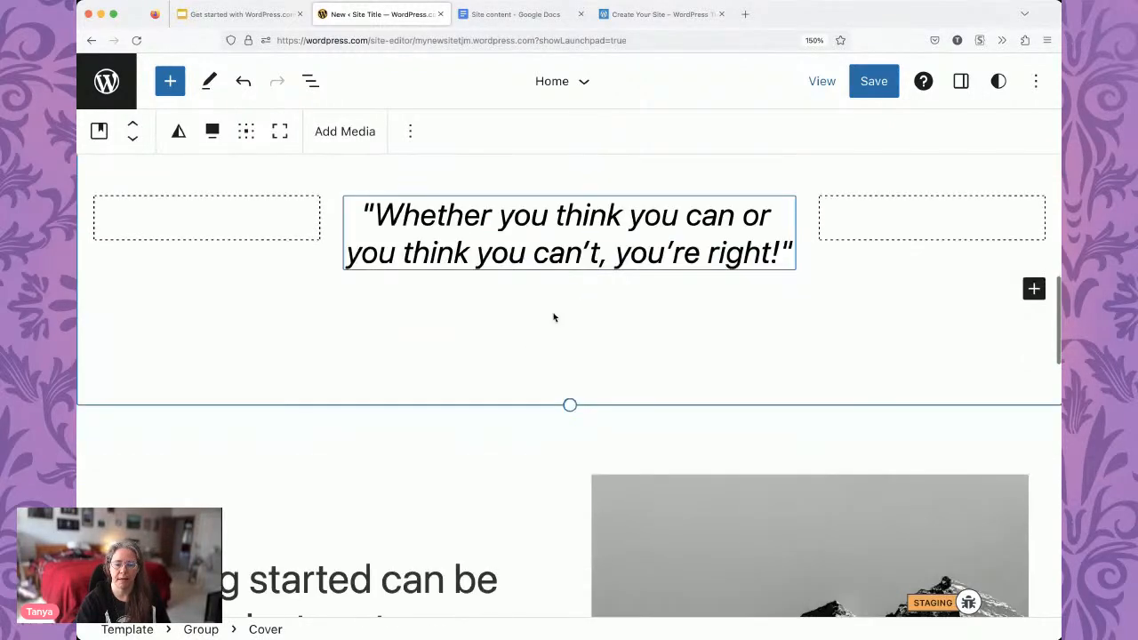
{"action": "scroll", "coordinate": [572, 439], "scroll_direction": "up", "scroll_amount": 2}
{"action": "left_click_drag", "start_coordinate": [569, 488], "coordinate": [570, 465]}
{"action": "scroll", "coordinate": [567, 325], "scroll_direction": "up", "scroll_amount": 2}
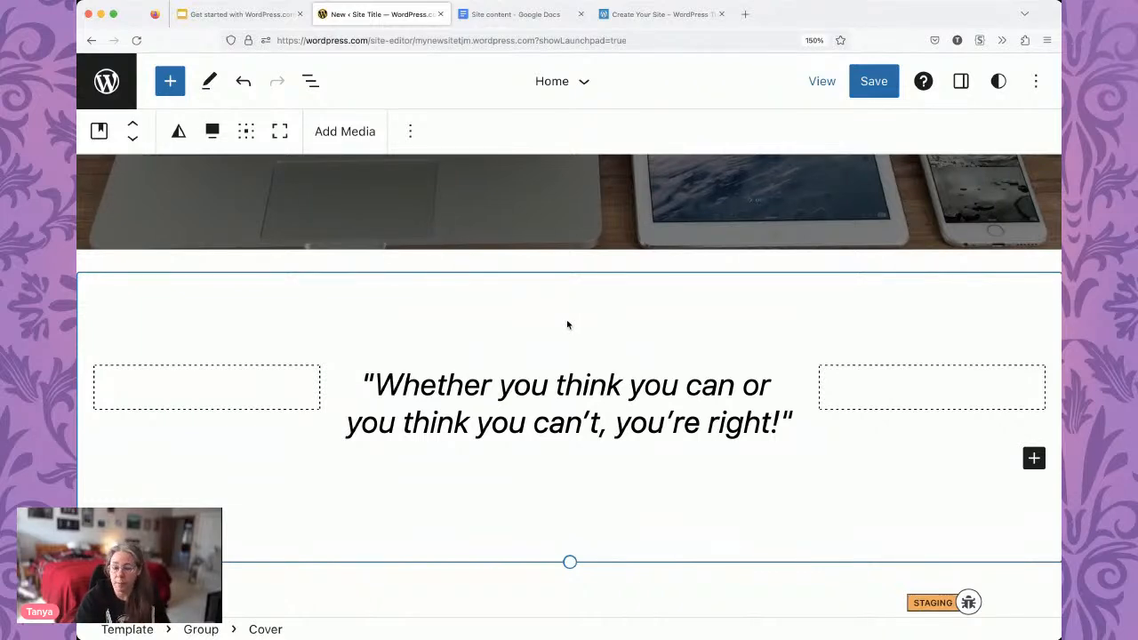
Copy the About heading "Engineering Happiness is our jam" from the Site content Google Doc for the "Getting started can be the hardest part" section.
{"action": "scroll", "coordinate": [567, 324], "scroll_direction": "down", "scroll_amount": 5}
{"action": "scroll", "coordinate": [567, 324], "scroll_direction": "down", "scroll_amount": 2}
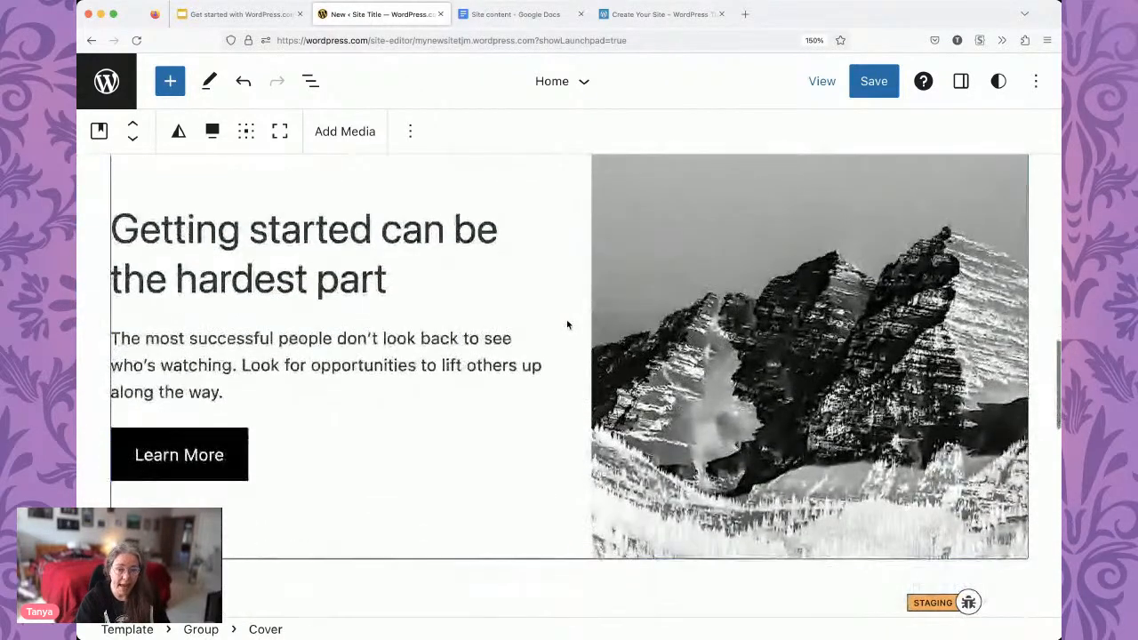
{"action": "scroll", "coordinate": [567, 324], "scroll_direction": "up", "scroll_amount": 1}
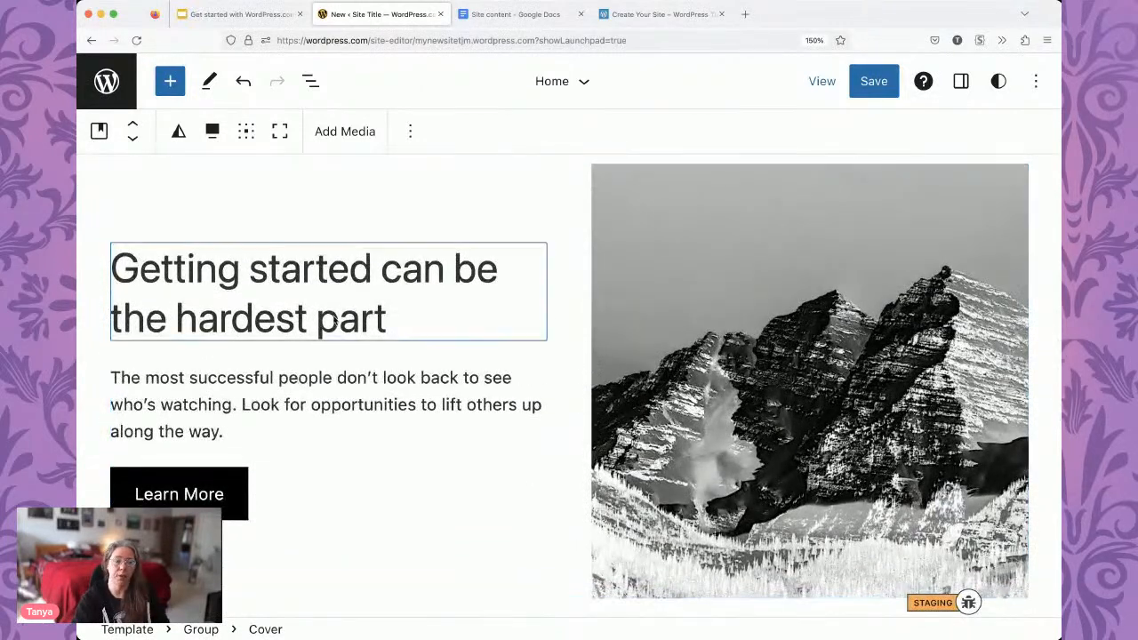
{"action": "left_click", "coordinate": [325, 277]}
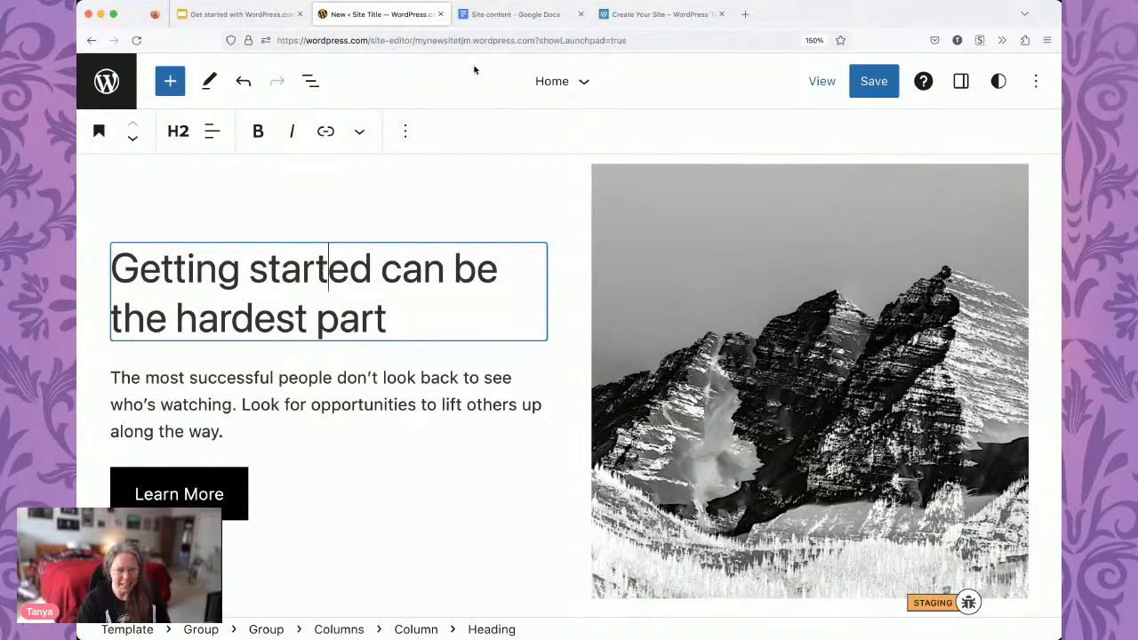
{"action": "left_click", "coordinate": [519, 15]}
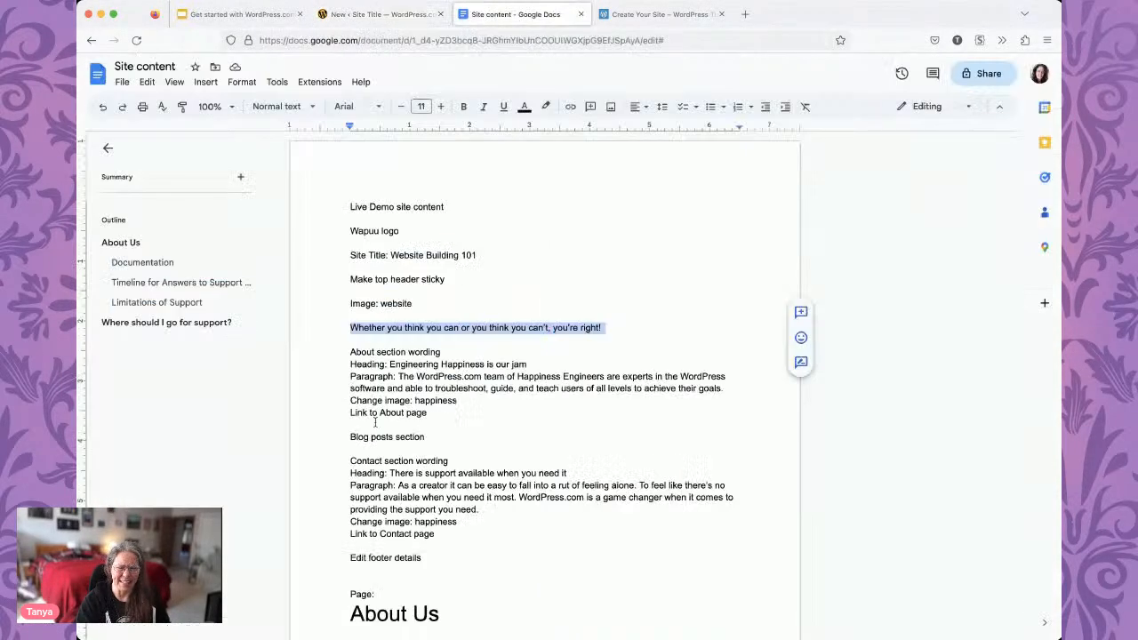
{"action": "left_click", "coordinate": [390, 364]}
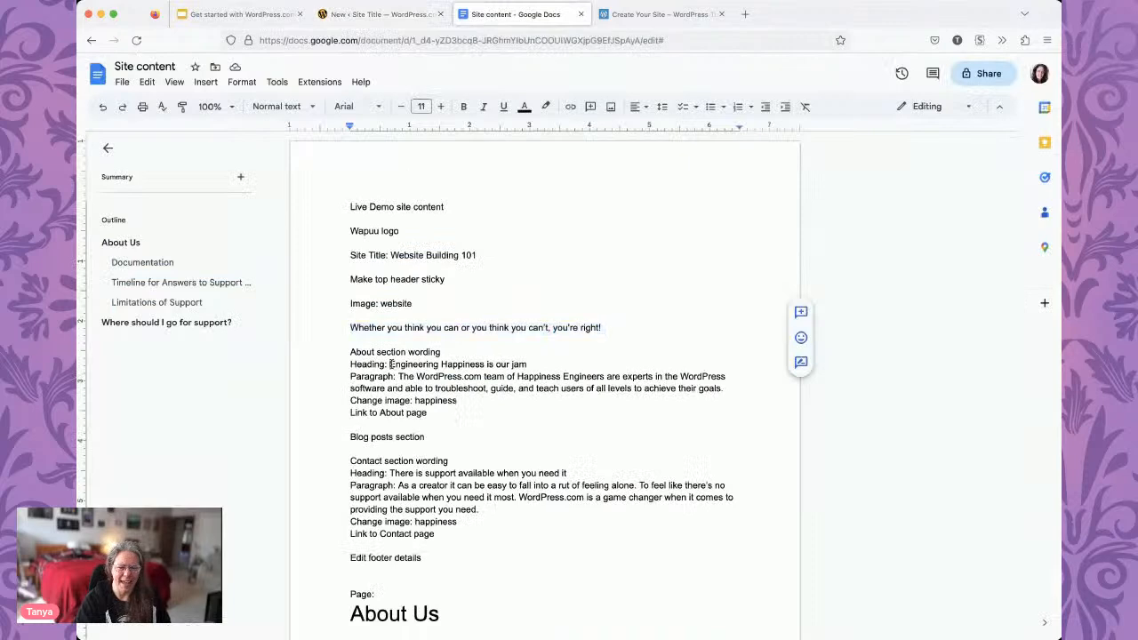
{"action": "left_click", "coordinate": [528, 364], "text": "shift"}
{"action": "key", "text": "super+c"}
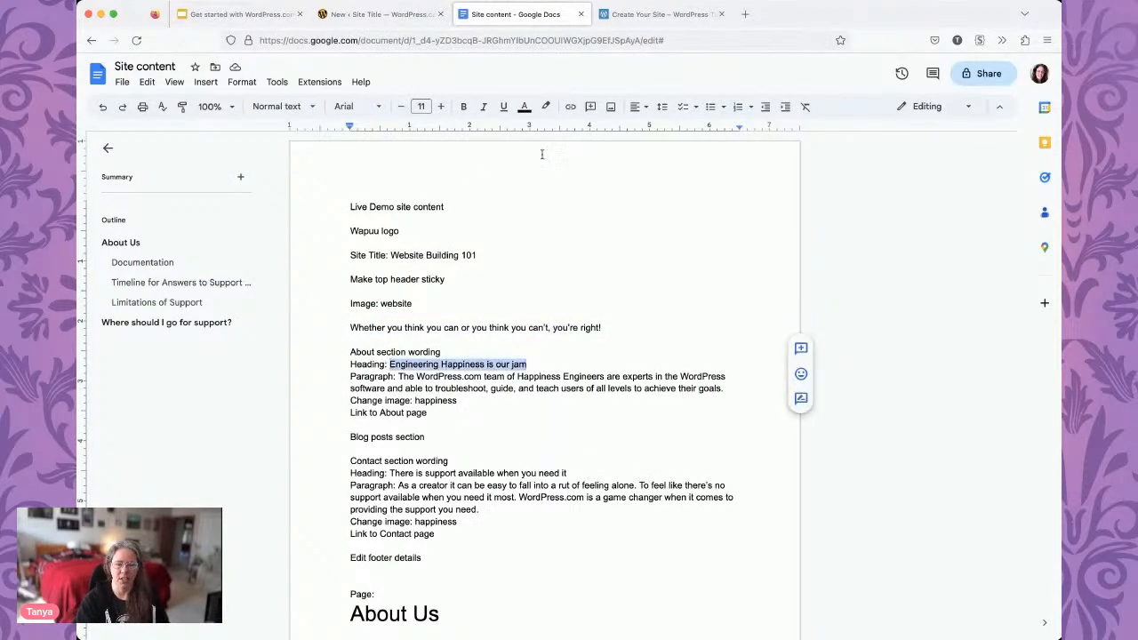
Switch to the Site Editor and replace the "Getting started can be the hardest part" heading with the copied text.
{"action": "left_click", "coordinate": [382, 15]}
{"action": "triple_click", "coordinate": [271, 271]}
{"action": "key", "text": "super+v"}
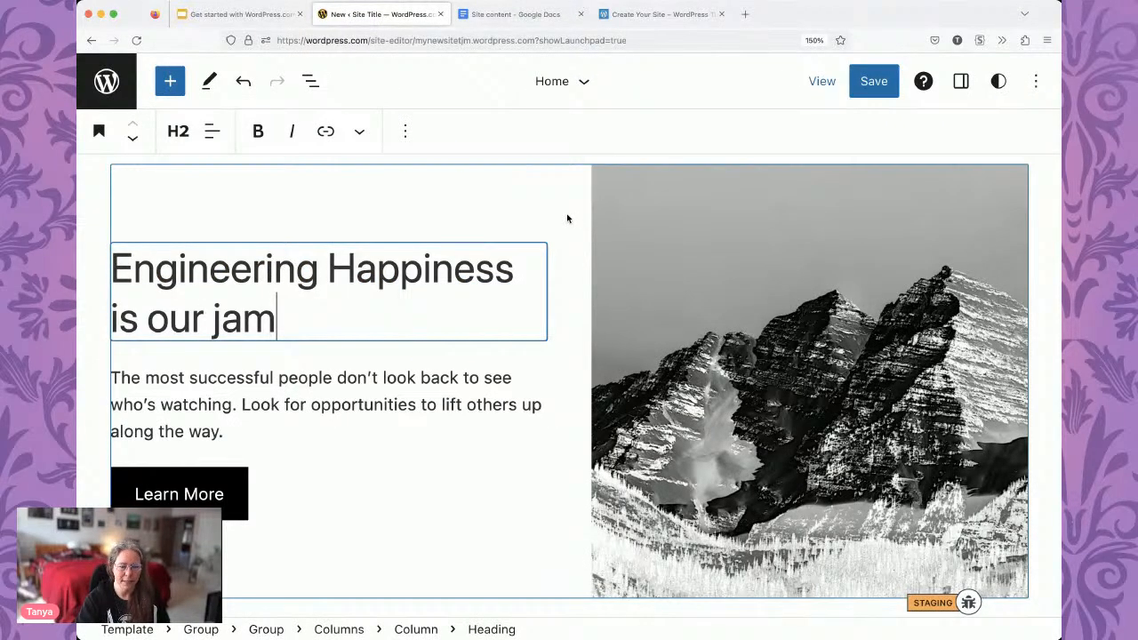
Replace the paragraph under the "Engineering Happiness is our jam" heading with the About section paragraph copied from the Site content Google Doc.
{"action": "key", "text": "ctrl+Tab"}
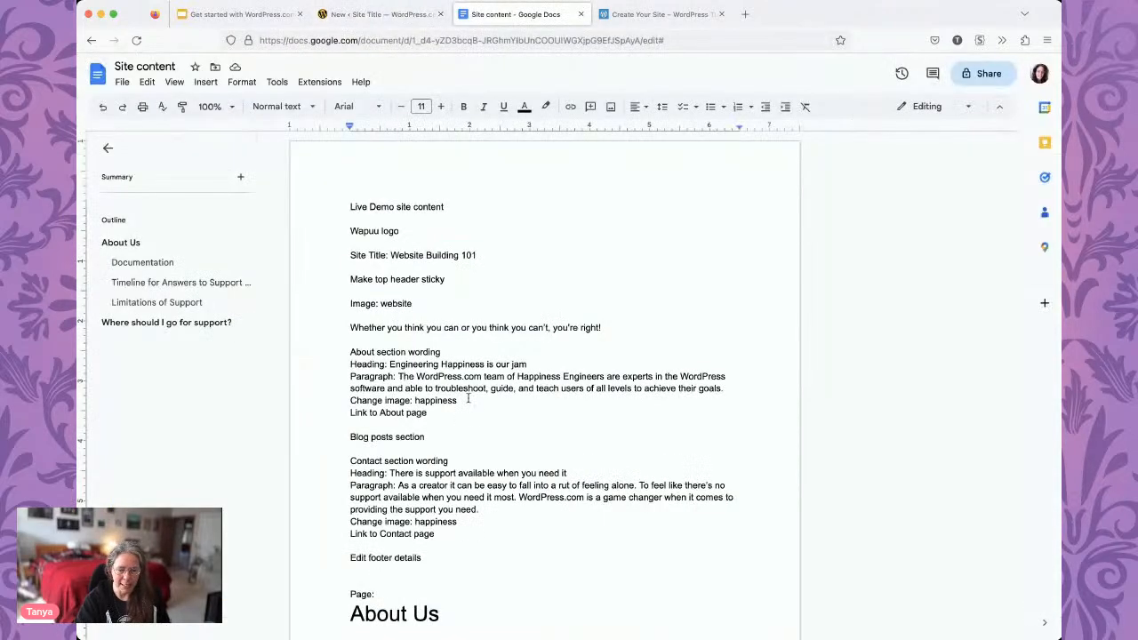
{"action": "left_click", "coordinate": [723, 388], "text": "shift"}
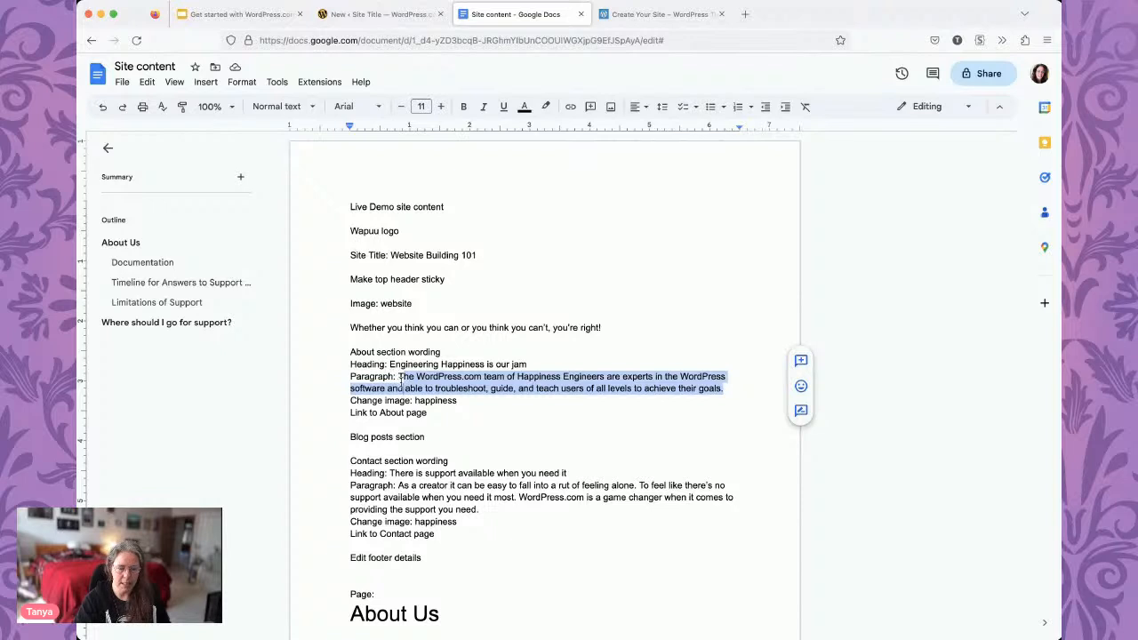
{"action": "left_click", "coordinate": [401, 389]}
{"action": "left_click", "coordinate": [724, 388], "text": "shift"}
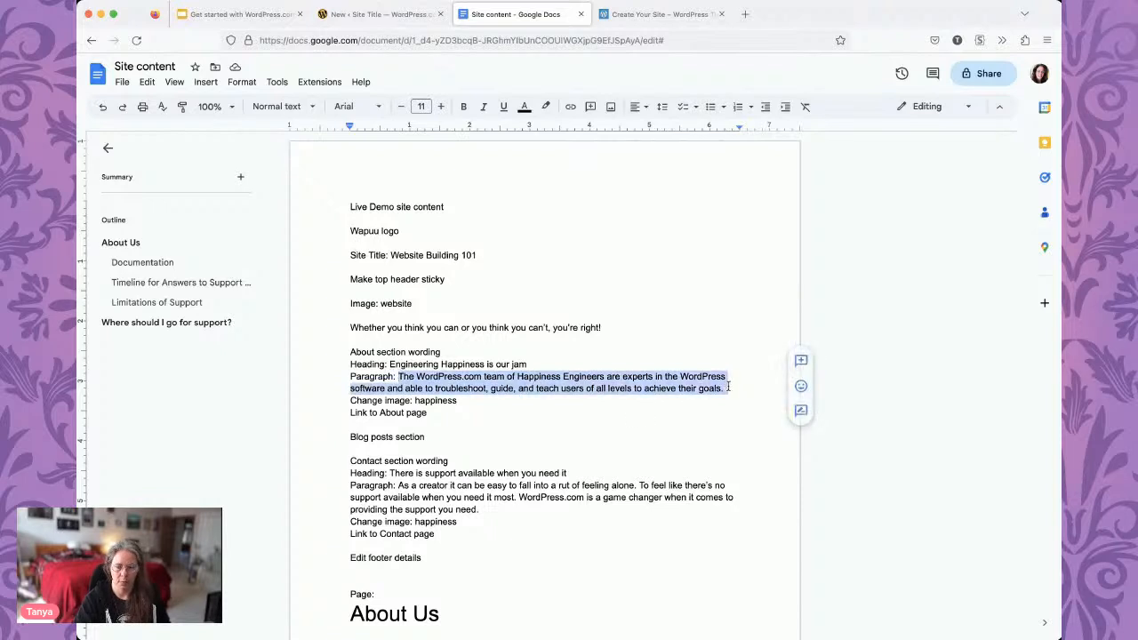
{"action": "left_click", "coordinate": [377, 12]}
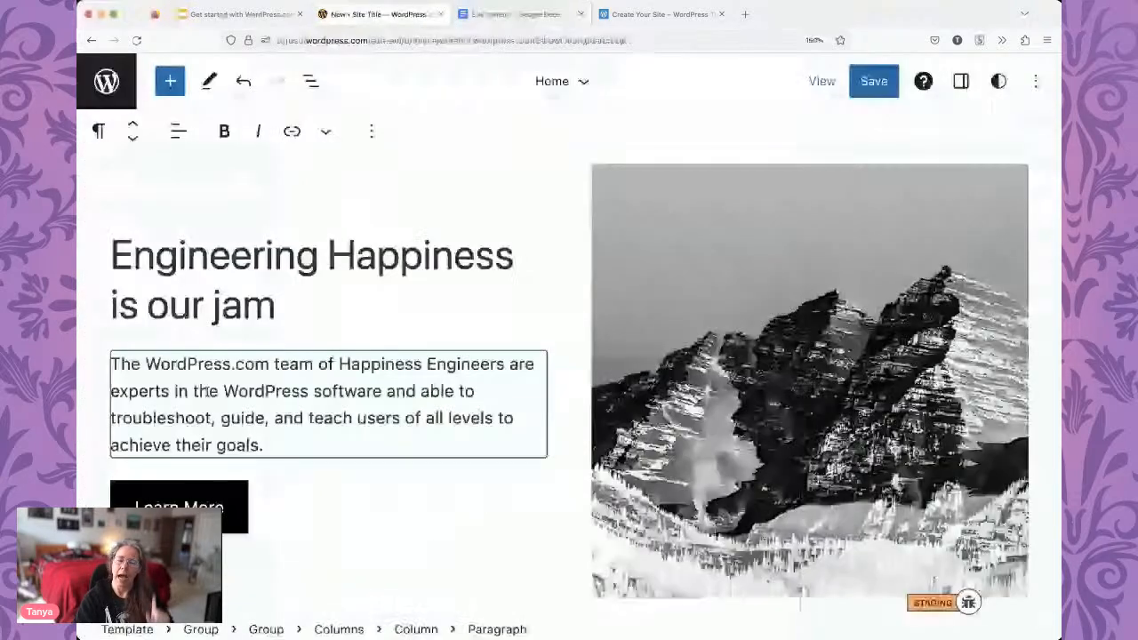
{"action": "left_click", "coordinate": [185, 503]}
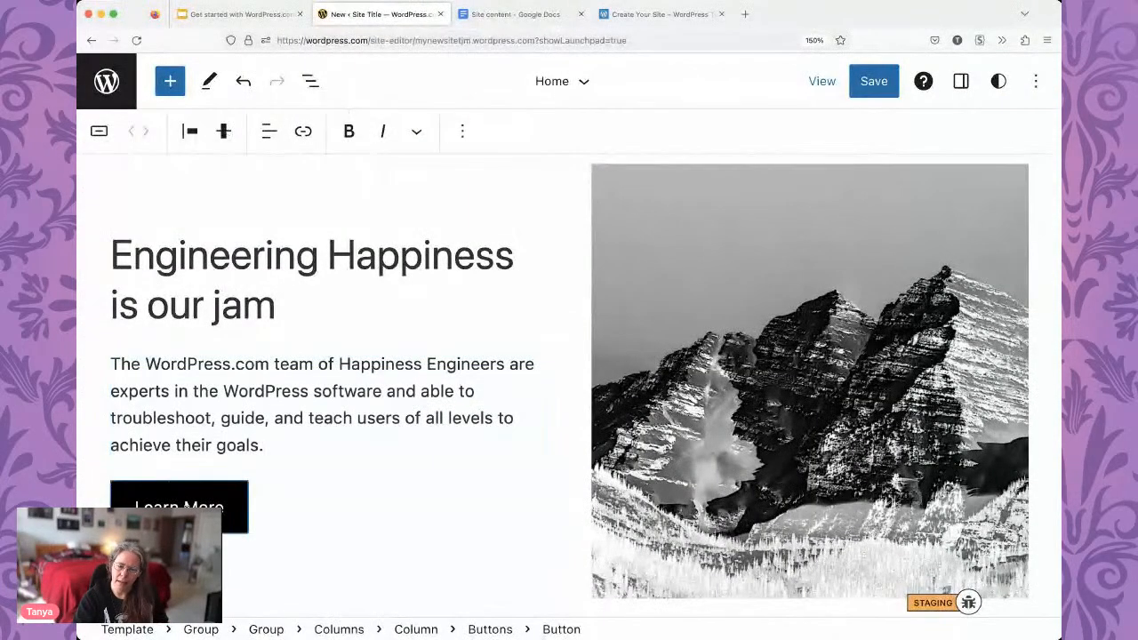
Start replacing the mountain image beside the About text and search the free photo library for "happiness".
{"action": "left_click", "coordinate": [757, 306]}
{"action": "left_click", "coordinate": [411, 133]}
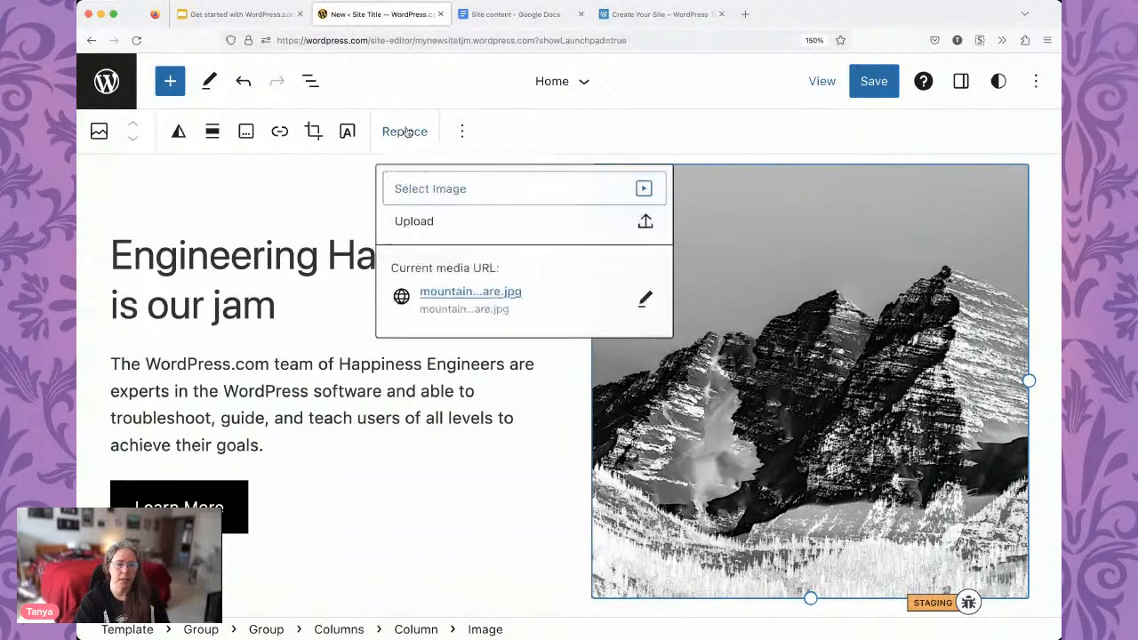
{"action": "left_click", "coordinate": [431, 192]}
{"action": "left_click", "coordinate": [416, 313]}
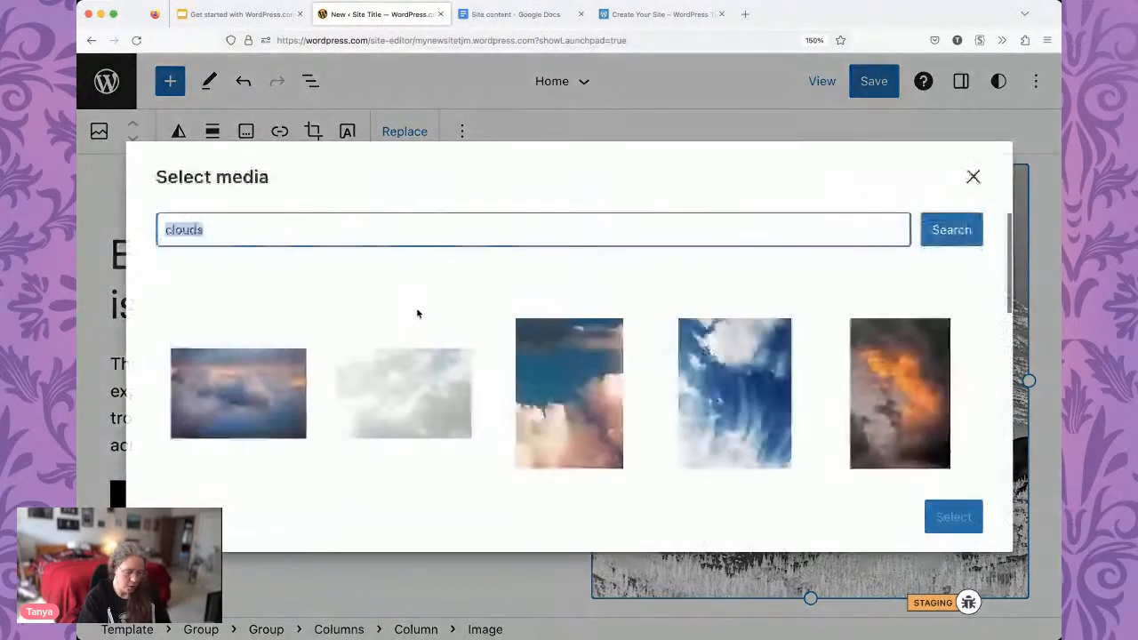
{"action": "type", "text": "happiness"}
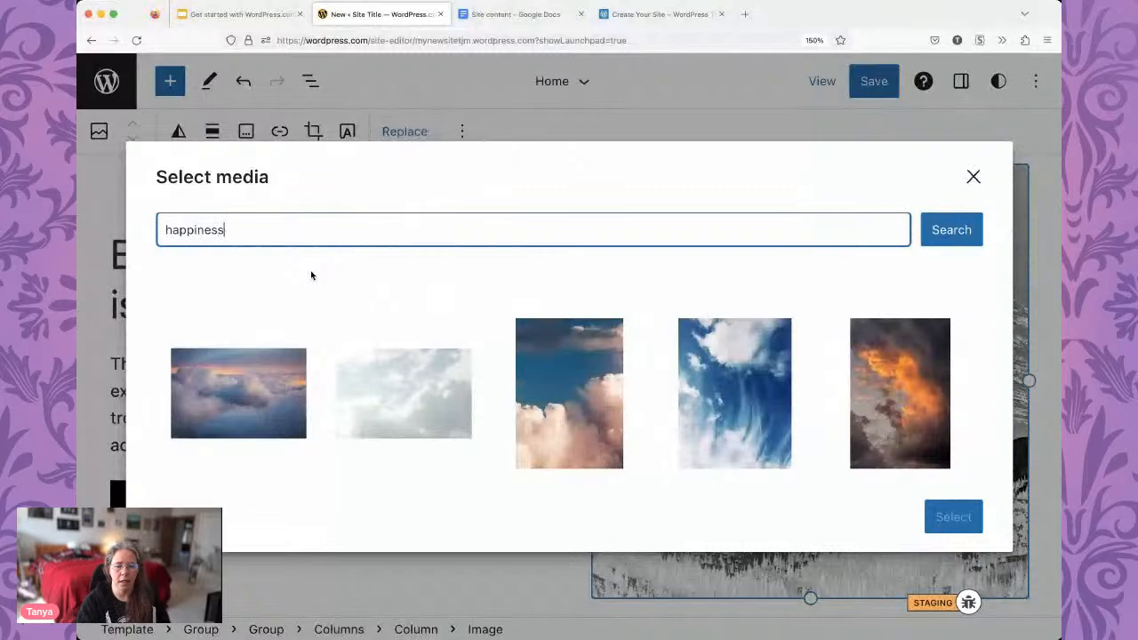
{"action": "key", "text": "Return"}
Insert the photo of two yellow smiley plush faces in an emoji-patterned box as the replacement image.
{"action": "scroll", "coordinate": [663, 320], "scroll_direction": "down", "scroll_amount": 5}
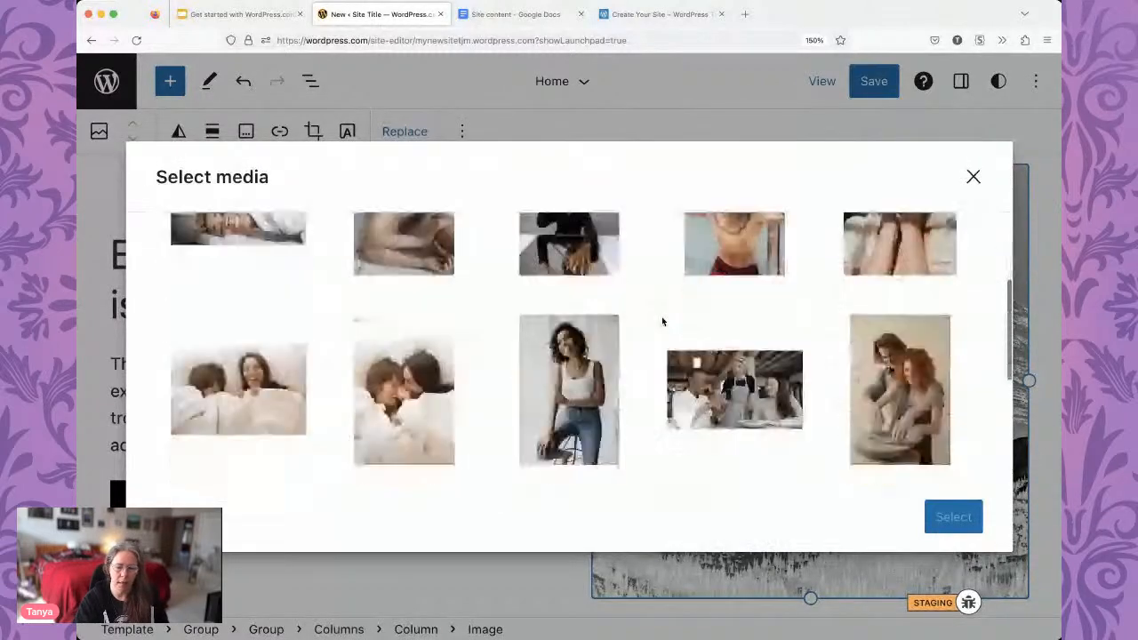
{"action": "scroll", "coordinate": [662, 321], "scroll_direction": "down", "scroll_amount": 10}
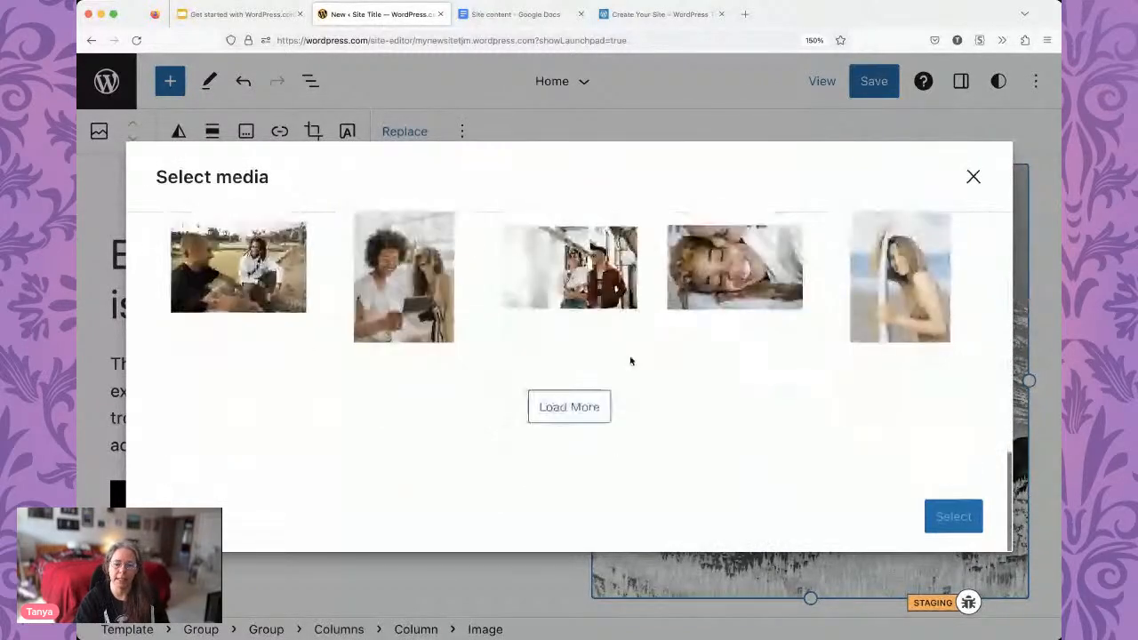
{"action": "scroll", "coordinate": [627, 325], "scroll_direction": "down", "scroll_amount": 5}
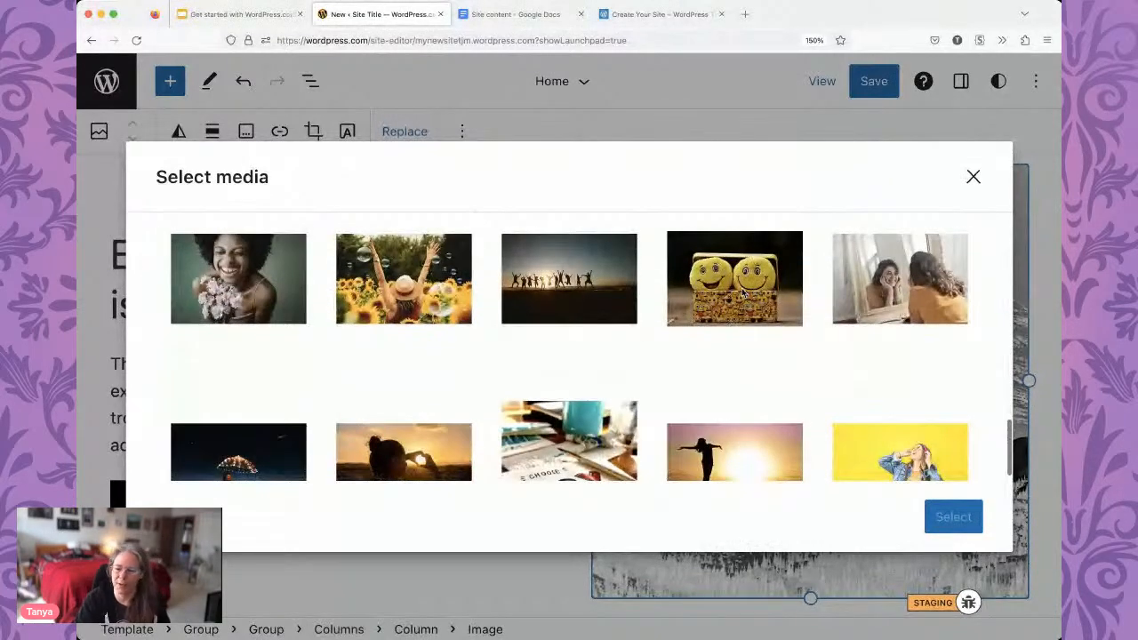
{"action": "left_click", "coordinate": [743, 294]}
{"action": "left_click", "coordinate": [953, 516]}
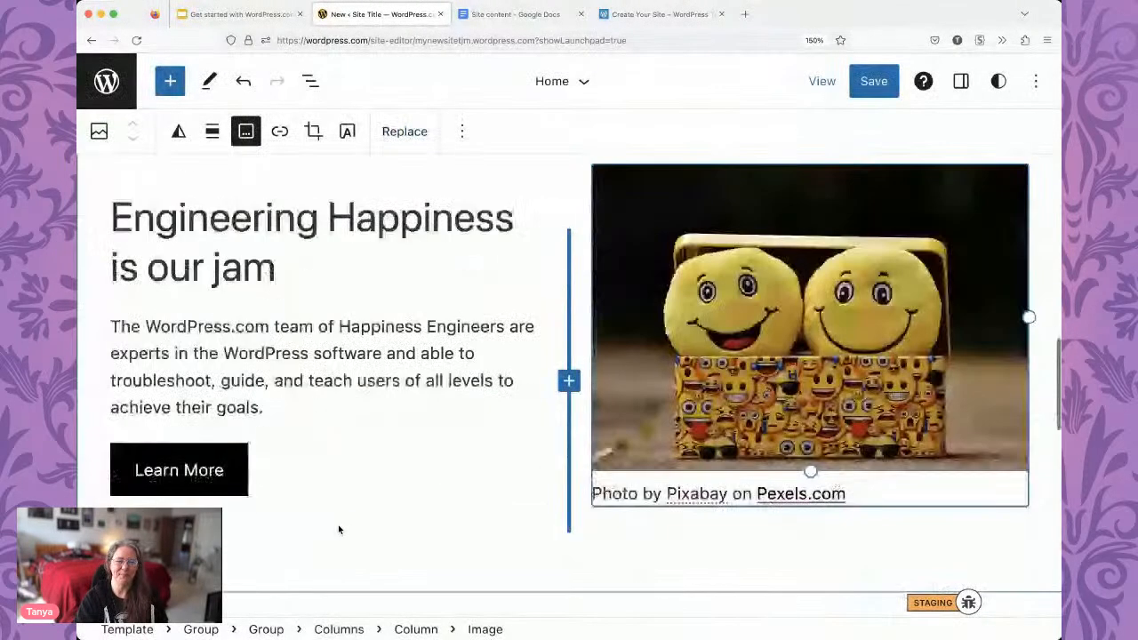
{"action": "scroll", "coordinate": [716, 432], "scroll_direction": "up", "scroll_amount": 2}
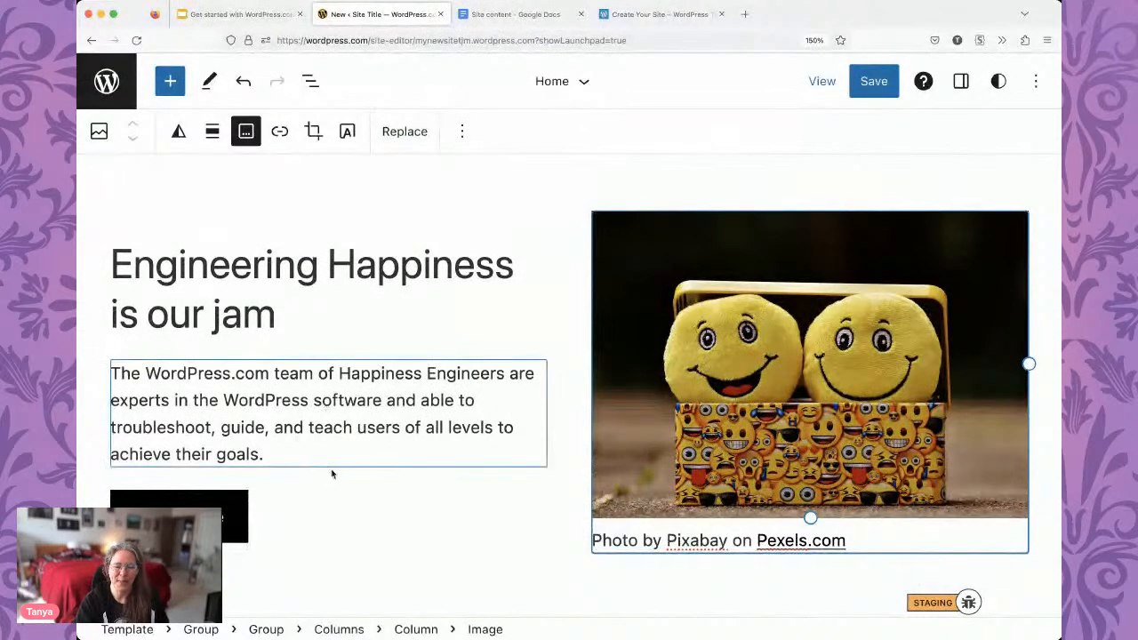
Select the Query Loop block of the Recent News section in the block list and set its items per page to 3.
{"action": "scroll", "coordinate": [496, 495], "scroll_direction": "down", "scroll_amount": 5}
{"action": "scroll", "coordinate": [497, 495], "scroll_direction": "down", "scroll_amount": 8}
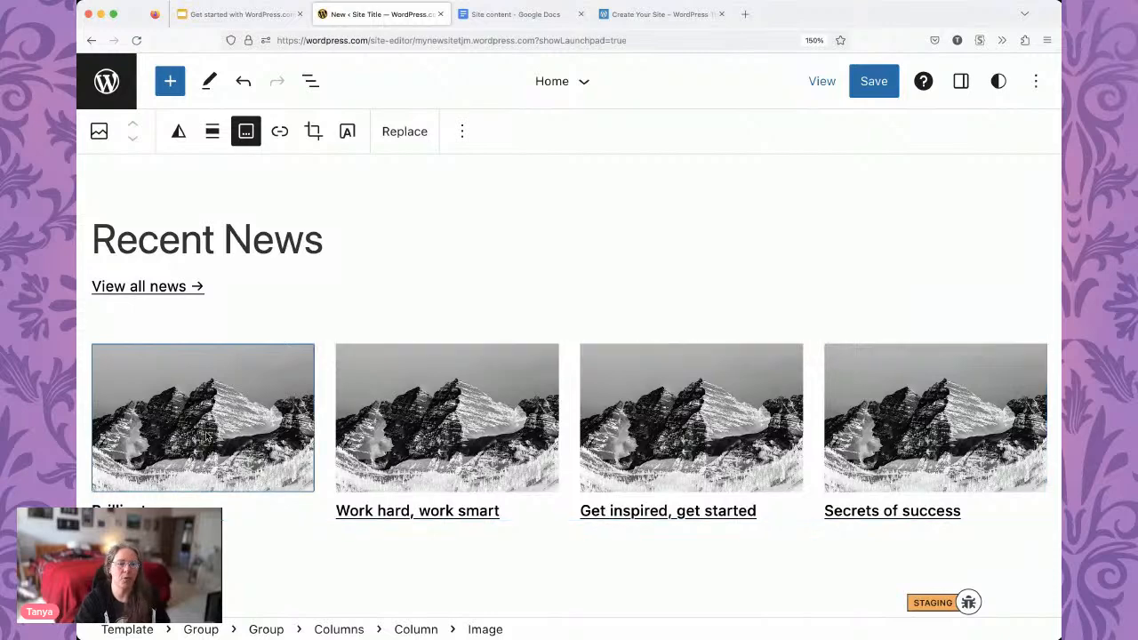
{"action": "left_click", "coordinate": [310, 81]}
{"action": "left_click", "coordinate": [530, 551]}
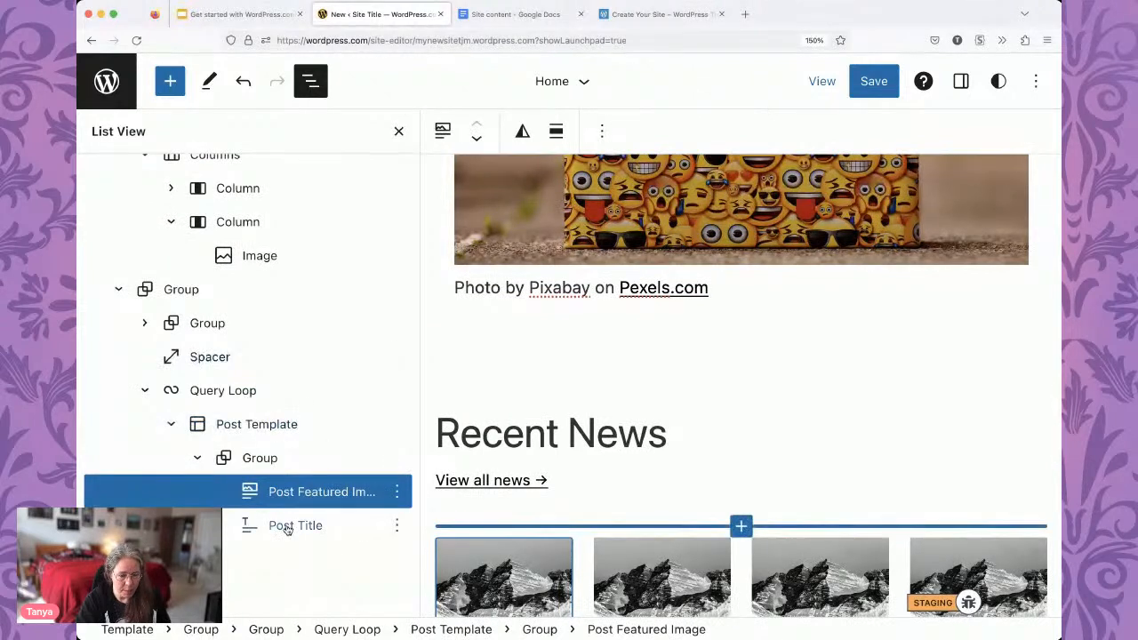
{"action": "left_click", "coordinate": [286, 496]}
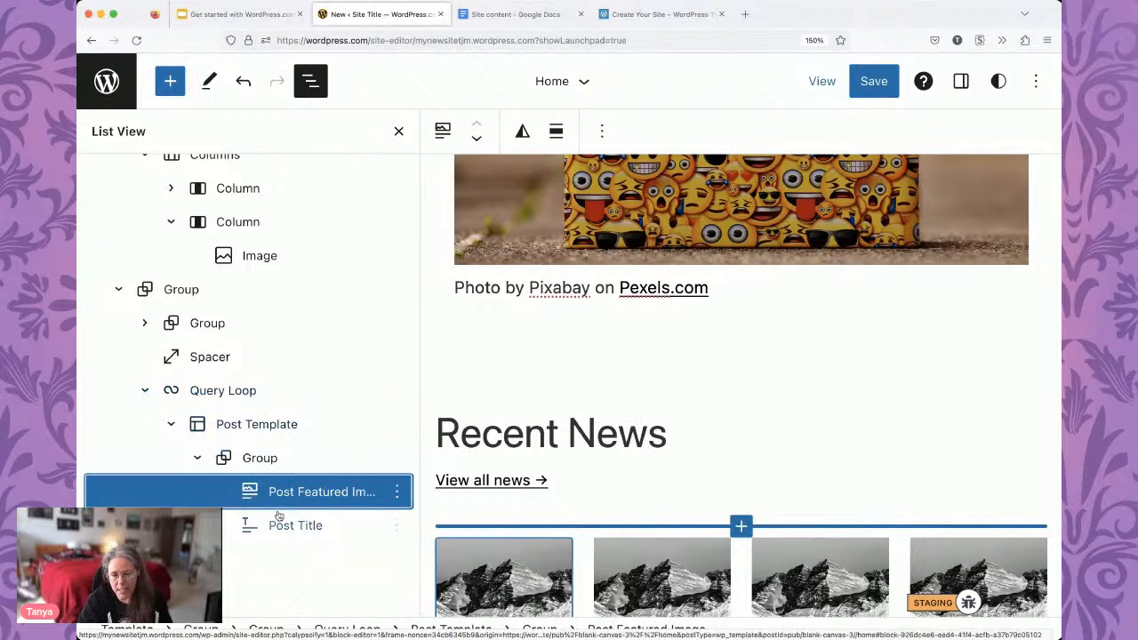
{"action": "left_click", "coordinate": [204, 391]}
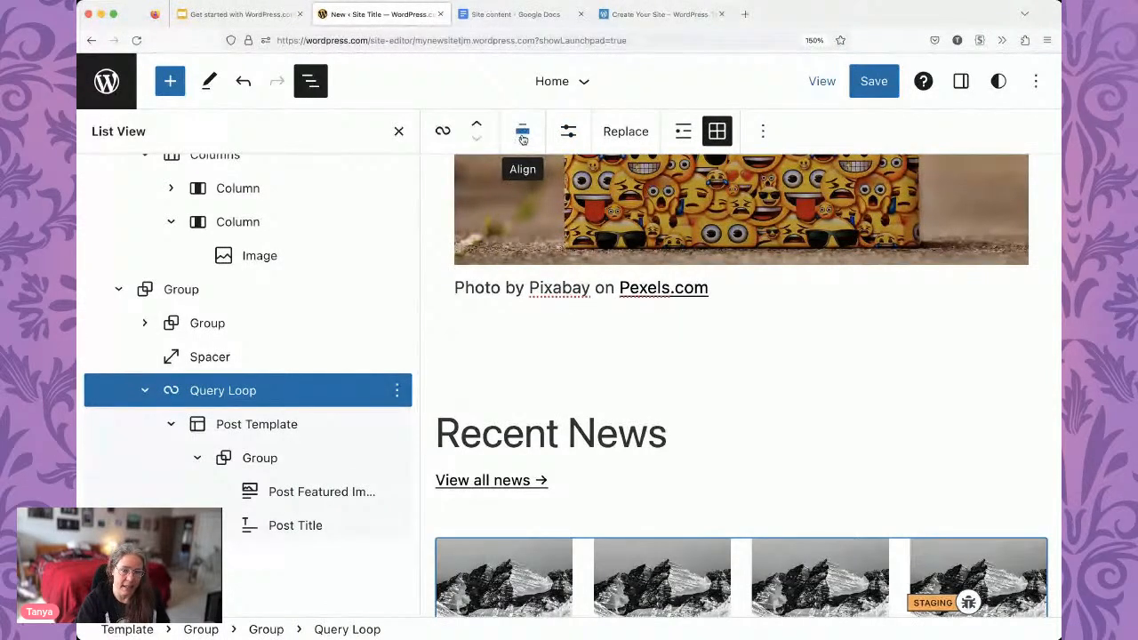
{"action": "left_click", "coordinate": [568, 134]}
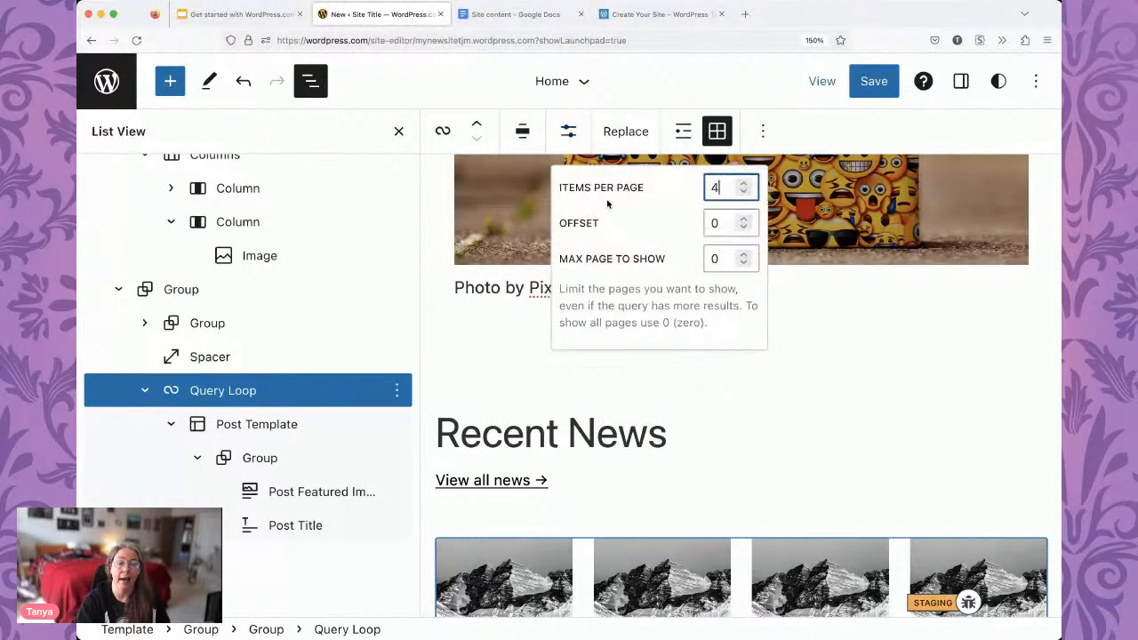
{"action": "left_click", "coordinate": [744, 192]}
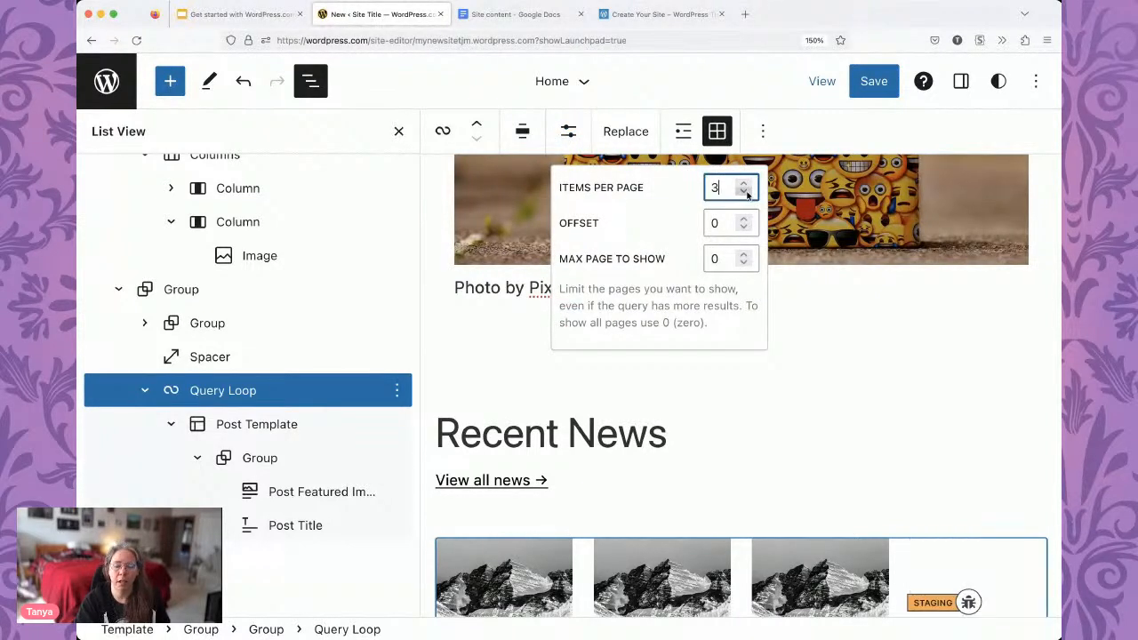
{"action": "scroll", "coordinate": [730, 478], "scroll_direction": "down", "scroll_amount": 2}
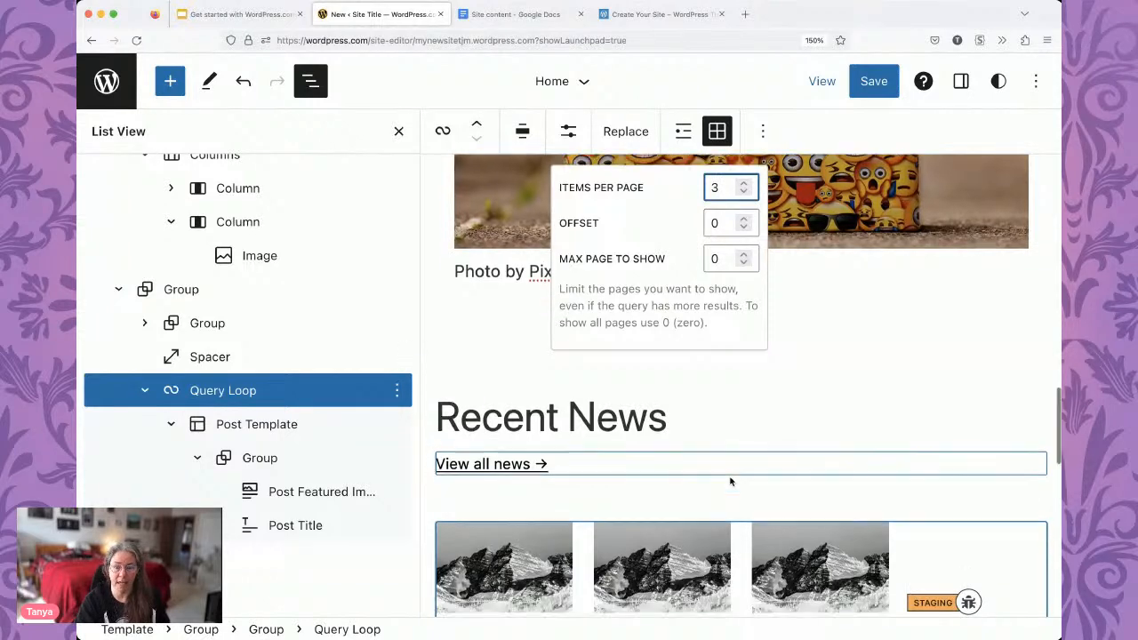
{"action": "scroll", "coordinate": [730, 481], "scroll_direction": "down", "scroll_amount": 1}
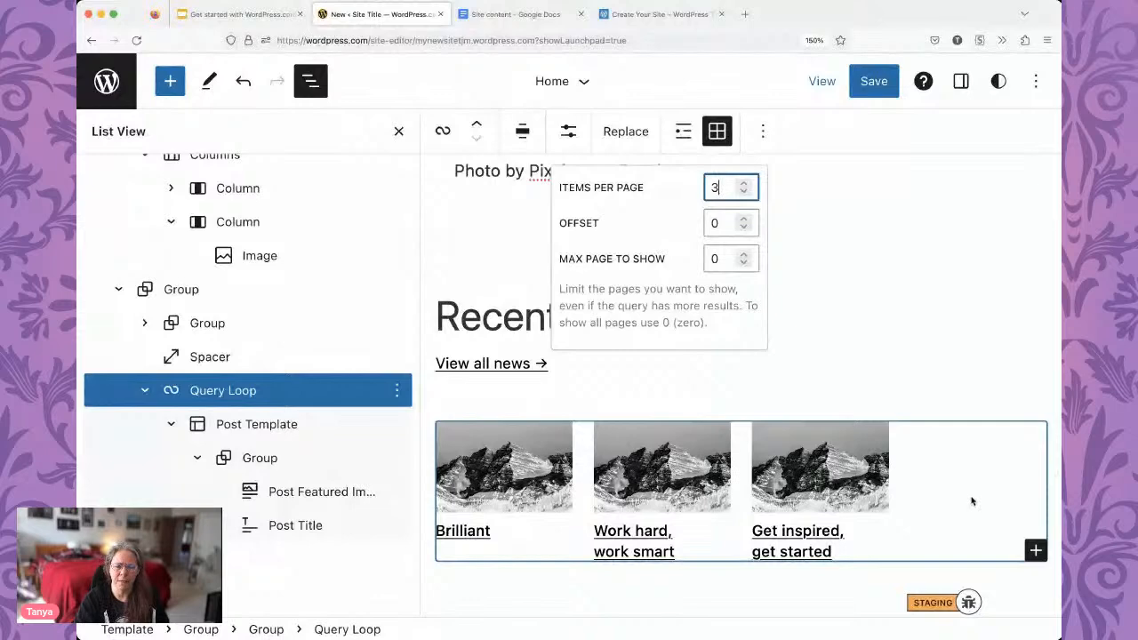
Open the Query Loop's block settings and set the number of columns to 3.
{"action": "left_click", "coordinate": [961, 82]}
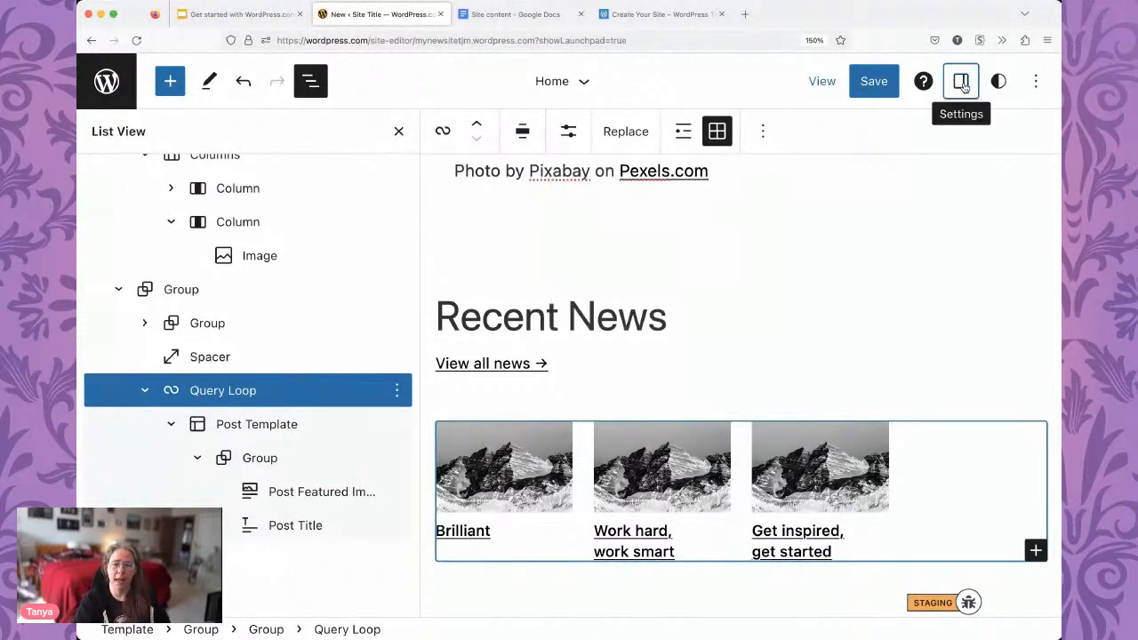
{"action": "left_click", "coordinate": [399, 130]}
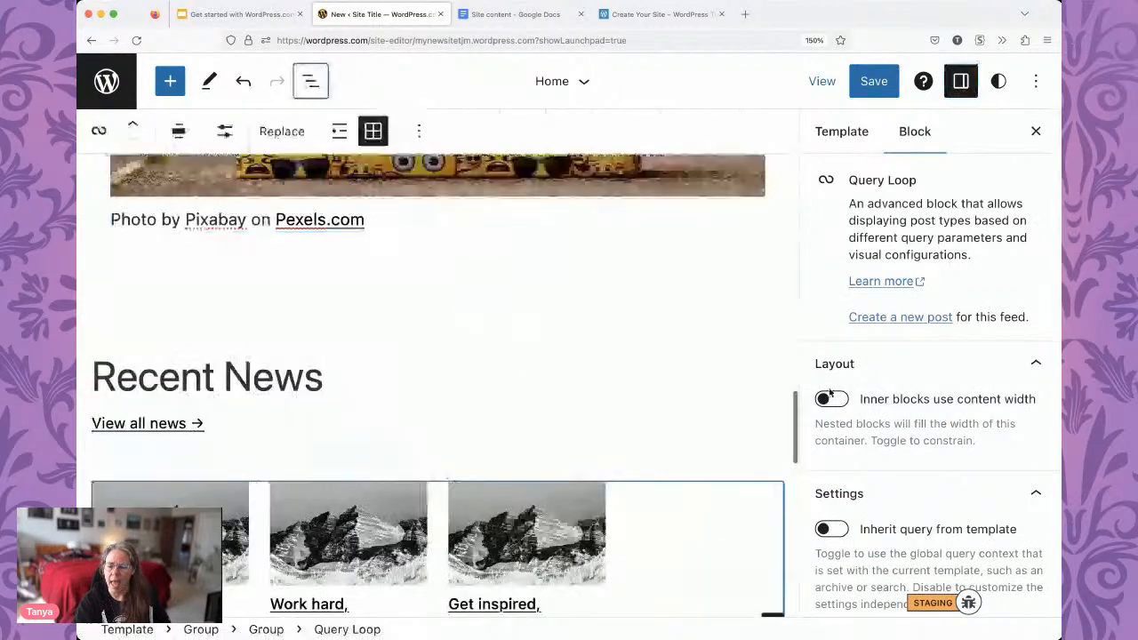
{"action": "scroll", "coordinate": [965, 309], "scroll_direction": "down", "scroll_amount": 5}
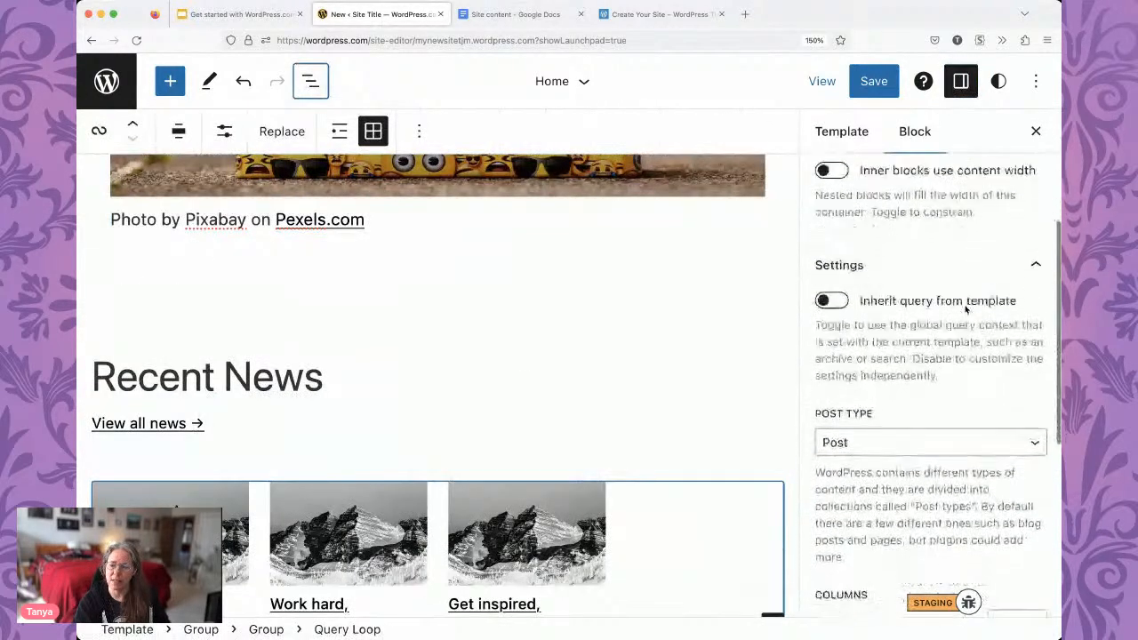
{"action": "scroll", "coordinate": [966, 309], "scroll_direction": "down", "scroll_amount": 5}
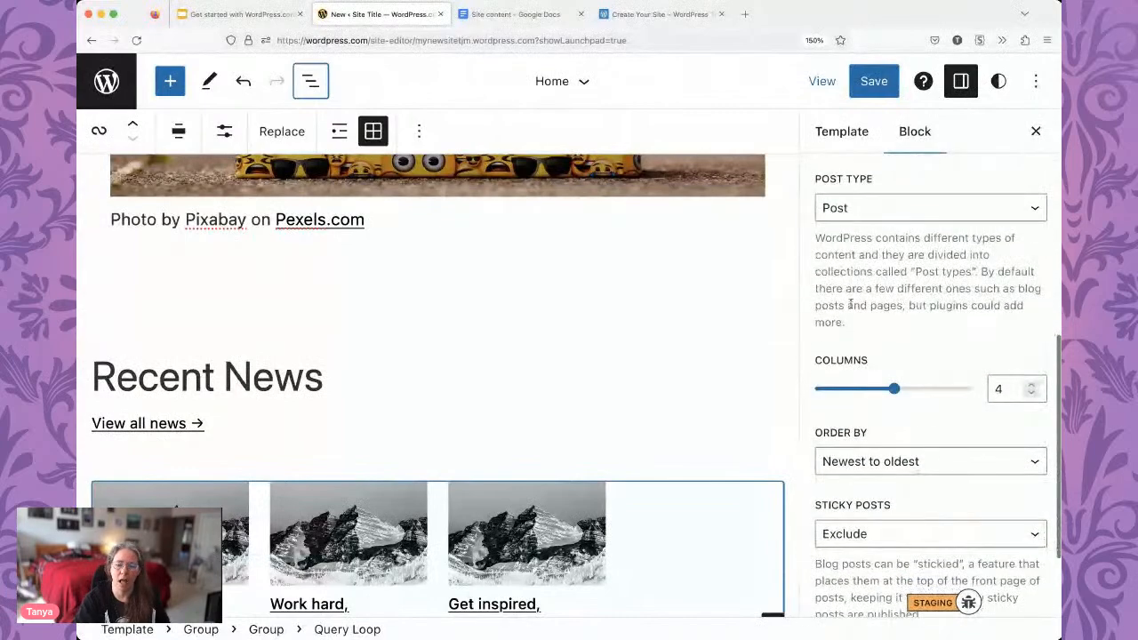
{"action": "left_click", "coordinate": [1031, 392]}
{"action": "scroll", "coordinate": [978, 344], "scroll_direction": "down", "scroll_amount": 3}
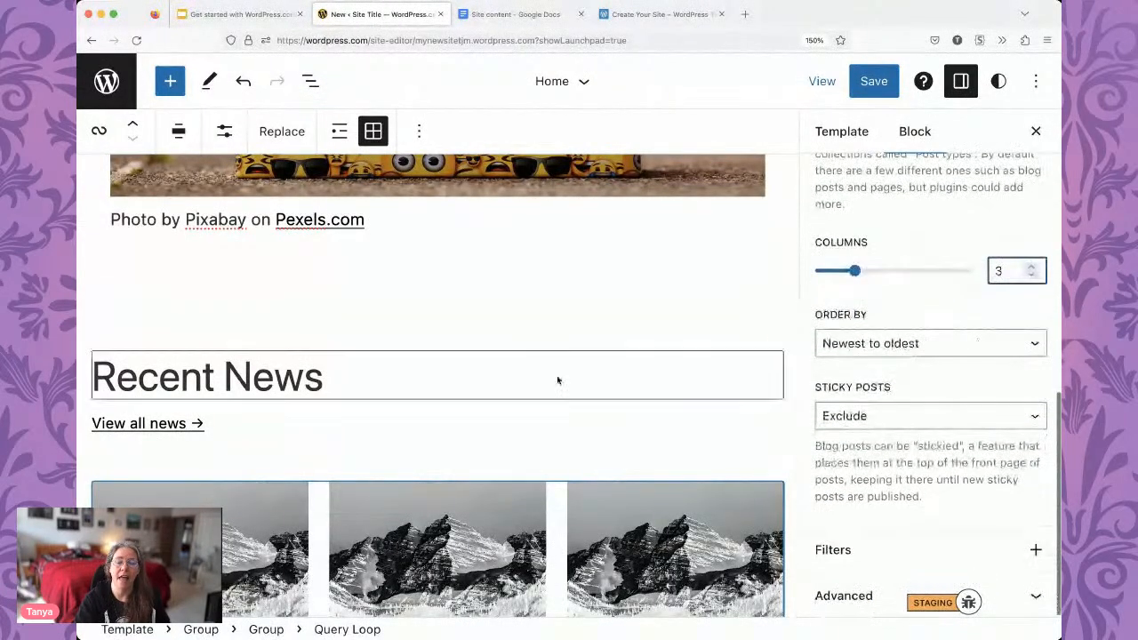
Select the Post Featured Image block of the Recent News posts and open its style settings.
{"action": "scroll", "coordinate": [560, 376], "scroll_direction": "down", "scroll_amount": 4}
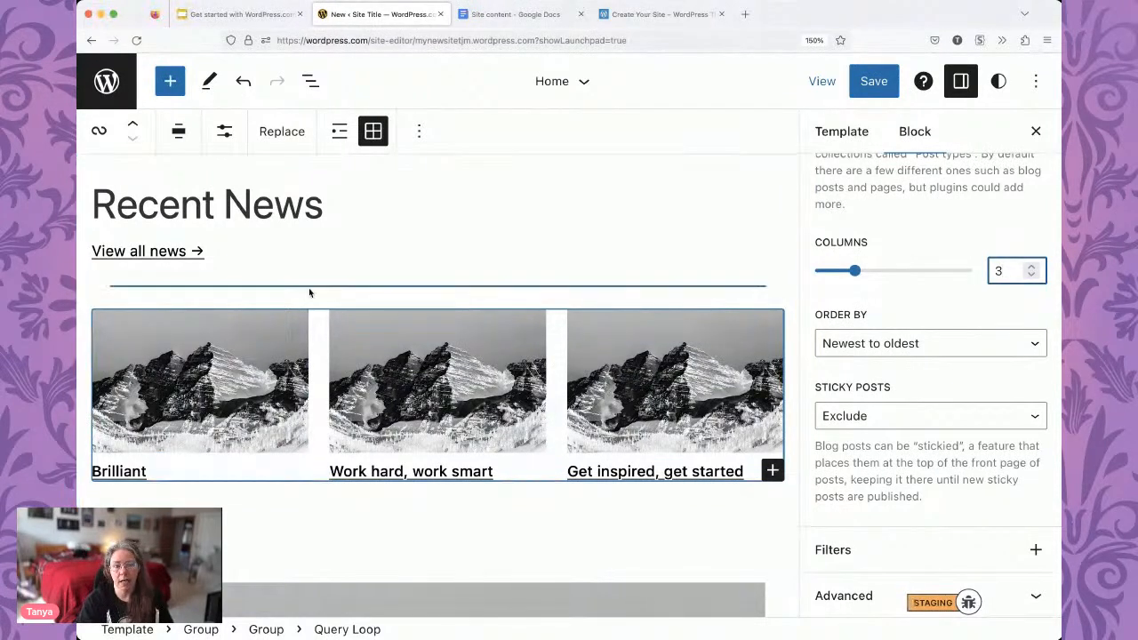
{"action": "left_click", "coordinate": [311, 81]}
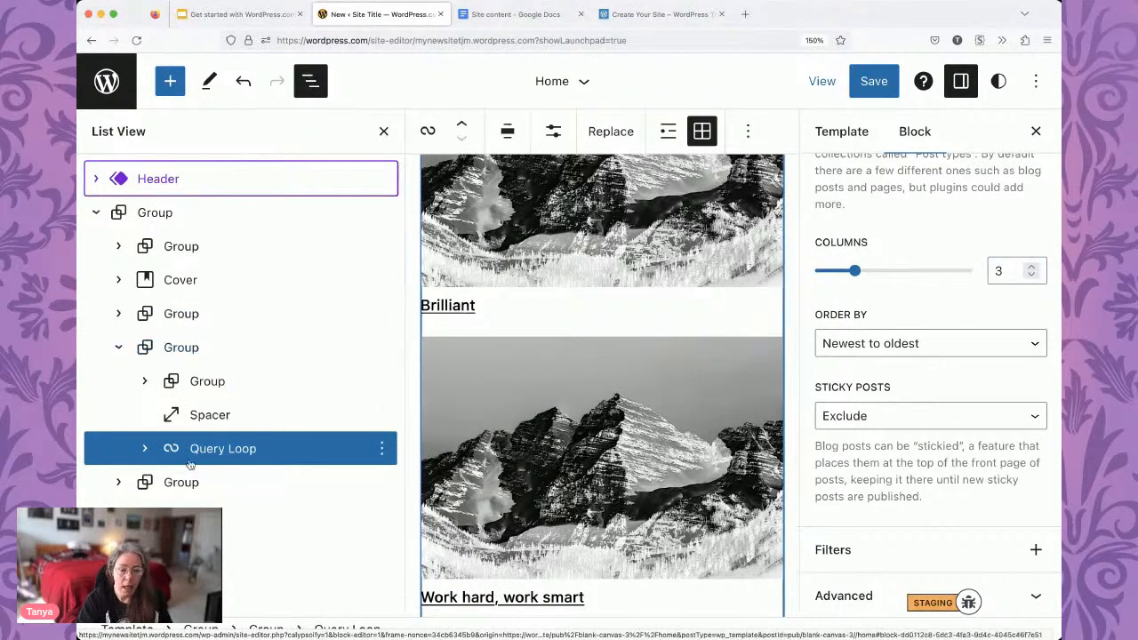
{"action": "left_click", "coordinate": [564, 435]}
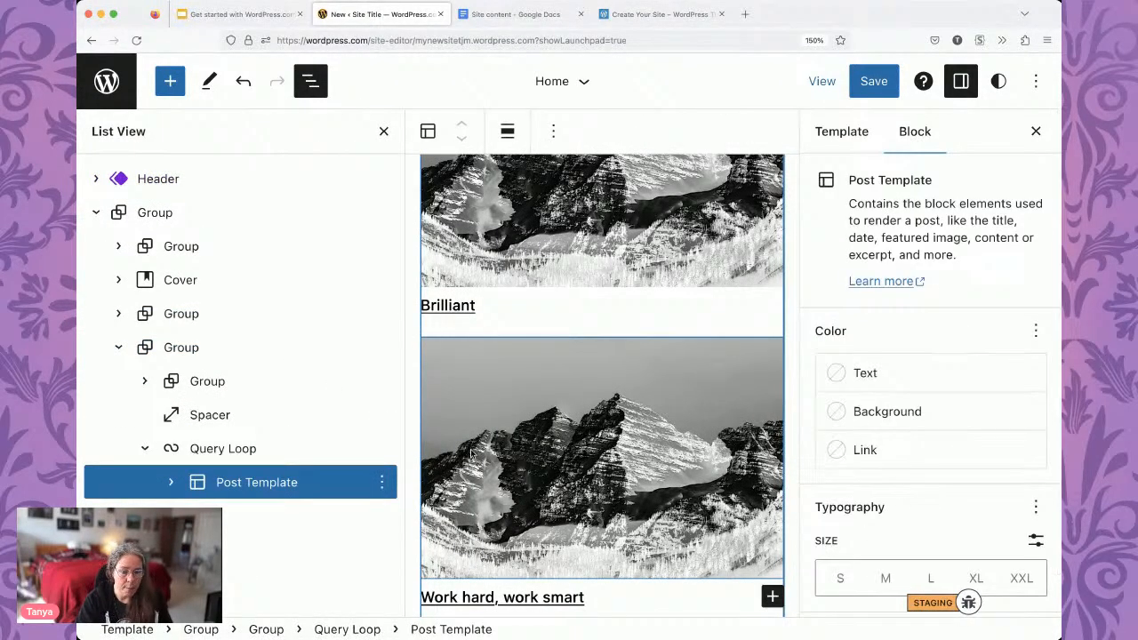
{"action": "left_click", "coordinate": [524, 452]}
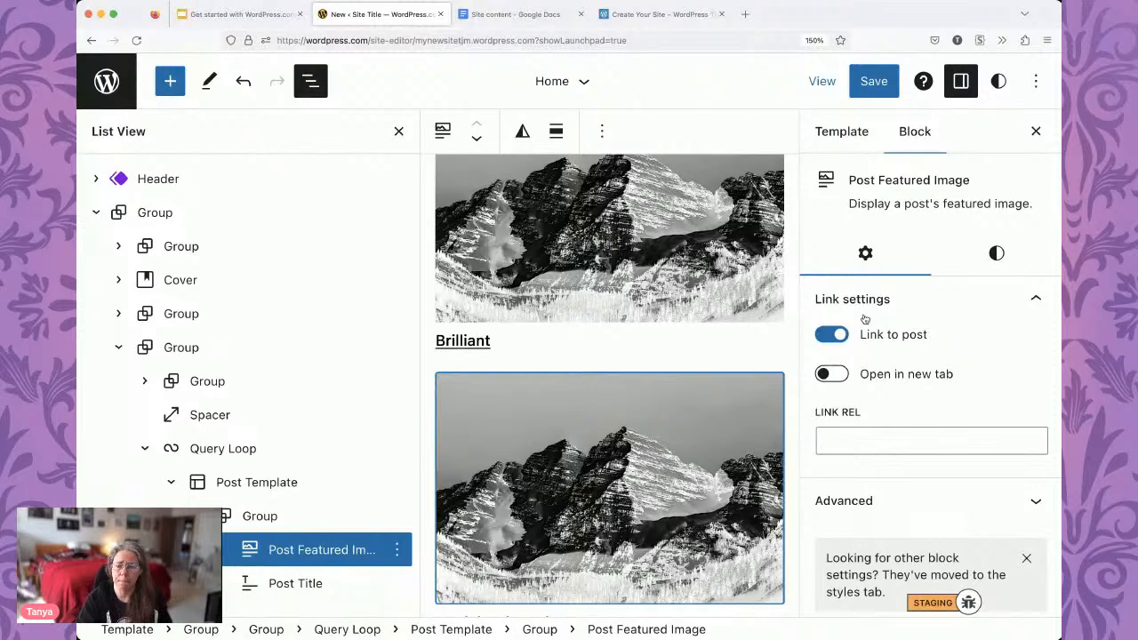
{"action": "left_click", "coordinate": [1003, 256]}
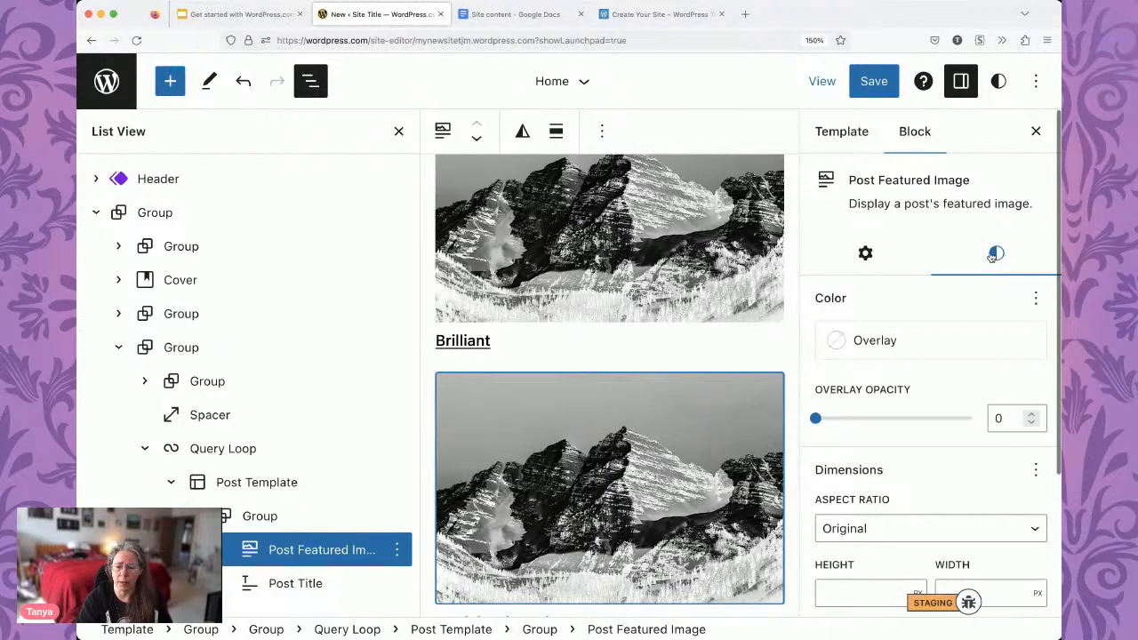
Set the posts' featured image to a Square aspect ratio with a height and width of 300 px.
{"action": "scroll", "coordinate": [945, 406], "scroll_direction": "down", "scroll_amount": 5}
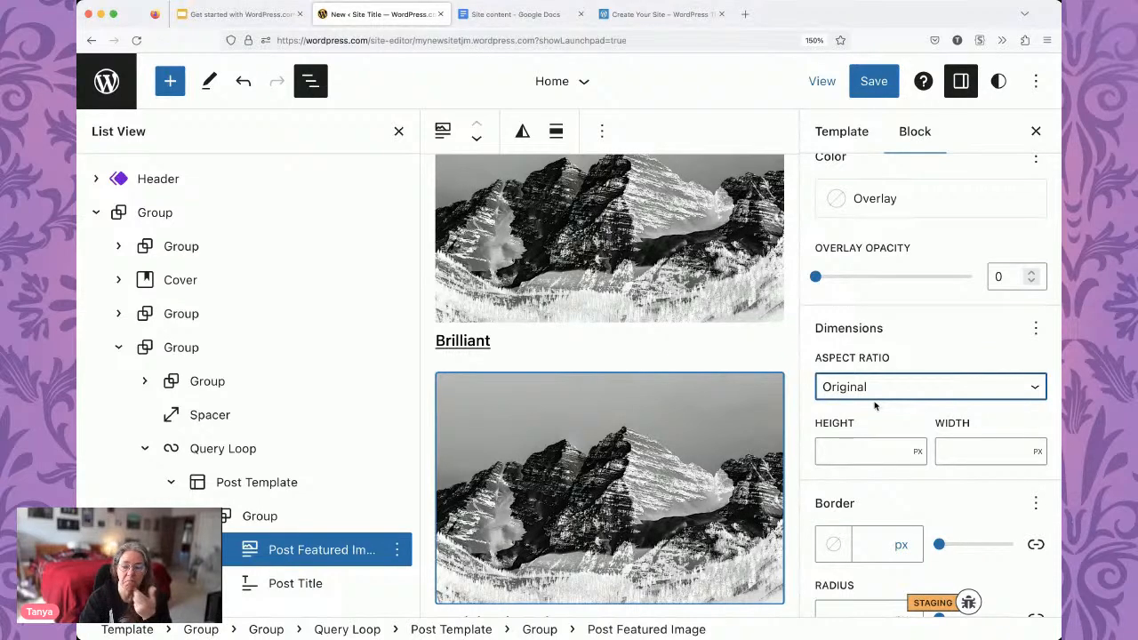
{"action": "key", "text": "Down"}
{"action": "left_click", "coordinate": [850, 451]}
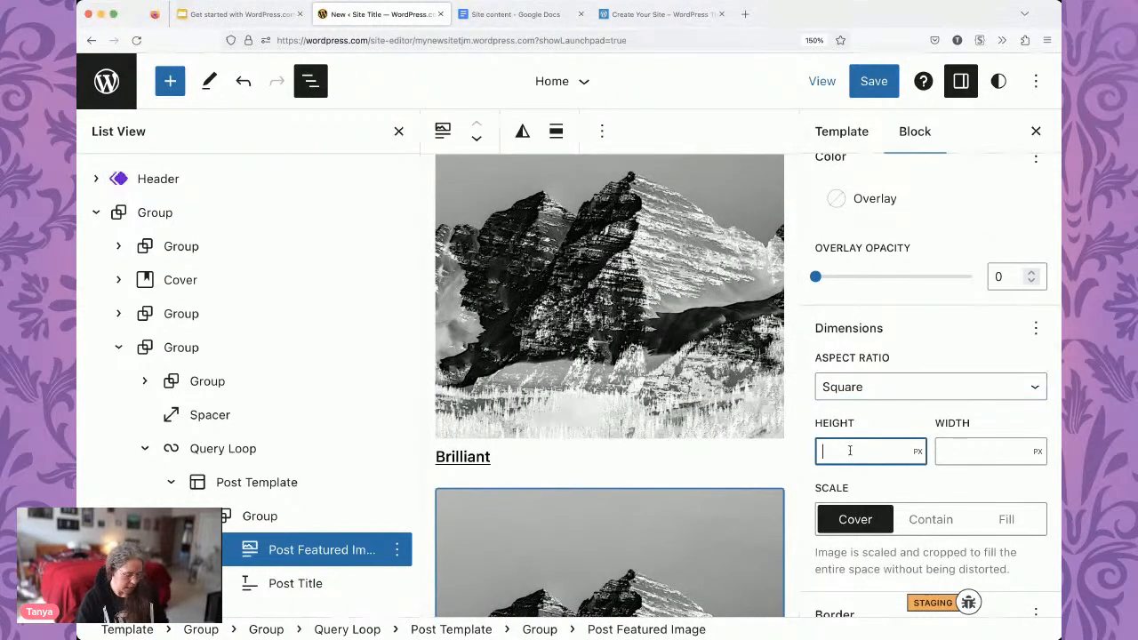
{"action": "type", "text": "300"}
{"action": "key", "text": "Tab"}
{"action": "type", "text": "300"}
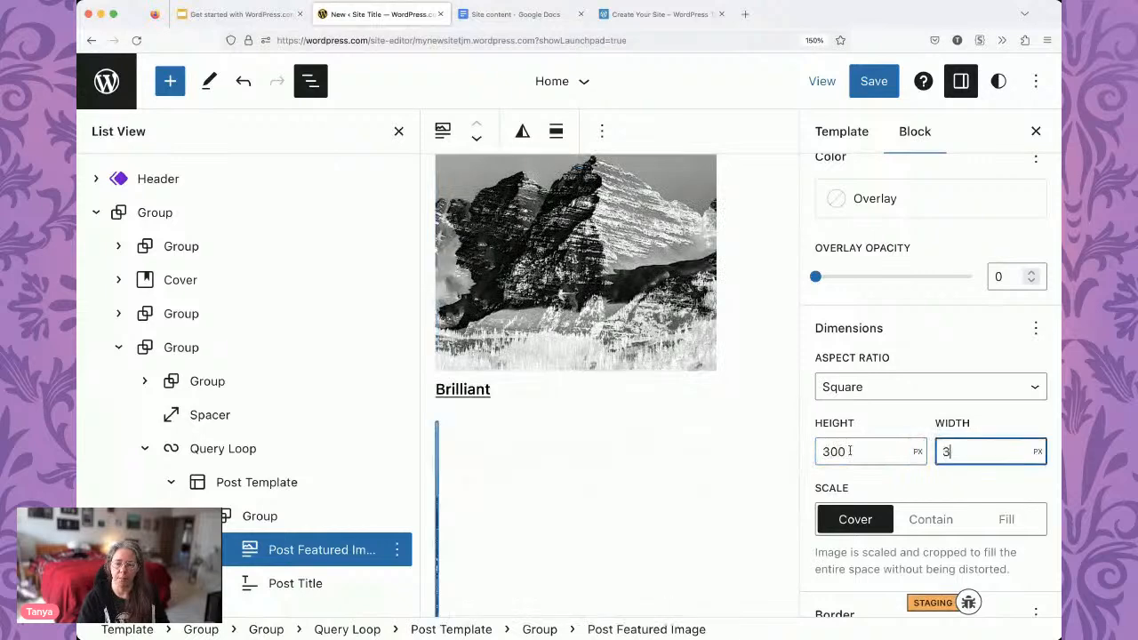
{"action": "key", "text": "Tab"}
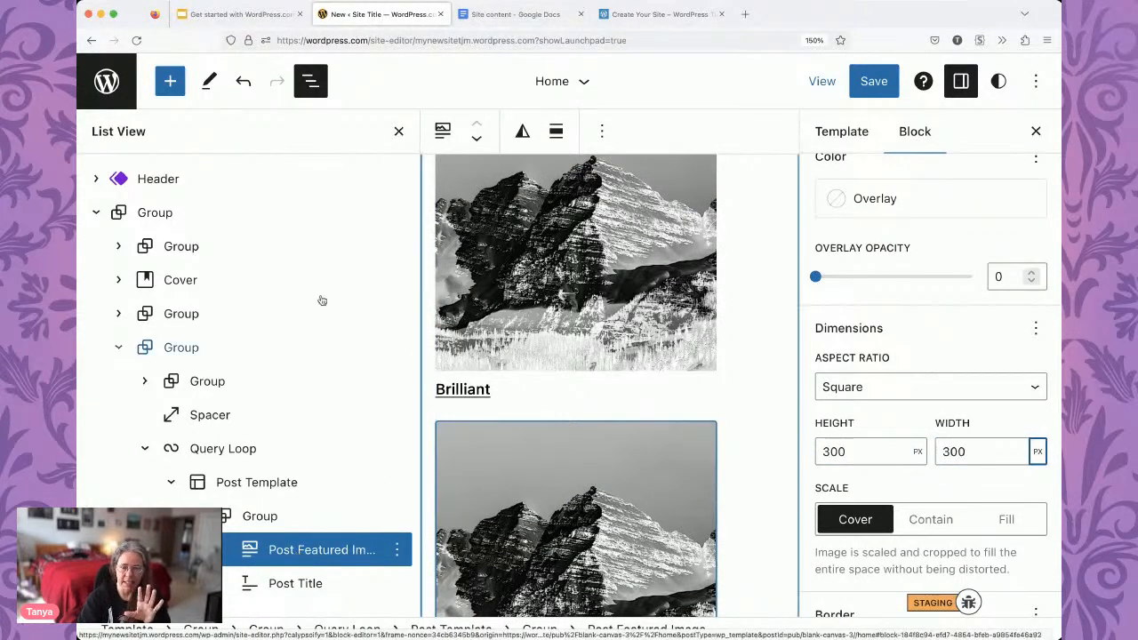
{"action": "left_click", "coordinate": [399, 133]}
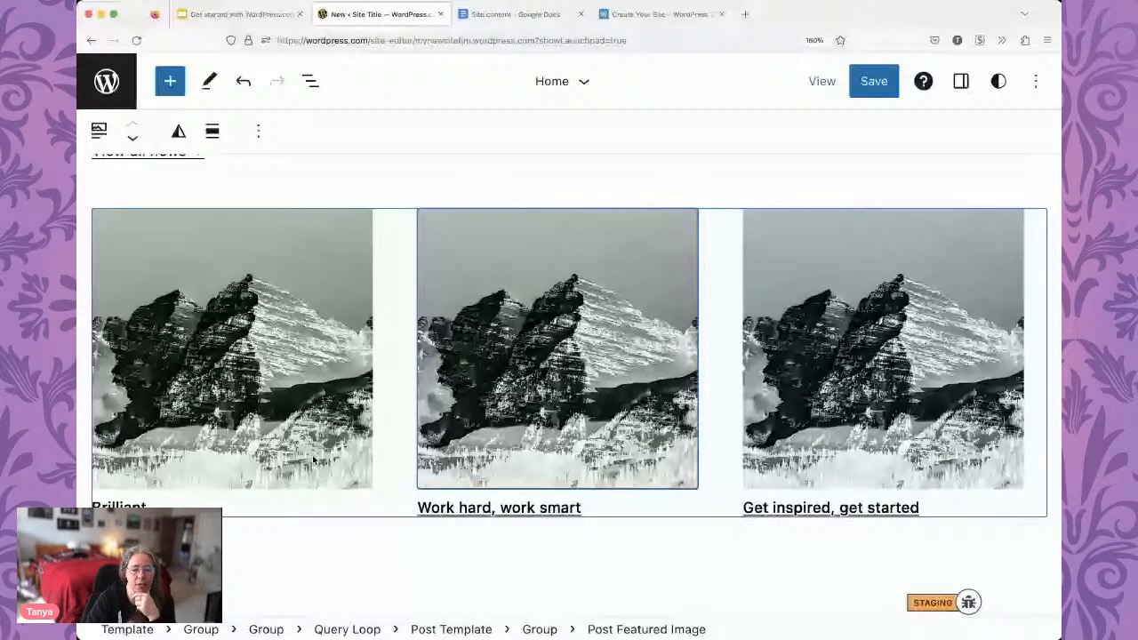
Examine the Post Template and Post Featured Image blocks nested inside the Query Loop in the block list.
{"action": "left_click", "coordinate": [310, 82]}
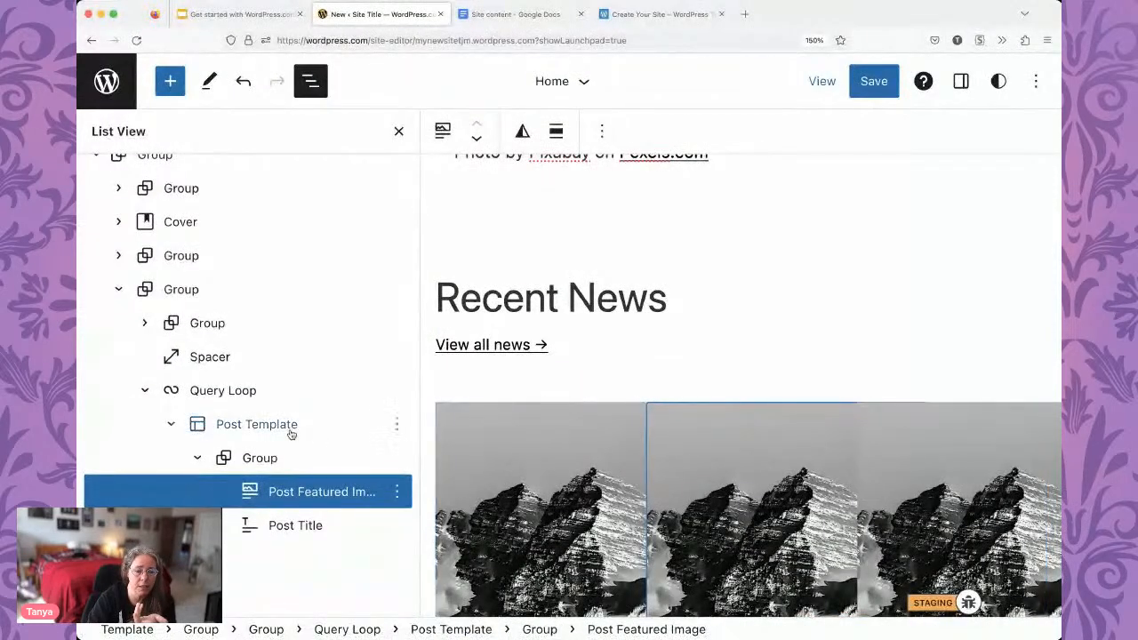
{"action": "left_click", "coordinate": [211, 425]}
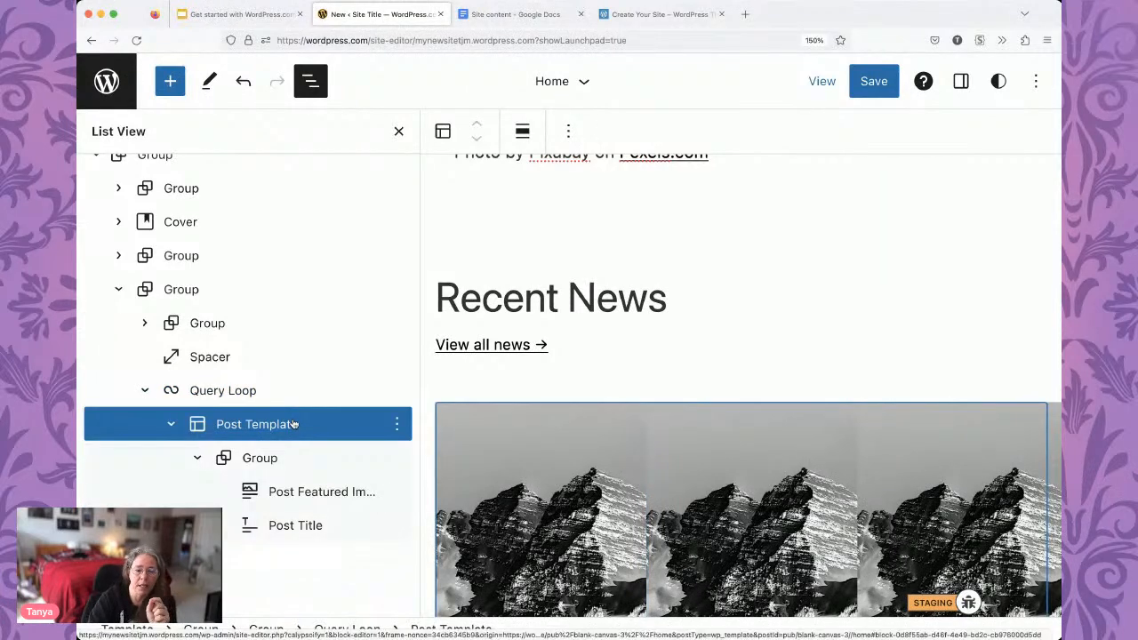
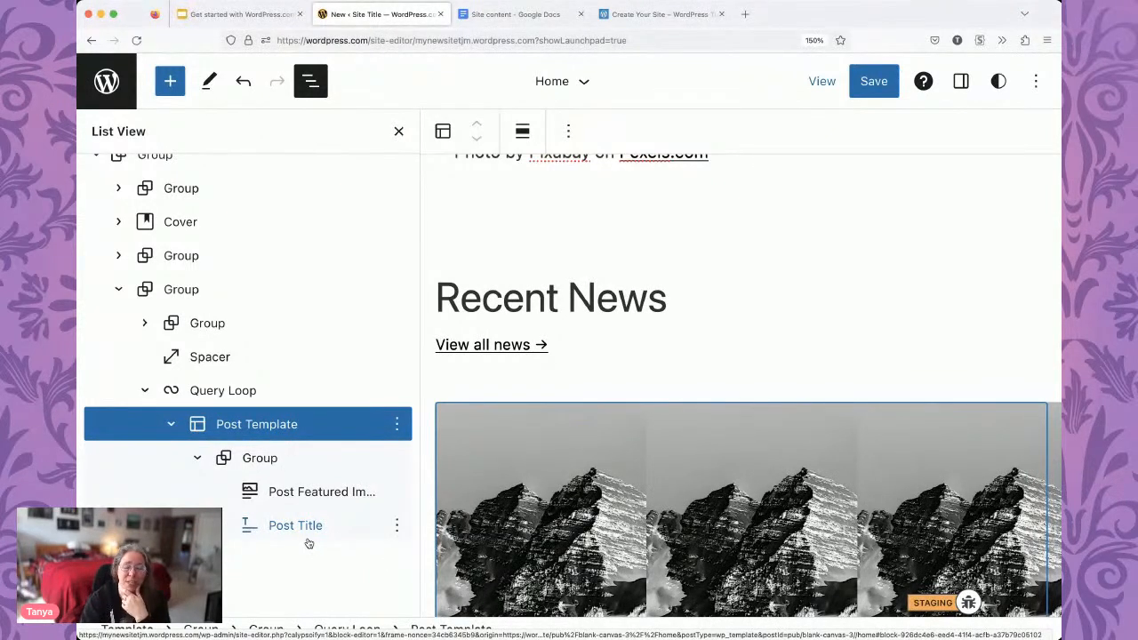
{"action": "left_click", "coordinate": [281, 494]}
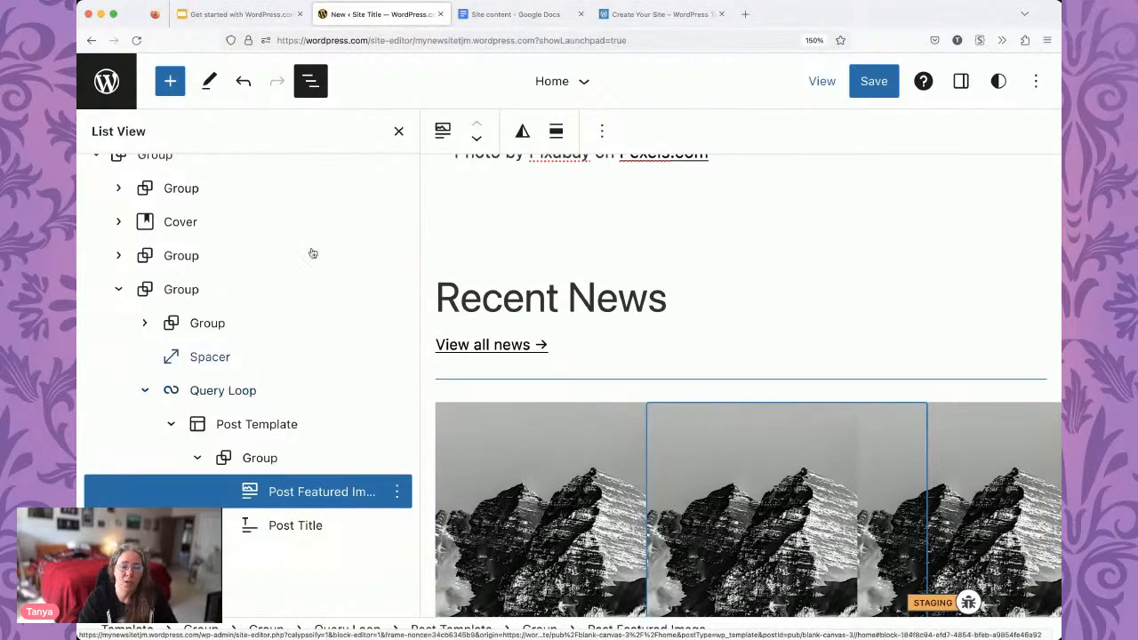
{"action": "left_click", "coordinate": [398, 130]}
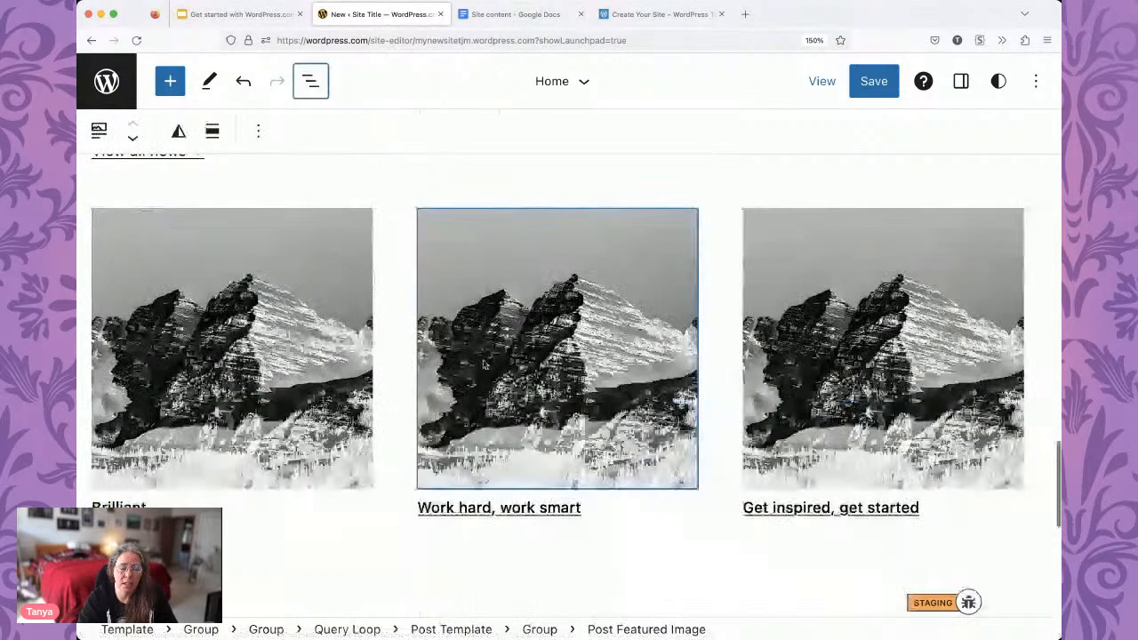
Center-align the post titles below the Recent News featured images.
{"action": "scroll", "coordinate": [569, 355], "scroll_direction": "down", "scroll_amount": 2}
{"action": "scroll", "coordinate": [569, 356], "scroll_direction": "up", "scroll_amount": 1}
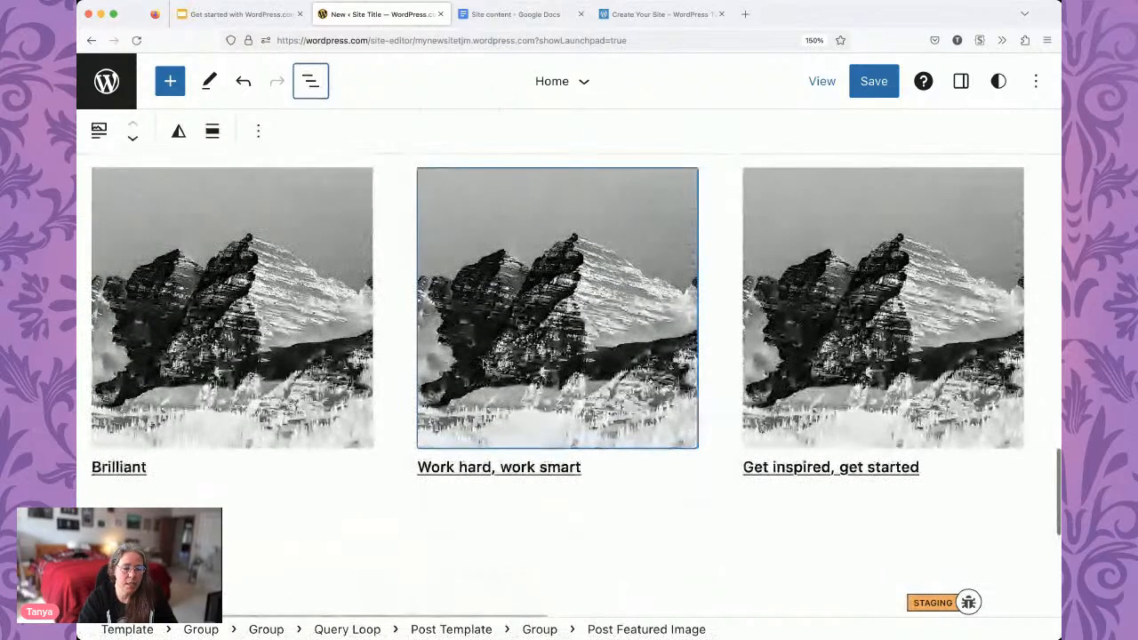
{"action": "left_click", "coordinate": [138, 471]}
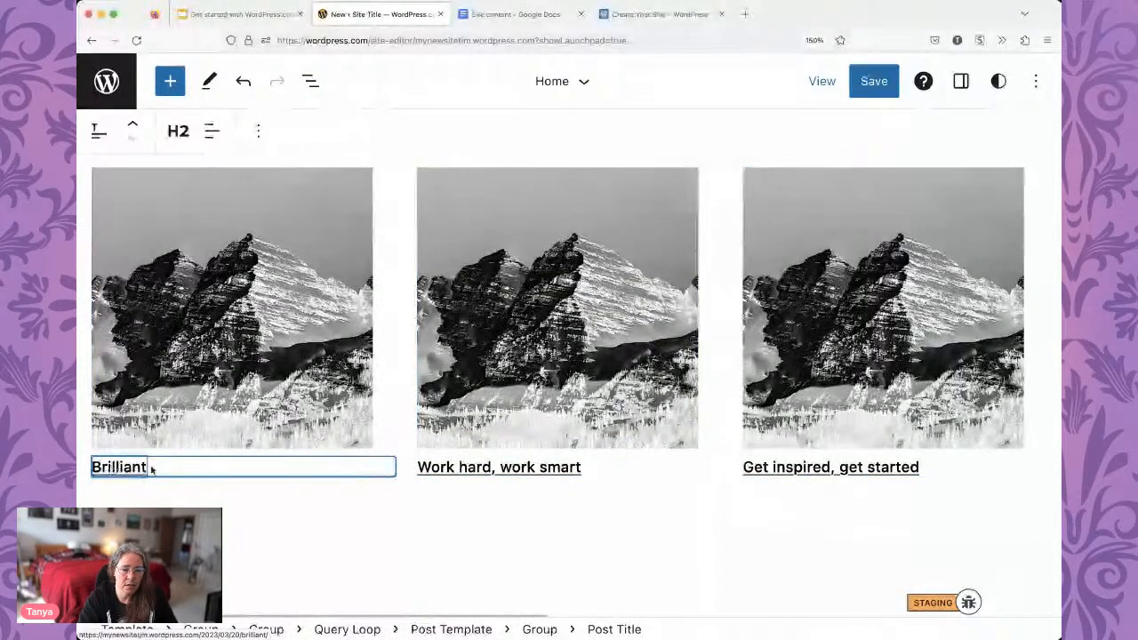
{"action": "left_click", "coordinate": [212, 131]}
{"action": "left_click", "coordinate": [240, 228]}
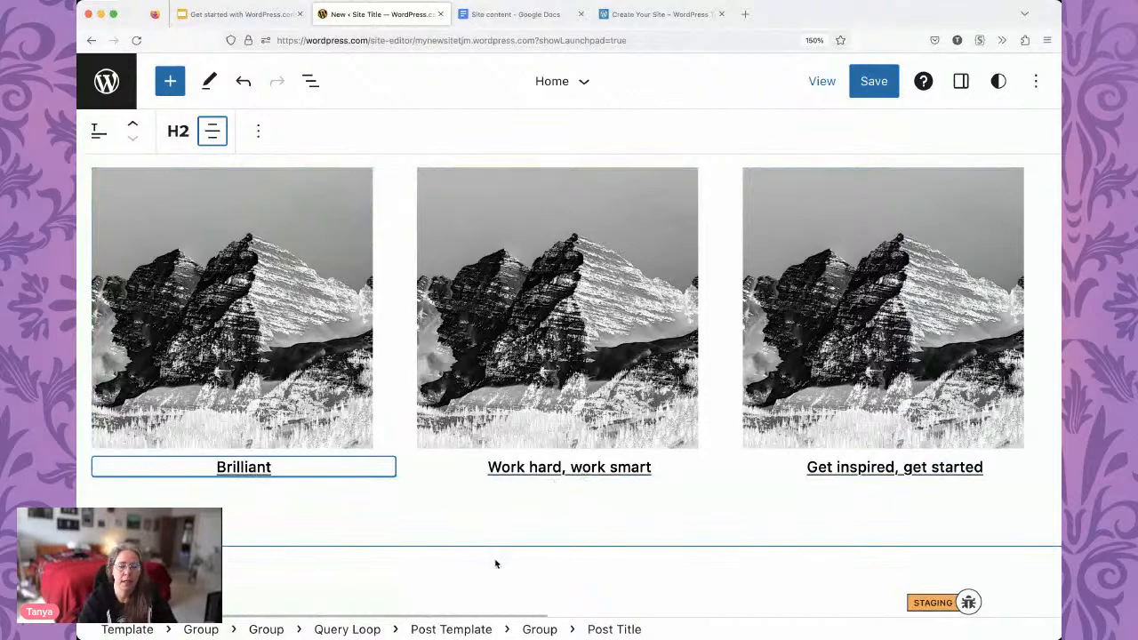
Replace the heading "You are on the right track" with "There is support available when you need it" copied from the Site content document.
{"action": "scroll", "coordinate": [496, 563], "scroll_direction": "down", "scroll_amount": 5}
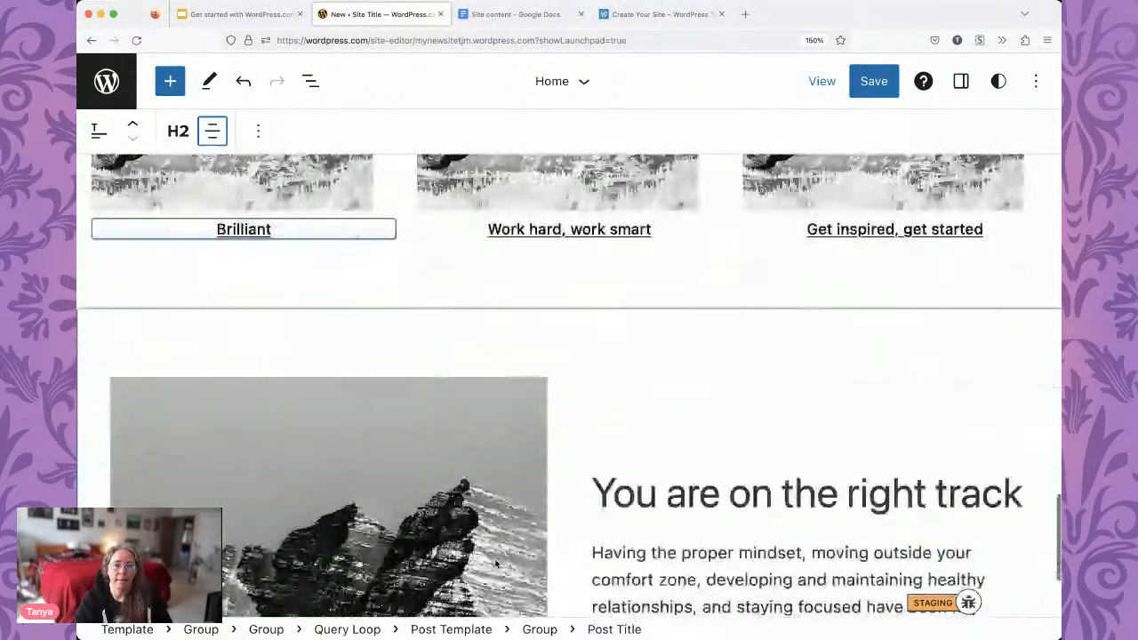
{"action": "scroll", "coordinate": [496, 563], "scroll_direction": "down", "scroll_amount": 4}
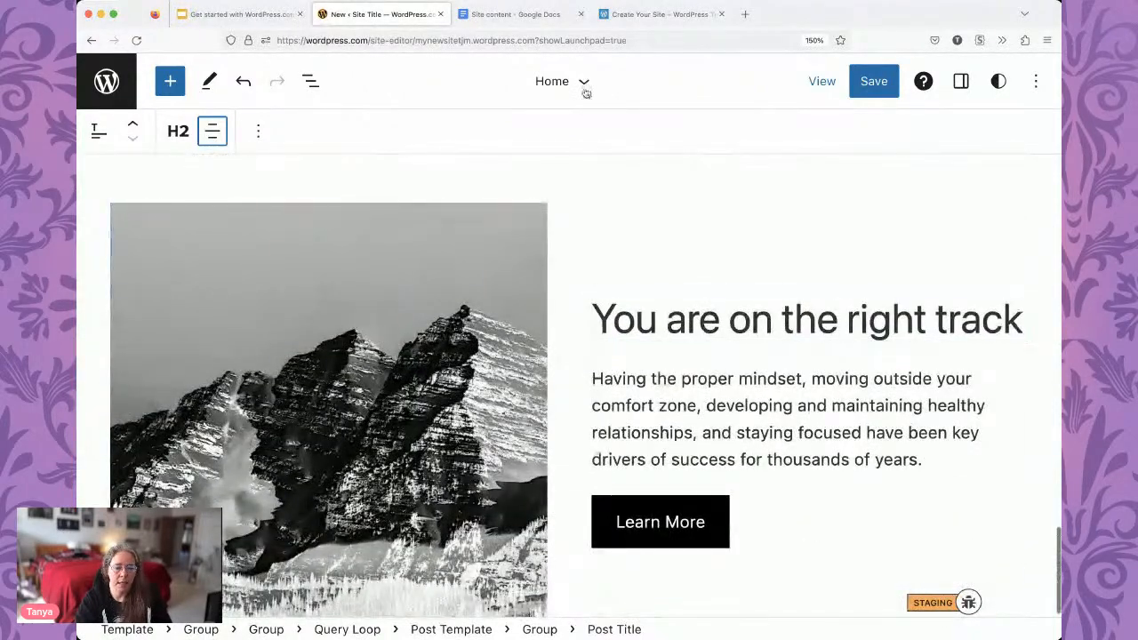
{"action": "left_click", "coordinate": [516, 15]}
{"action": "scroll", "coordinate": [383, 509], "scroll_direction": "down", "scroll_amount": 2}
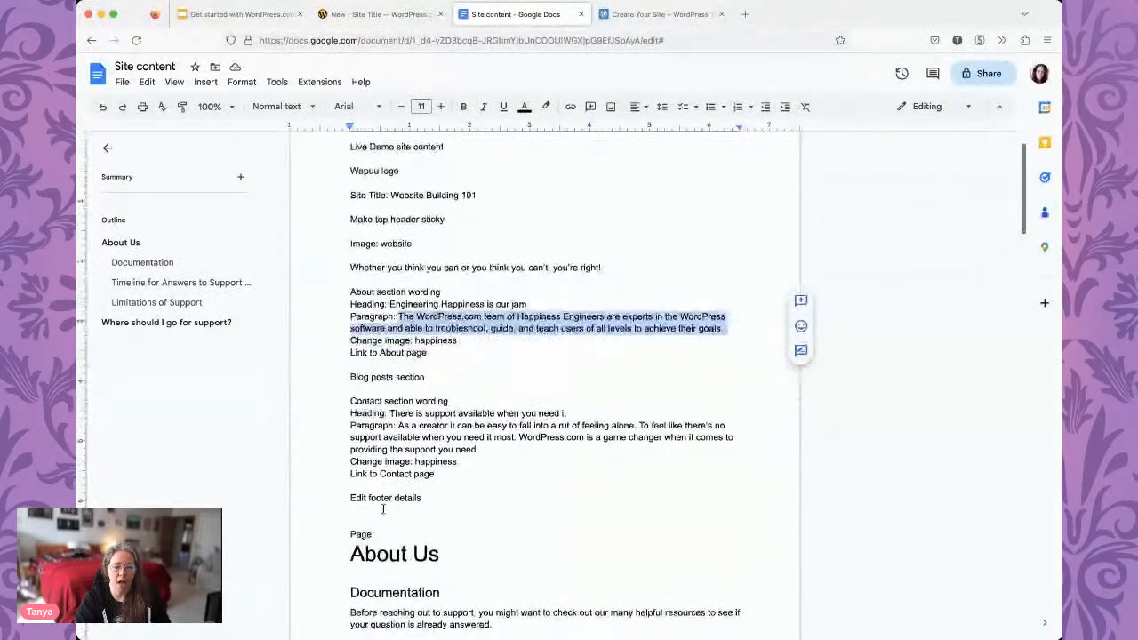
{"action": "left_click", "coordinate": [389, 414]}
{"action": "left_click", "coordinate": [570, 418], "text": "shift"}
{"action": "key", "text": "ctrl+c"}
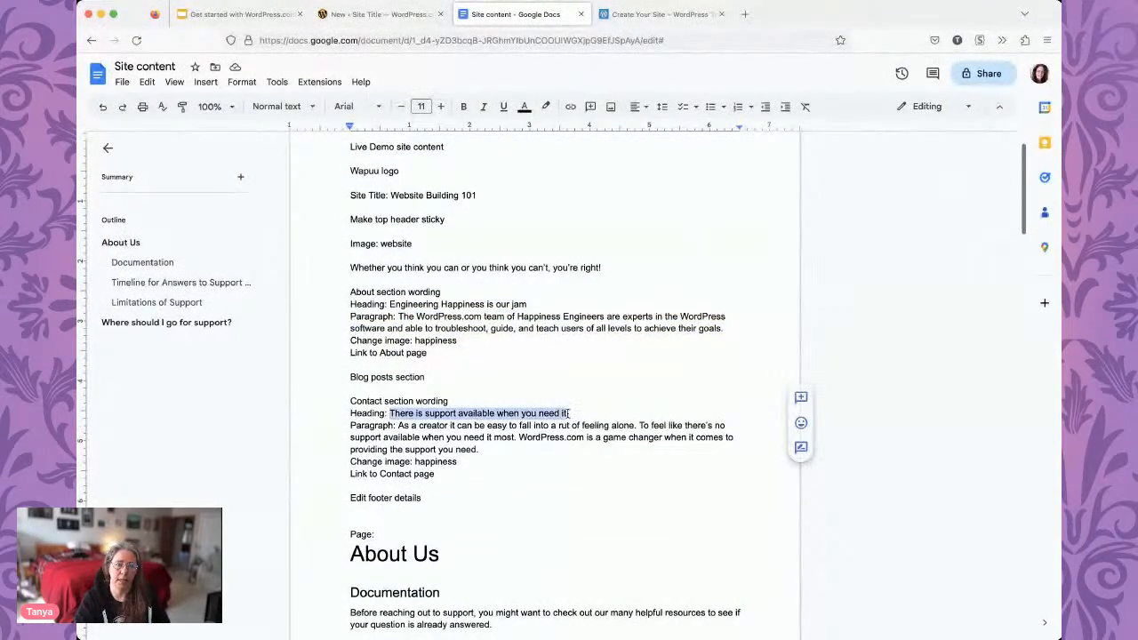
{"action": "left_click", "coordinate": [409, 16]}
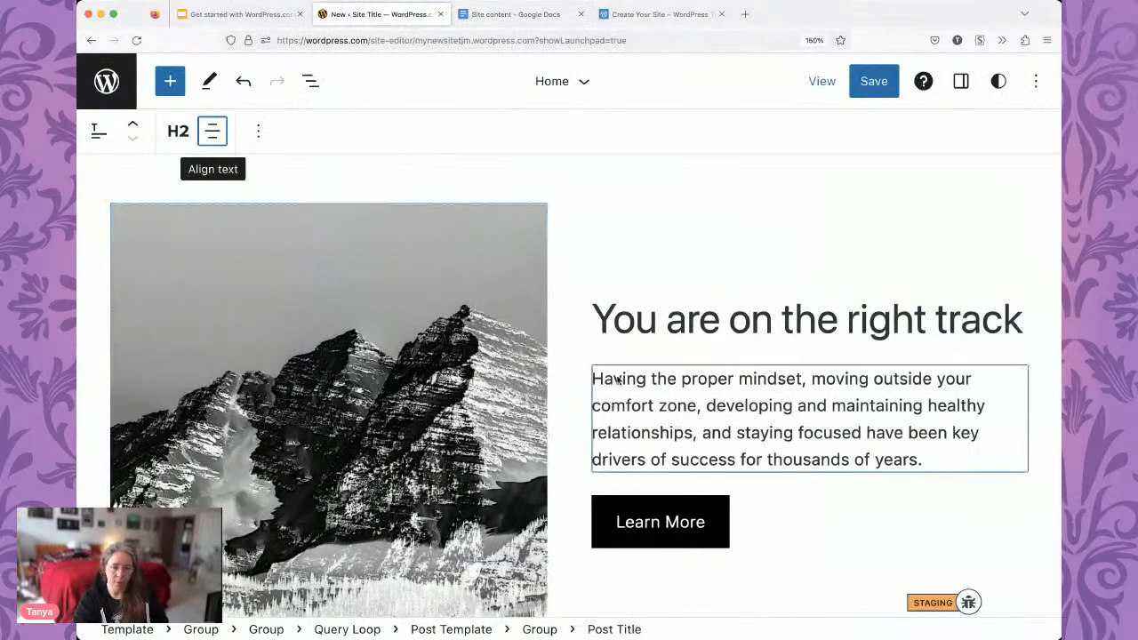
{"action": "left_click", "coordinate": [625, 320]}
{"action": "key", "text": "ctrl+a"}
{"action": "key", "text": "ctrl+v"}
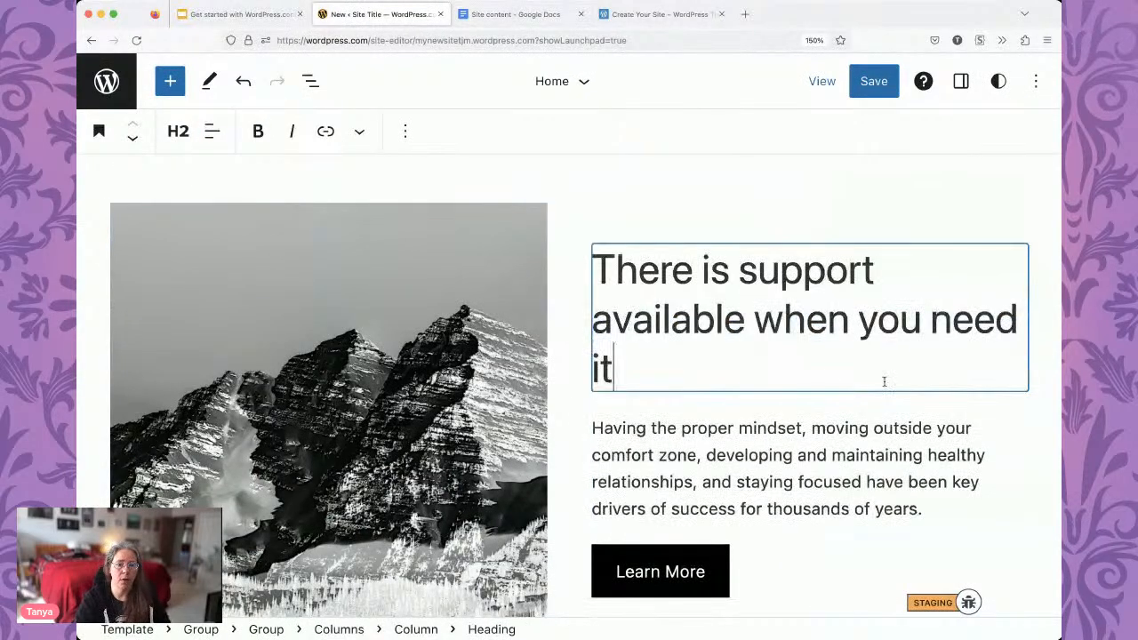
Replace the paragraph under the support heading with the Contact section paragraph from the Site content document, starting "As a creator it can be easy".
{"action": "left_click", "coordinate": [514, 18]}
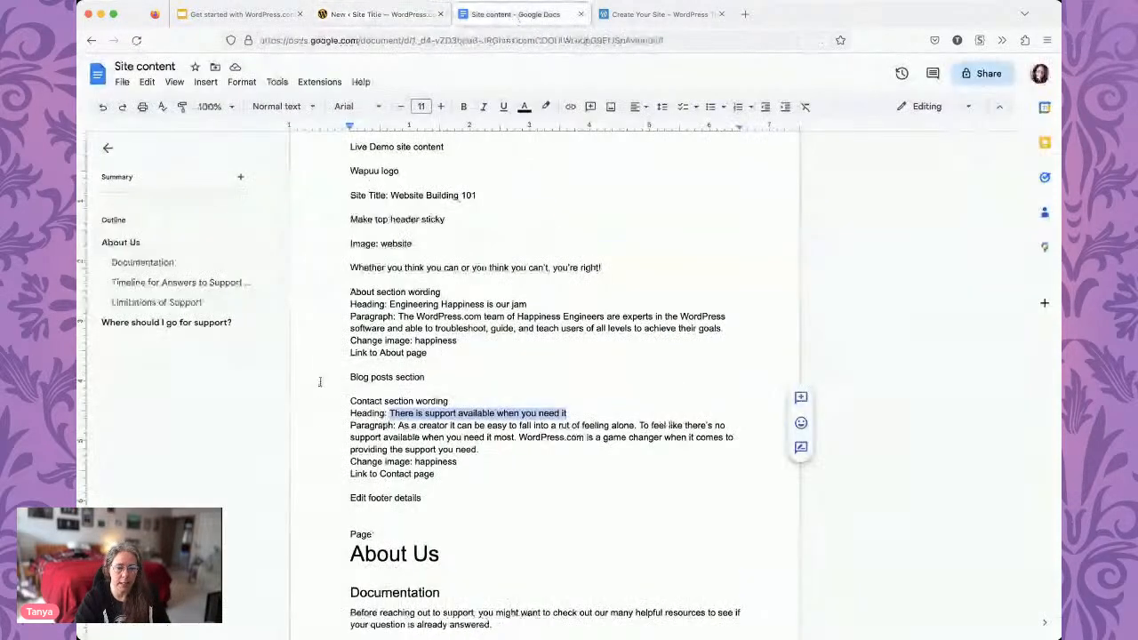
{"action": "left_click", "coordinate": [401, 429]}
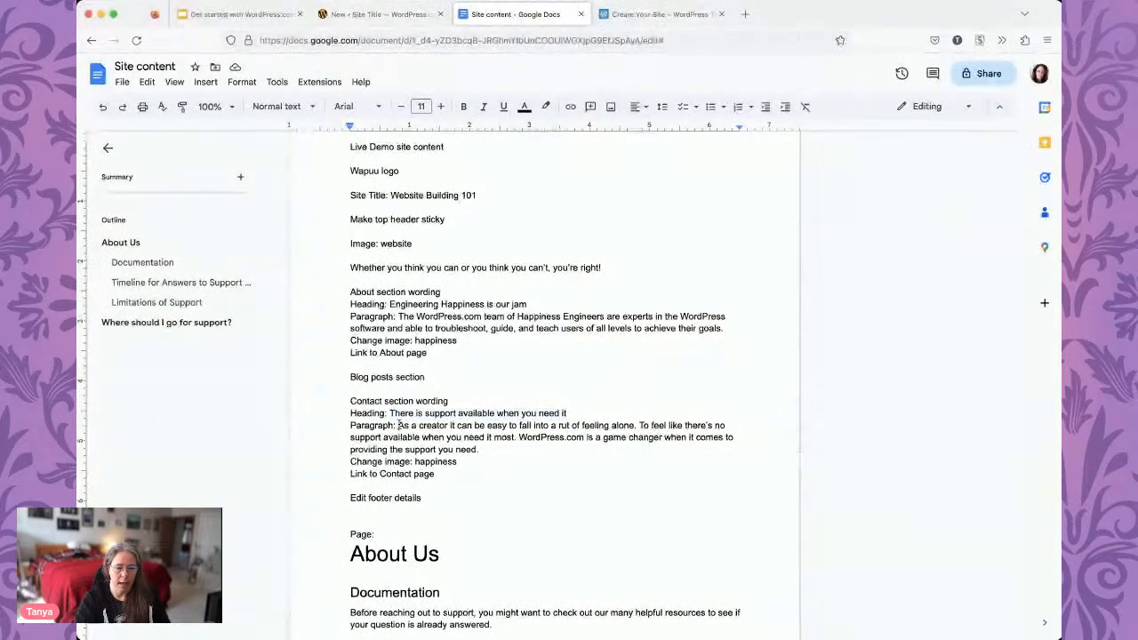
{"action": "left_click", "coordinate": [481, 450], "text": "shift"}
{"action": "key", "text": "ctrl+c"}
{"action": "left_click", "coordinate": [378, 14]}
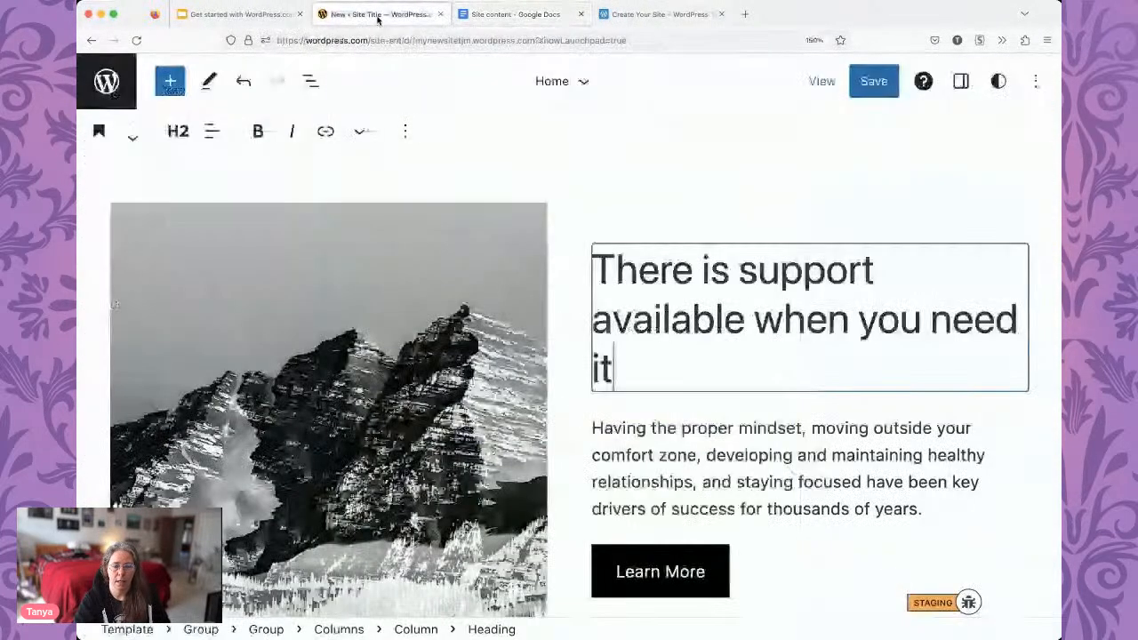
{"action": "triple_click", "coordinate": [696, 483]}
{"action": "key", "text": "ctrl+v"}
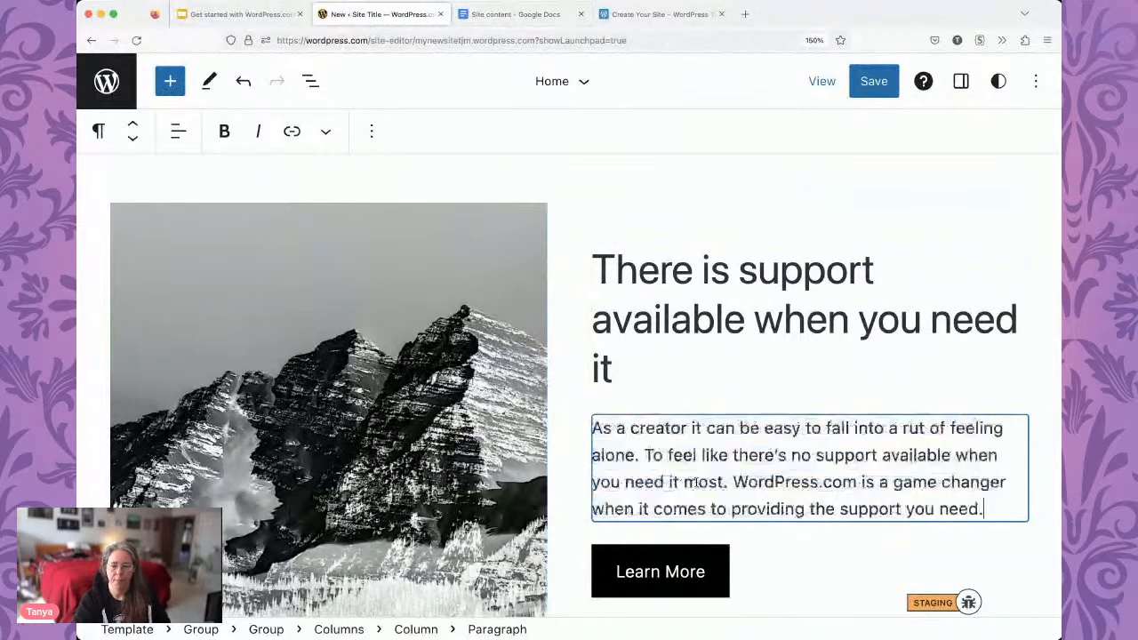
Start replacing the mountain image beside the support text and search Pexels Free Photos for "contact".
{"action": "left_click", "coordinate": [354, 355]}
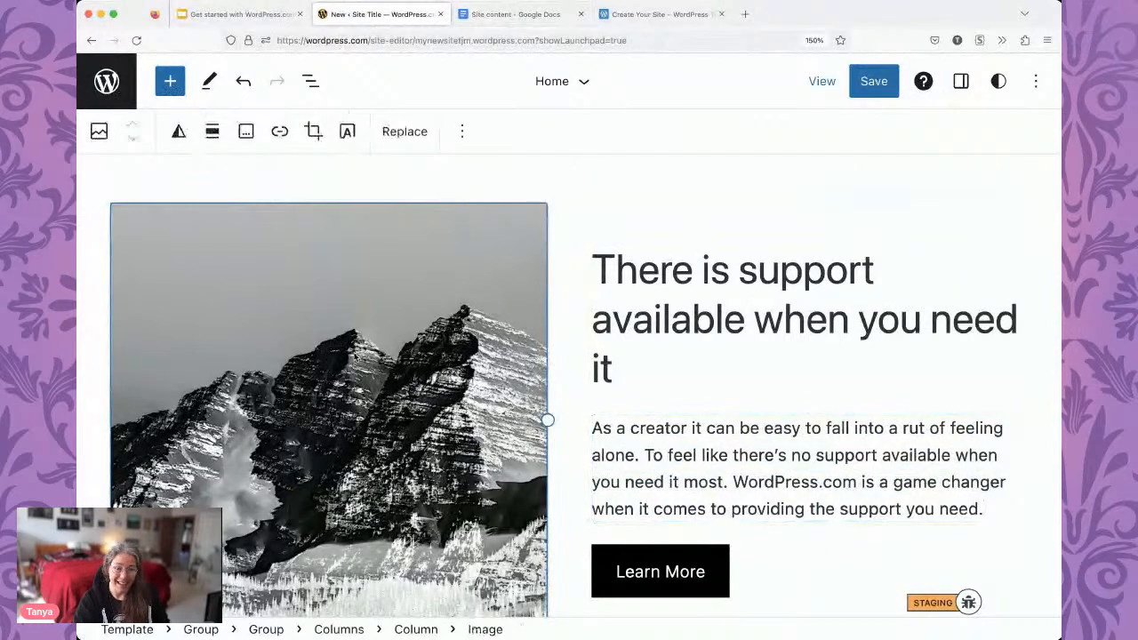
{"action": "left_click", "coordinate": [410, 133]}
{"action": "left_click", "coordinate": [426, 195]}
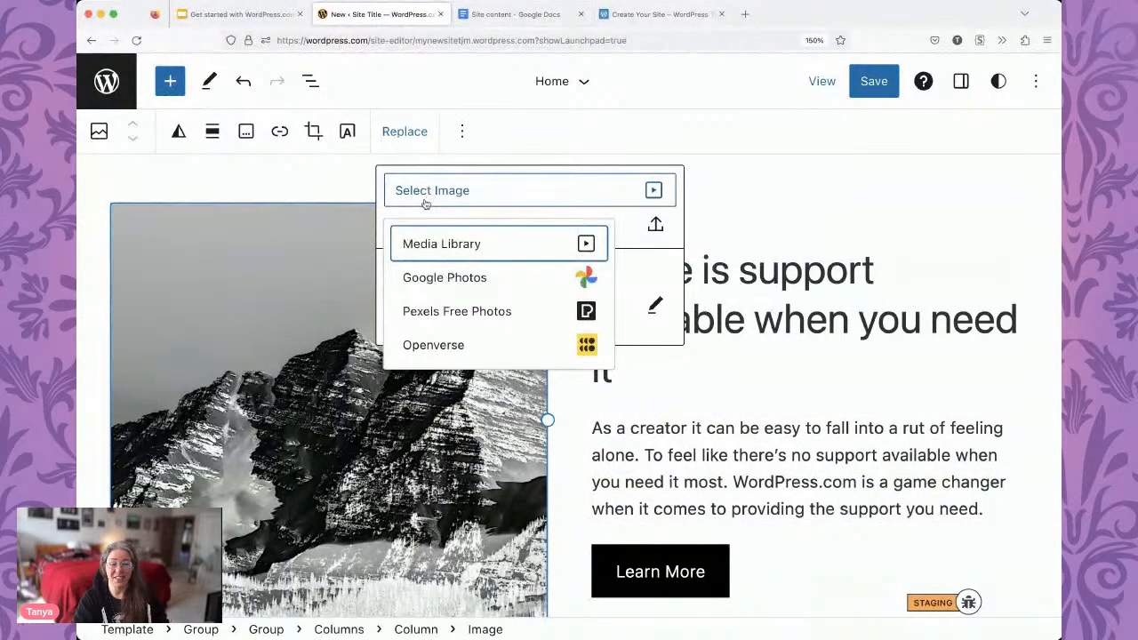
{"action": "left_click", "coordinate": [444, 313]}
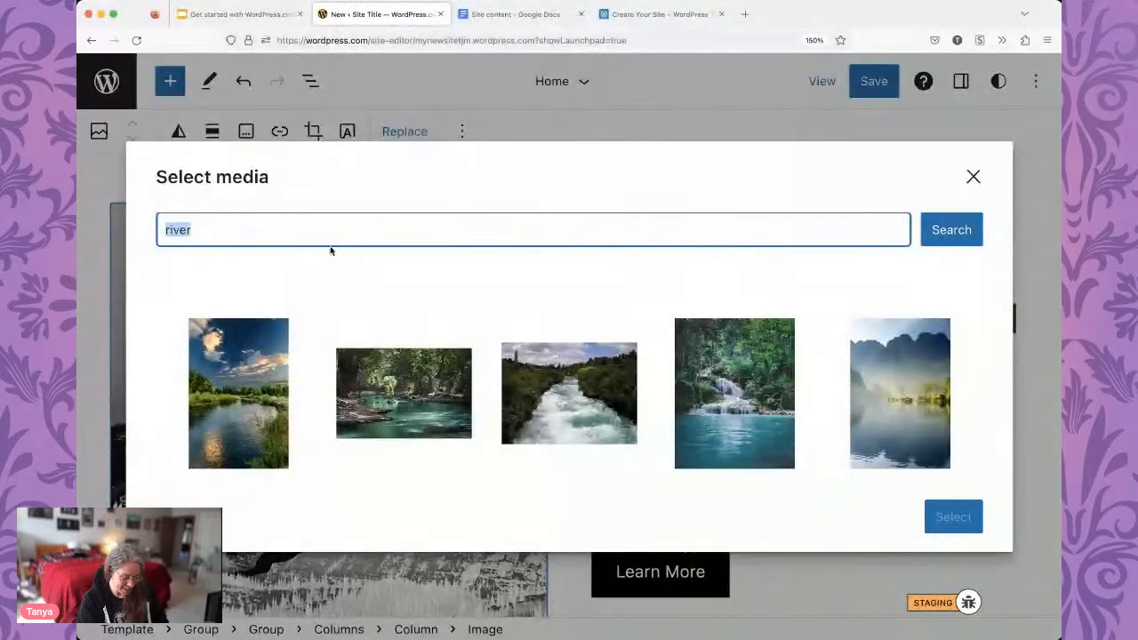
{"action": "type", "text": "con"}
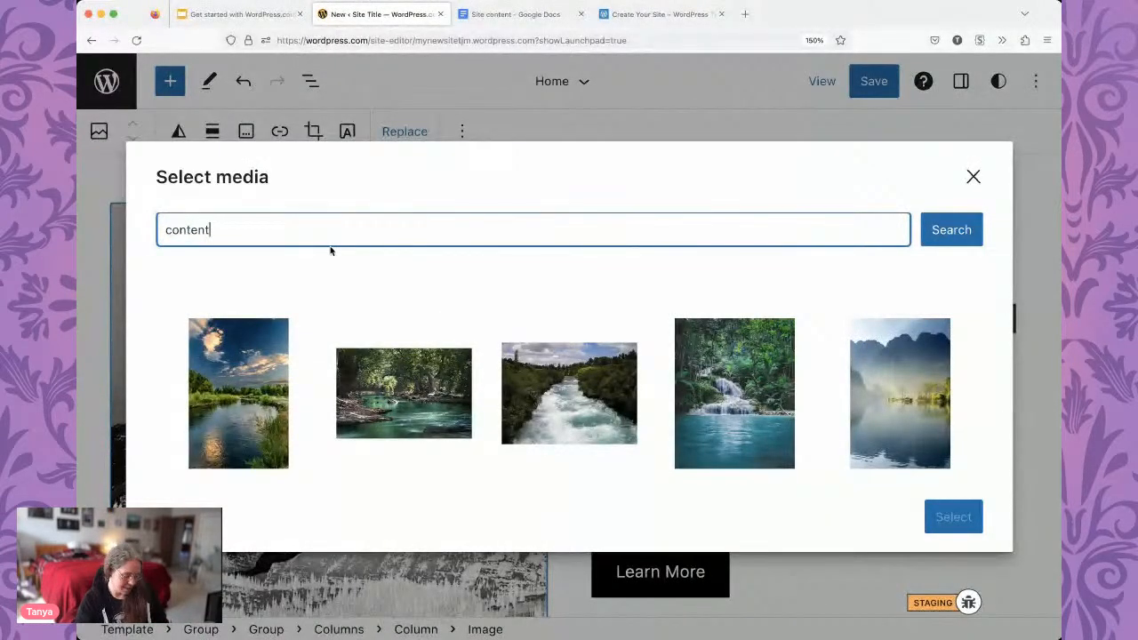
{"action": "type", "text": "tent"}
{"action": "key", "text": "super+a"}
{"action": "type", "text": "CON"}
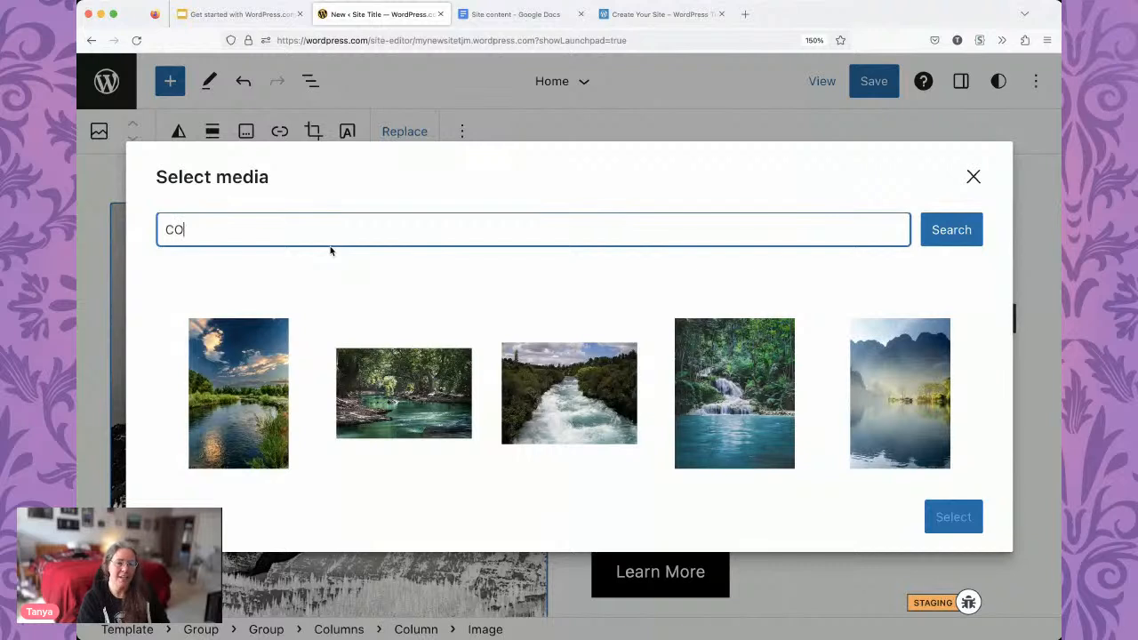
{"action": "key", "text": "BackSpace"}
{"action": "key", "text": "BackSpace"}
{"action": "type", "text": "contact"}
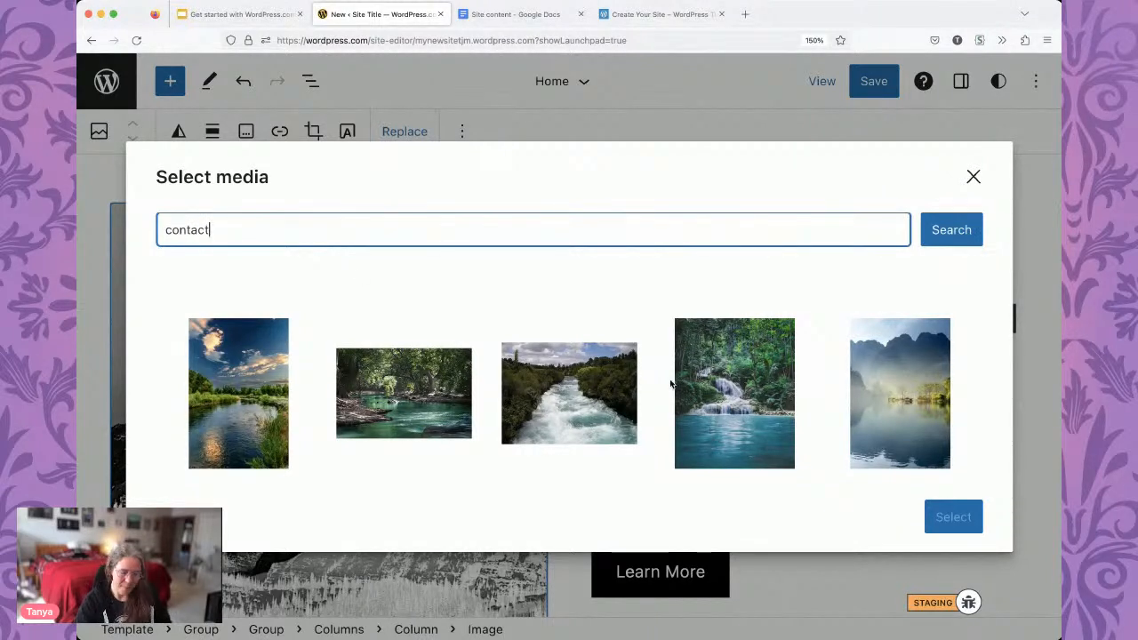
{"action": "key", "text": "Return"}
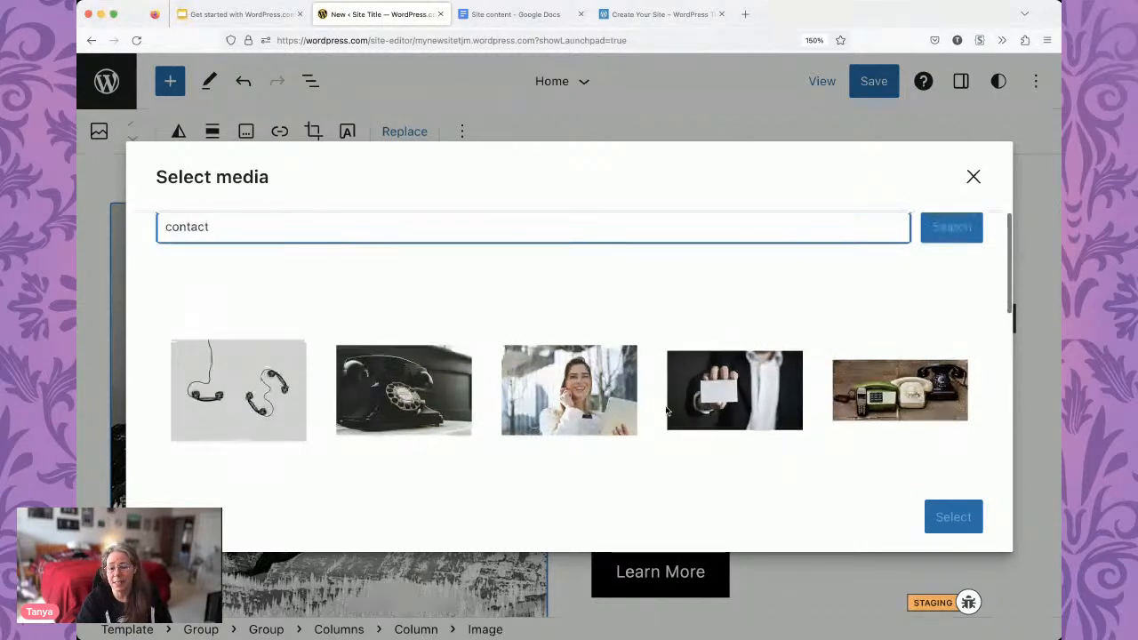
Replace the mountain image with the Pexels photo of a hand holding a phone beside a coffee cup.
{"action": "scroll", "coordinate": [666, 410], "scroll_direction": "down", "scroll_amount": 4}
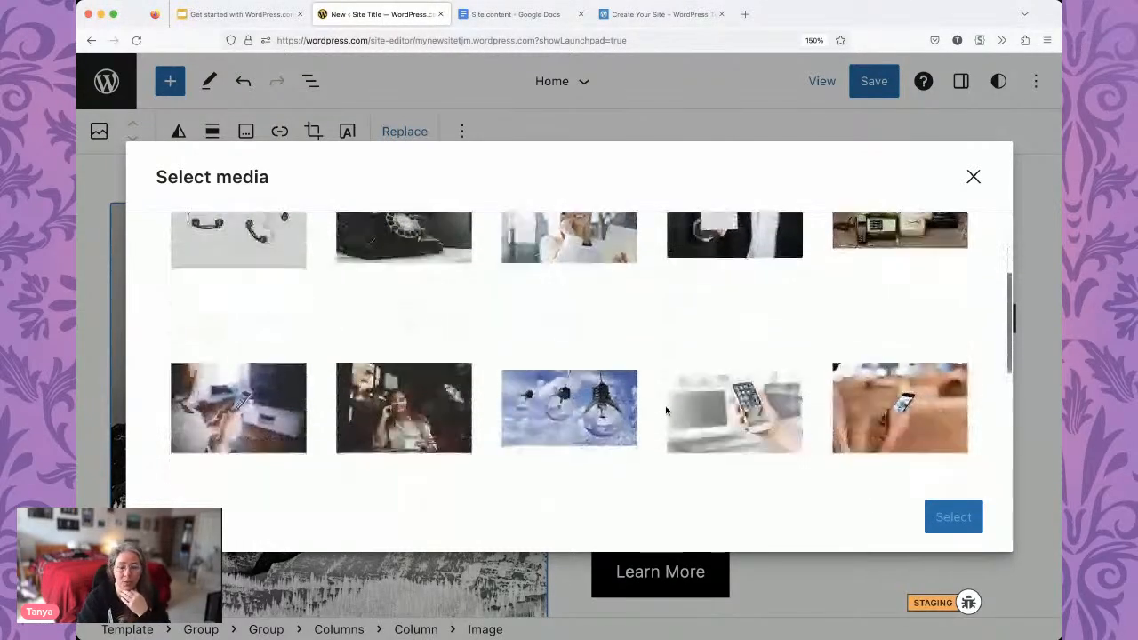
{"action": "scroll", "coordinate": [665, 411], "scroll_direction": "down", "scroll_amount": 5}
{"action": "scroll", "coordinate": [665, 410], "scroll_direction": "down", "scroll_amount": 4}
{"action": "left_click", "coordinate": [255, 380]}
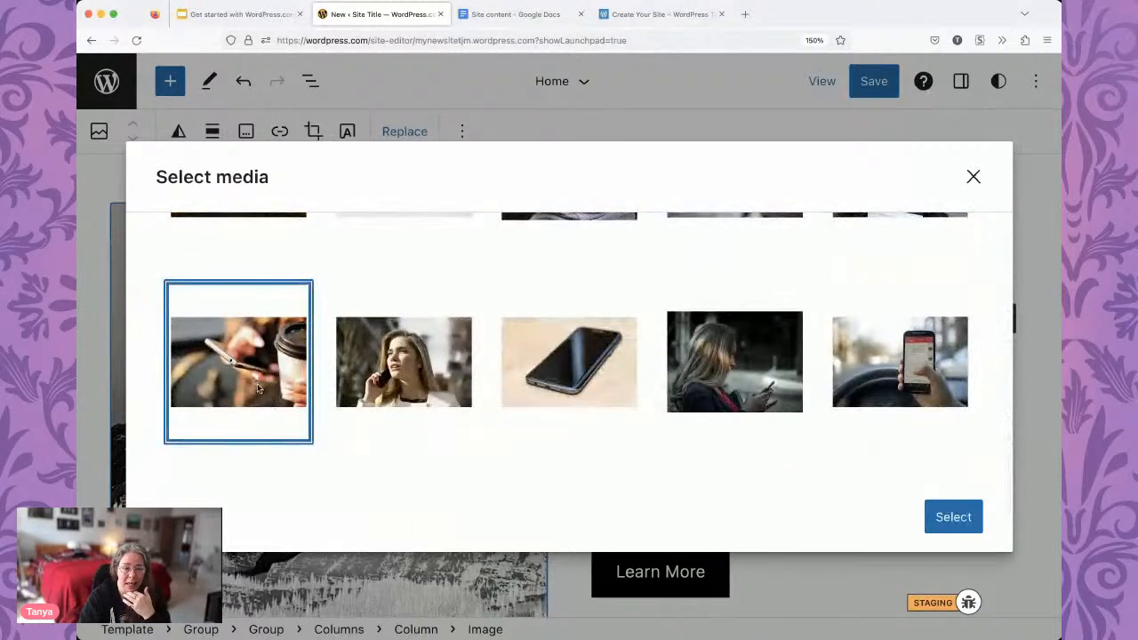
{"action": "left_click", "coordinate": [953, 516]}
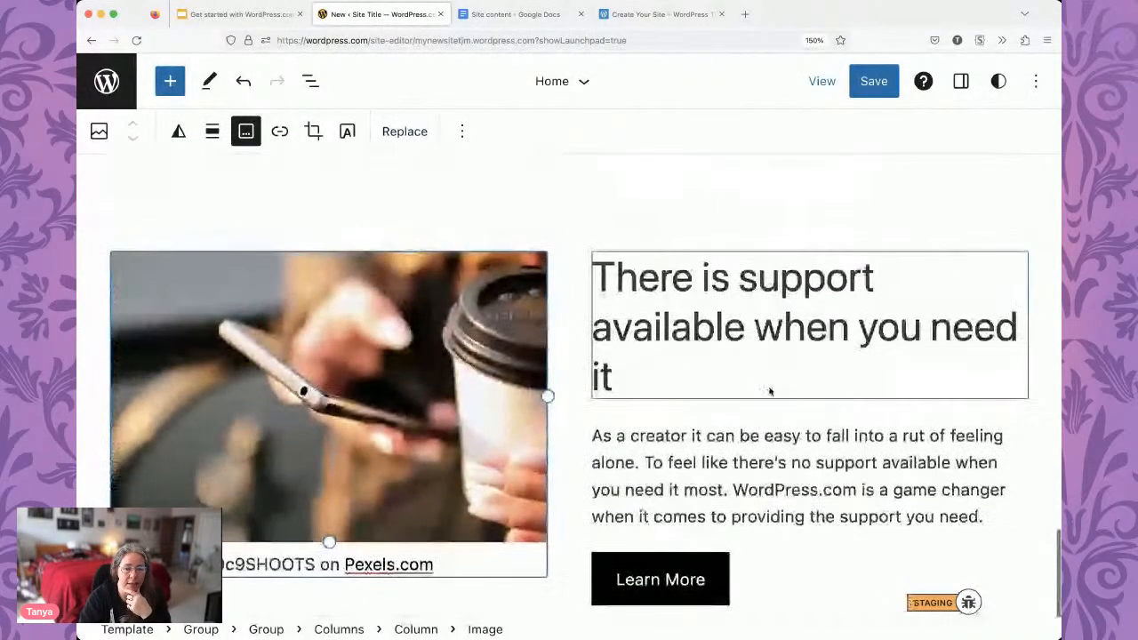
Set the vertical alignment of the Columns block holding the phone photo and support text to middle.
{"action": "left_click", "coordinate": [310, 81]}
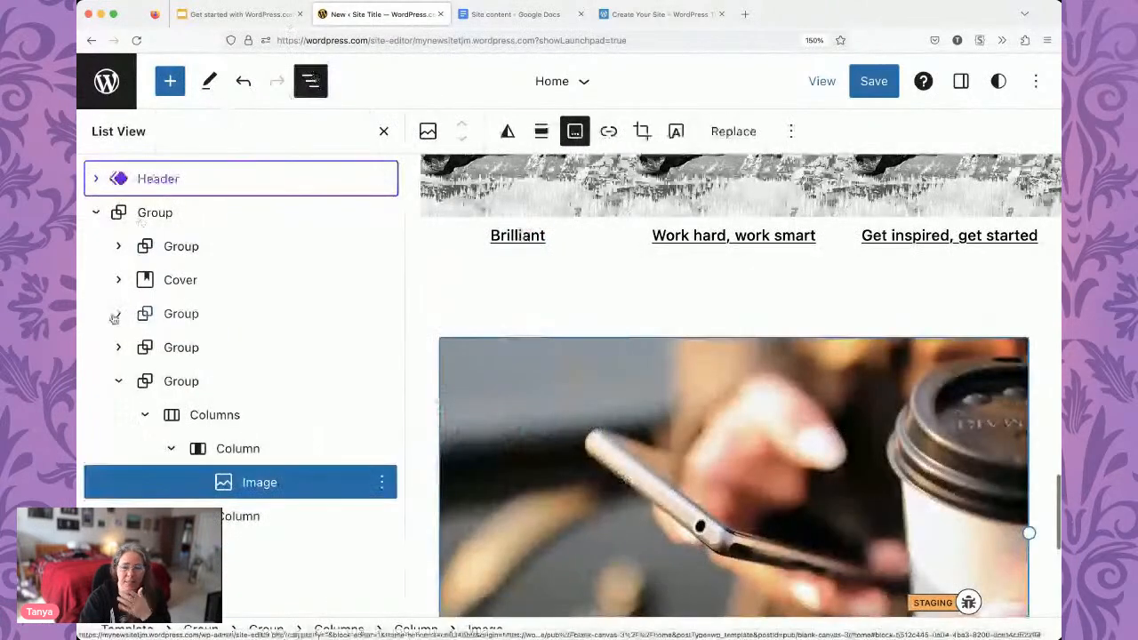
{"action": "left_click", "coordinate": [178, 415]}
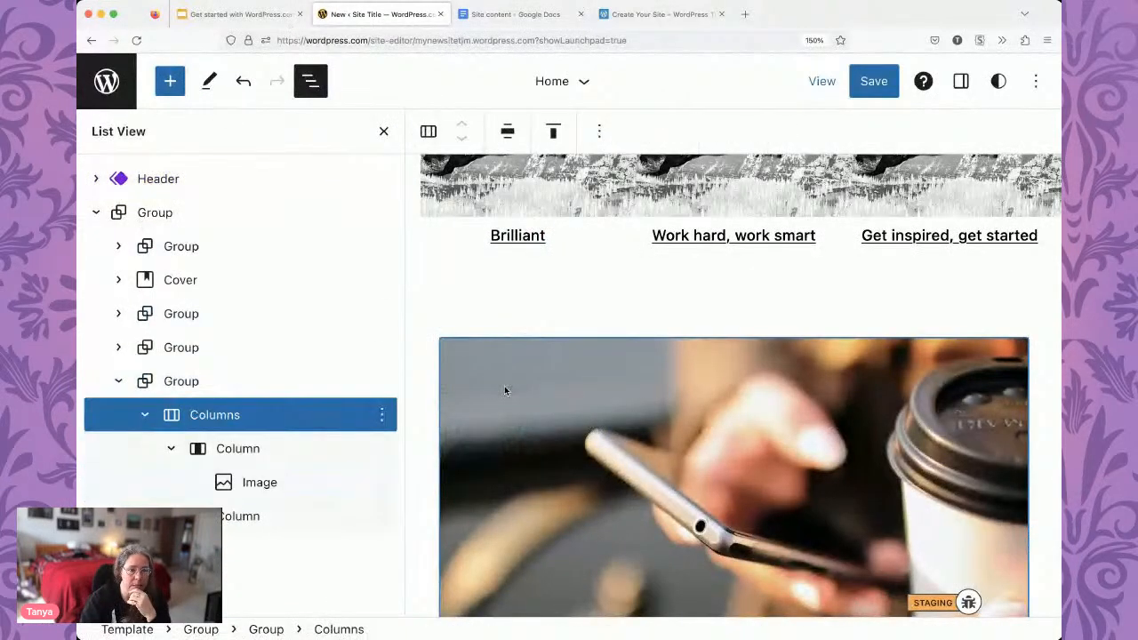
{"action": "left_click", "coordinate": [554, 125]}
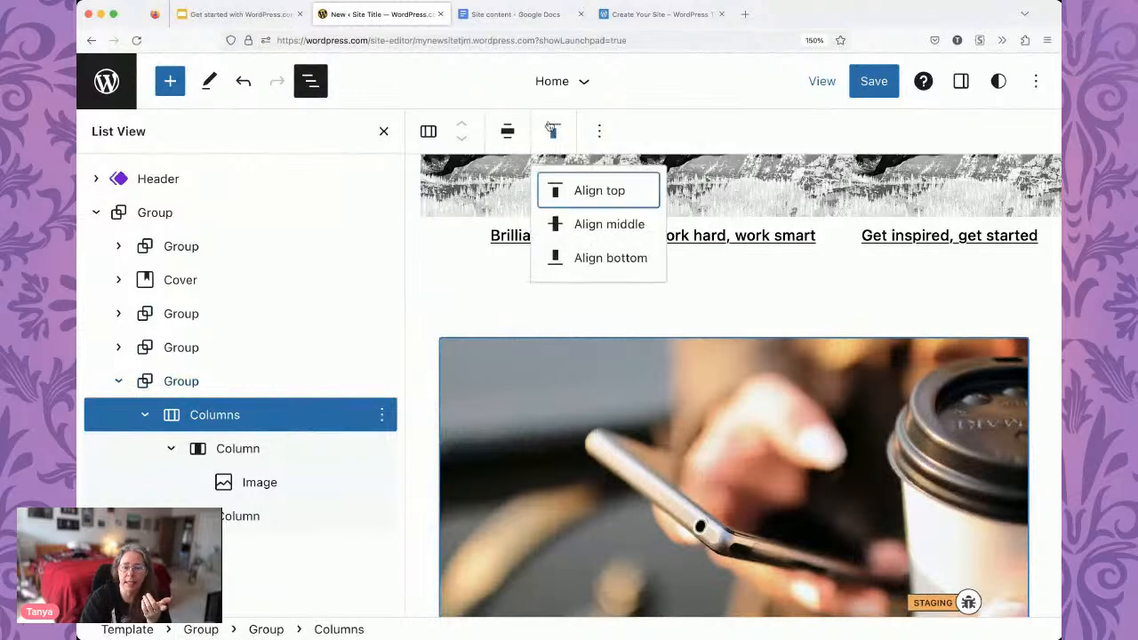
{"action": "left_click", "coordinate": [599, 225]}
{"action": "left_click", "coordinate": [383, 130]}
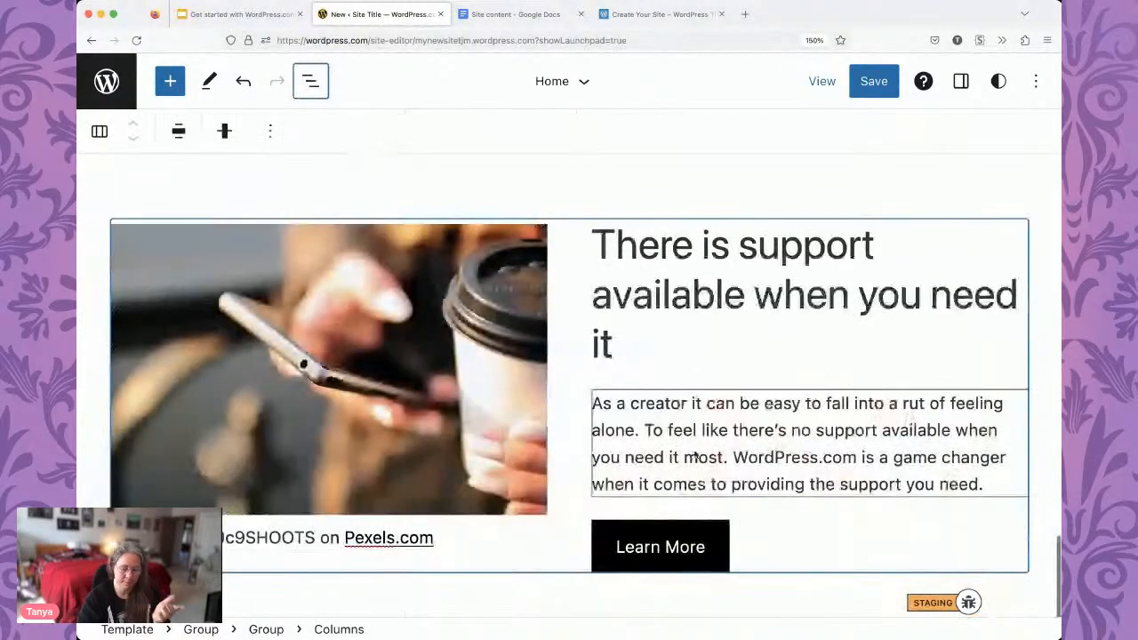
Check the layout of the support section with the page at normal size and enlarged.
{"action": "key", "text": "super+0"}
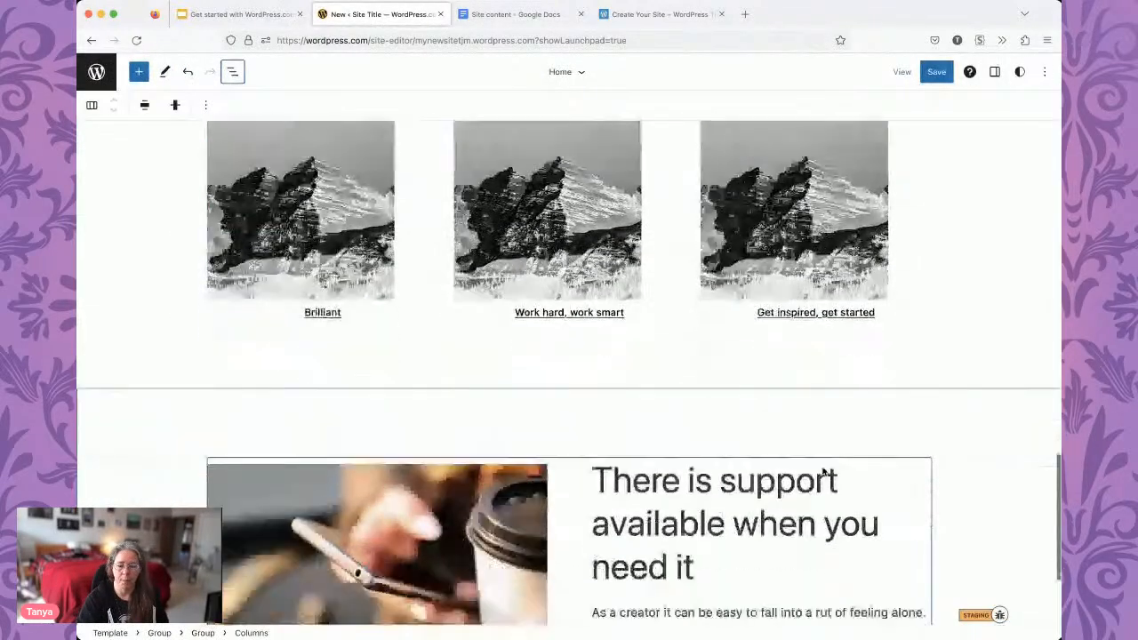
{"action": "scroll", "coordinate": [824, 474], "scroll_direction": "down", "scroll_amount": 4}
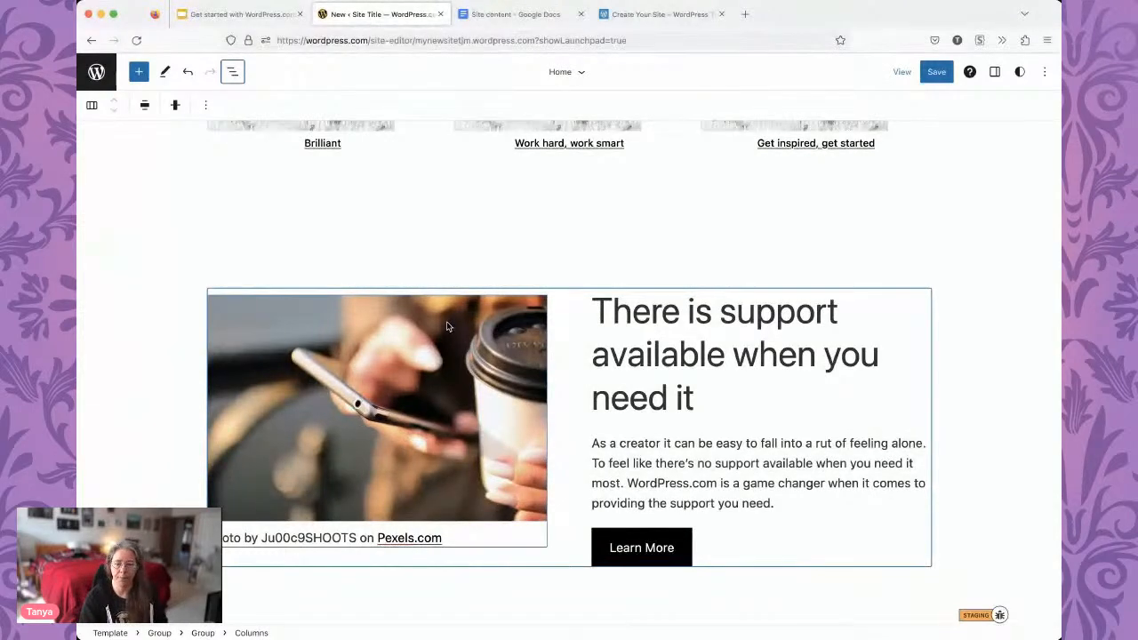
{"action": "key", "text": "super+equal"}
{"action": "key", "text": "super+equal"}
{"action": "key", "text": "super+equal"}
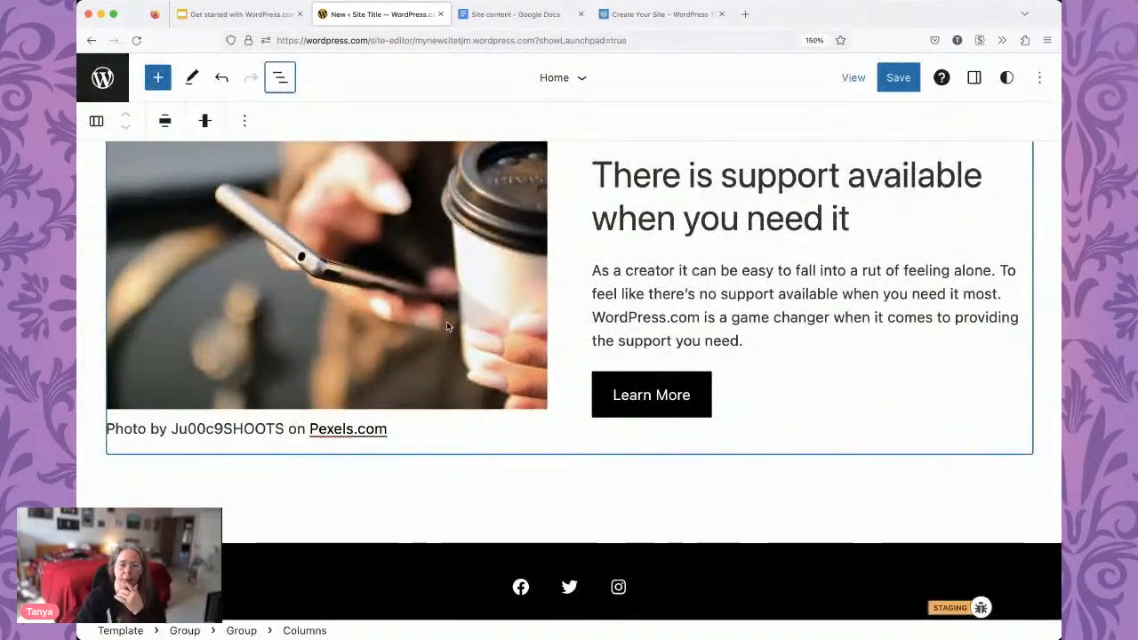
{"action": "key", "text": "super+equal"}
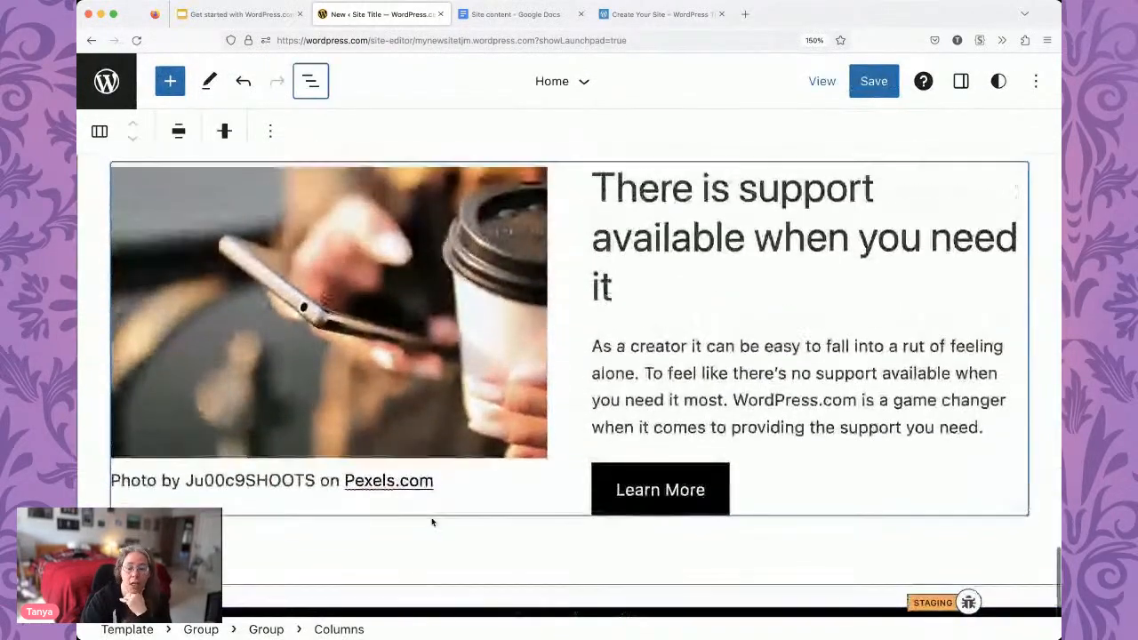
Examine the footer's Twitter icon and the style, color and spacing settings of its Social Icons block.
{"action": "scroll", "coordinate": [432, 522], "scroll_direction": "down", "scroll_amount": 3}
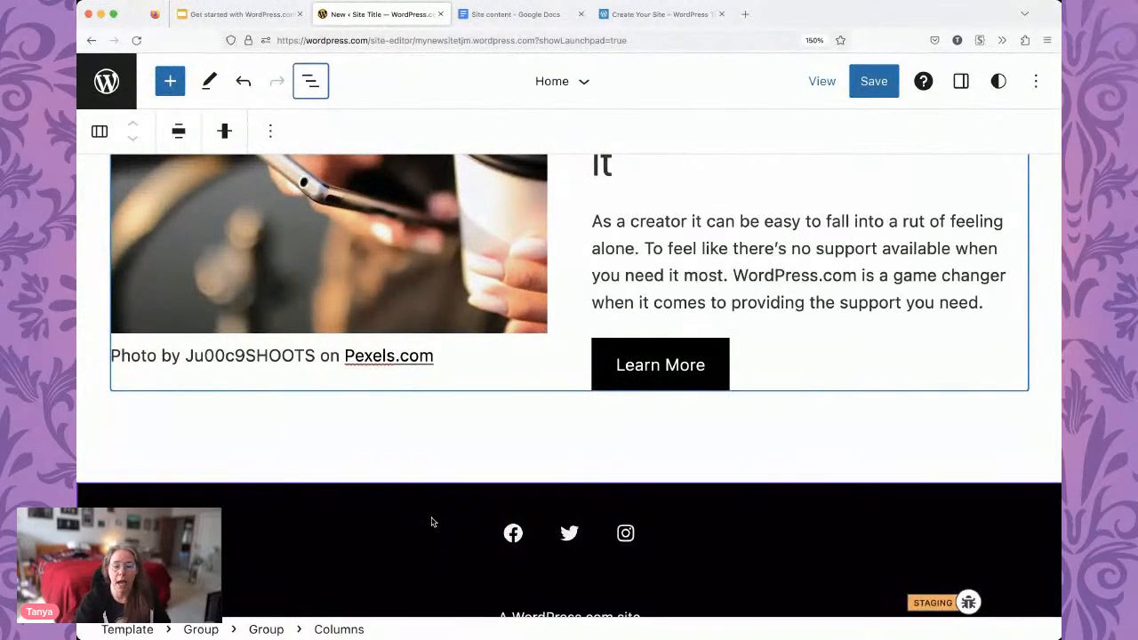
{"action": "left_click", "coordinate": [732, 508]}
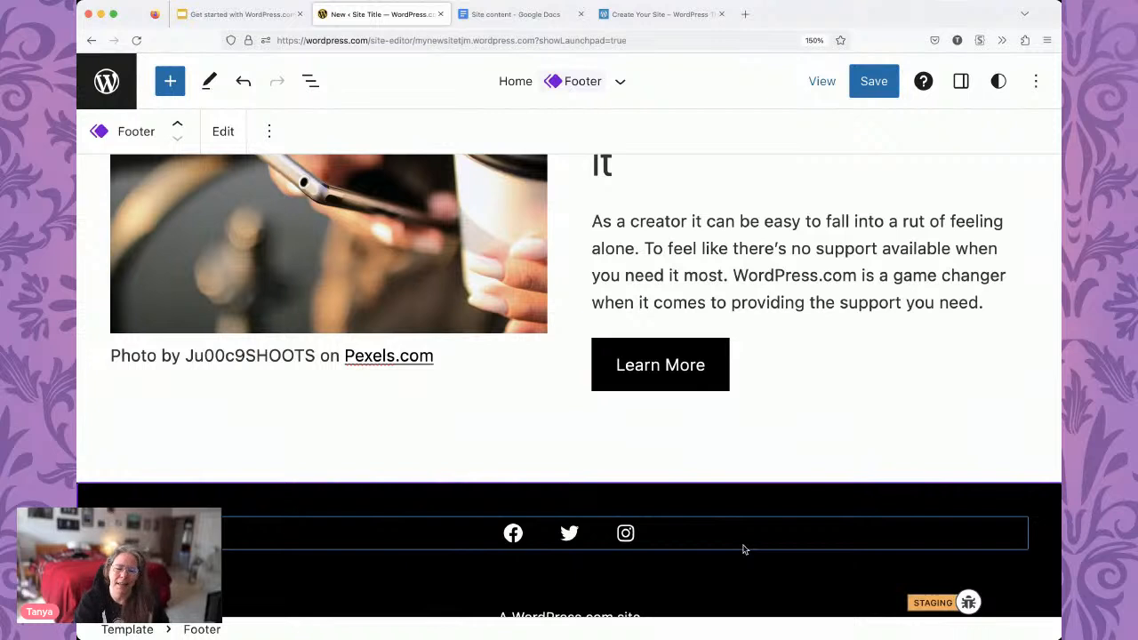
{"action": "left_click", "coordinate": [569, 544]}
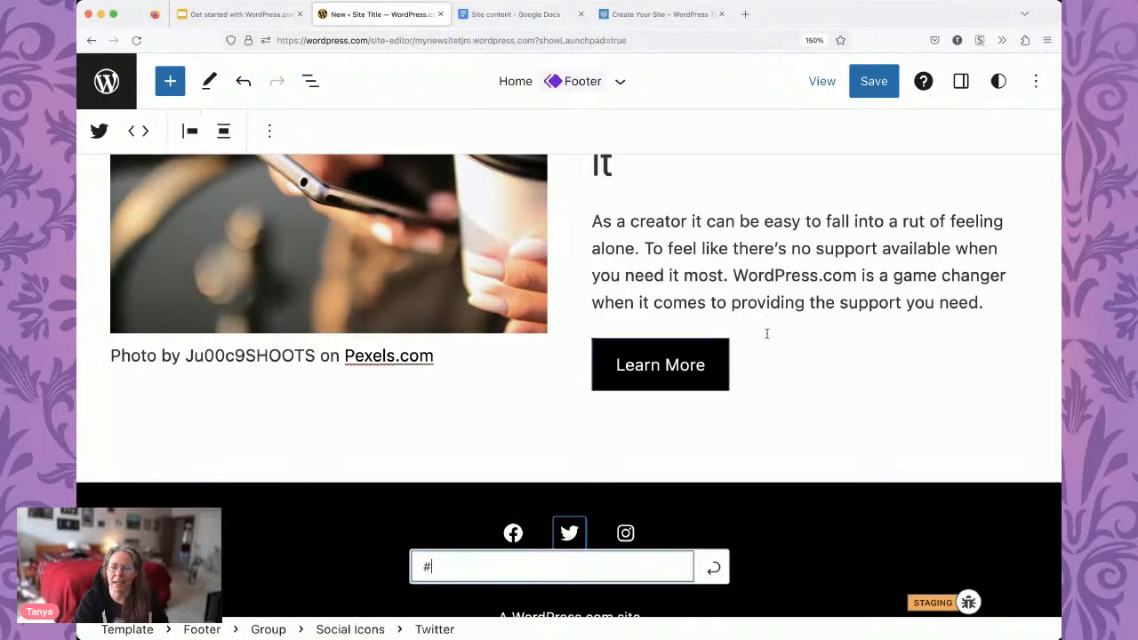
{"action": "left_click", "coordinate": [965, 82]}
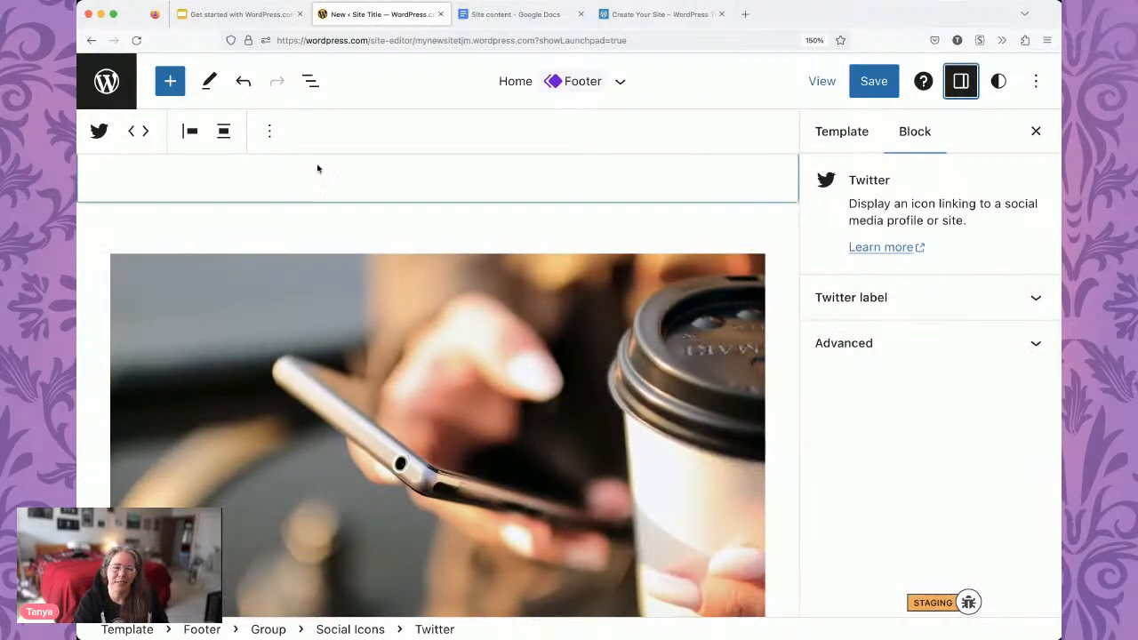
{"action": "left_click", "coordinate": [310, 80]}
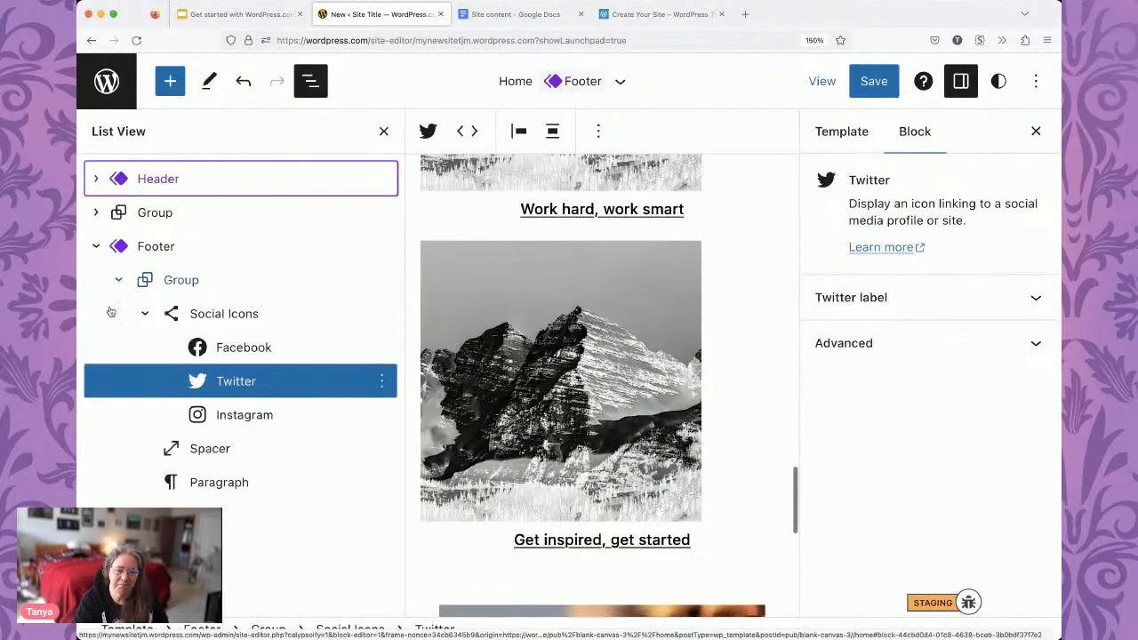
{"action": "left_click", "coordinate": [227, 313]}
{"action": "left_click", "coordinate": [995, 302]}
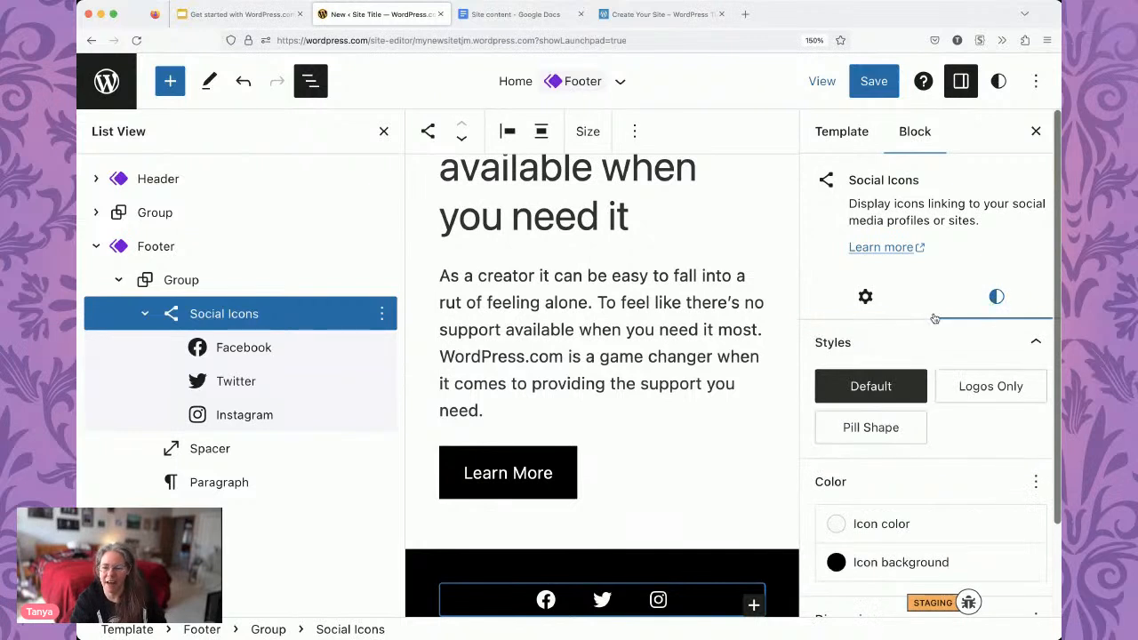
{"action": "scroll", "coordinate": [898, 524], "scroll_direction": "down", "scroll_amount": 2}
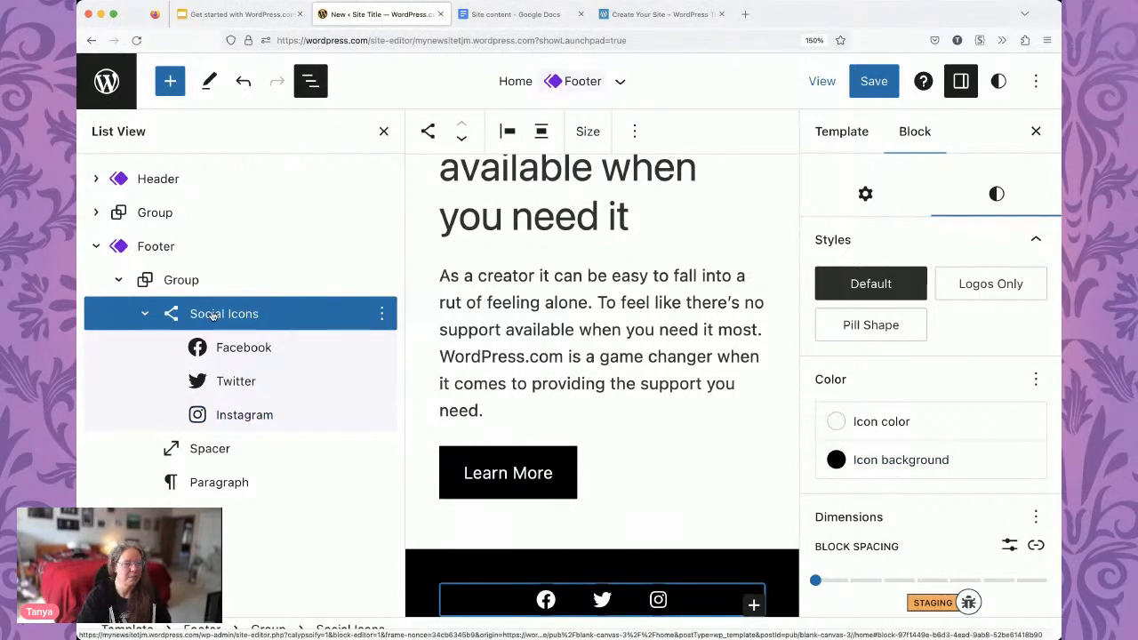
Insert a new Footer block after the existing Footer template part.
{"action": "left_click", "coordinate": [330, 246]}
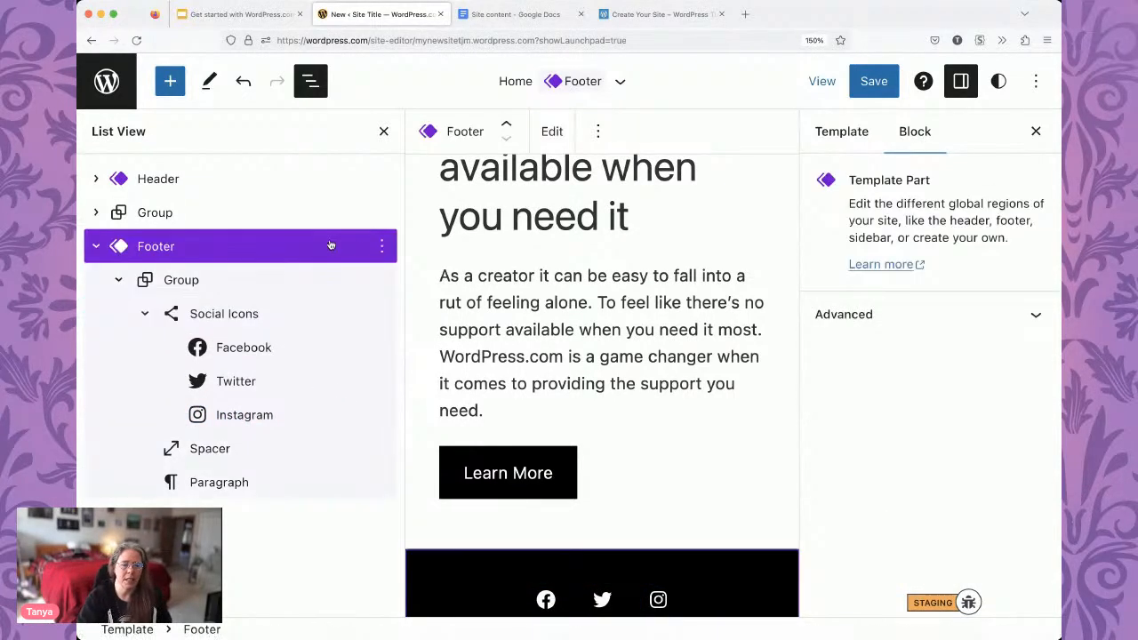
{"action": "left_click", "coordinate": [382, 248]}
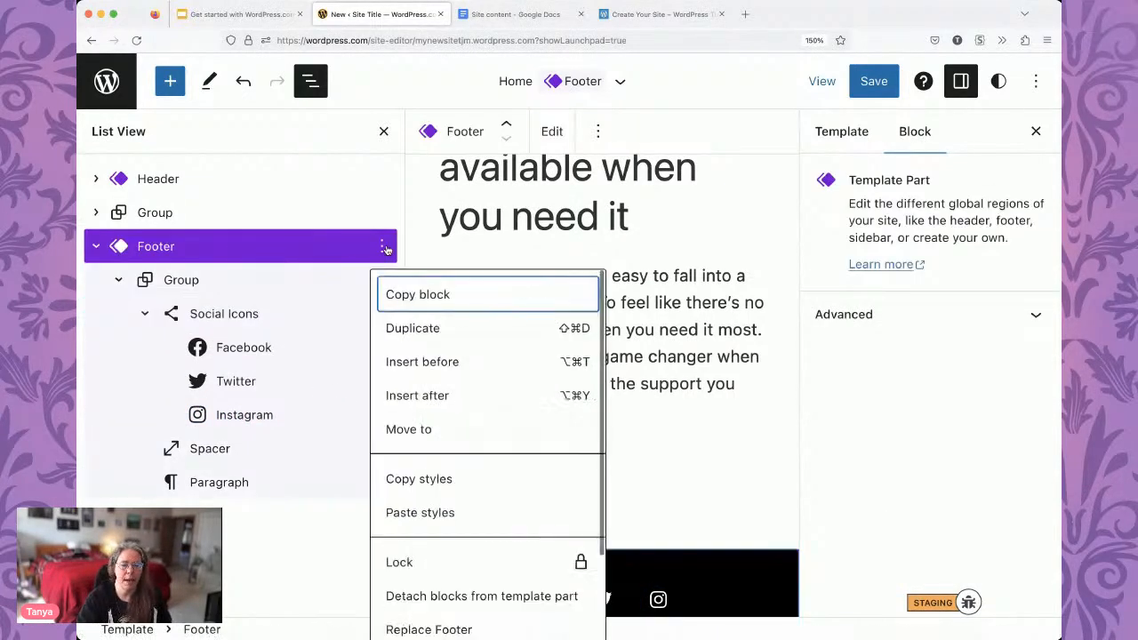
{"action": "left_click", "coordinate": [427, 399]}
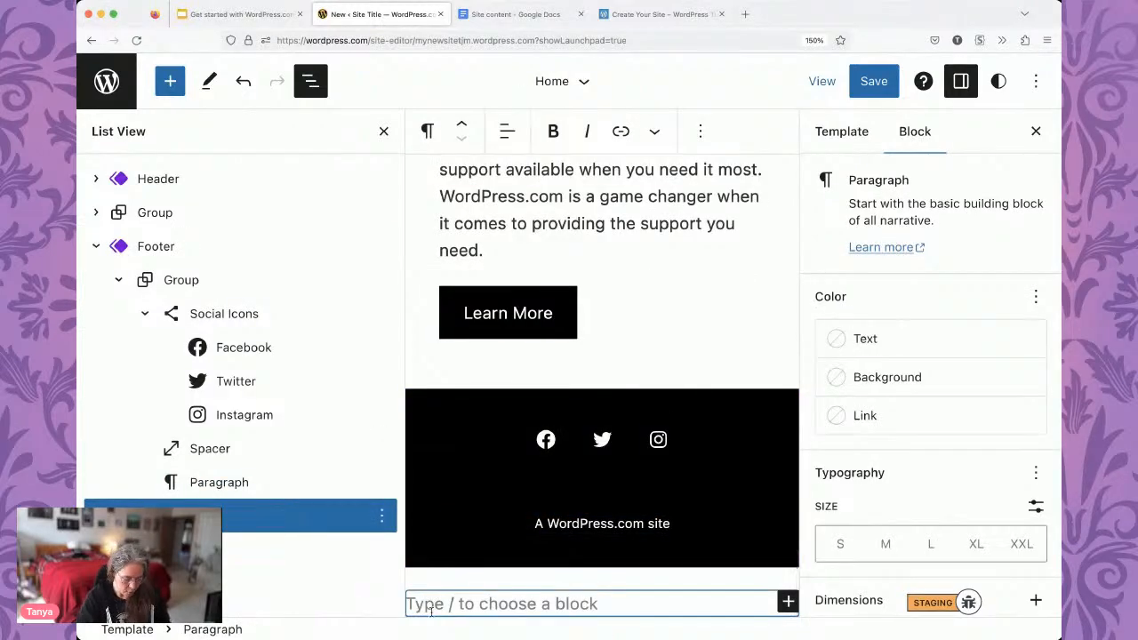
{"action": "type", "text": "/foo"}
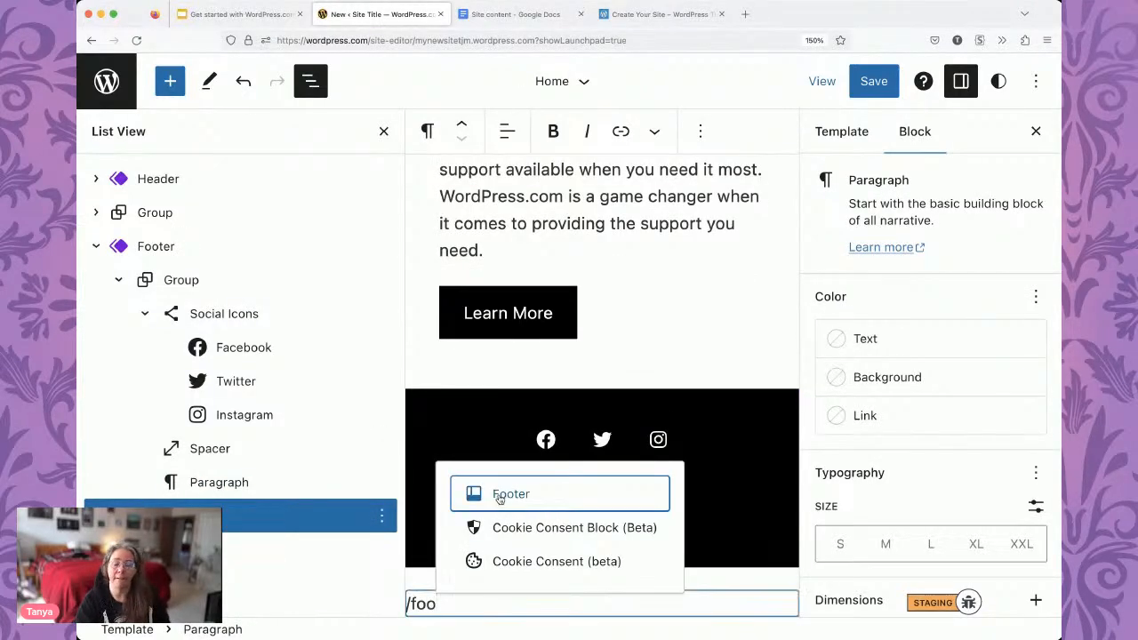
{"action": "left_click", "coordinate": [499, 499]}
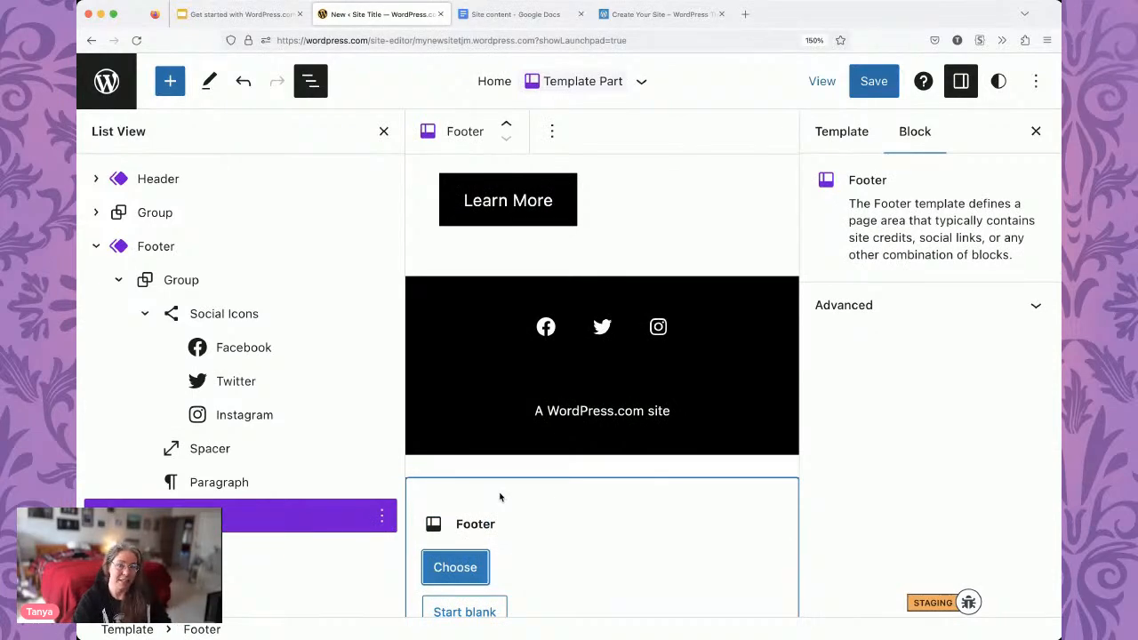
Fill the new Footer block with the black three-column Contact pattern with an address and colored social icons, and return to editing.
{"action": "left_click", "coordinate": [455, 567]}
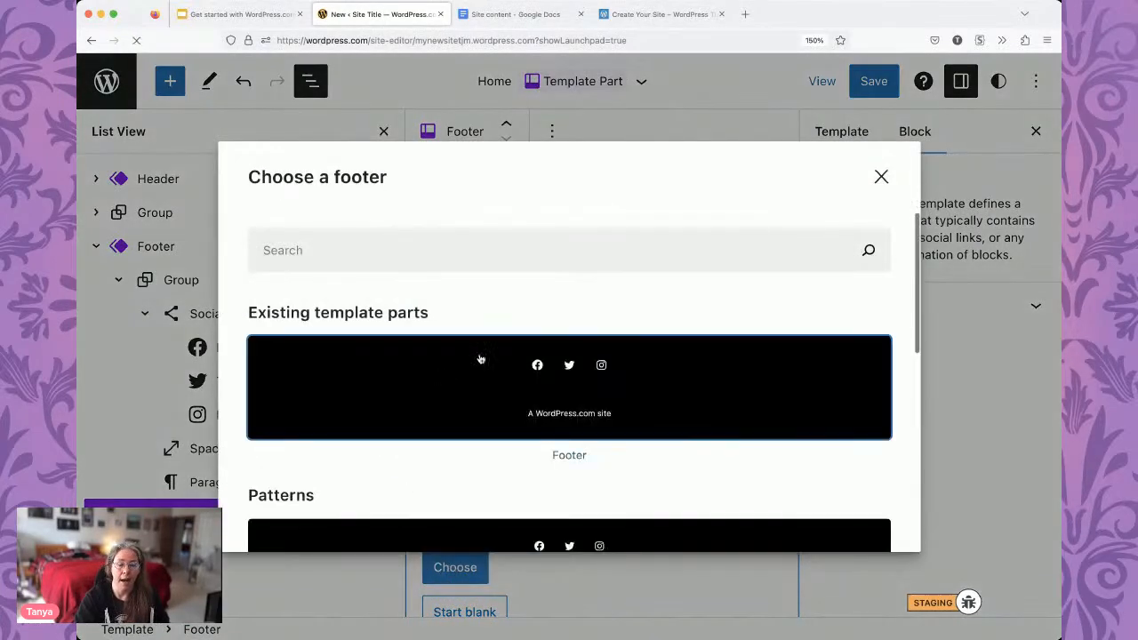
{"action": "scroll", "coordinate": [495, 358], "scroll_direction": "down", "scroll_amount": 5}
{"action": "scroll", "coordinate": [495, 356], "scroll_direction": "down", "scroll_amount": 10}
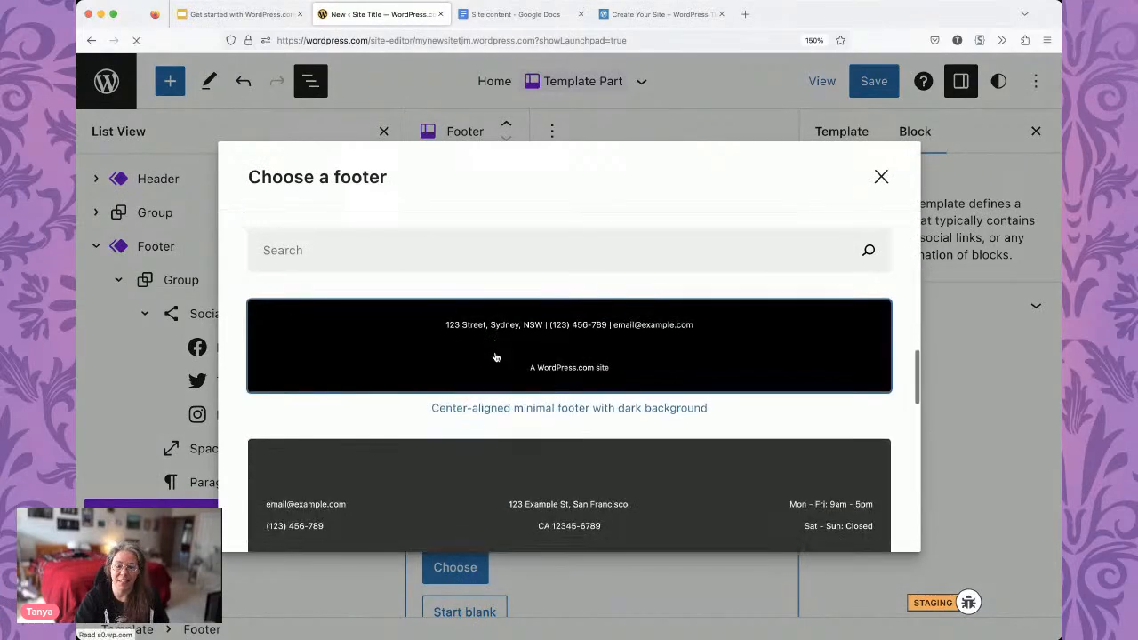
{"action": "scroll", "coordinate": [495, 357], "scroll_direction": "down", "scroll_amount": 1}
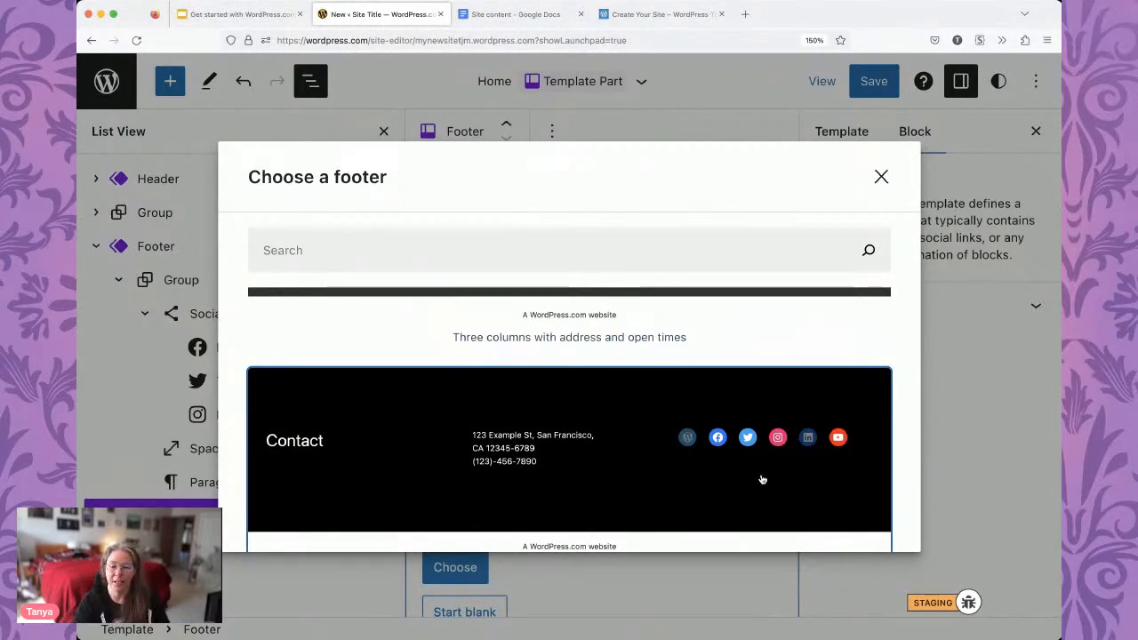
{"action": "left_click", "coordinate": [663, 389]}
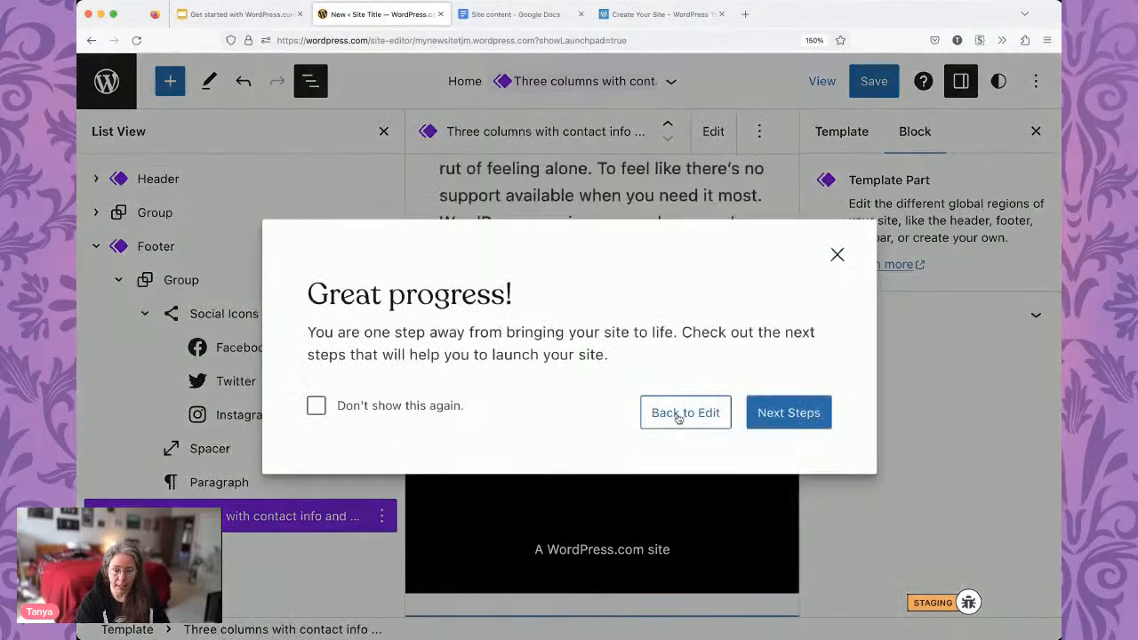
{"action": "left_click", "coordinate": [679, 414]}
Compare the Social Icons block in the original footer with the one in the new three-column Contact footer.
{"action": "scroll", "coordinate": [596, 495], "scroll_direction": "down", "scroll_amount": 5}
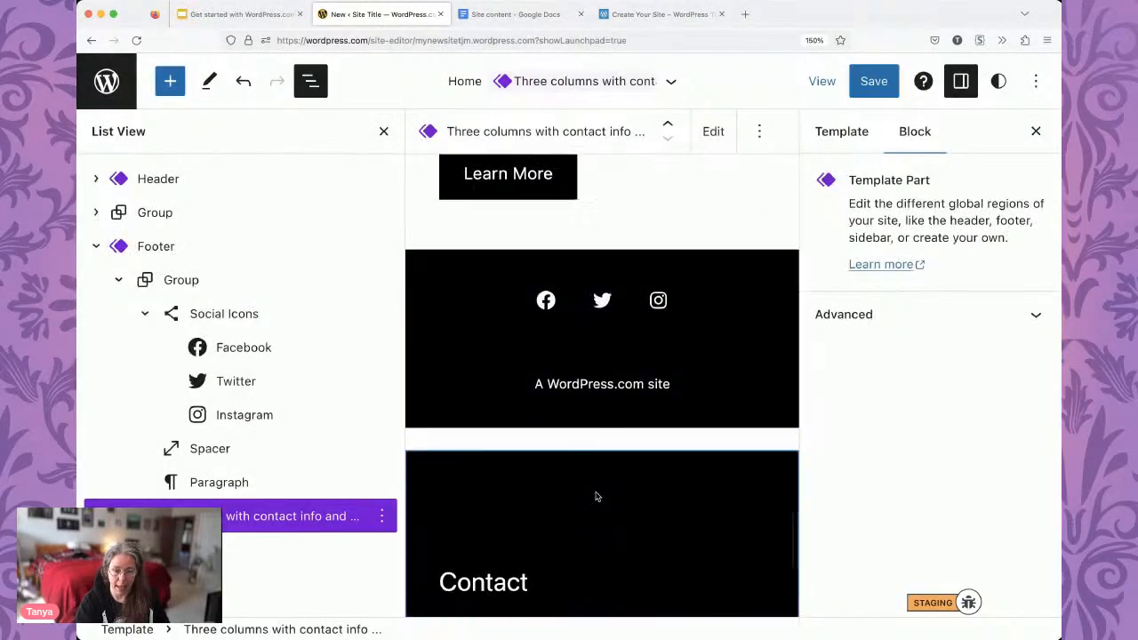
{"action": "scroll", "coordinate": [596, 495], "scroll_direction": "down", "scroll_amount": 3}
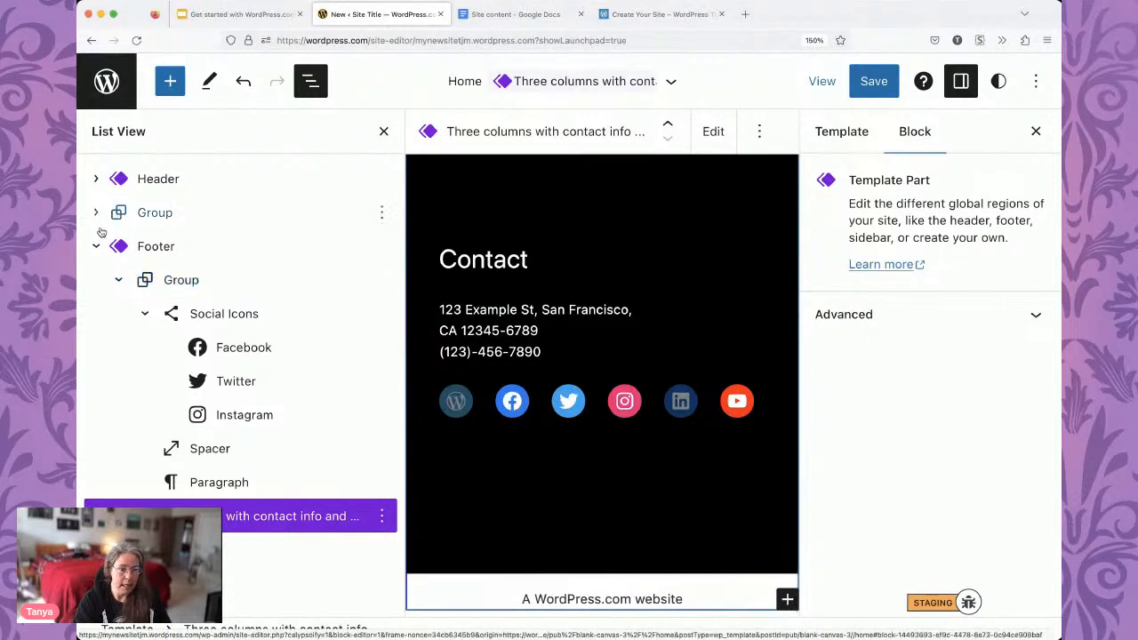
{"action": "left_click", "coordinate": [96, 516]}
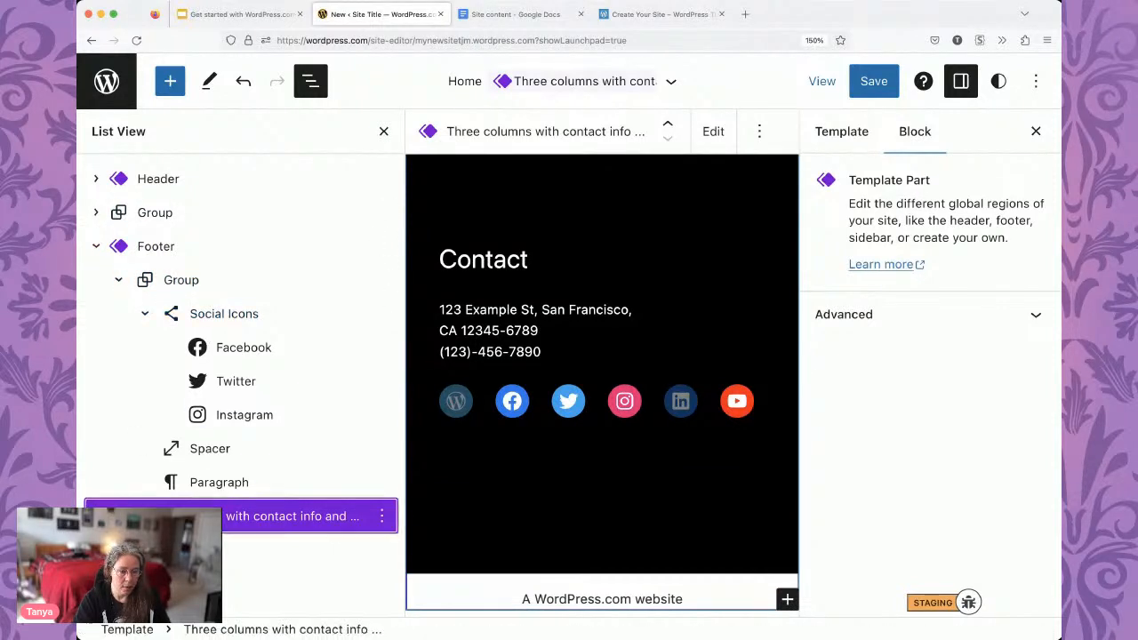
{"action": "left_click", "coordinate": [558, 402]}
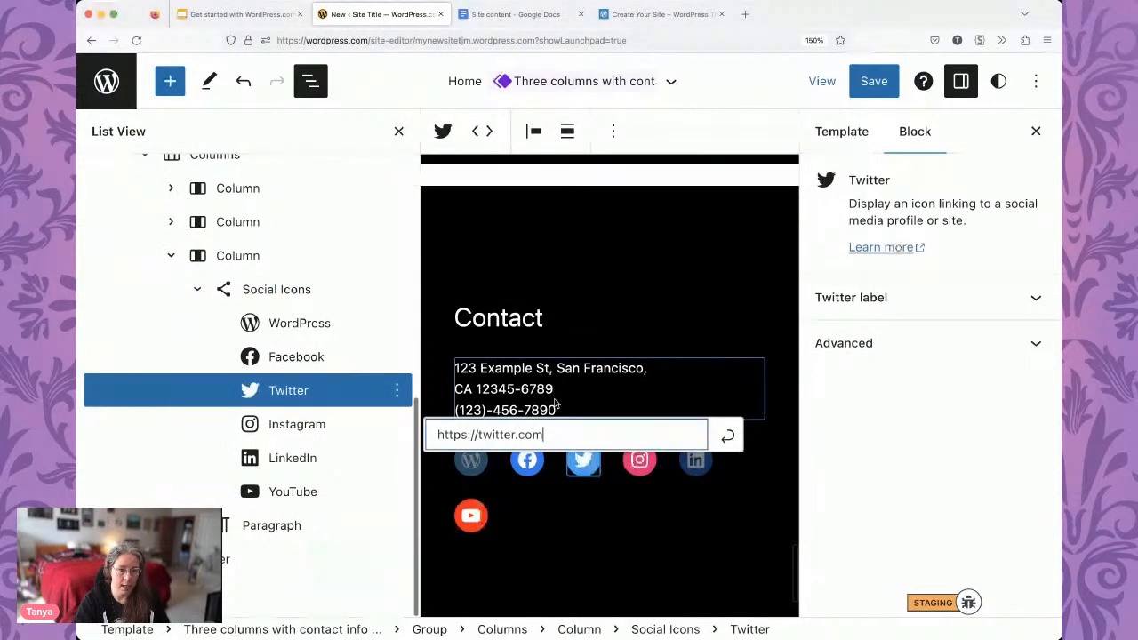
{"action": "scroll", "coordinate": [244, 308], "scroll_direction": "up", "scroll_amount": 2}
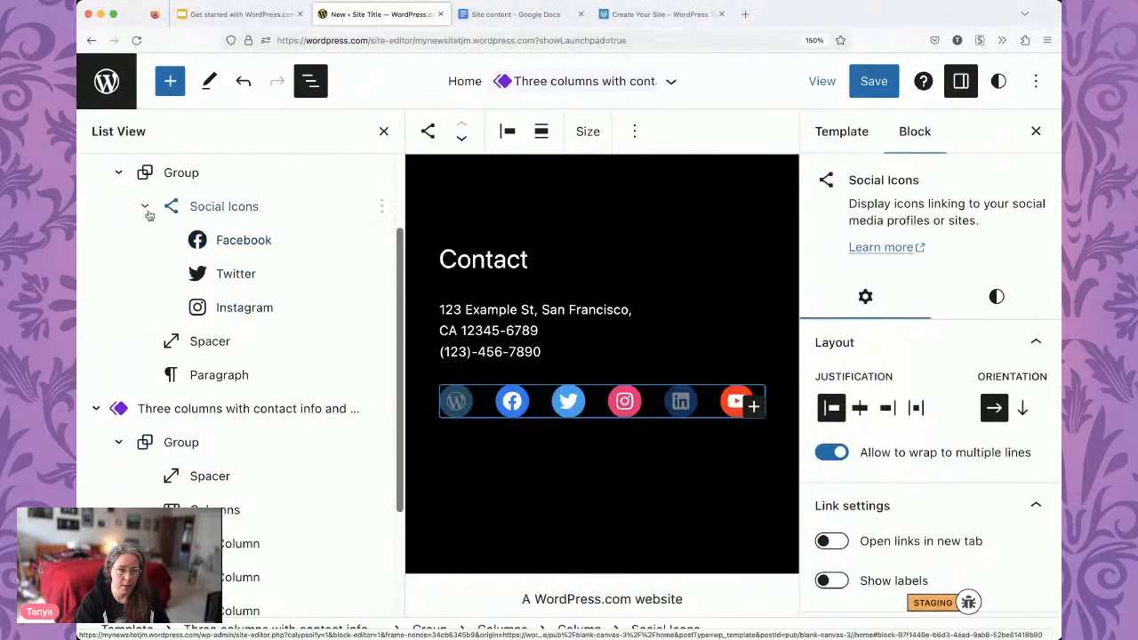
{"action": "left_click", "coordinate": [145, 207]}
{"action": "scroll", "coordinate": [262, 235], "scroll_direction": "up", "scroll_amount": 1}
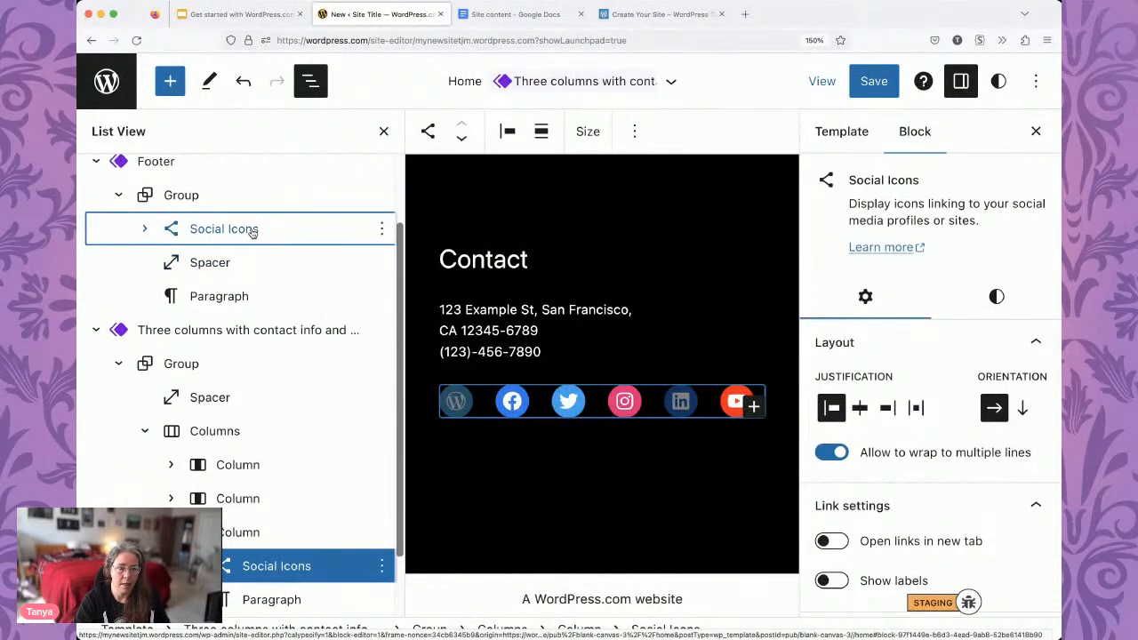
{"action": "left_click", "coordinate": [253, 229]}
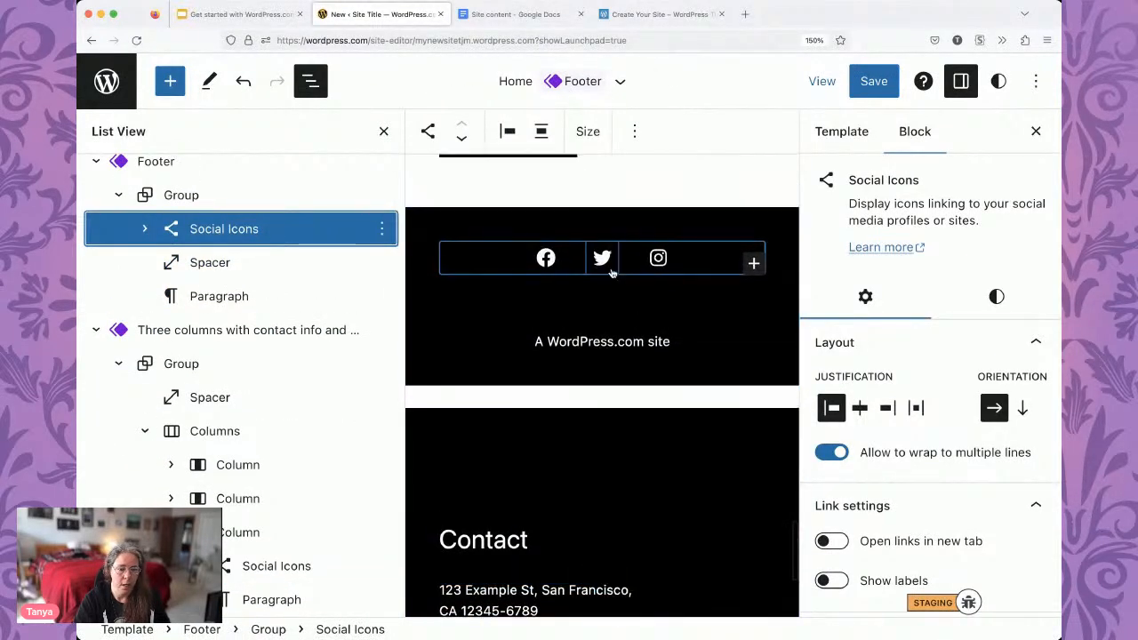
{"action": "left_click", "coordinate": [283, 569]}
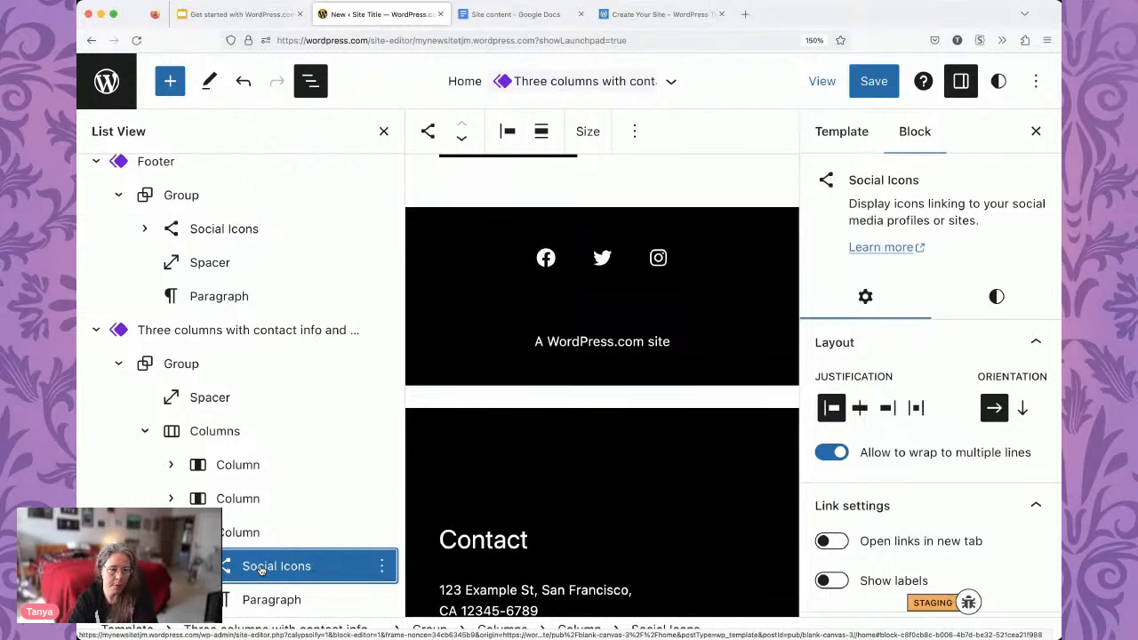
Move the colored Social Icons block from the three-column Contact footer into the original footer's group and remove the old white Social Icons block.
{"action": "left_click_drag", "start_coordinate": [261, 570], "coordinate": [601, 313]}
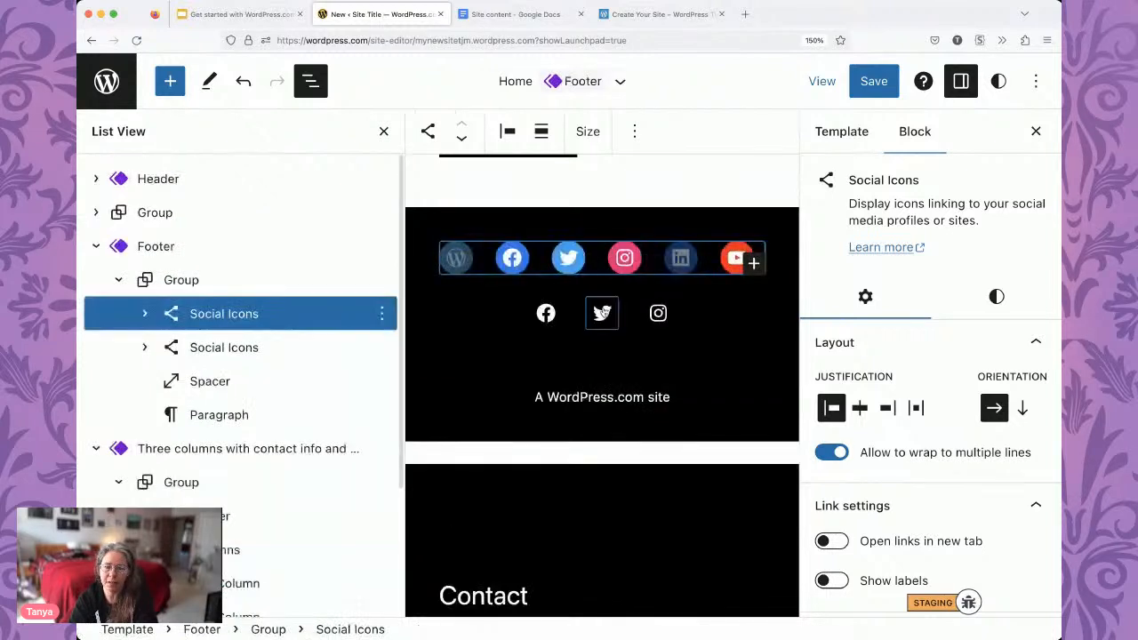
{"action": "left_click", "coordinate": [278, 345]}
{"action": "left_click", "coordinate": [381, 347]}
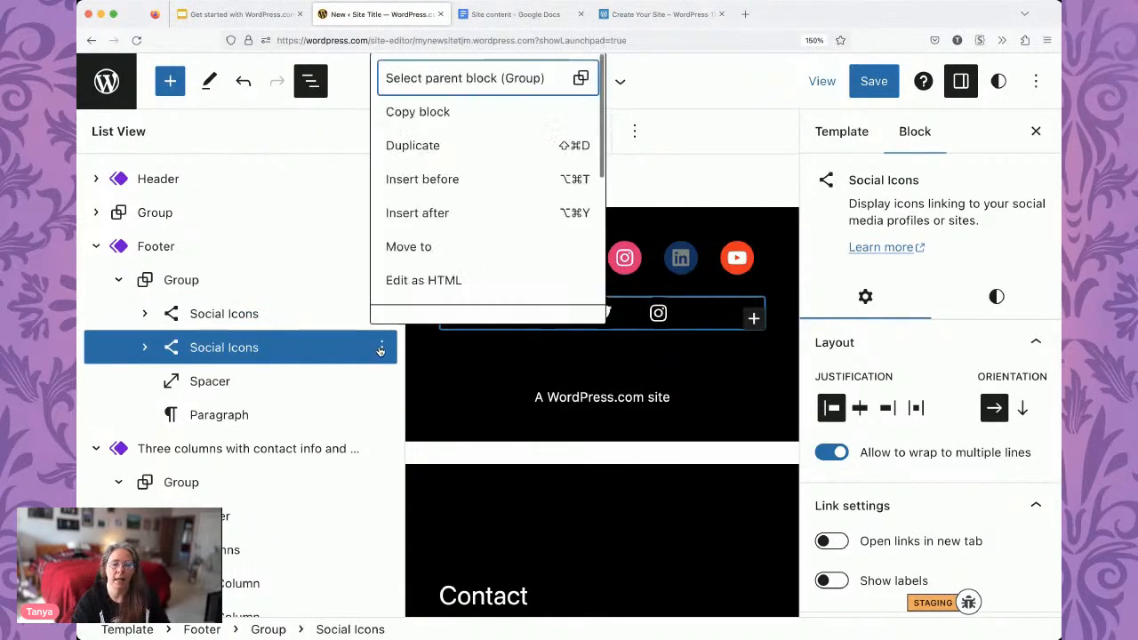
{"action": "scroll", "coordinate": [431, 299], "scroll_direction": "down", "scroll_amount": 5}
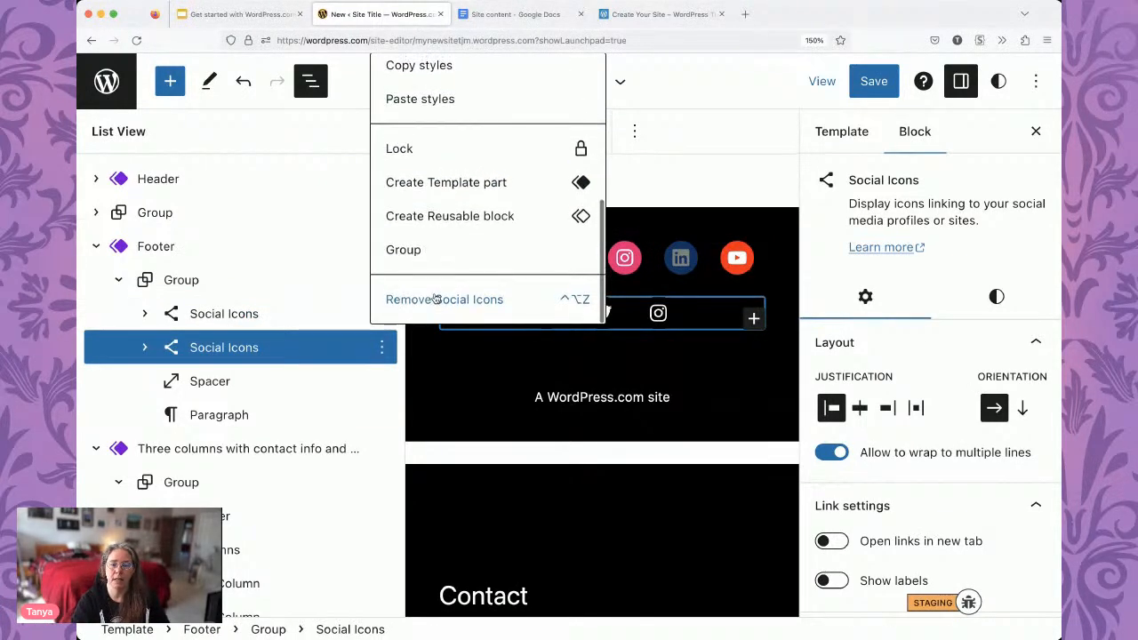
{"action": "left_click", "coordinate": [423, 298]}
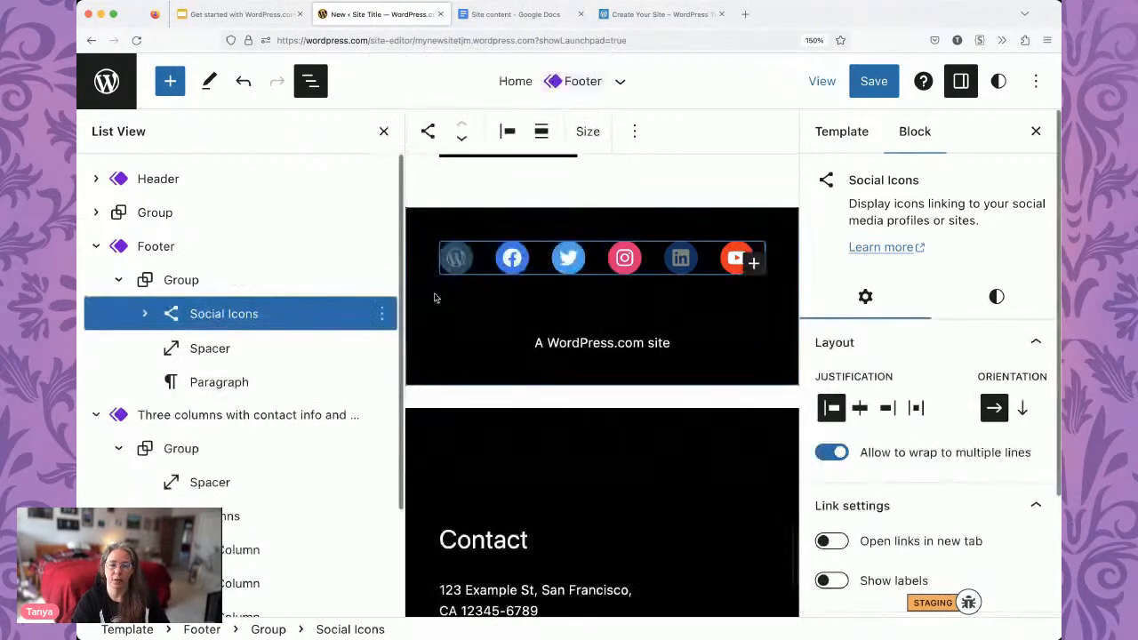
Remove the three-column contact info and social icons template part below the original footer.
{"action": "left_click", "coordinate": [138, 415]}
{"action": "left_click", "coordinate": [381, 415]}
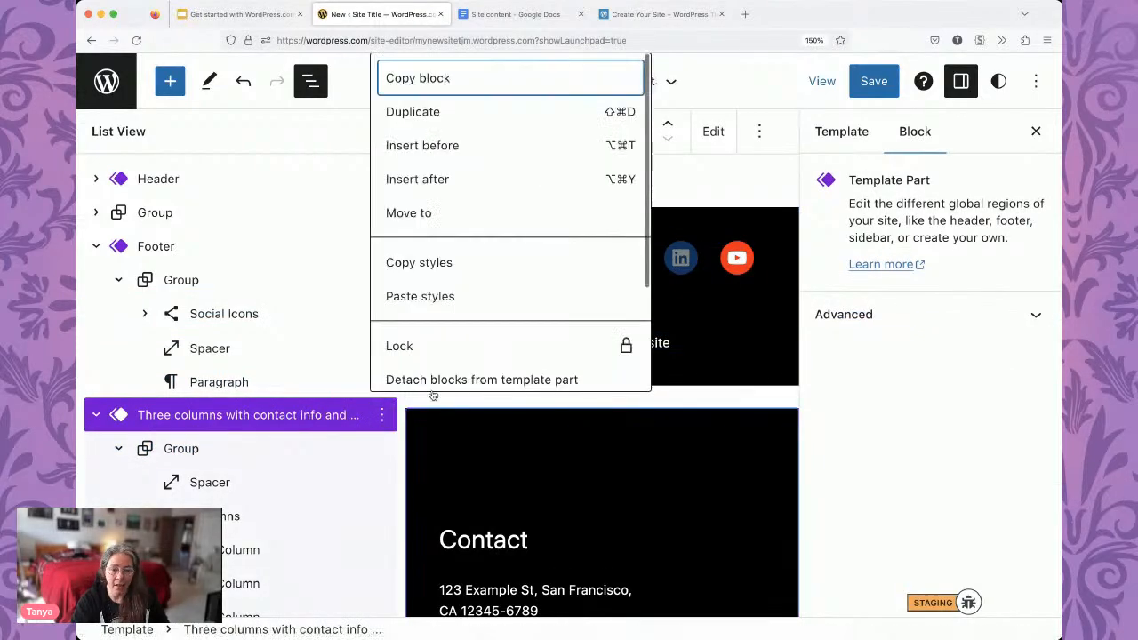
{"action": "scroll", "coordinate": [432, 379], "scroll_direction": "down", "scroll_amount": 5}
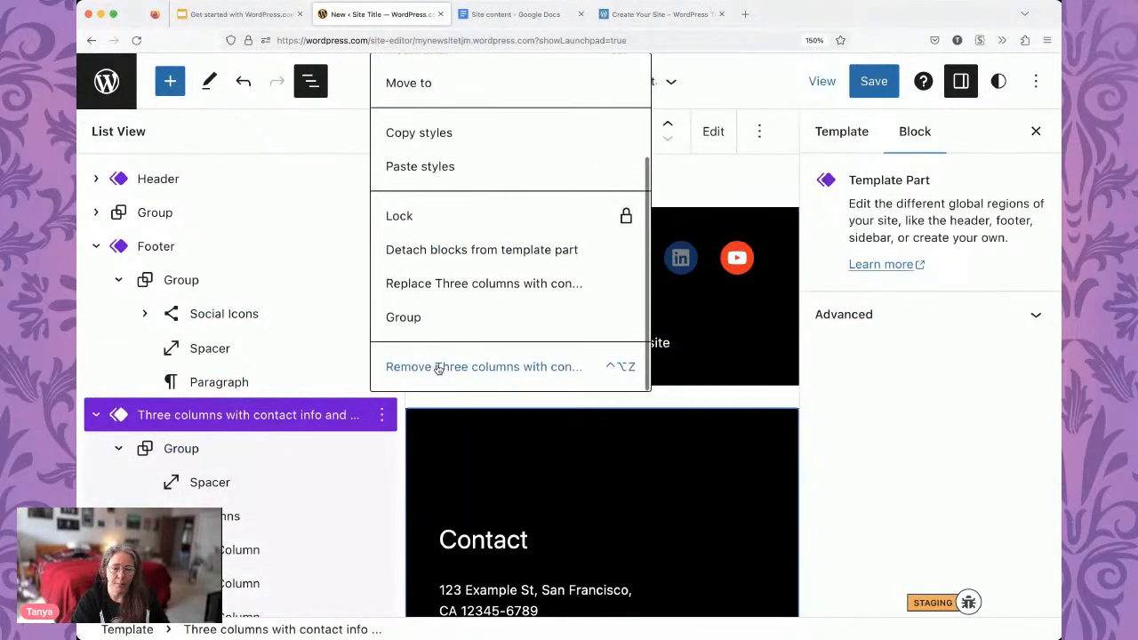
{"action": "left_click", "coordinate": [436, 368]}
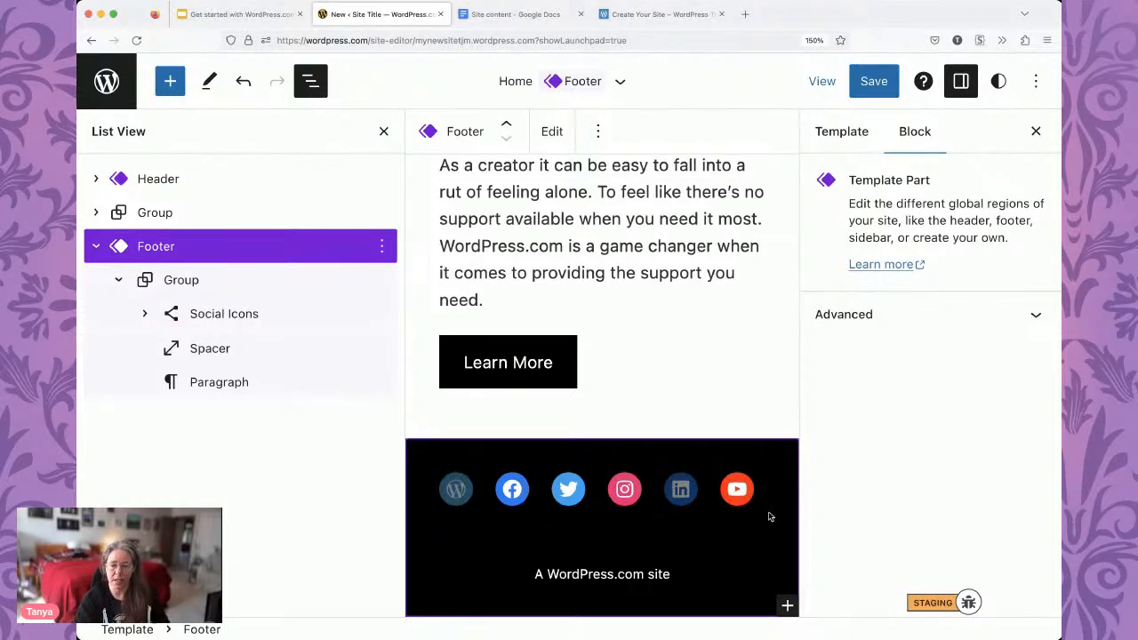
Check the link addresses of the footer's WordPress and Facebook icons and remove the WordPress icon from the Social Icons block.
{"action": "left_click", "coordinate": [454, 490]}
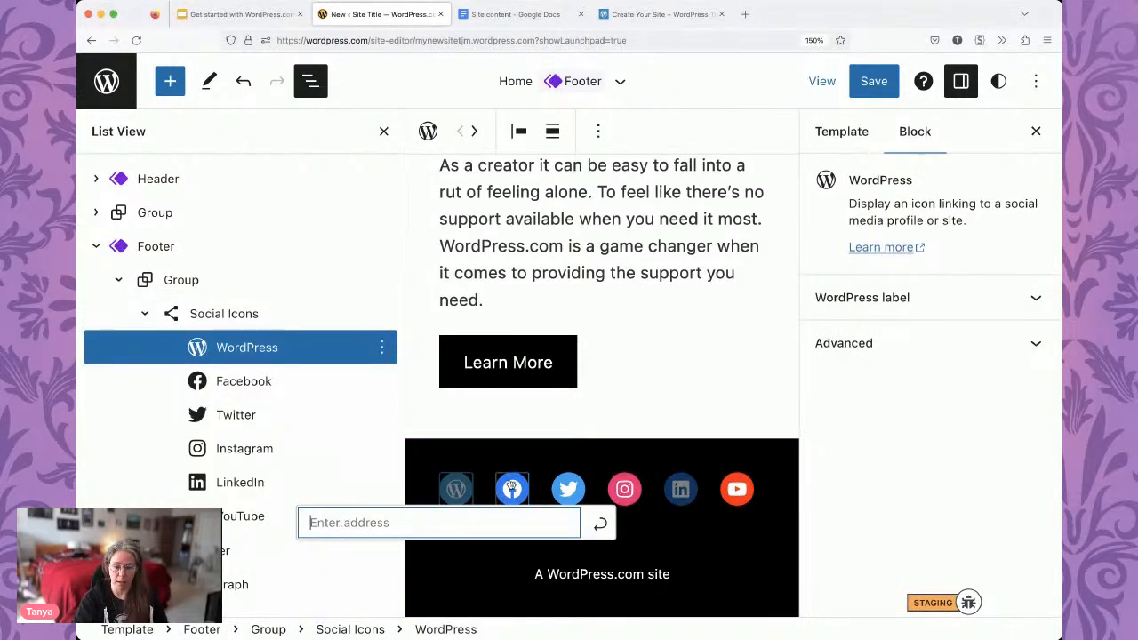
{"action": "left_click", "coordinate": [516, 488]}
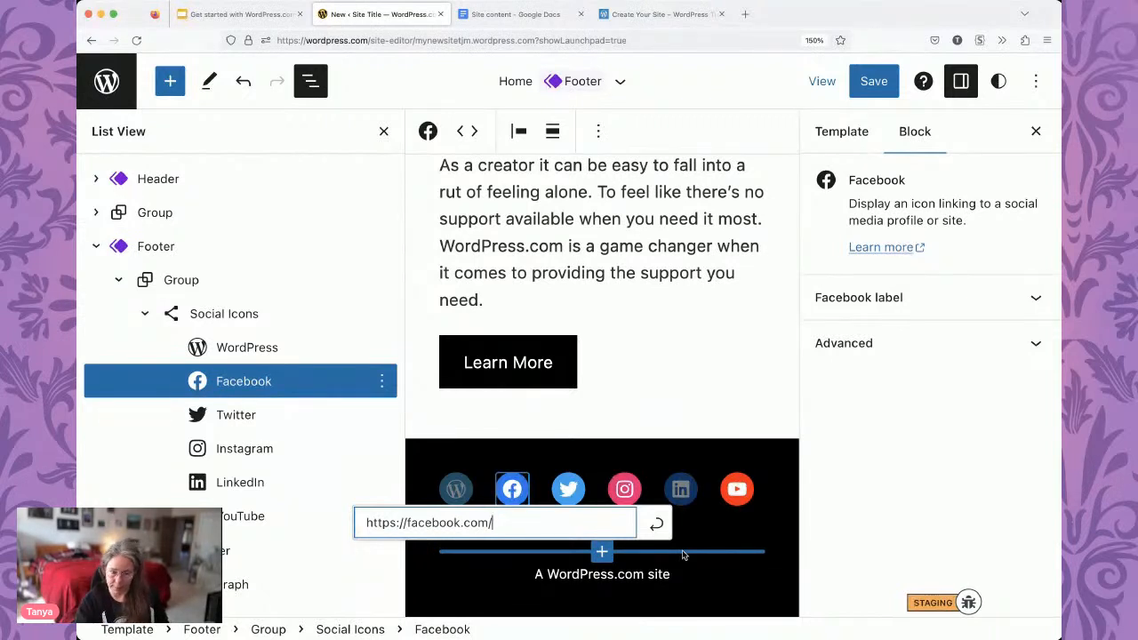
{"action": "left_click", "coordinate": [327, 343]}
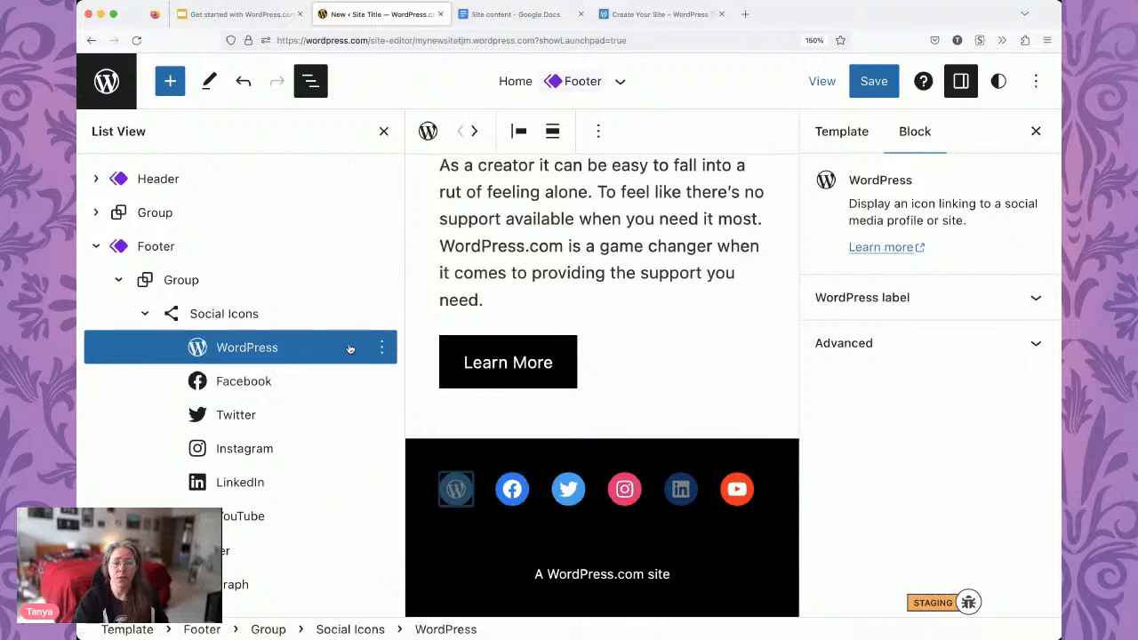
{"action": "left_click", "coordinate": [382, 348]}
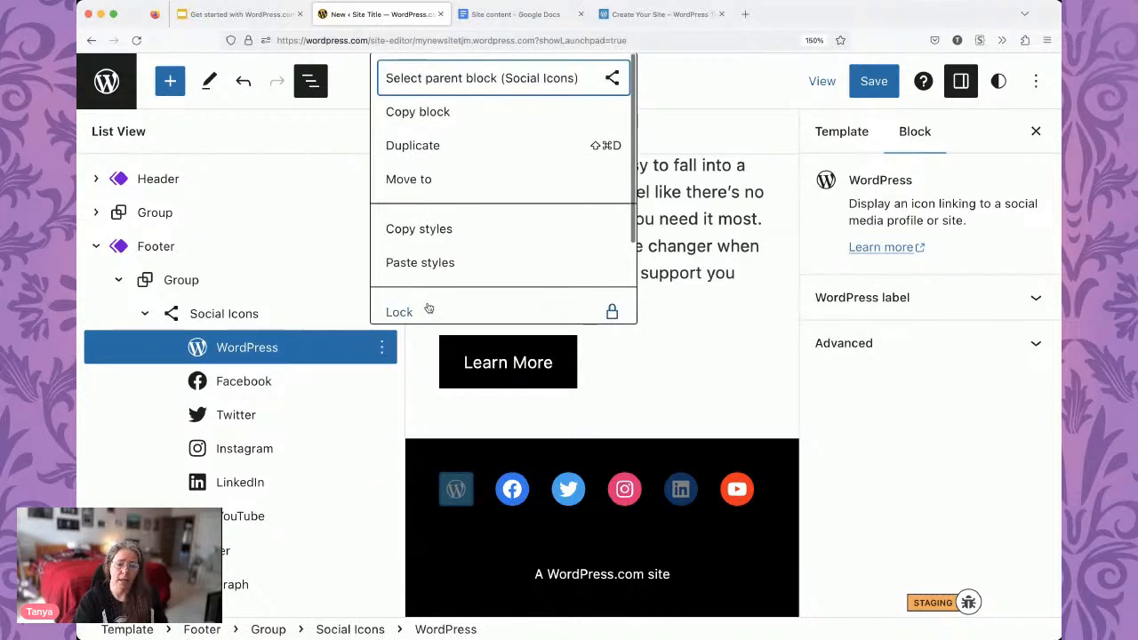
{"action": "scroll", "coordinate": [428, 308], "scroll_direction": "down", "scroll_amount": 3}
{"action": "left_click", "coordinate": [418, 298]}
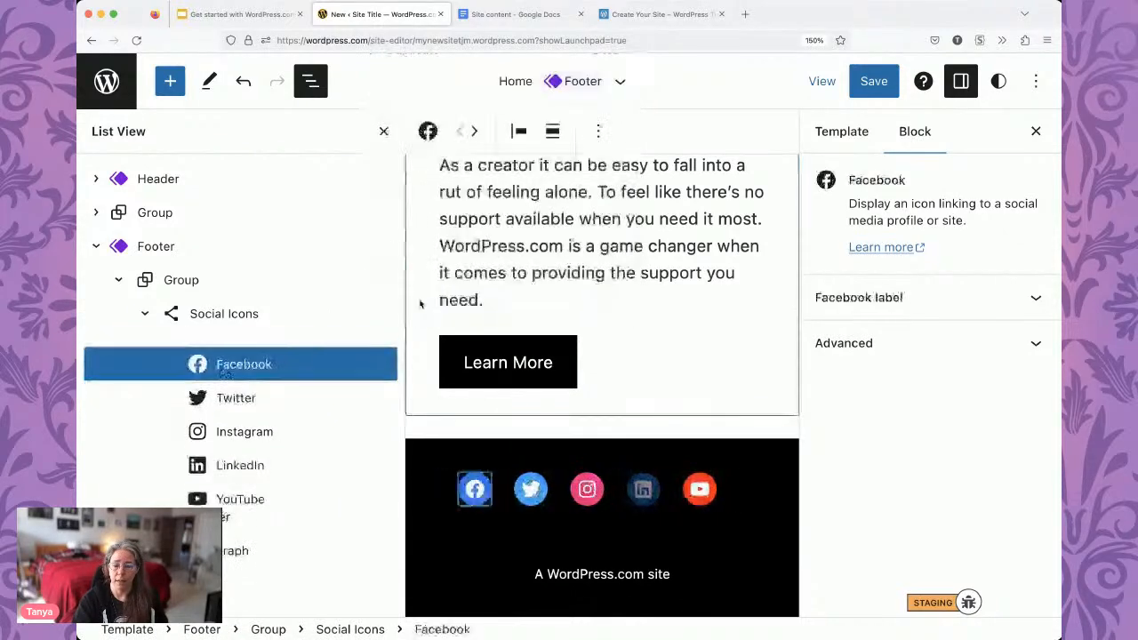
Center the footer's social icons and hide the block list and settings sidebar.
{"action": "left_click", "coordinate": [521, 132]}
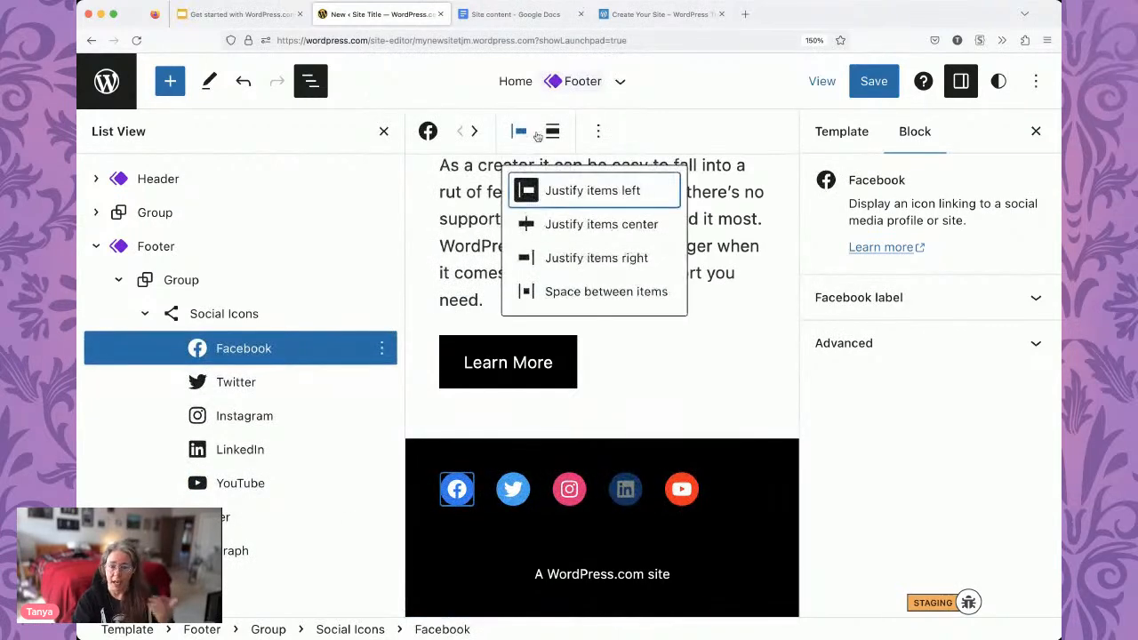
{"action": "left_click", "coordinate": [594, 226]}
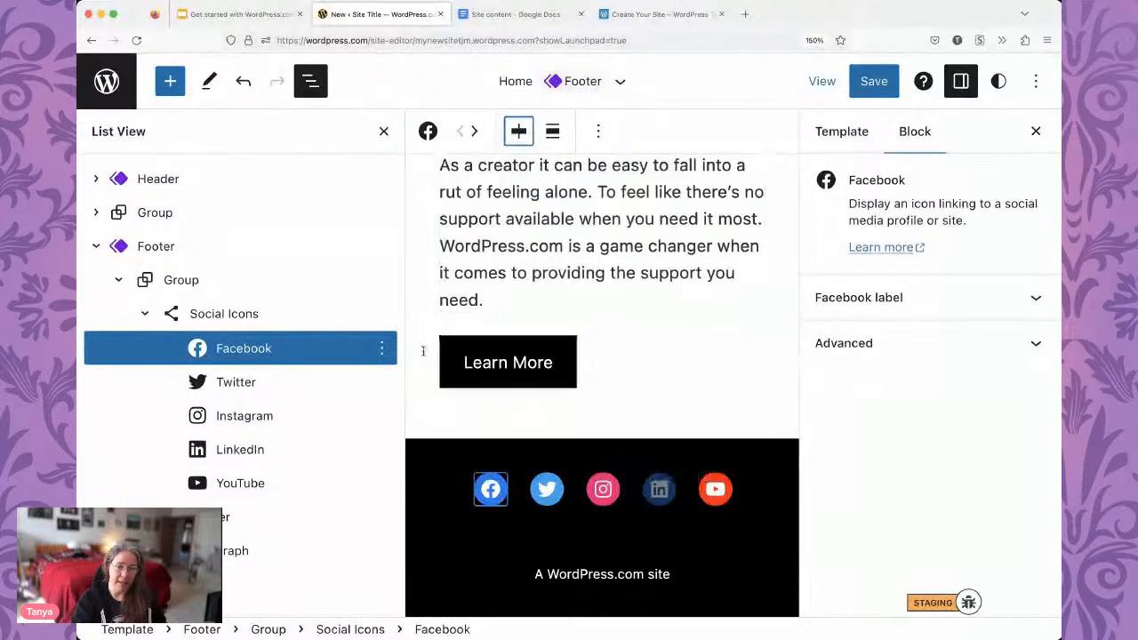
{"action": "left_click", "coordinate": [383, 130]}
{"action": "left_click", "coordinate": [1035, 130]}
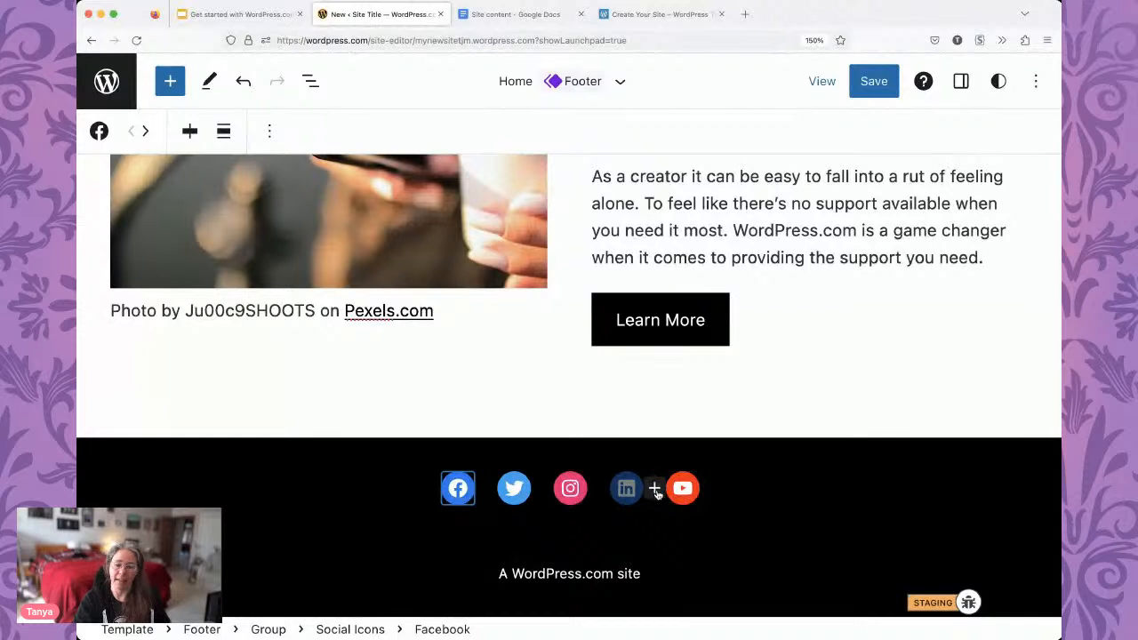
Insert a Twitch icon between the LinkedIn and YouTube icons in the footer.
{"action": "mouse_move", "coordinate": [655, 490]}
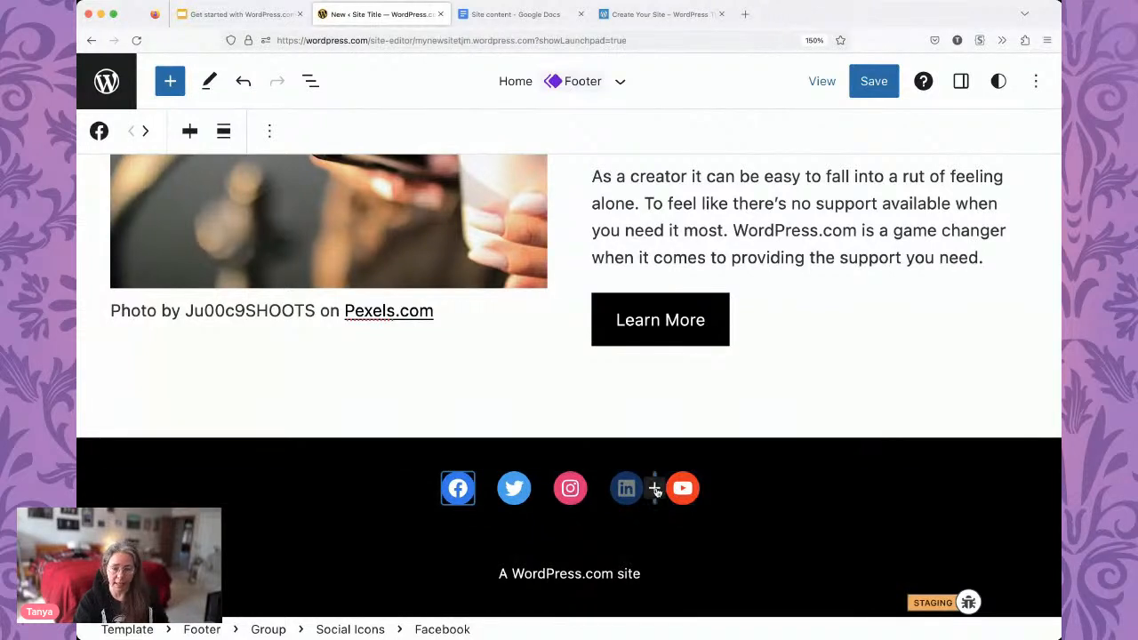
{"action": "left_click", "coordinate": [655, 489]}
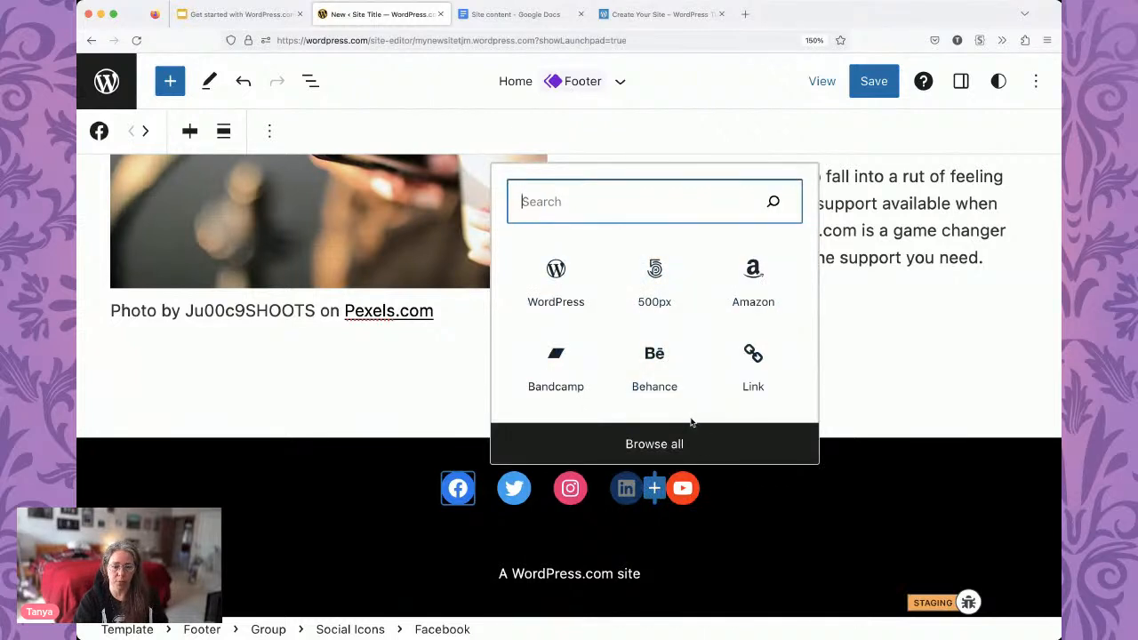
{"action": "type", "text": "twi"}
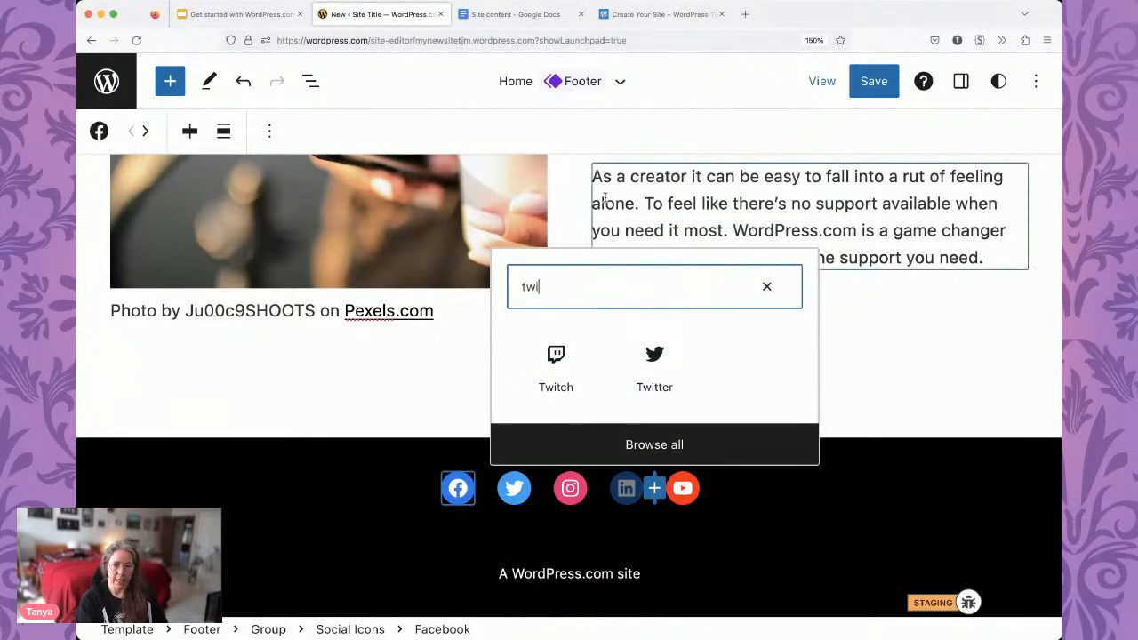
{"action": "left_click", "coordinate": [555, 360]}
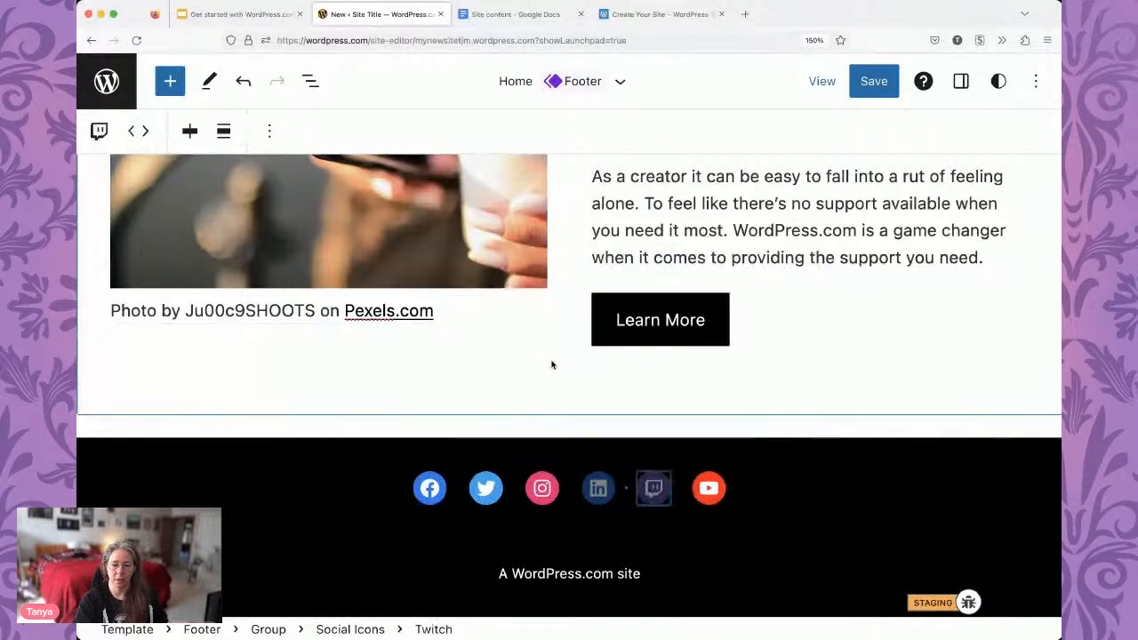
View the Twitch icon's empty link address and move the icon two places forward, between Twitter and Instagram.
{"action": "left_click", "coordinate": [652, 496]}
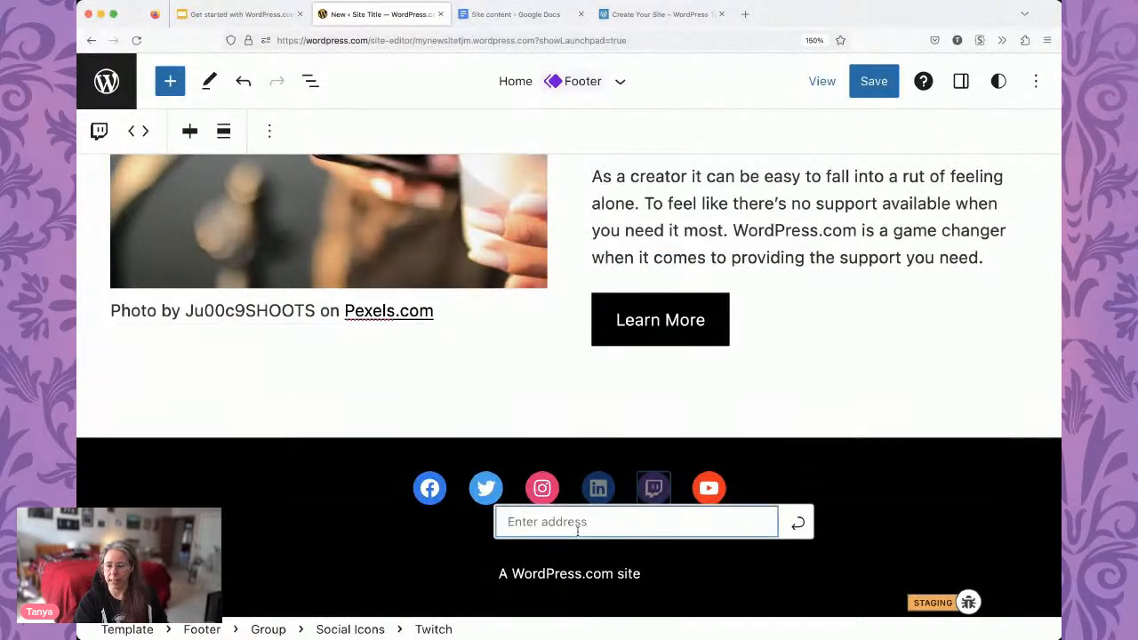
{"action": "left_click", "coordinate": [654, 492]}
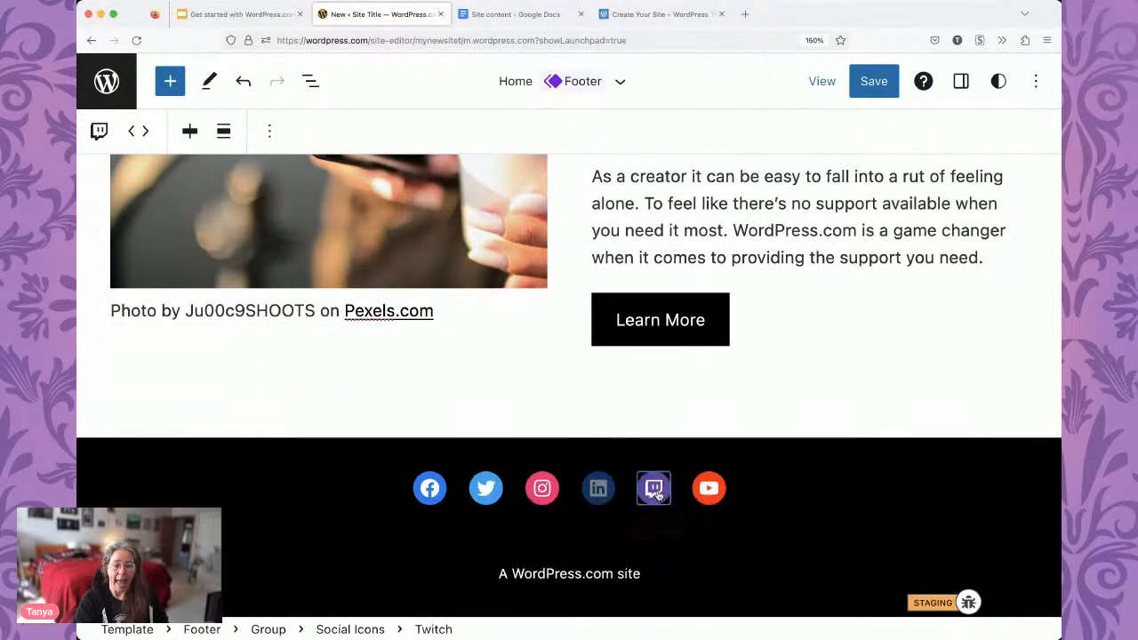
{"action": "left_click", "coordinate": [132, 132]}
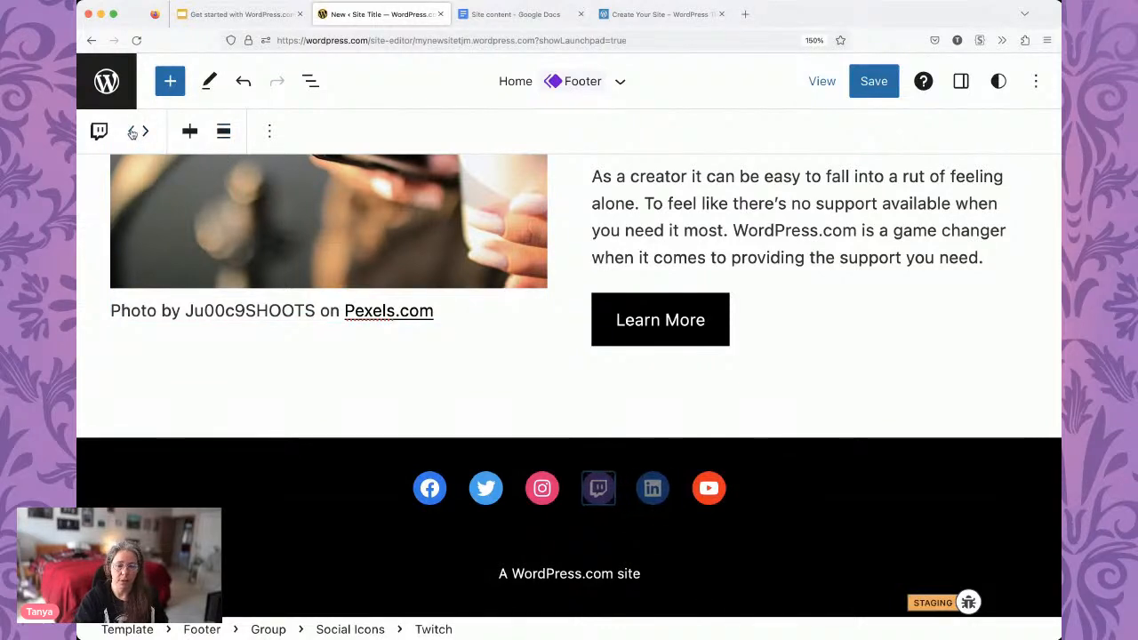
{"action": "left_click", "coordinate": [131, 131]}
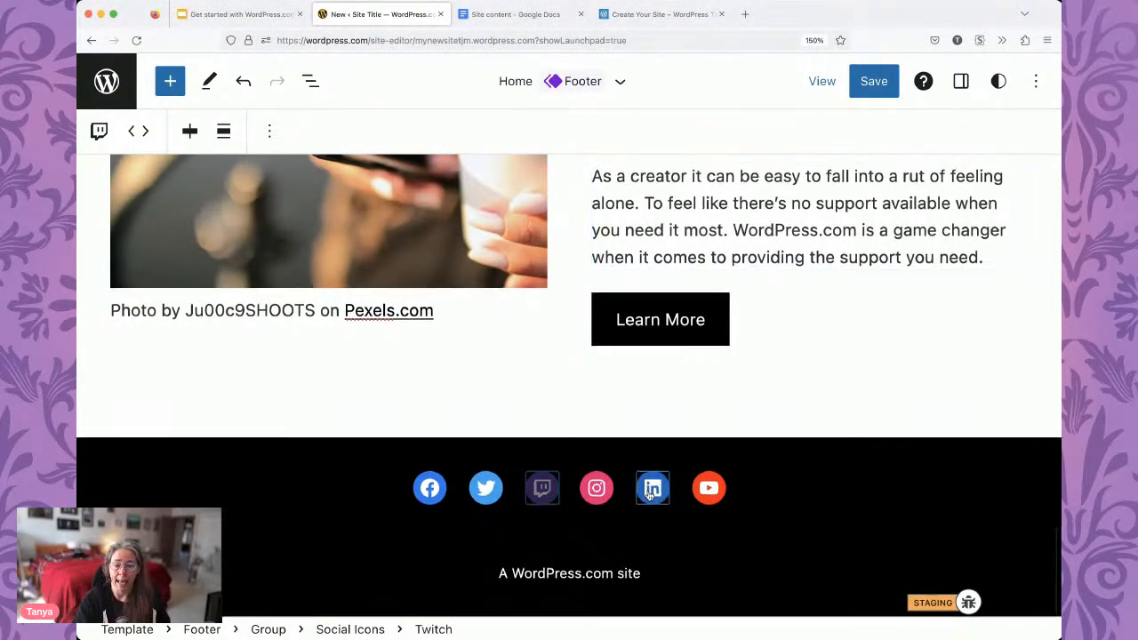
Review the whole Home template from the footer up through the news, About, quote and cover sections to the header.
{"action": "scroll", "coordinate": [649, 496], "scroll_direction": "up", "scroll_amount": 3}
{"action": "scroll", "coordinate": [649, 496], "scroll_direction": "up", "scroll_amount": 10}
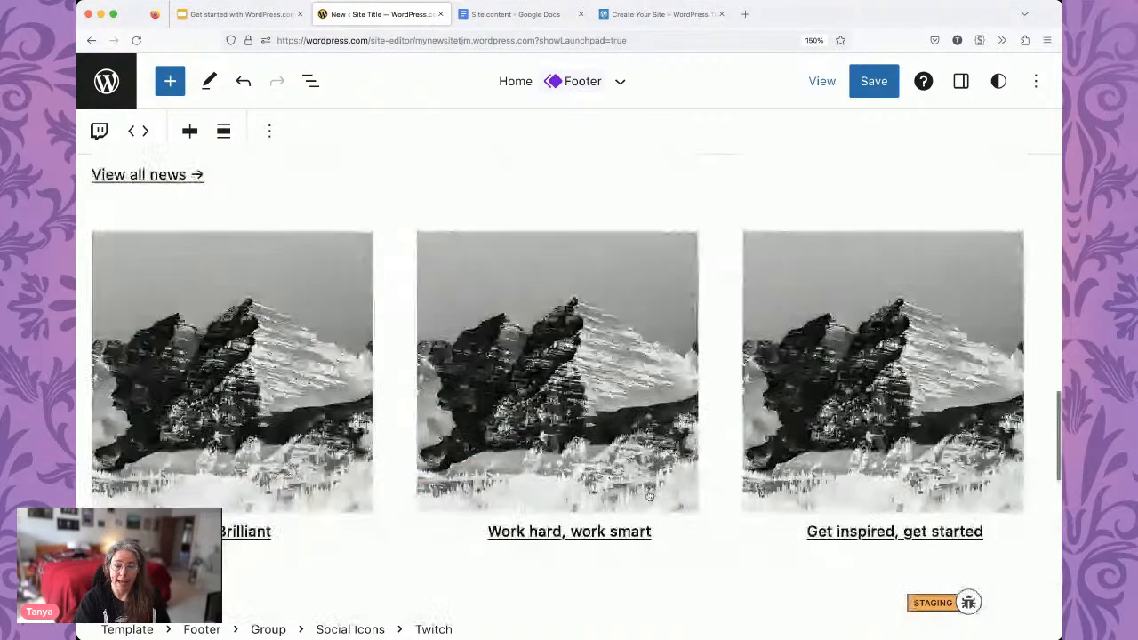
{"action": "scroll", "coordinate": [649, 496], "scroll_direction": "up", "scroll_amount": 3}
{"action": "scroll", "coordinate": [649, 496], "scroll_direction": "down", "scroll_amount": 8}
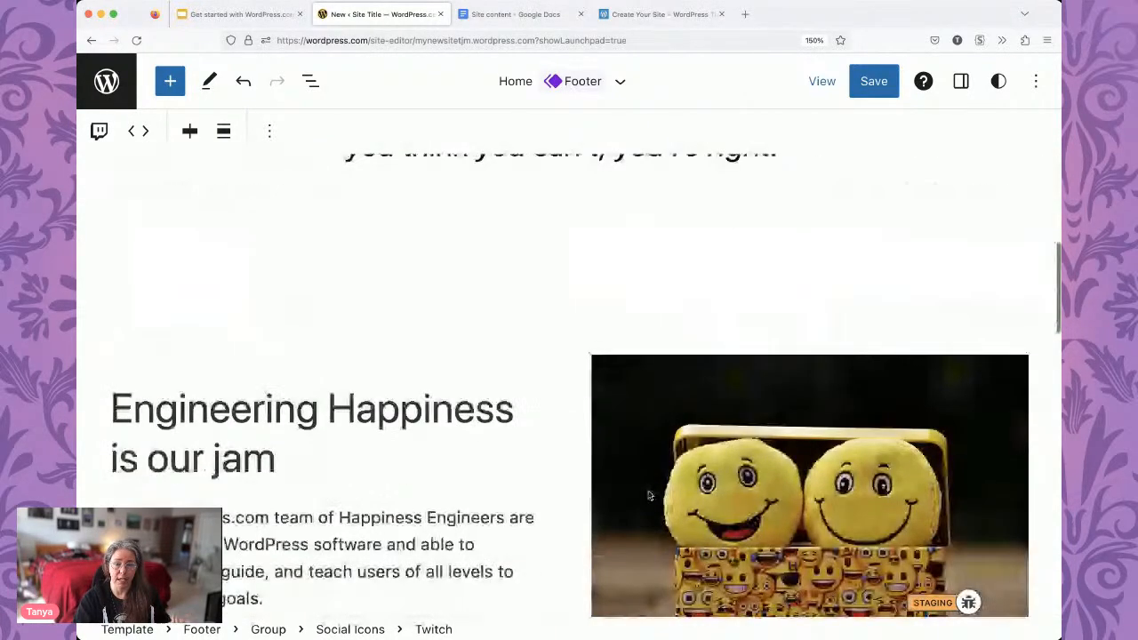
{"action": "scroll", "coordinate": [649, 496], "scroll_direction": "down", "scroll_amount": 10}
{"action": "scroll", "coordinate": [585, 225], "scroll_direction": "up", "scroll_amount": 6}
{"action": "scroll", "coordinate": [585, 225], "scroll_direction": "up", "scroll_amount": 7}
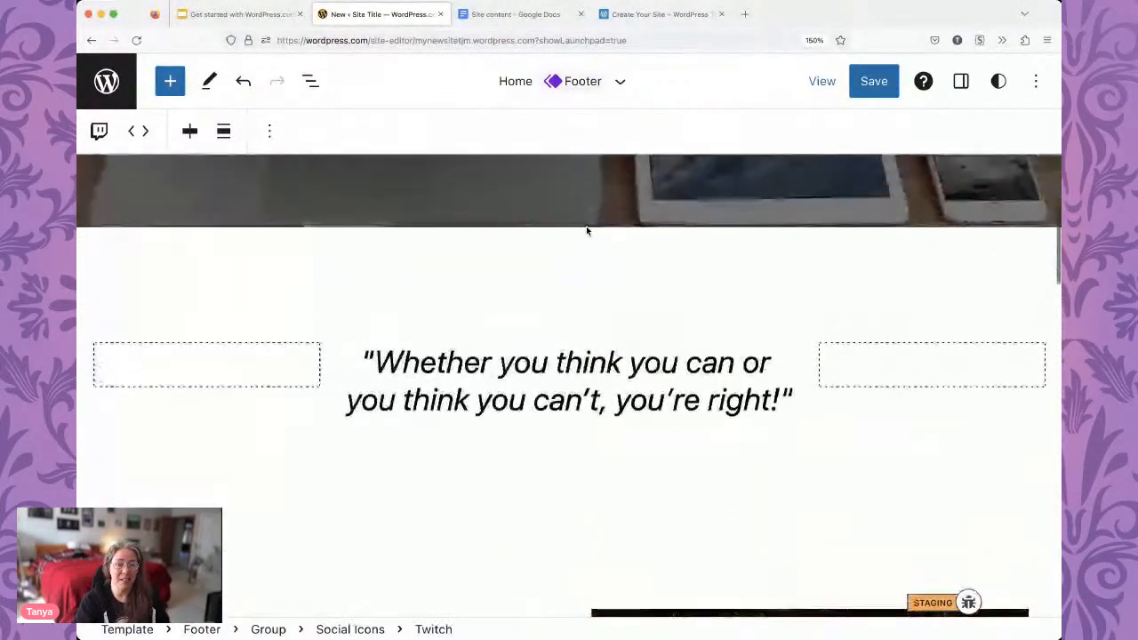
{"action": "scroll", "coordinate": [570, 408], "scroll_direction": "up", "scroll_amount": 2}
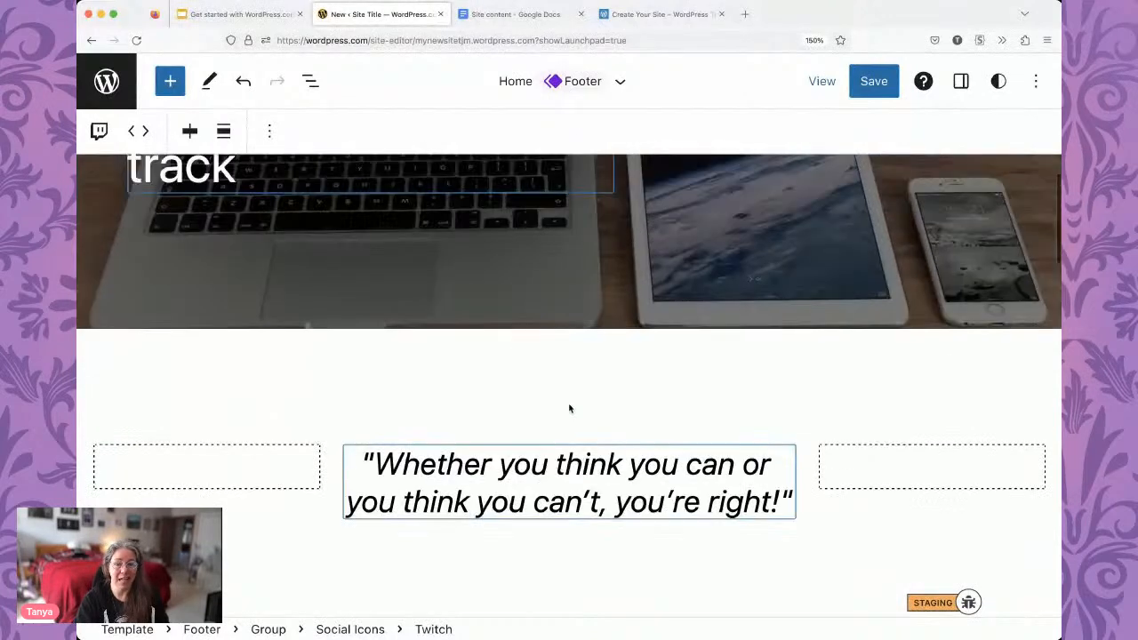
{"action": "scroll", "coordinate": [570, 408], "scroll_direction": "up", "scroll_amount": 5}
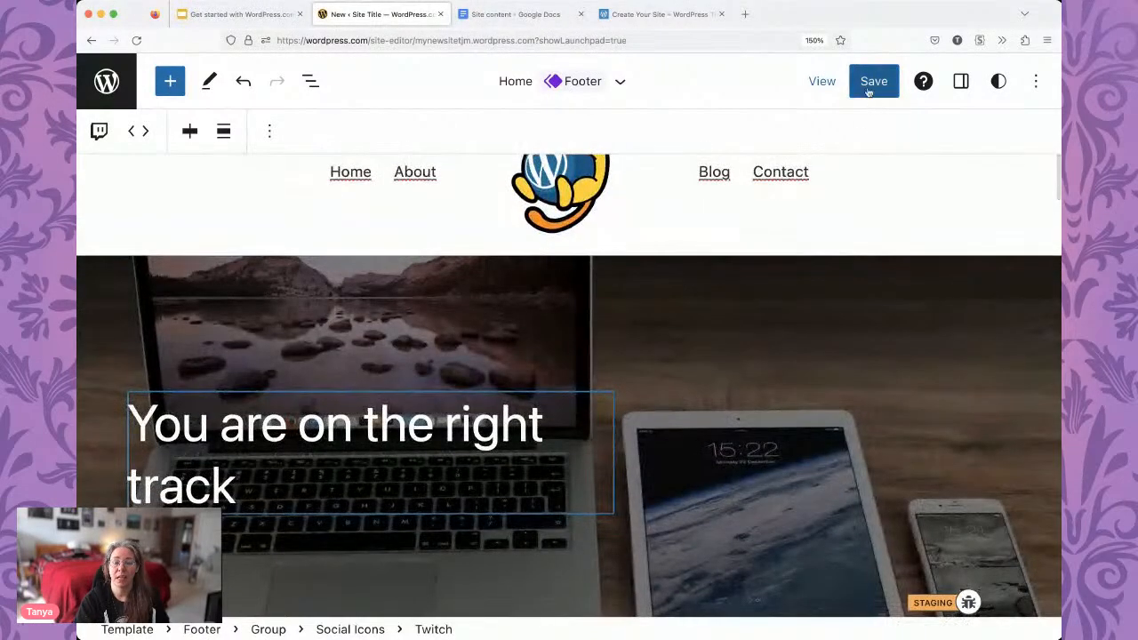
Save all changes to the site icon, logo, Home template and template parts at normal page zoom, and return to editing.
{"action": "left_click", "coordinate": [872, 85]}
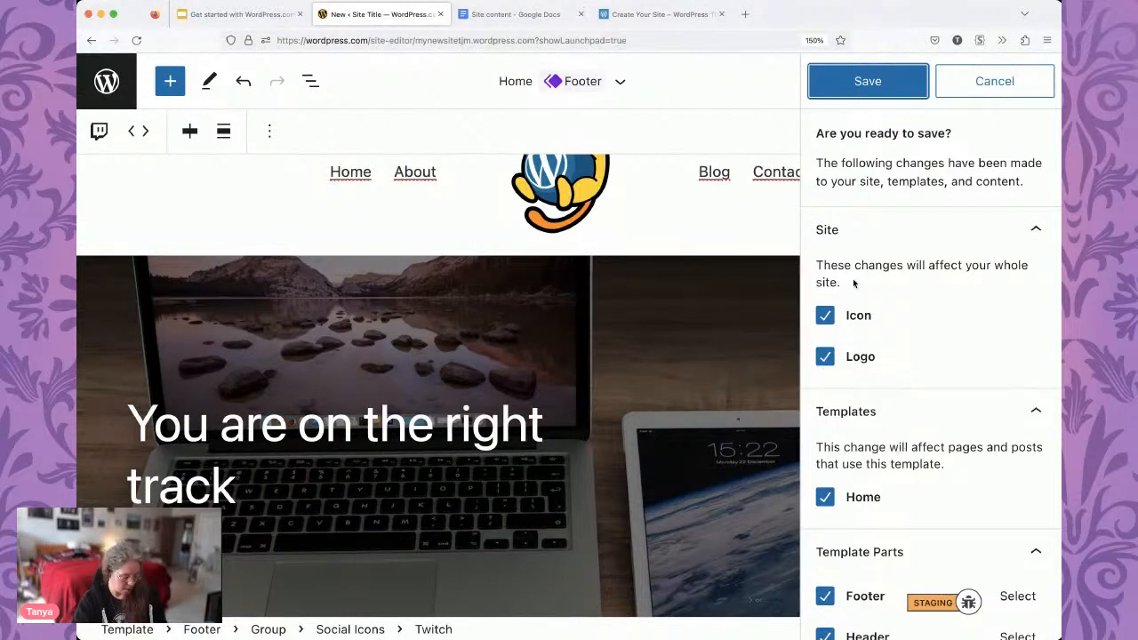
{"action": "key", "text": "super+0"}
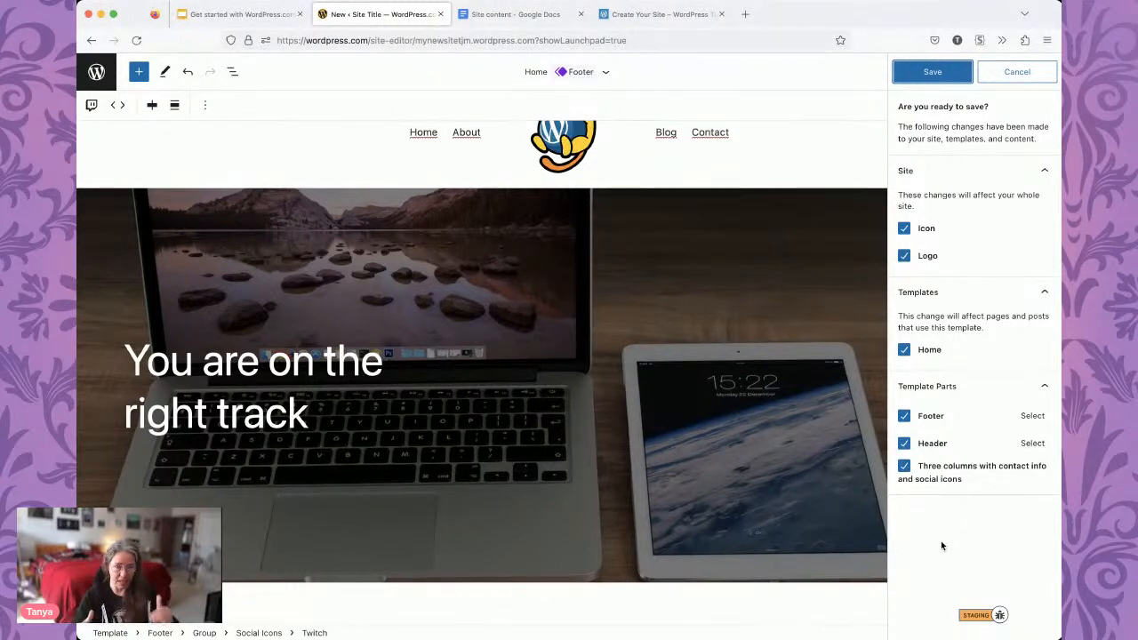
{"action": "left_click", "coordinate": [933, 71]}
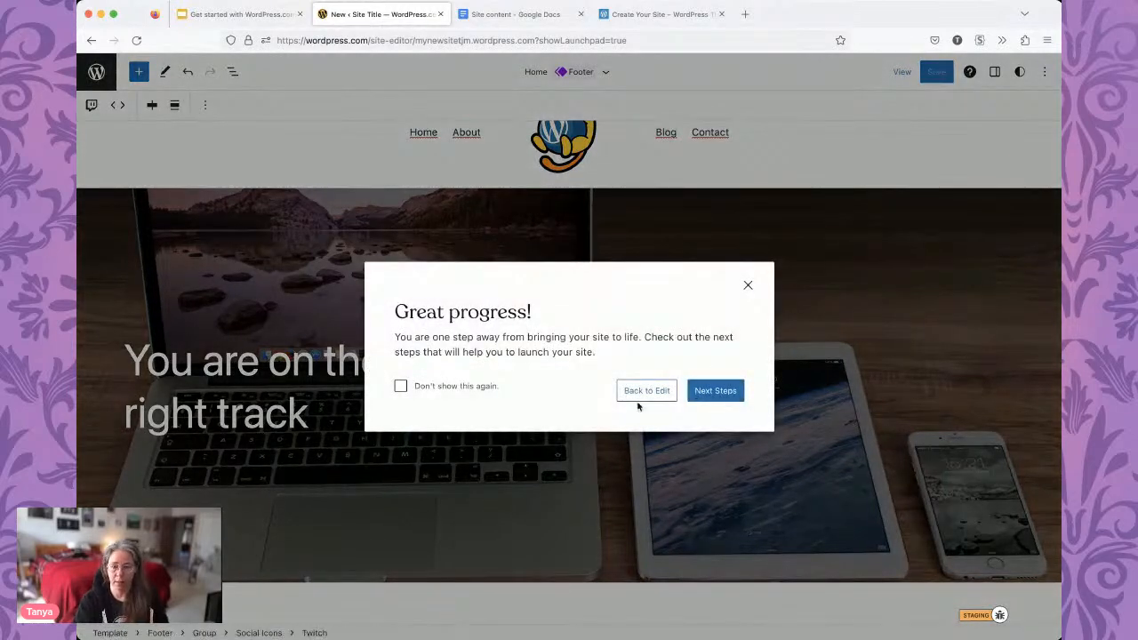
{"action": "left_click", "coordinate": [636, 395]}
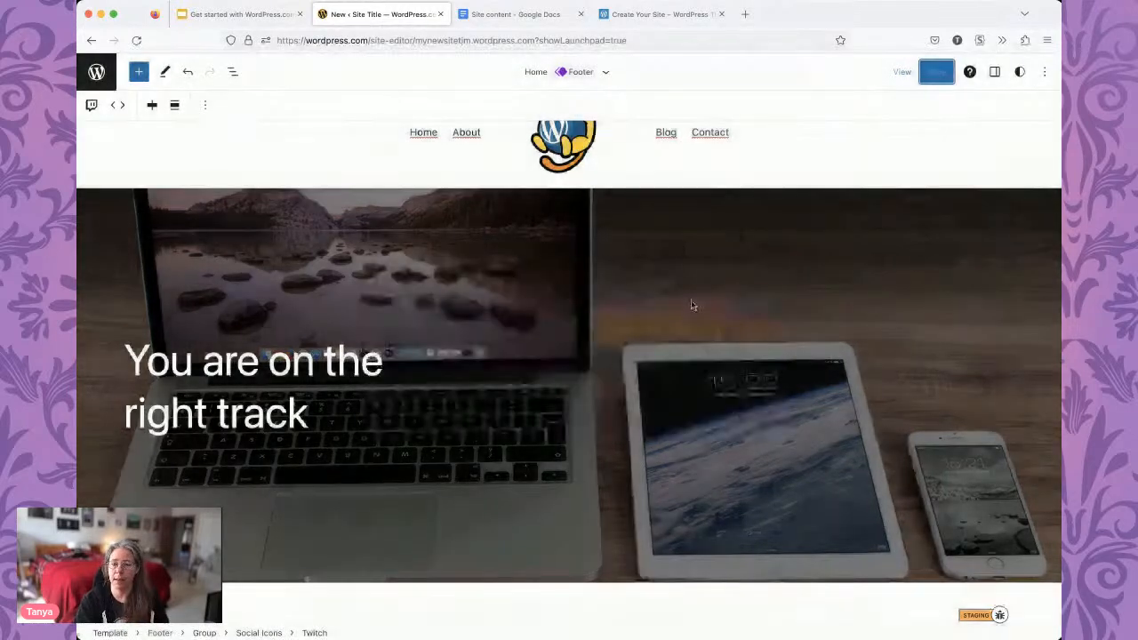
Open the live site and review the whole front page from the header to the footer and back up.
{"action": "left_click", "coordinate": [900, 72]}
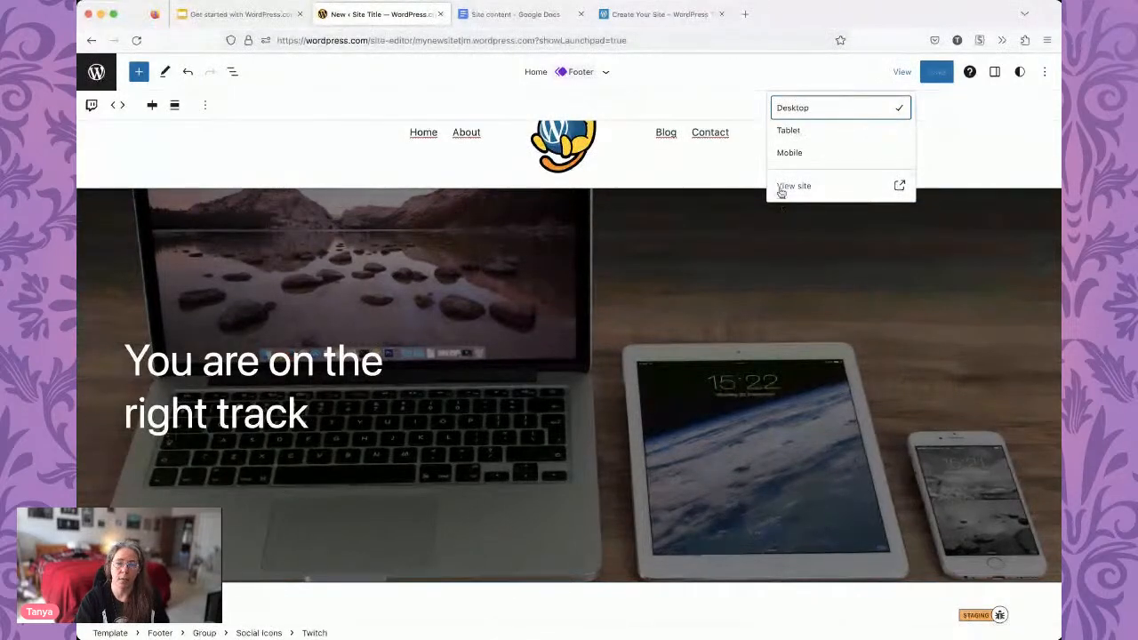
{"action": "left_click", "coordinate": [781, 187]}
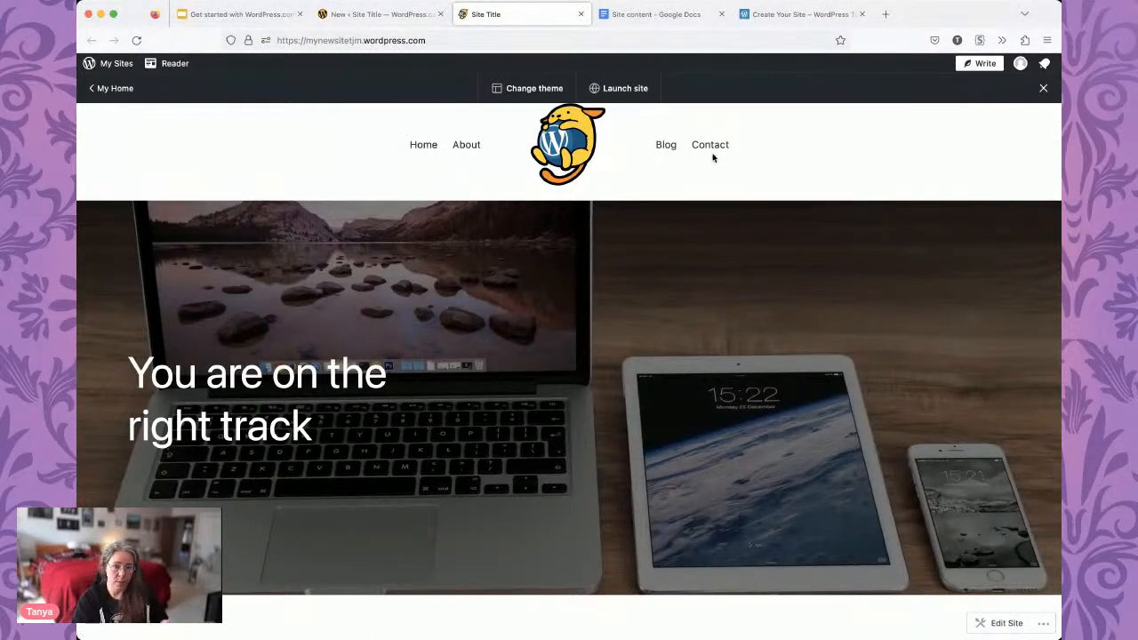
{"action": "scroll", "coordinate": [543, 375], "scroll_direction": "down", "scroll_amount": 3}
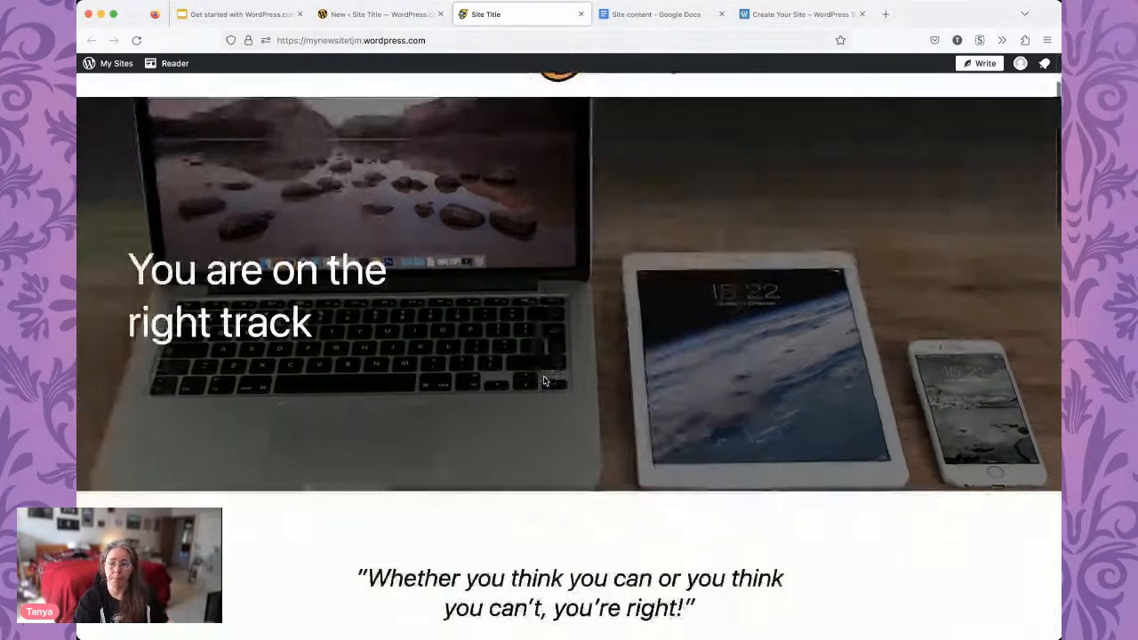
{"action": "scroll", "coordinate": [522, 350], "scroll_direction": "down", "scroll_amount": 5}
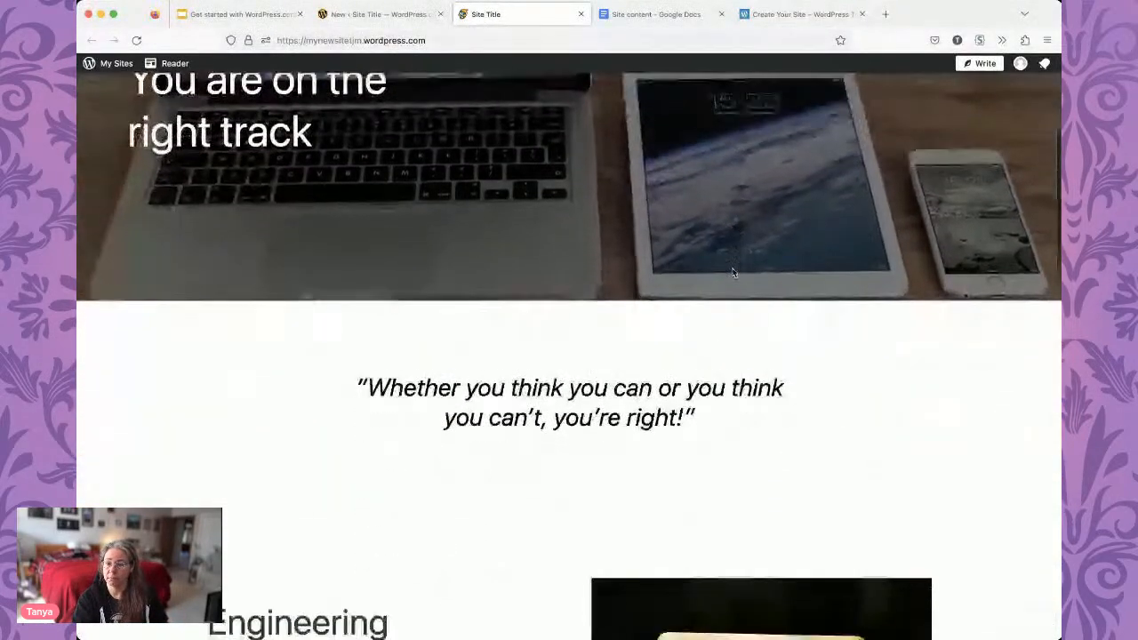
{"action": "scroll", "coordinate": [733, 273], "scroll_direction": "down", "scroll_amount": 3}
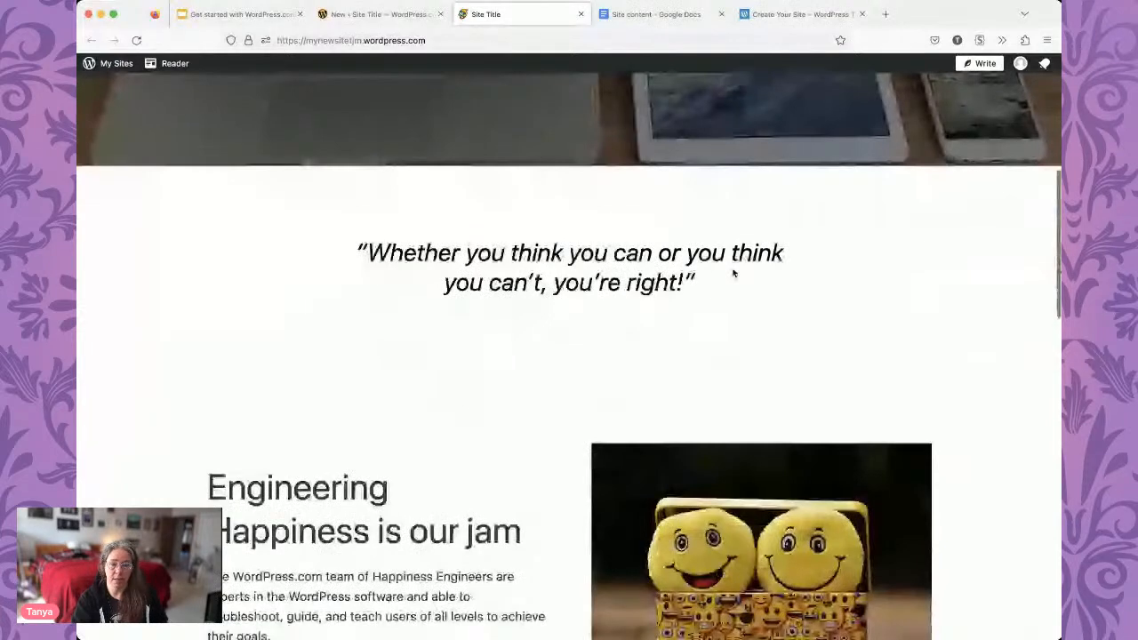
{"action": "scroll", "coordinate": [733, 273], "scroll_direction": "down", "scroll_amount": 7}
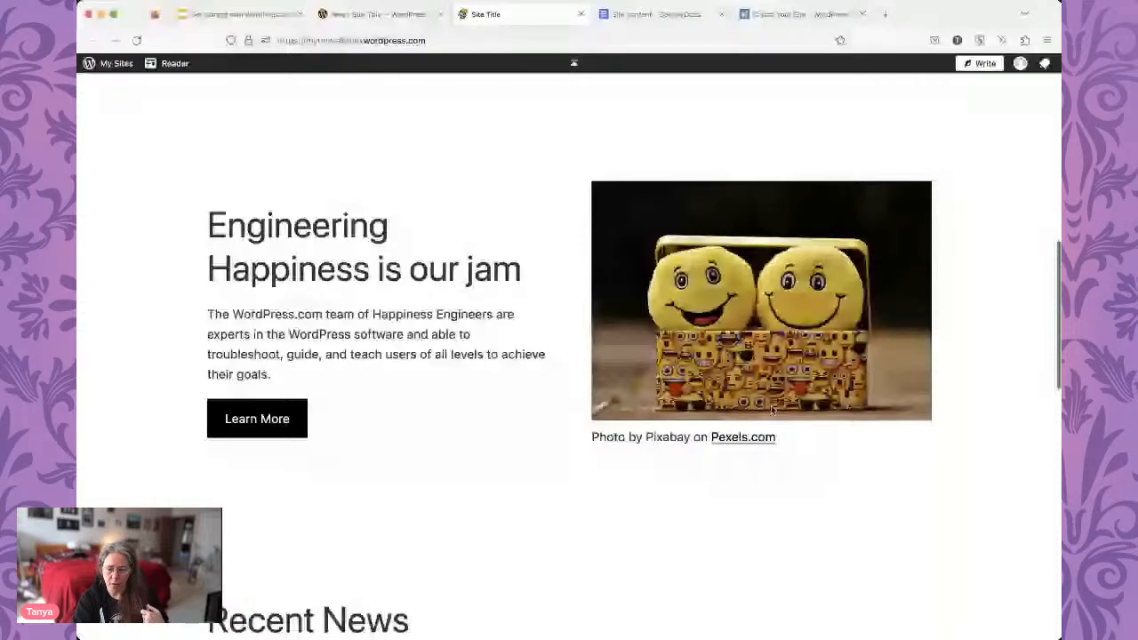
{"action": "scroll", "coordinate": [772, 409], "scroll_direction": "down", "scroll_amount": 10}
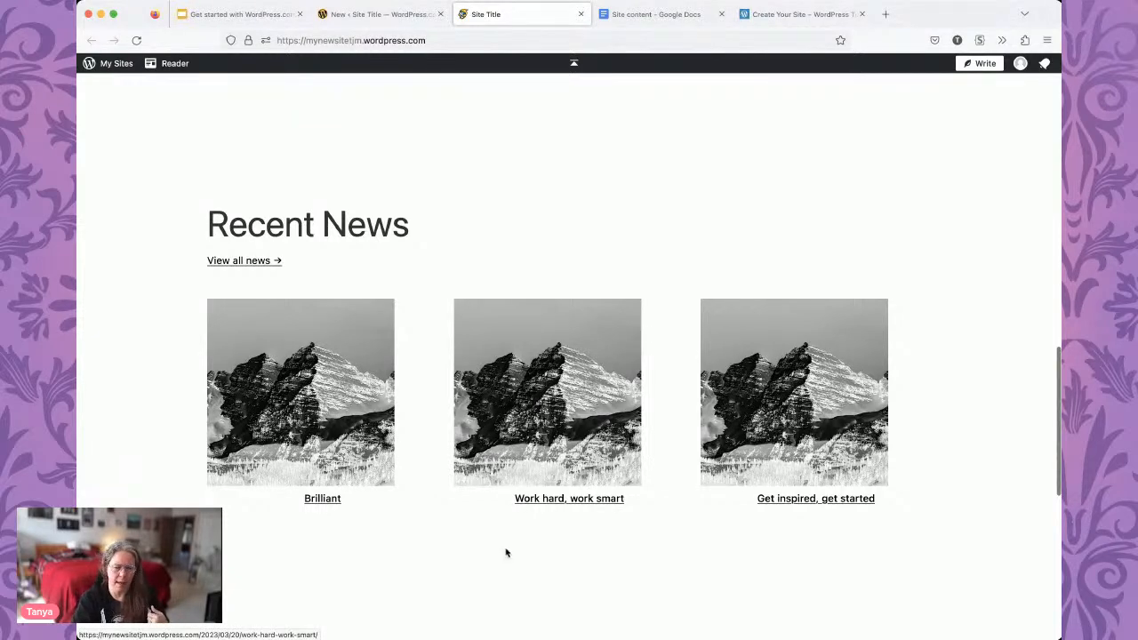
{"action": "scroll", "coordinate": [507, 553], "scroll_direction": "down", "scroll_amount": 6}
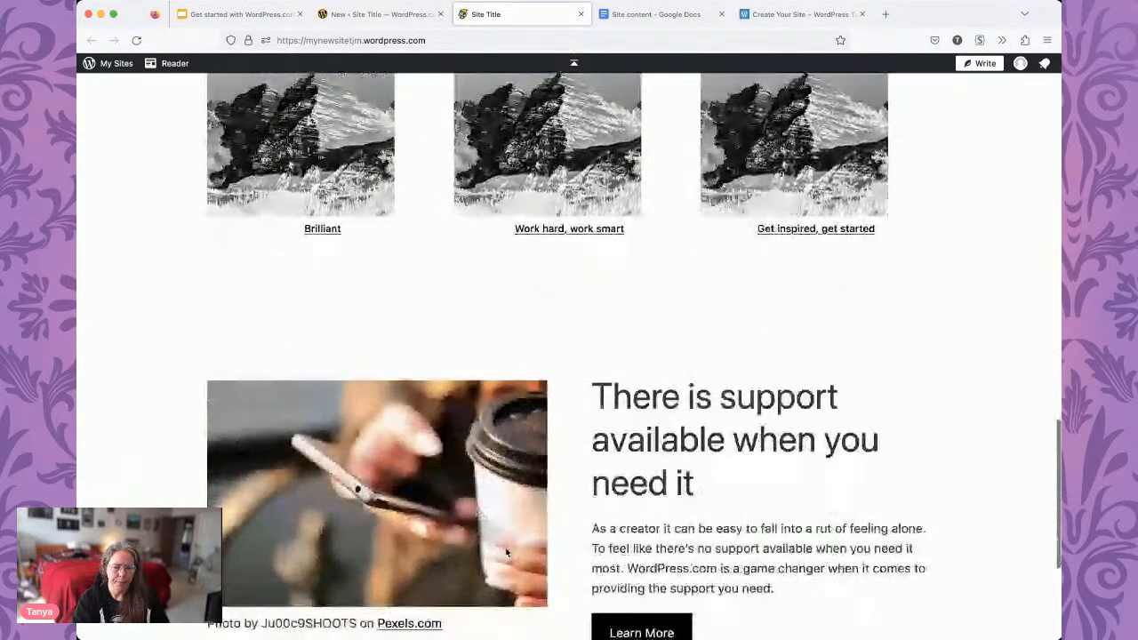
{"action": "scroll", "coordinate": [506, 553], "scroll_direction": "down", "scroll_amount": 2}
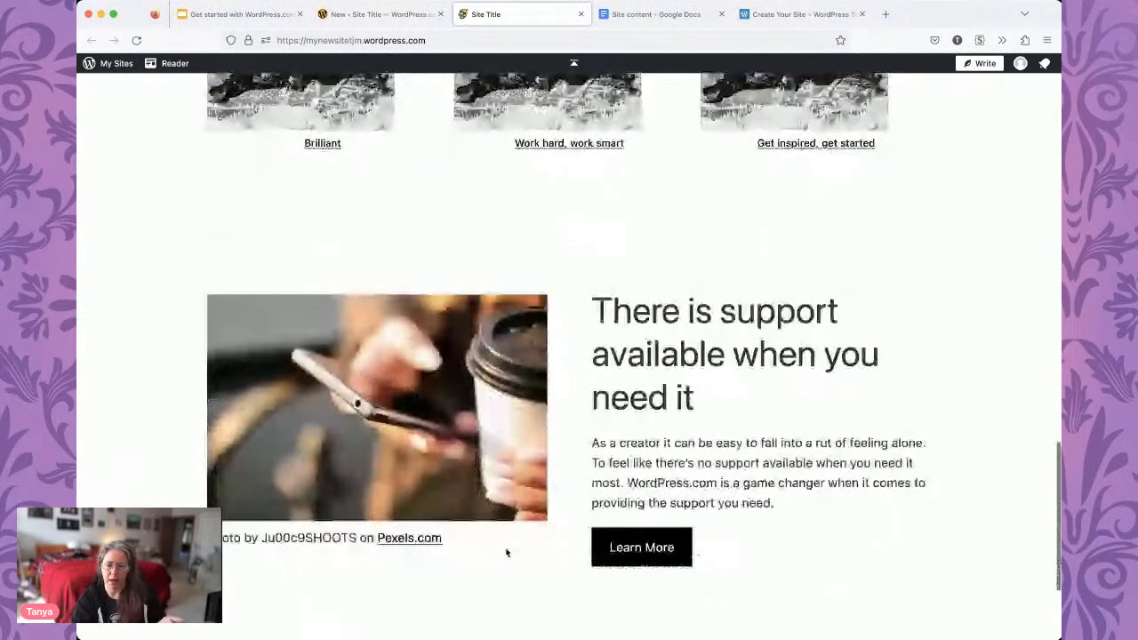
{"action": "scroll", "coordinate": [507, 553], "scroll_direction": "down", "scroll_amount": 4}
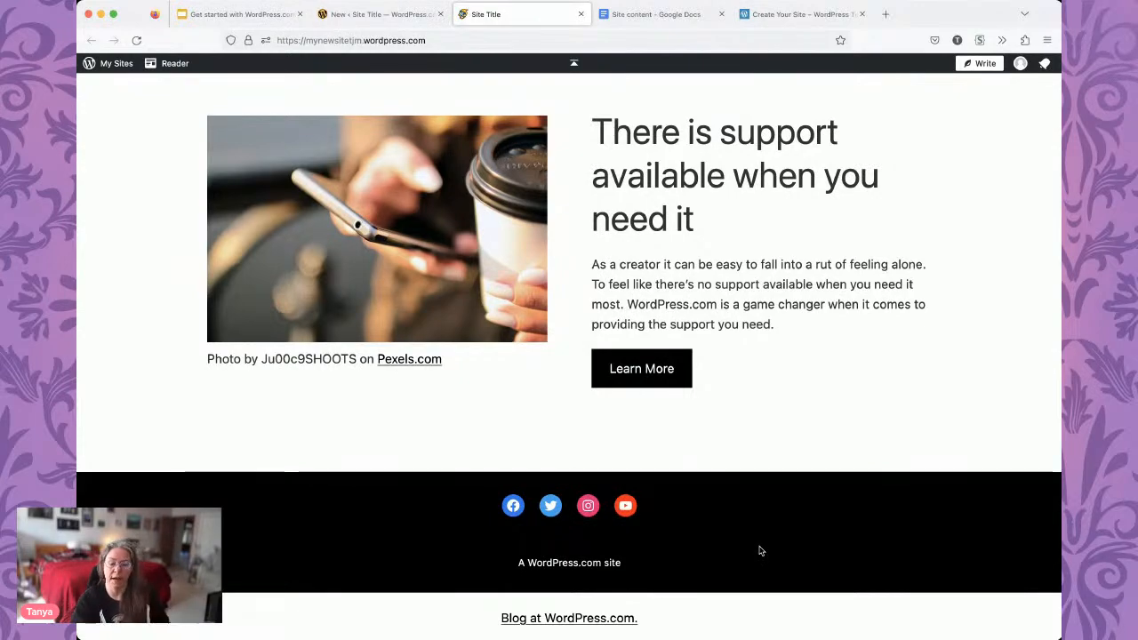
{"action": "scroll", "coordinate": [760, 551], "scroll_direction": "up", "scroll_amount": 5}
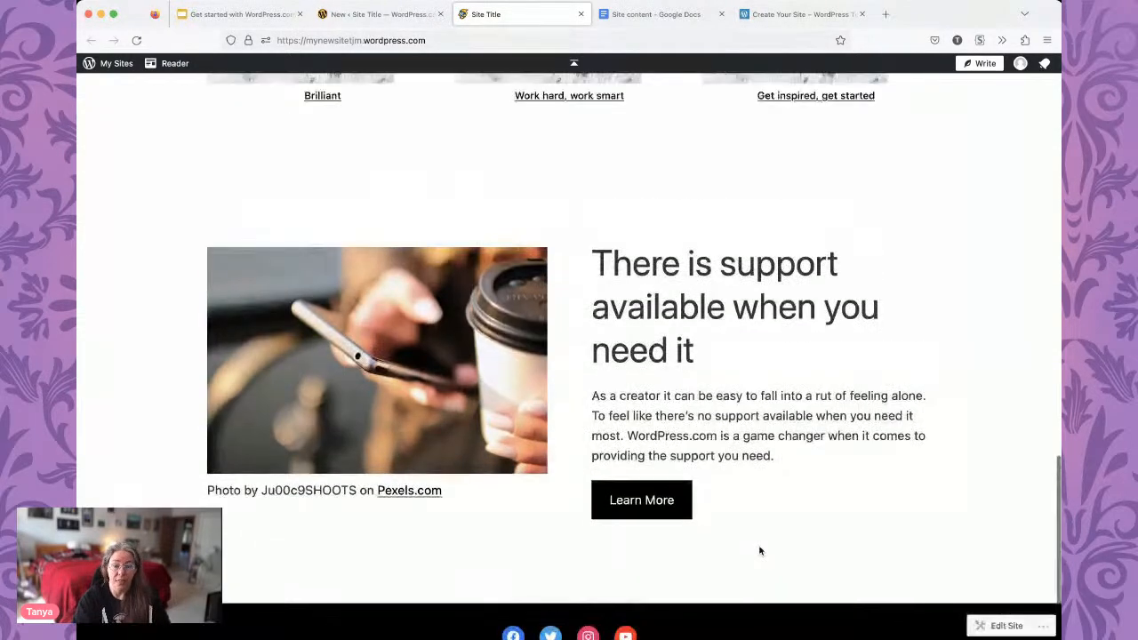
{"action": "scroll", "coordinate": [760, 551], "scroll_direction": "up", "scroll_amount": 12}
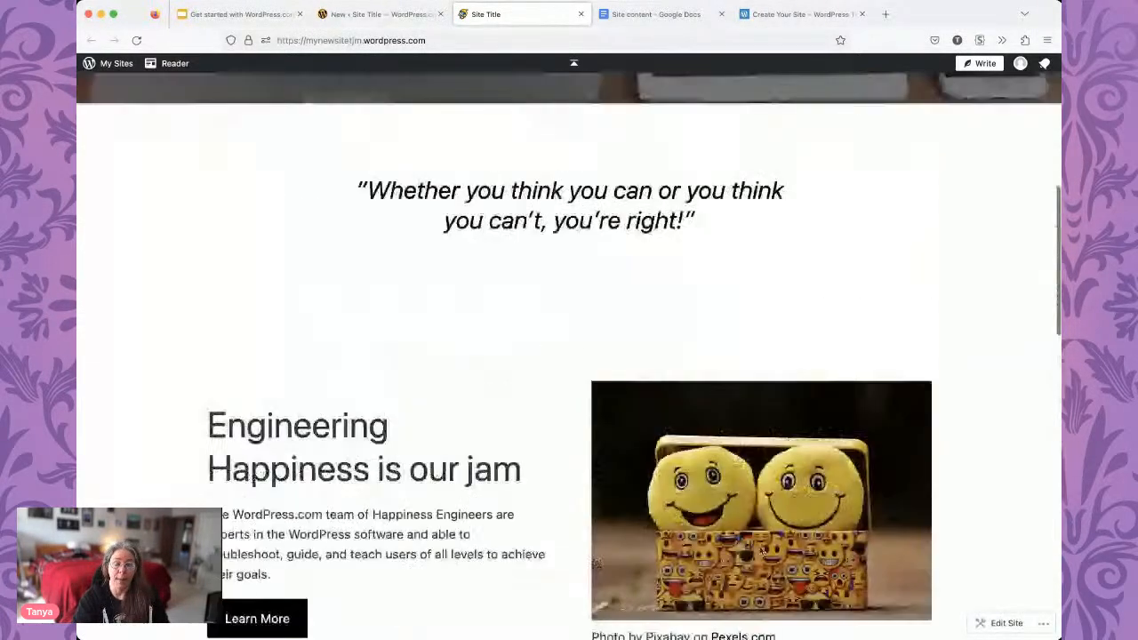
{"action": "scroll", "coordinate": [760, 551], "scroll_direction": "up", "scroll_amount": 4}
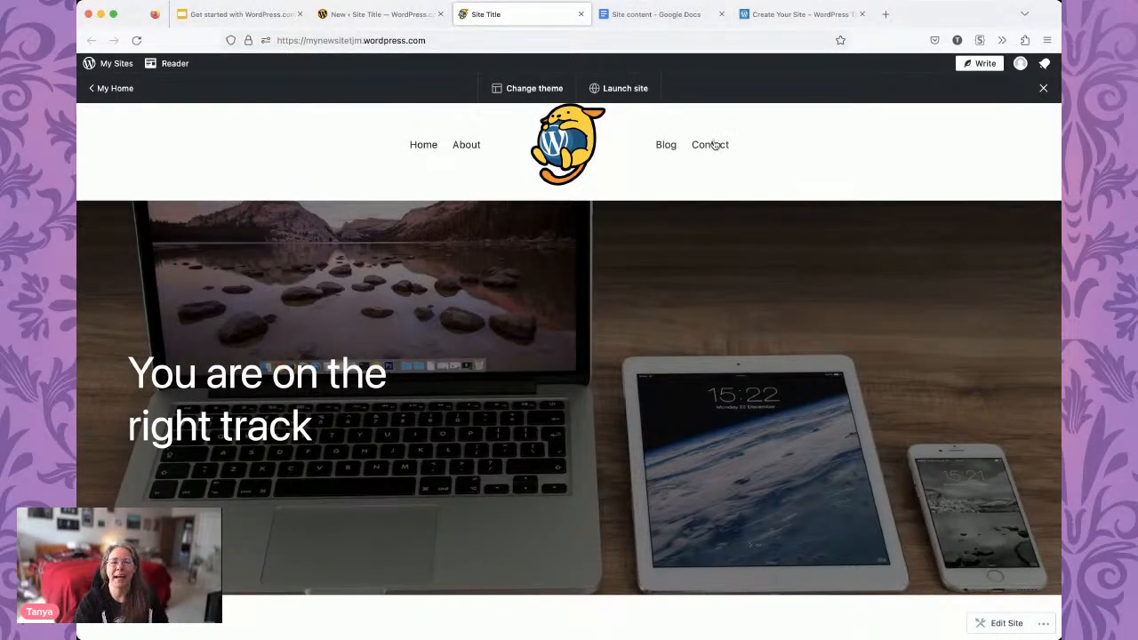
Return to the Home template and leave the site editor and launch checklist for the site's dashboard.
{"action": "left_click", "coordinate": [356, 15]}
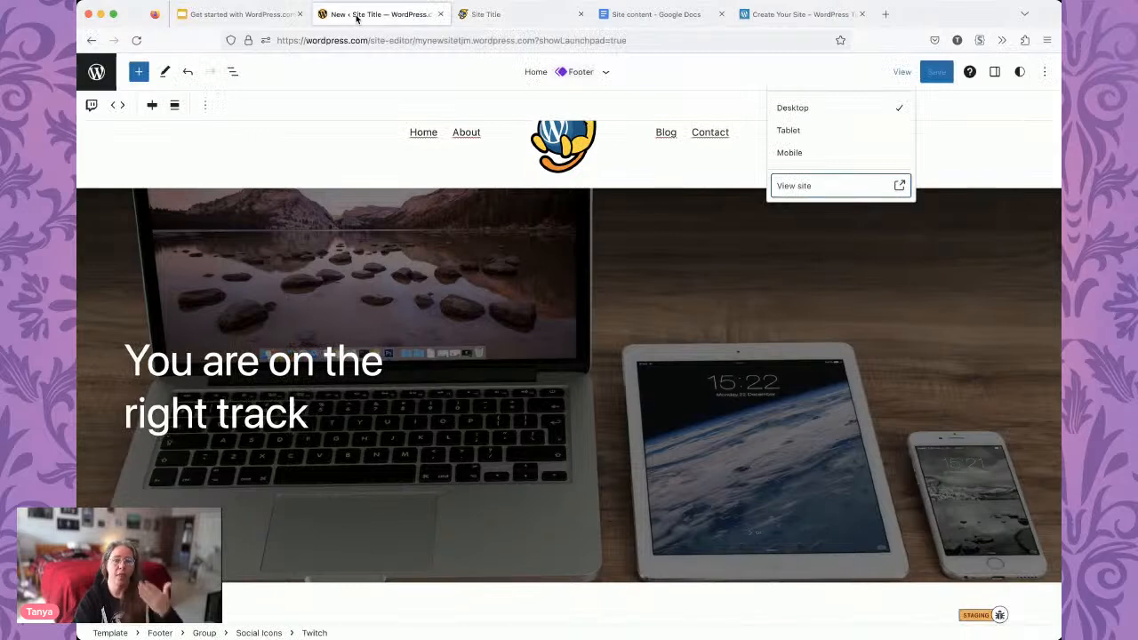
{"action": "left_click", "coordinate": [465, 133]}
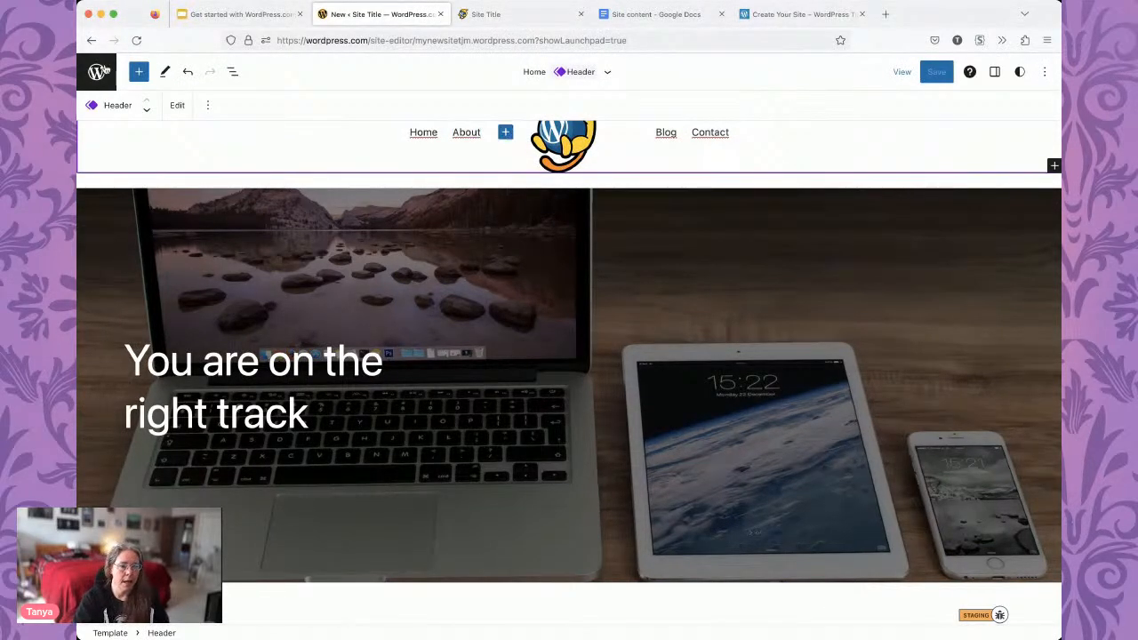
{"action": "left_click", "coordinate": [100, 74]}
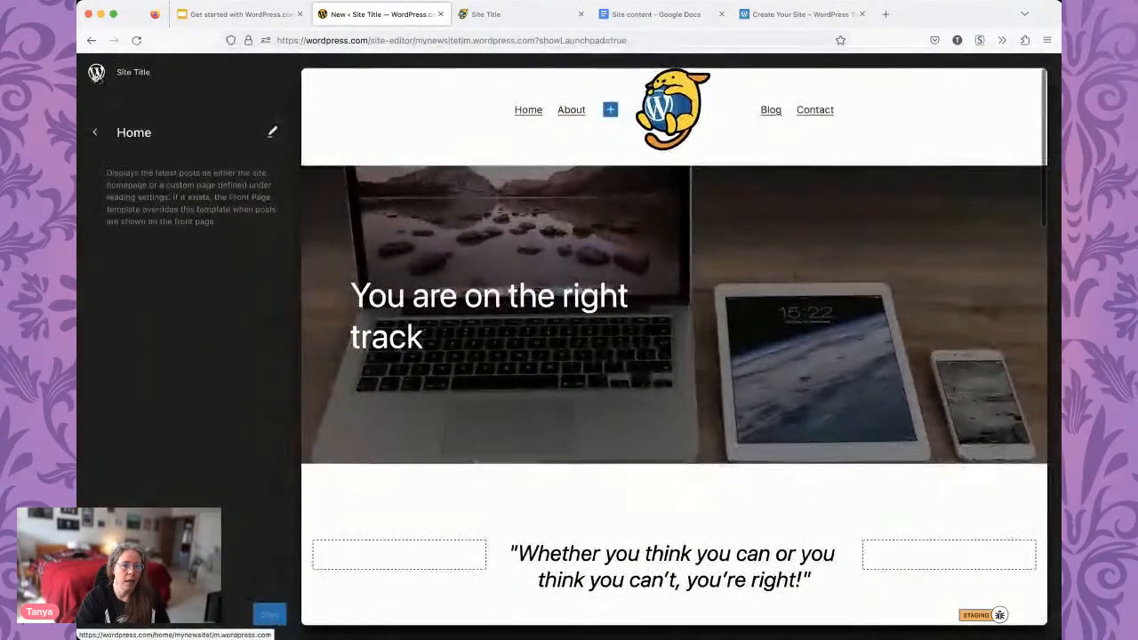
{"action": "left_click", "coordinate": [93, 76]}
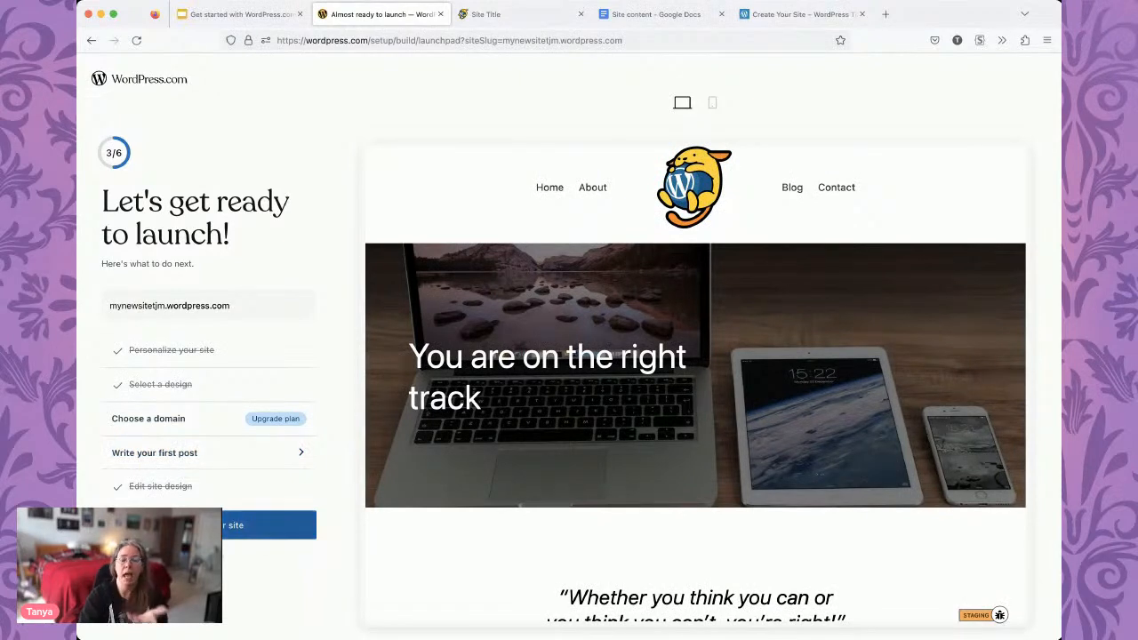
{"action": "mouse_move", "coordinate": [480, 411]}
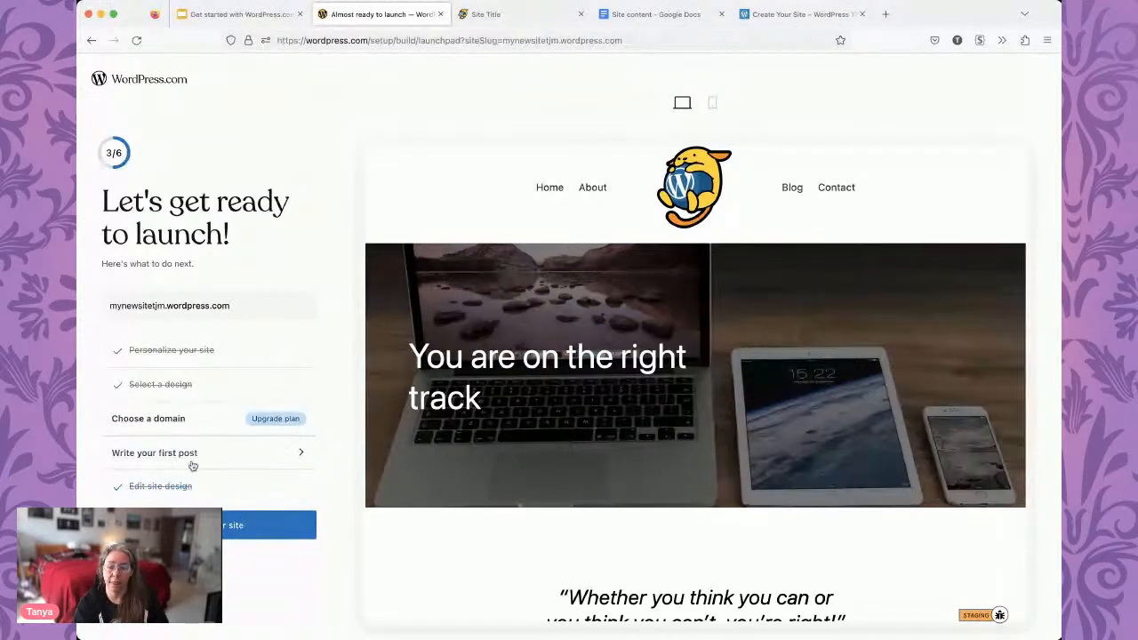
{"action": "left_click", "coordinate": [137, 619]}
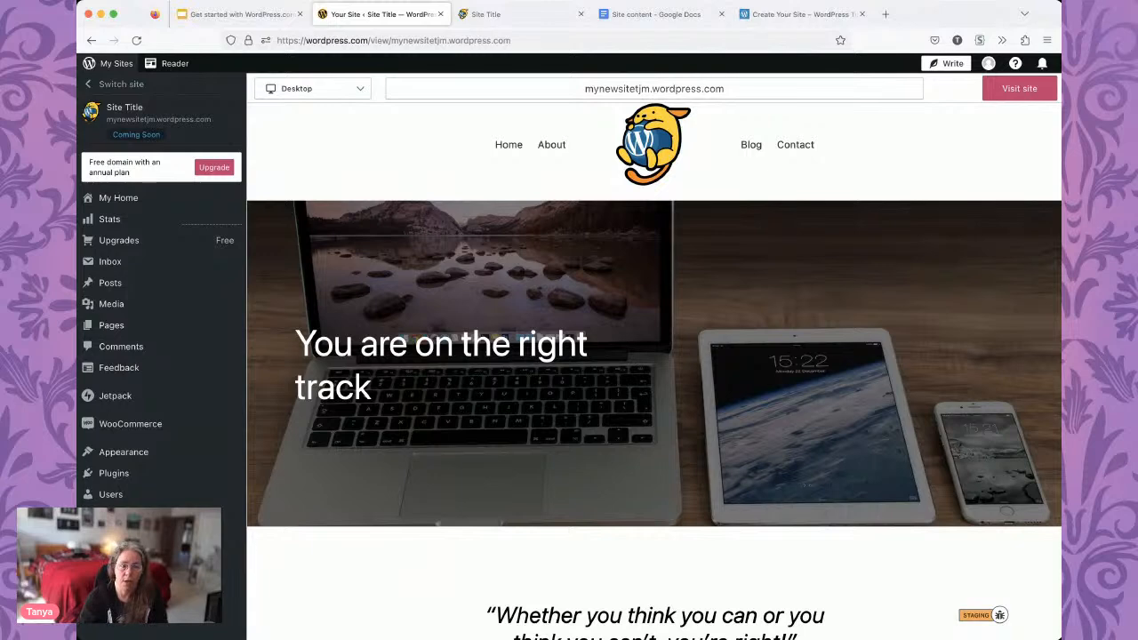
Open the published post "Brilliant" for editing from the site's list of posts.
{"action": "left_click", "coordinate": [122, 202]}
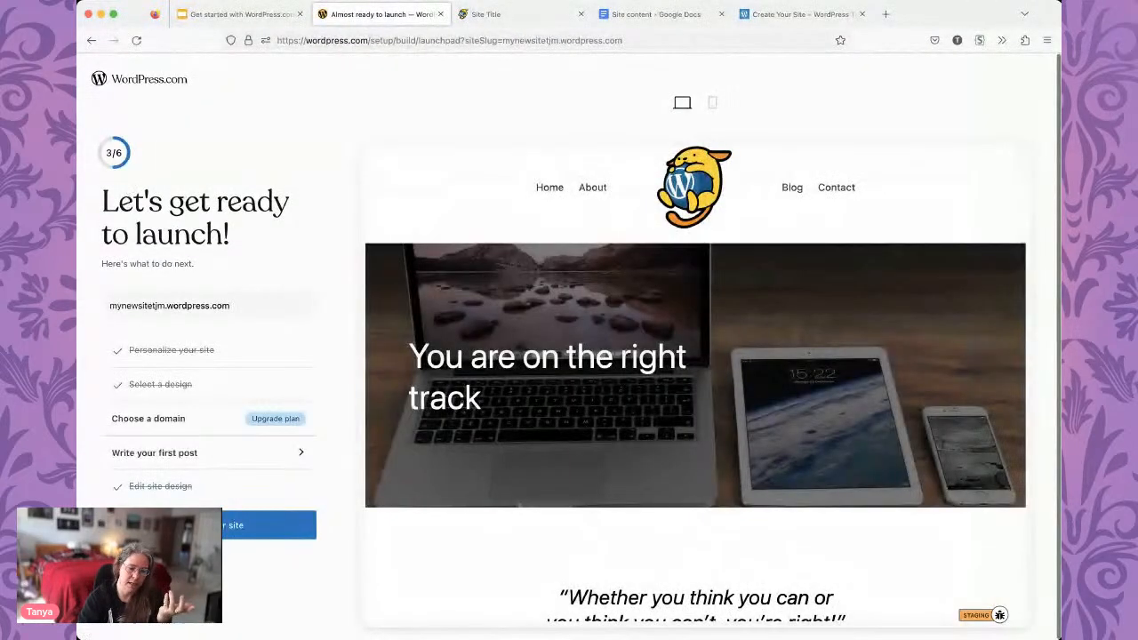
{"action": "left_click", "coordinate": [133, 620]}
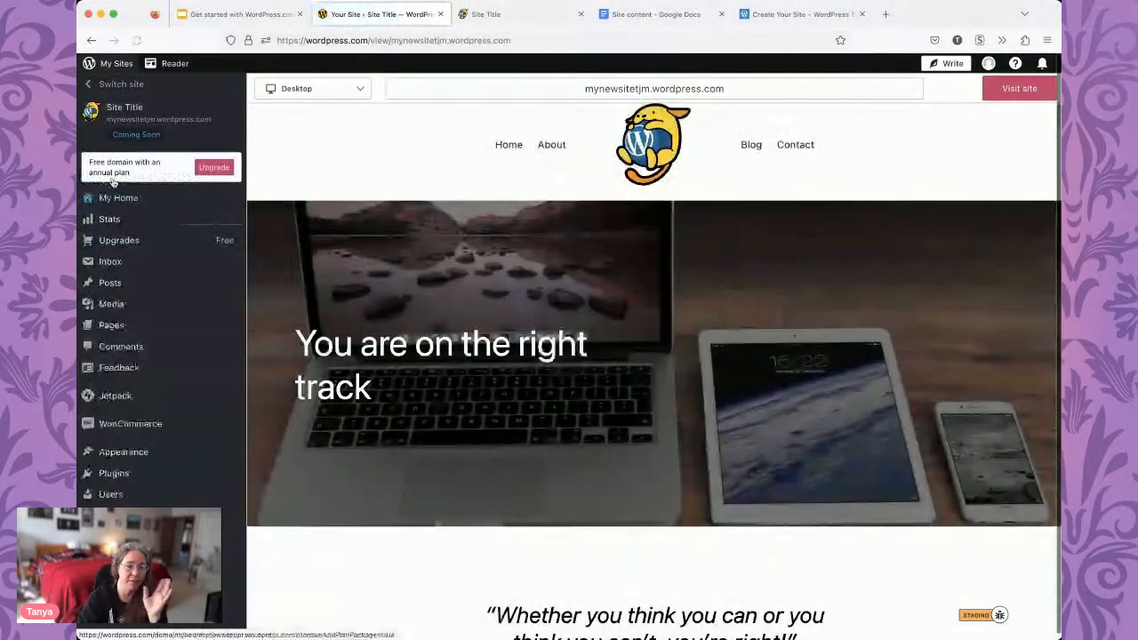
{"action": "mouse_move", "coordinate": [152, 249]}
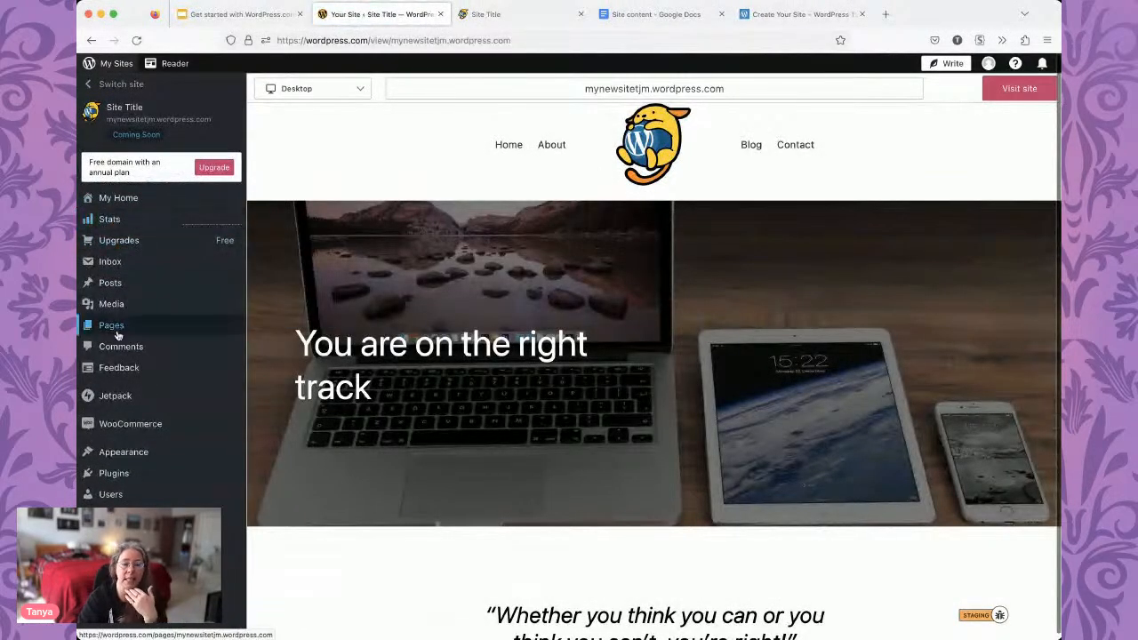
{"action": "mouse_move", "coordinate": [103, 289]}
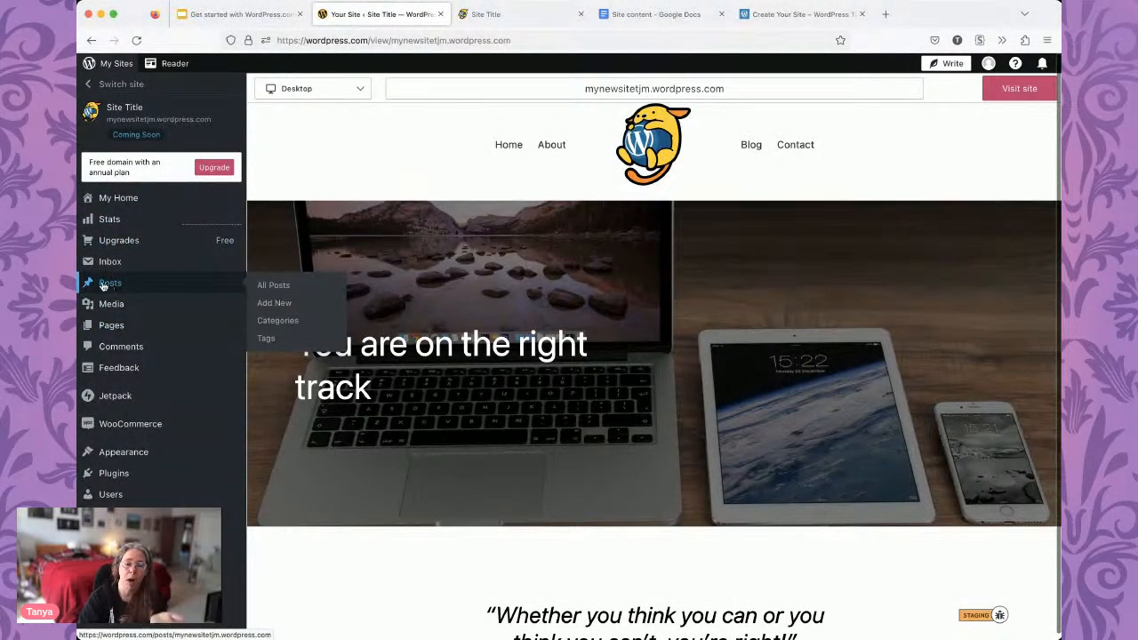
{"action": "left_click", "coordinate": [103, 285]}
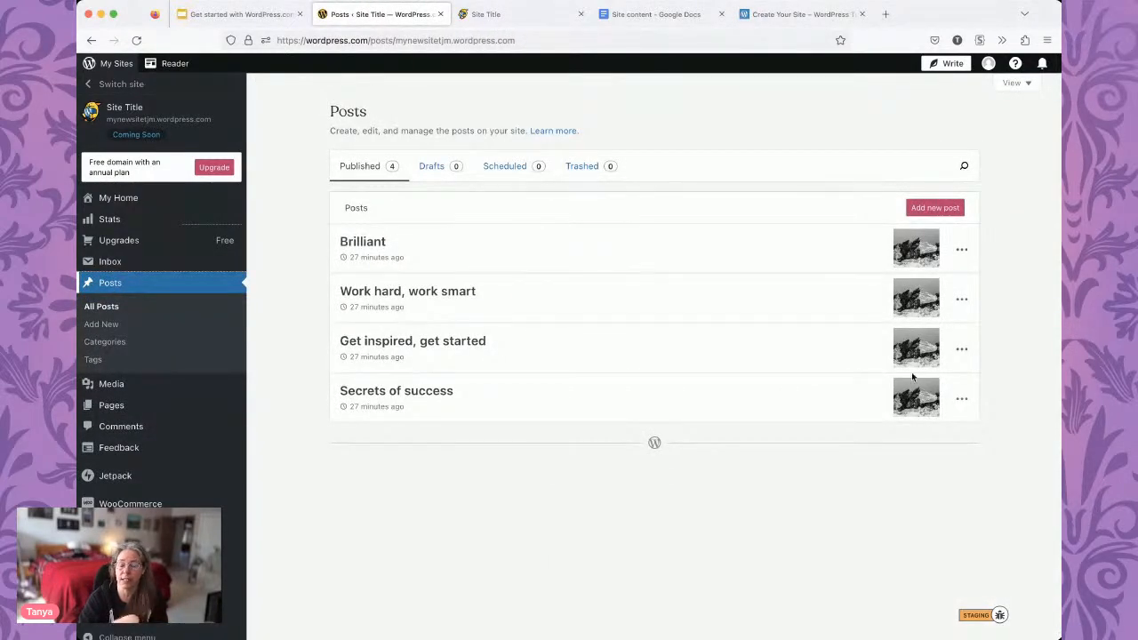
{"action": "left_click", "coordinate": [372, 240]}
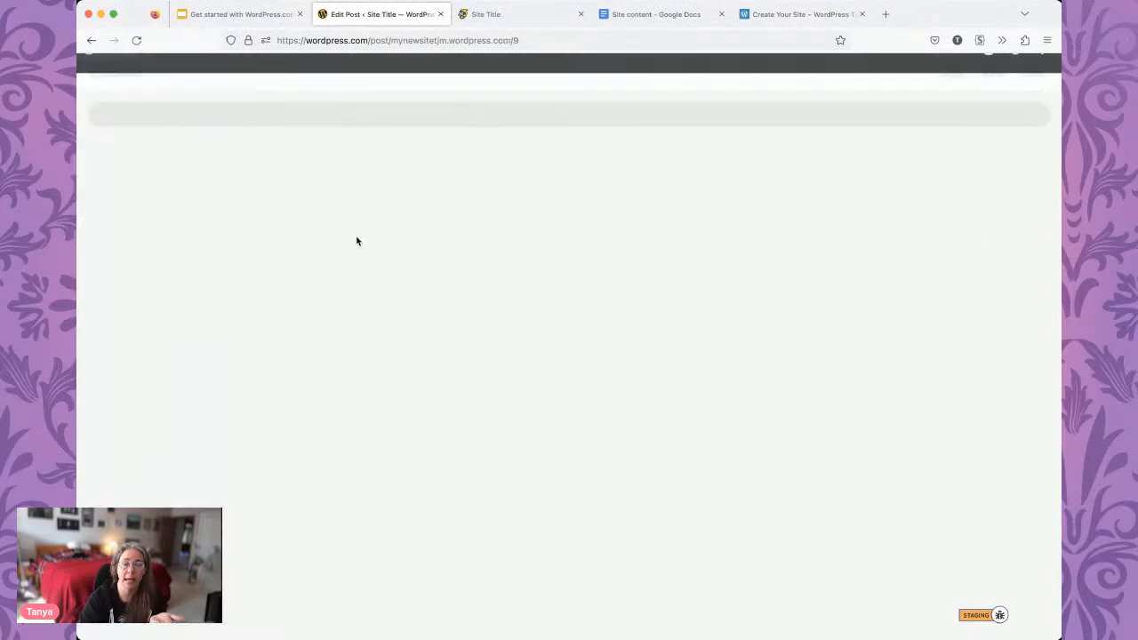
Replace the post's featured image with the glowing filament bulb on black from a Pexels Free Photos search for "light bulb".
{"action": "scroll", "coordinate": [959, 424], "scroll_direction": "down", "scroll_amount": 2}
{"action": "scroll", "coordinate": [959, 423], "scroll_direction": "down", "scroll_amount": 3}
{"action": "left_click", "coordinate": [959, 458]}
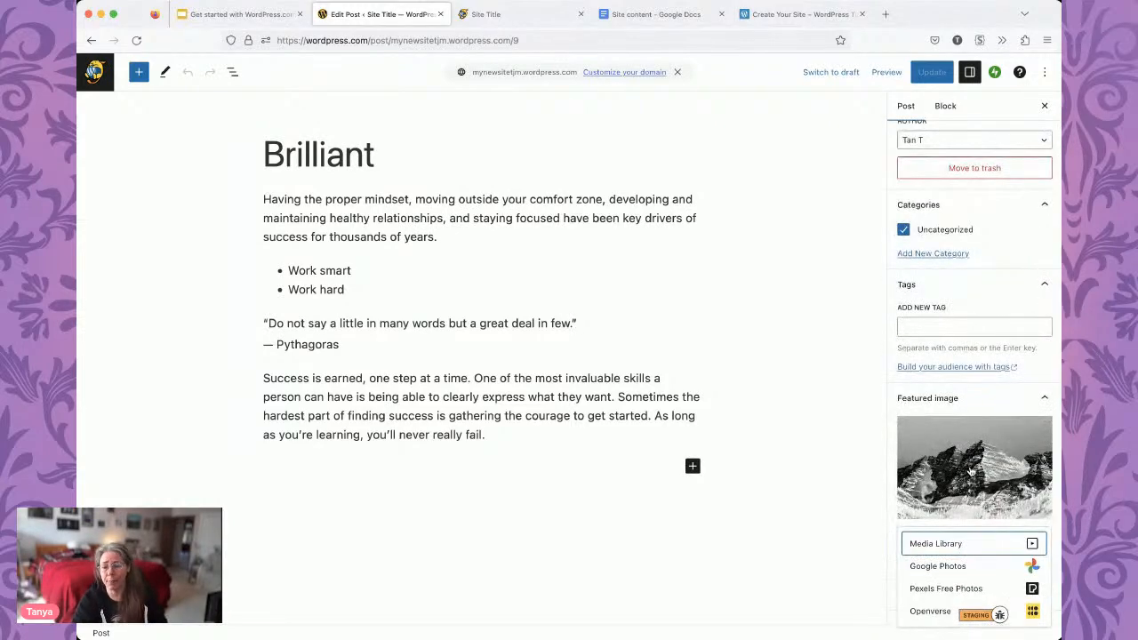
{"action": "left_click", "coordinate": [942, 572]}
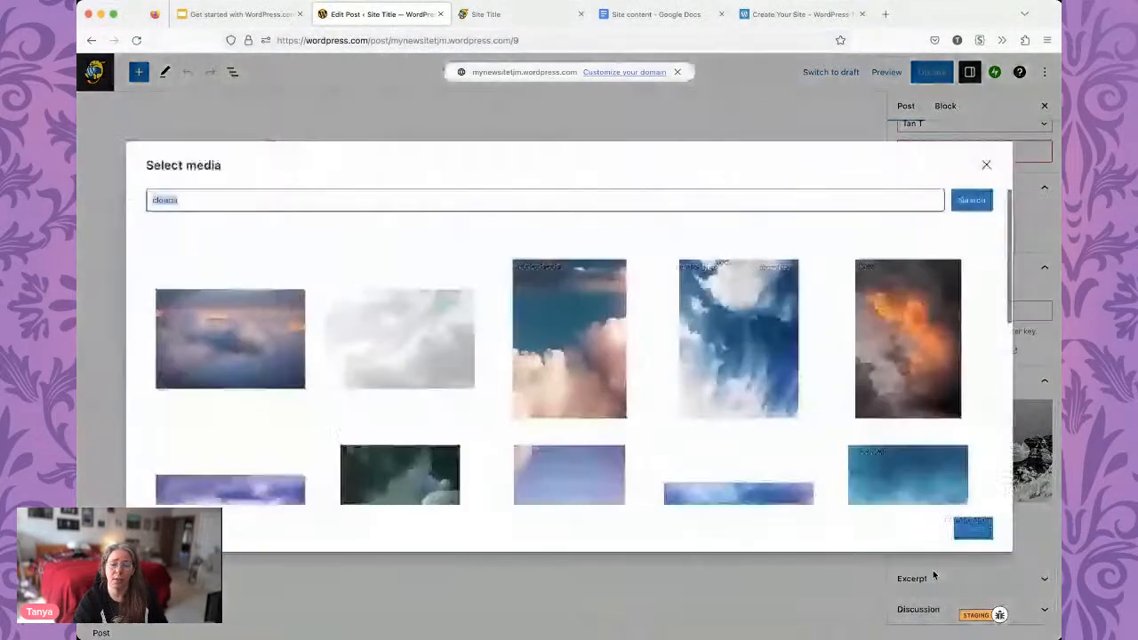
{"action": "type", "text": "light"}
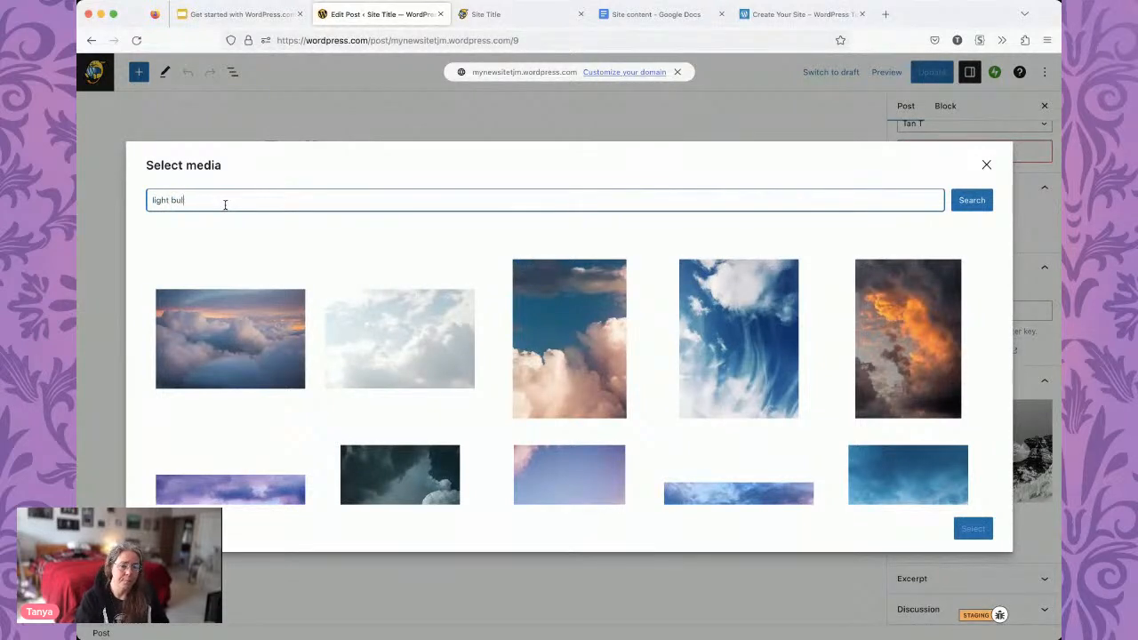
{"action": "type", "text": " bulb"}
{"action": "key", "text": "Return"}
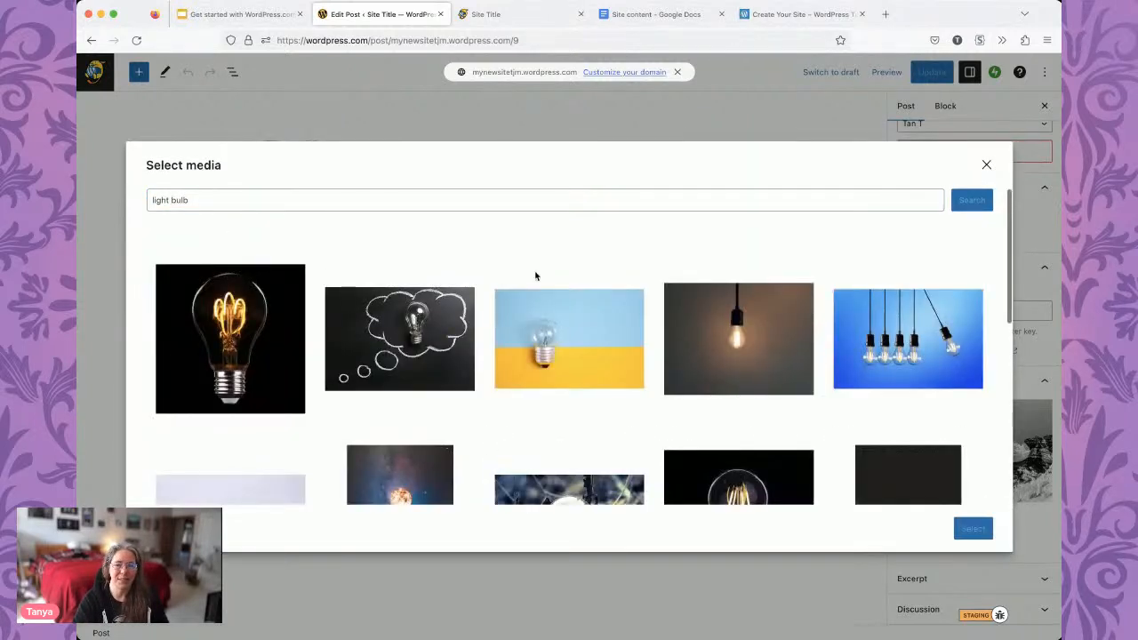
{"action": "left_click", "coordinate": [208, 331]}
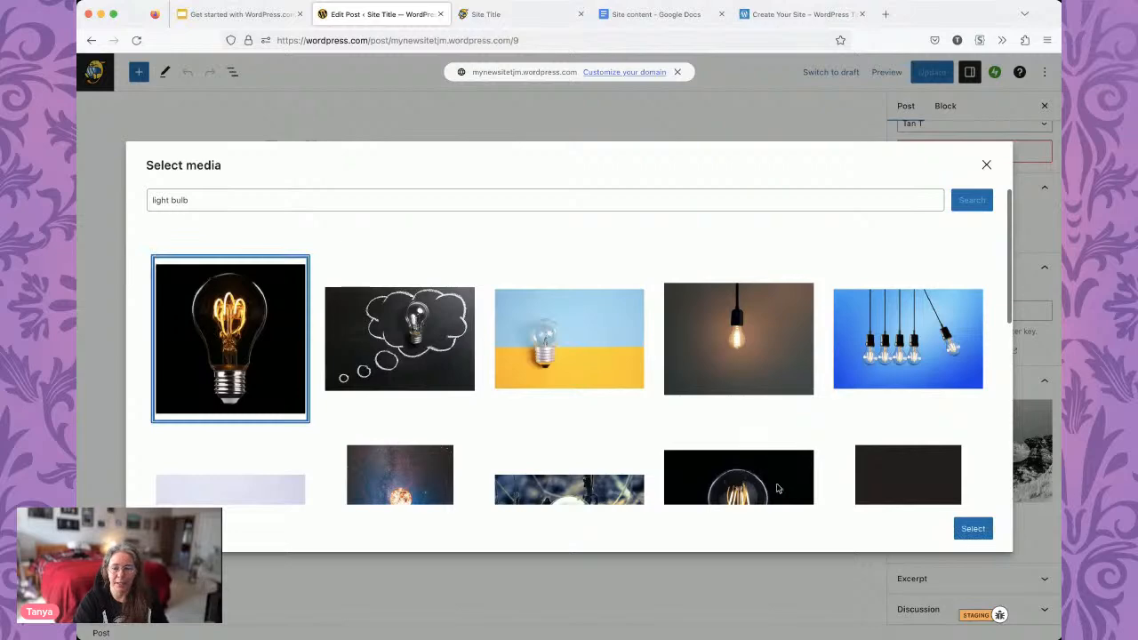
{"action": "left_click", "coordinate": [973, 528]}
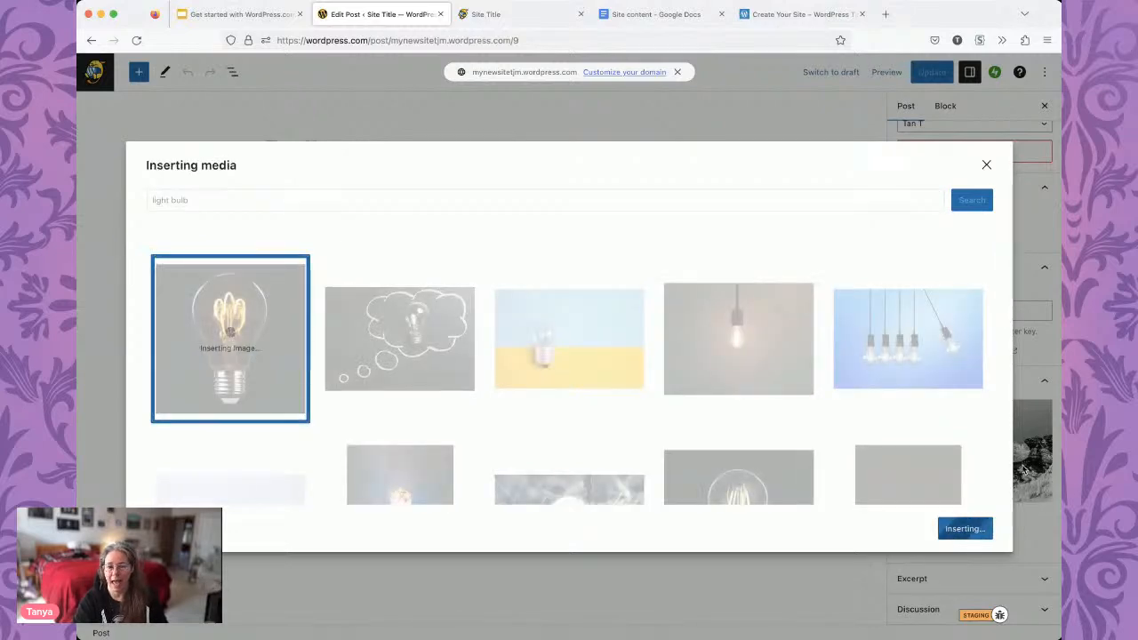
{"action": "scroll", "coordinate": [998, 477], "scroll_direction": "down", "scroll_amount": 3}
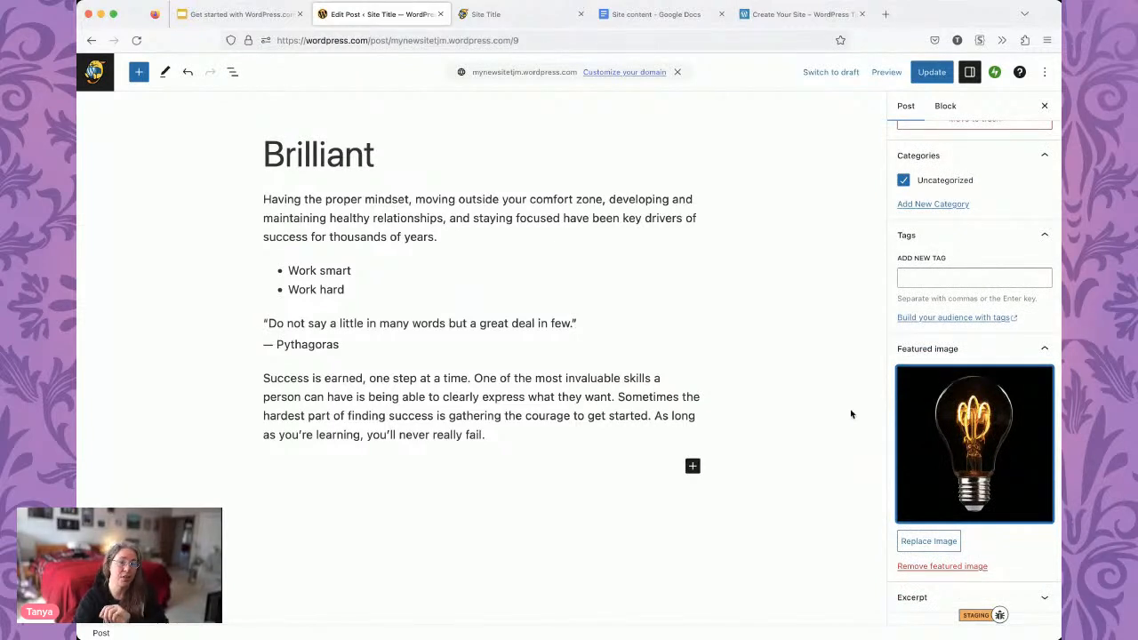
Update the "Brilliant" post, return to editing it, and select its opening paragraph.
{"action": "left_click", "coordinate": [931, 72]}
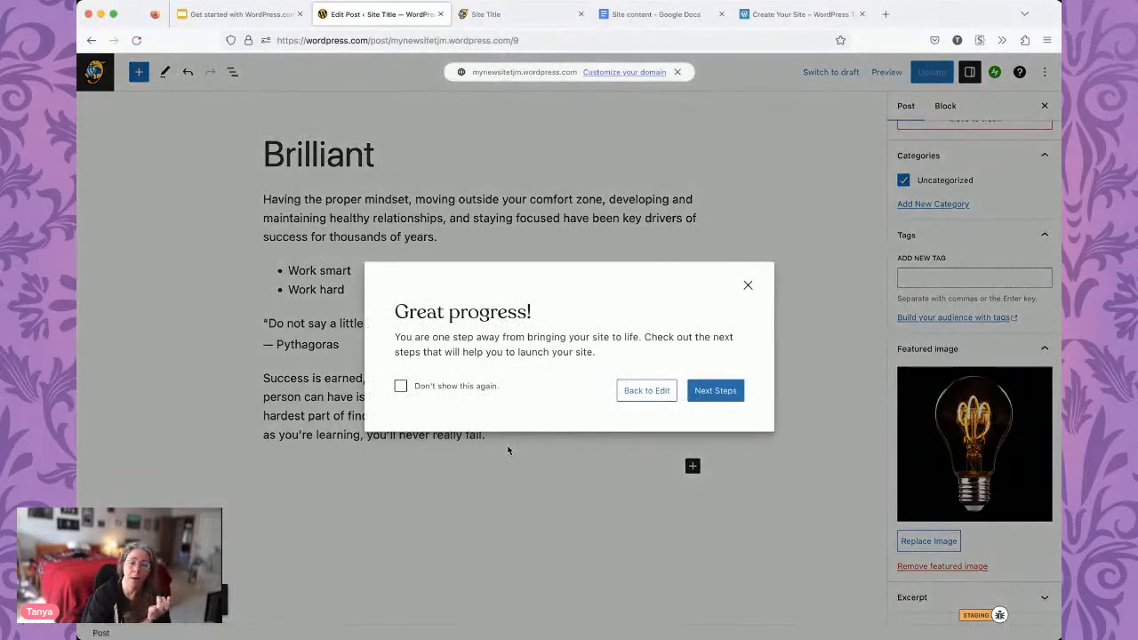
{"action": "left_click", "coordinate": [638, 390]}
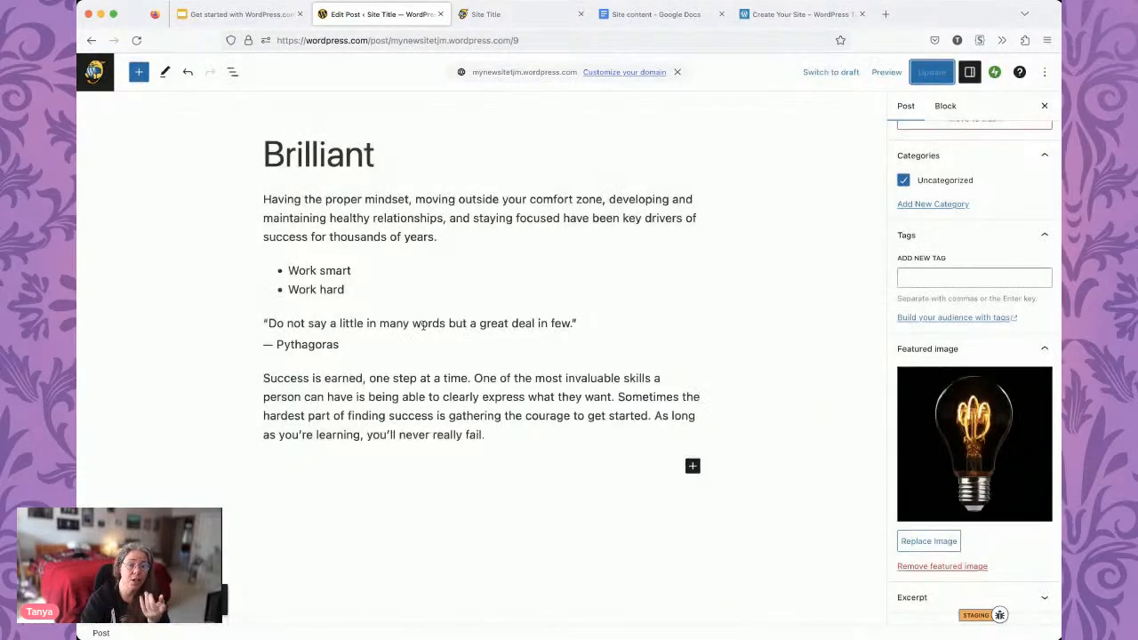
{"action": "left_click", "coordinate": [351, 195]}
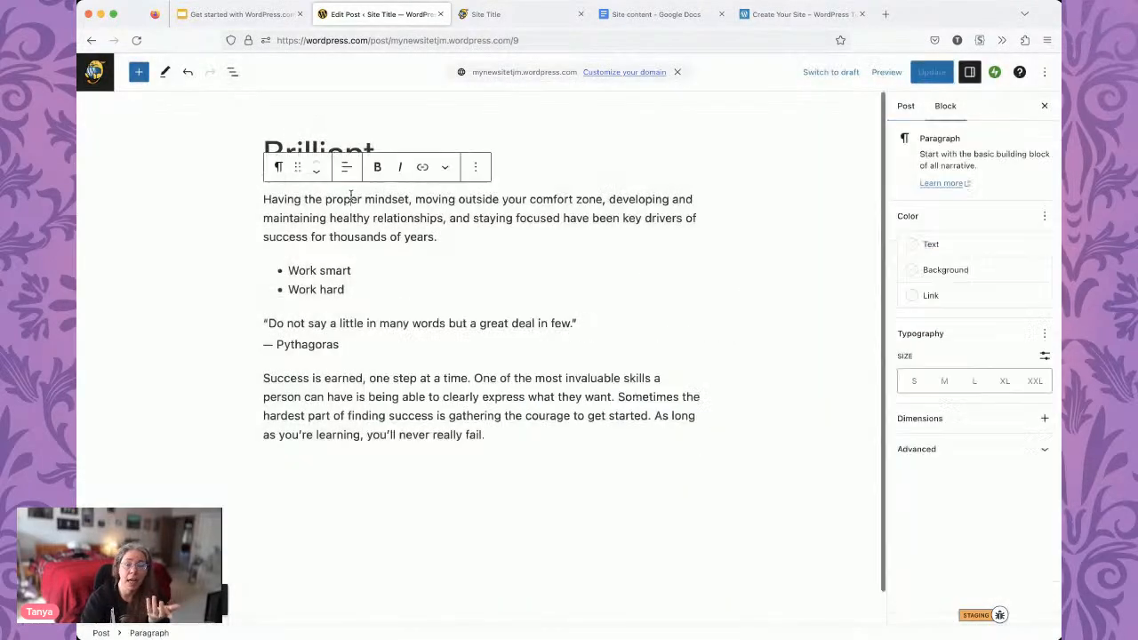
Show the list view of the "Brilliant" post's blocks and leave the post editor for the launch checklist.
{"action": "left_click", "coordinate": [232, 73]}
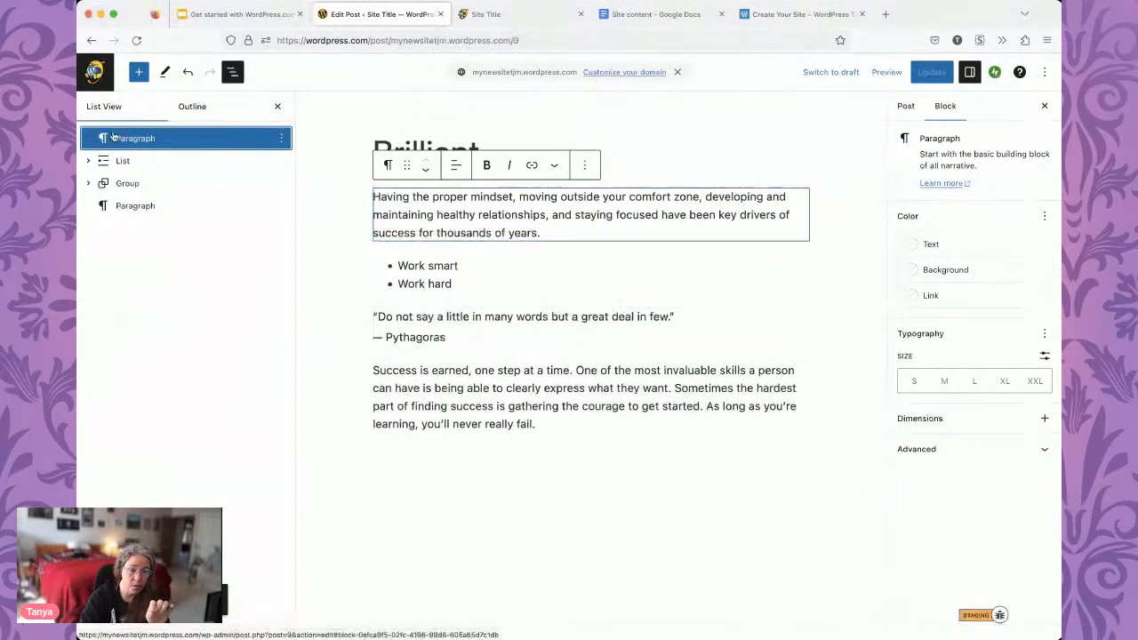
{"action": "left_click_drag", "start_coordinate": [481, 215], "coordinate": [457, 198]}
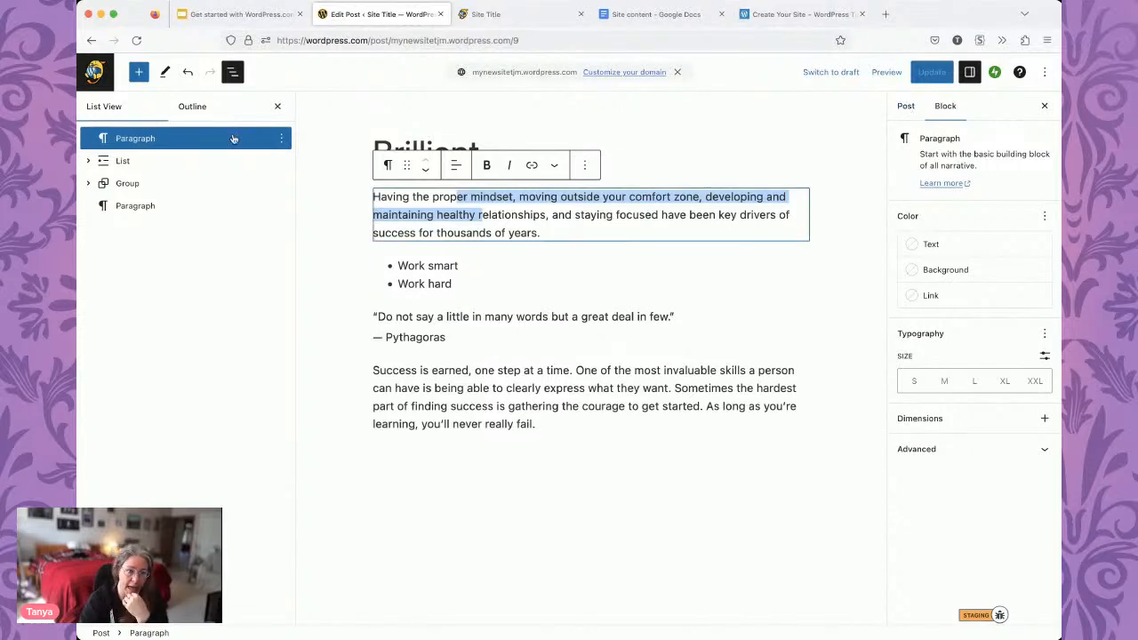
{"action": "left_click", "coordinate": [93, 82]}
{"action": "left_click", "coordinate": [116, 110]}
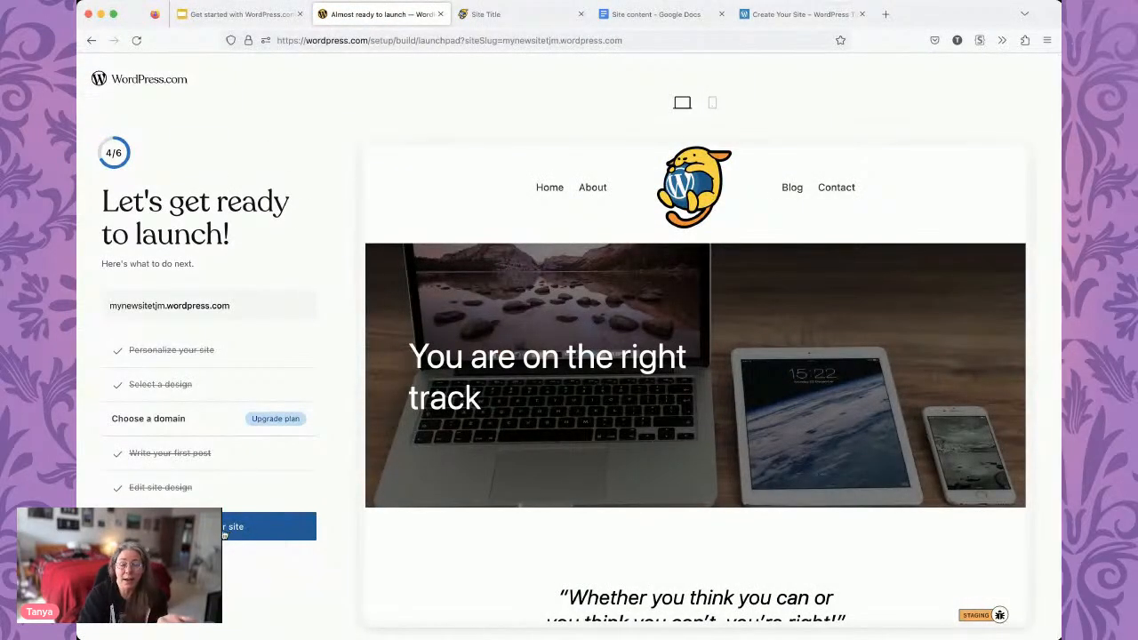
Switch to the open site page and look over its home page down through the content and back up.
{"action": "mouse_move", "coordinate": [438, 263]}
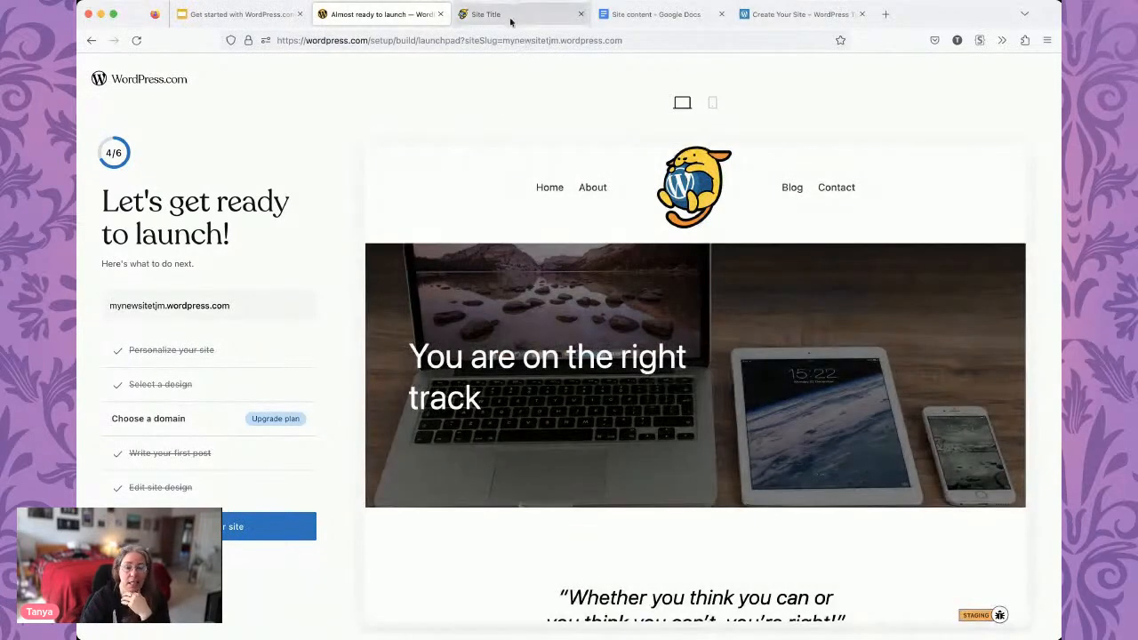
{"action": "left_click", "coordinate": [502, 15]}
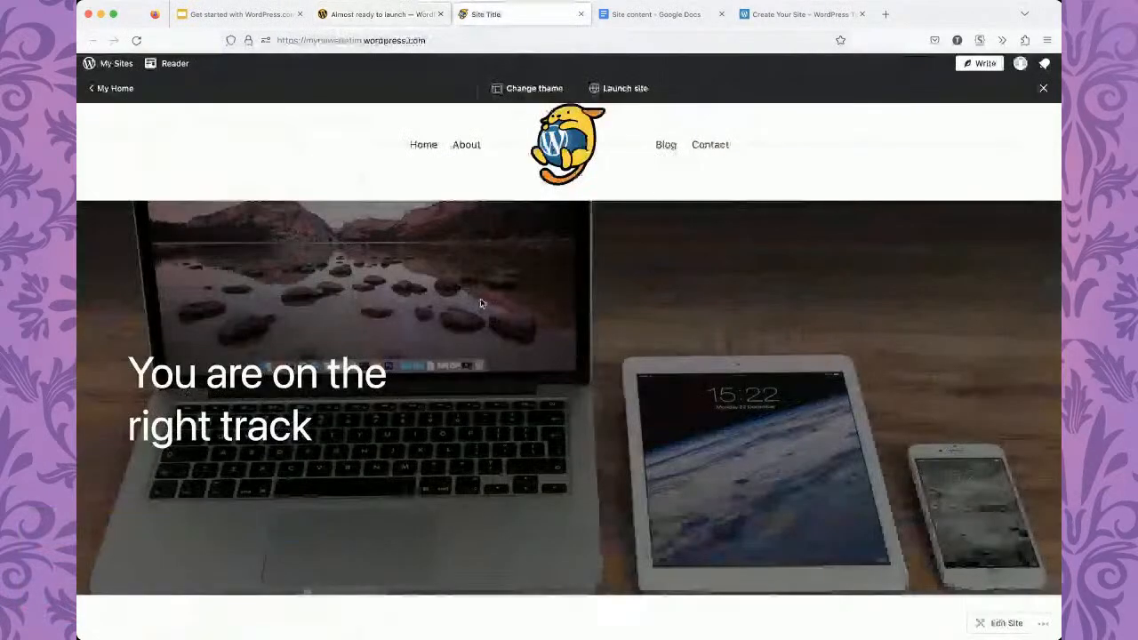
{"action": "scroll", "coordinate": [480, 304], "scroll_direction": "down", "scroll_amount": 10}
{"action": "scroll", "coordinate": [480, 304], "scroll_direction": "down", "scroll_amount": 5}
{"action": "scroll", "coordinate": [480, 304], "scroll_direction": "up", "scroll_amount": 15}
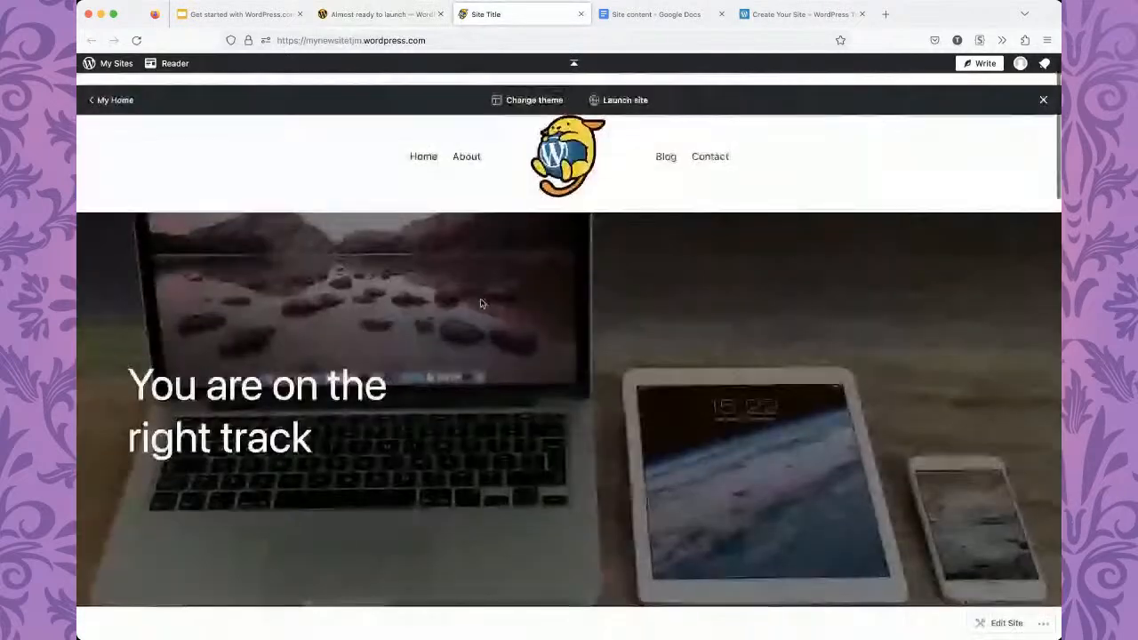
Launch the site from the launch checklist and dismiss the congratulations dialog.
{"action": "left_click", "coordinate": [378, 14]}
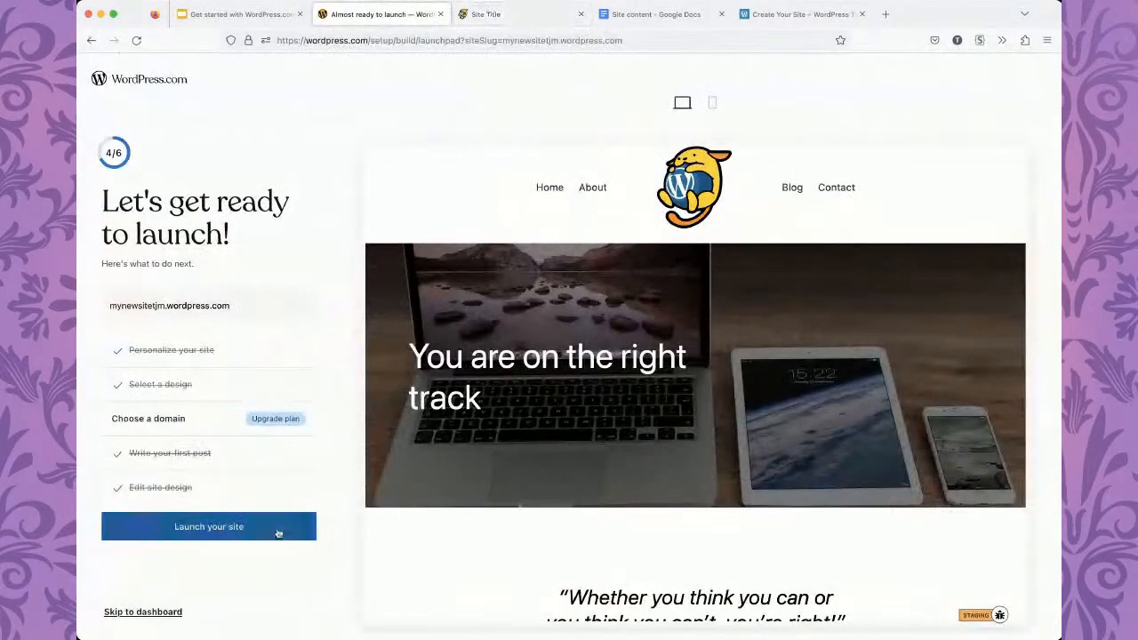
{"action": "left_click", "coordinate": [198, 534]}
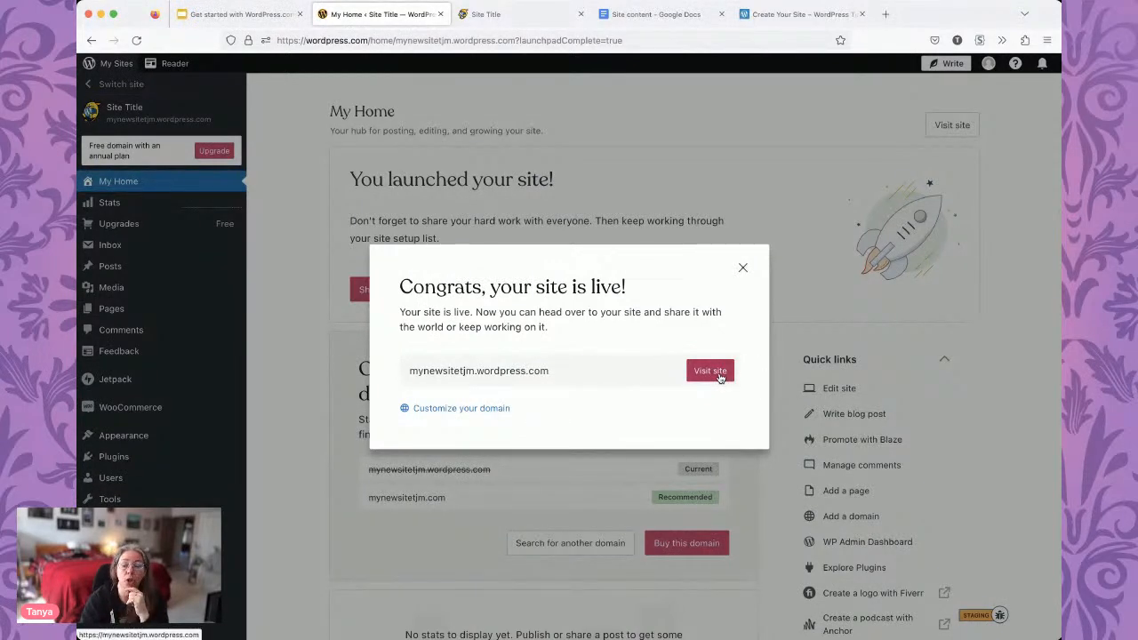
{"action": "left_click", "coordinate": [743, 267]}
Open the site's General Settings and examine the site profile, privacy, footer credit and site tools sections.
{"action": "mouse_move", "coordinate": [167, 488]}
{"action": "left_click", "coordinate": [233, 519]}
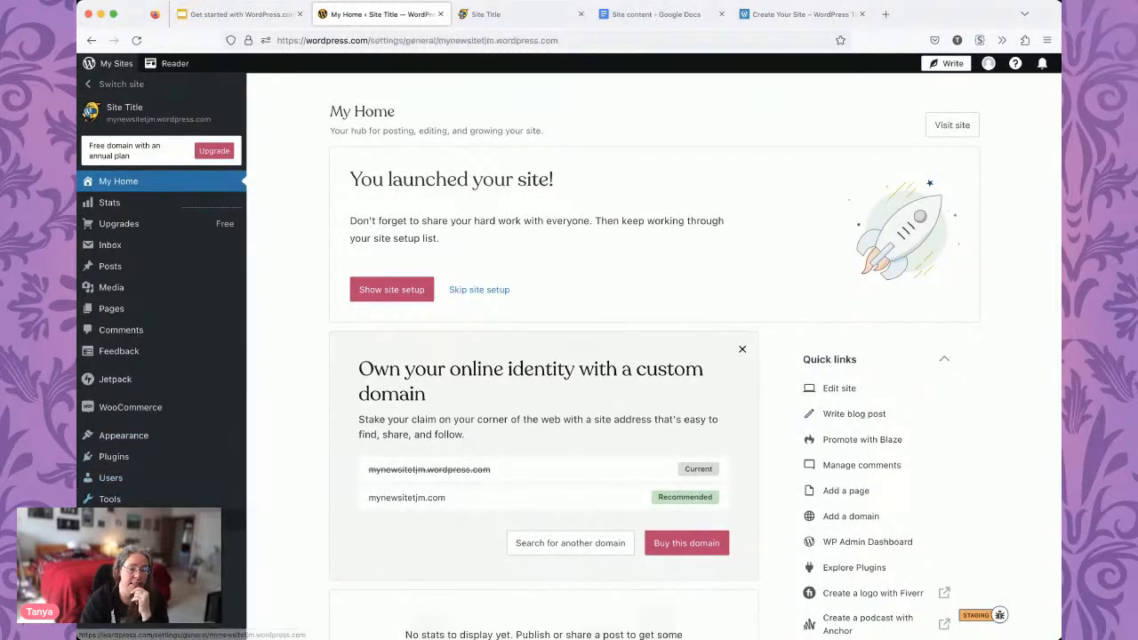
{"action": "scroll", "coordinate": [291, 461], "scroll_direction": "down", "scroll_amount": 5}
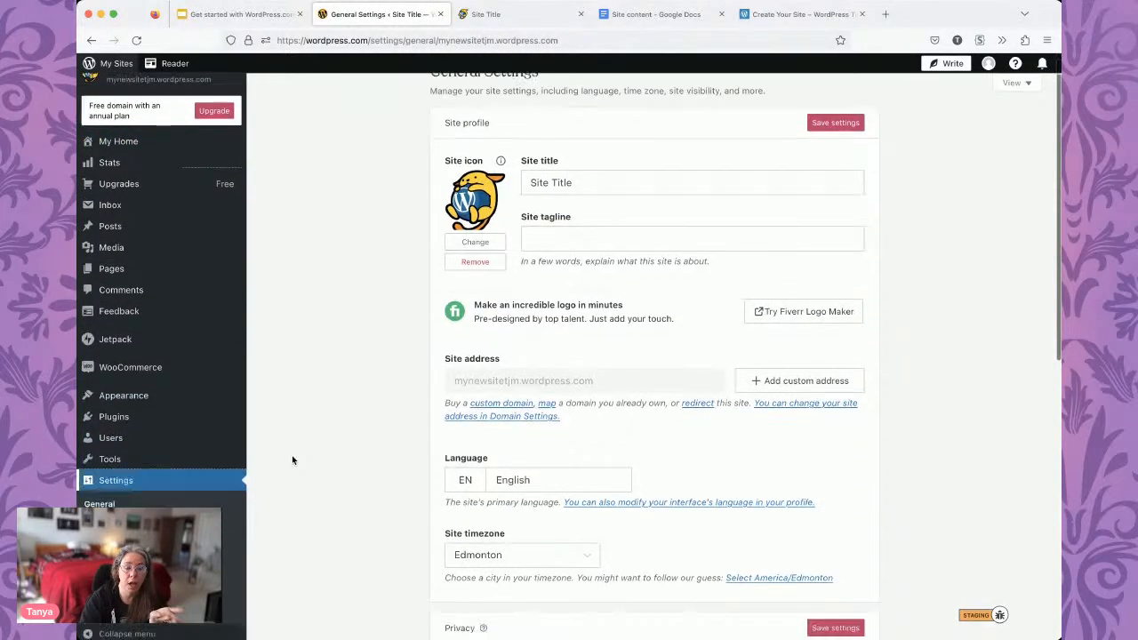
{"action": "scroll", "coordinate": [317, 452], "scroll_direction": "down", "scroll_amount": 3}
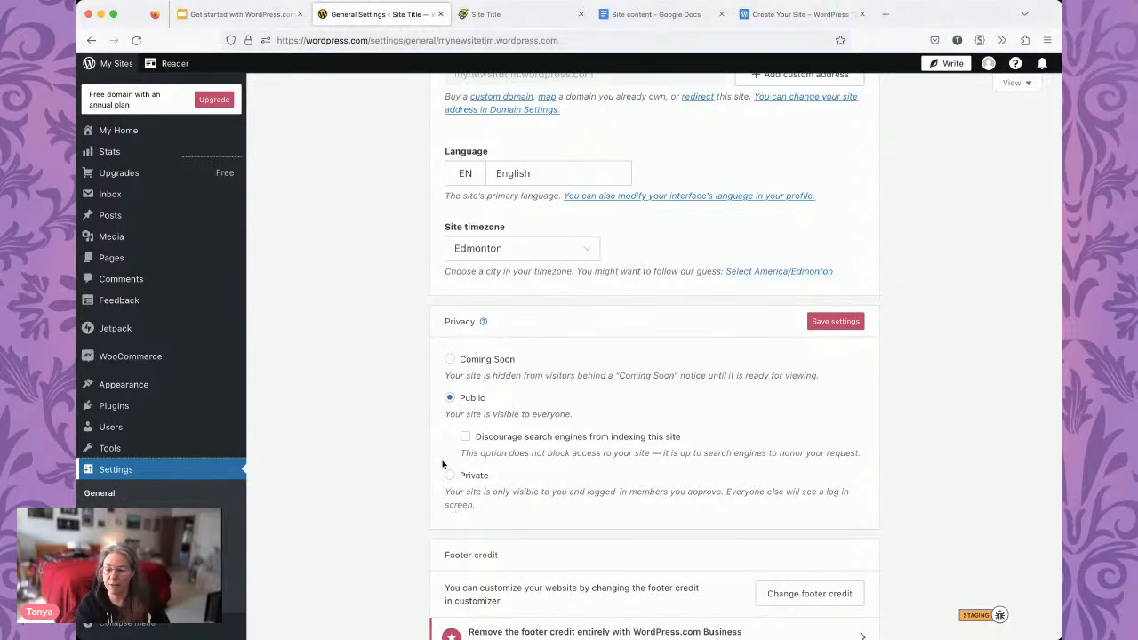
{"action": "scroll", "coordinate": [418, 377], "scroll_direction": "down", "scroll_amount": 2}
{"action": "scroll", "coordinate": [417, 377], "scroll_direction": "down", "scroll_amount": 5}
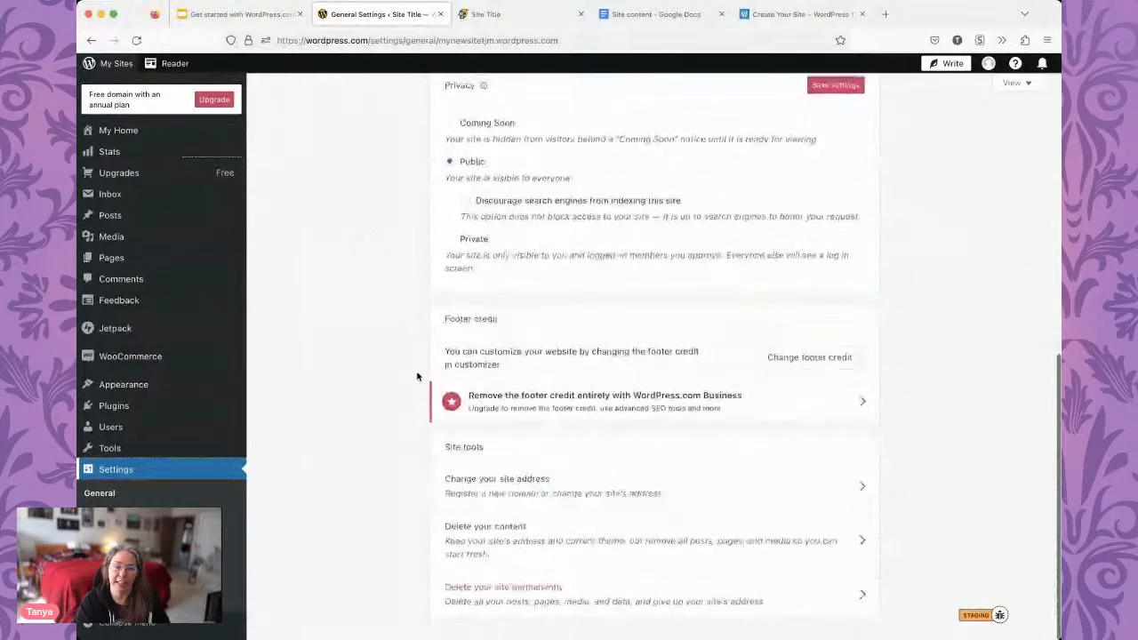
{"action": "scroll", "coordinate": [370, 234], "scroll_direction": "up", "scroll_amount": 10}
{"action": "scroll", "coordinate": [370, 235], "scroll_direction": "up", "scroll_amount": 3}
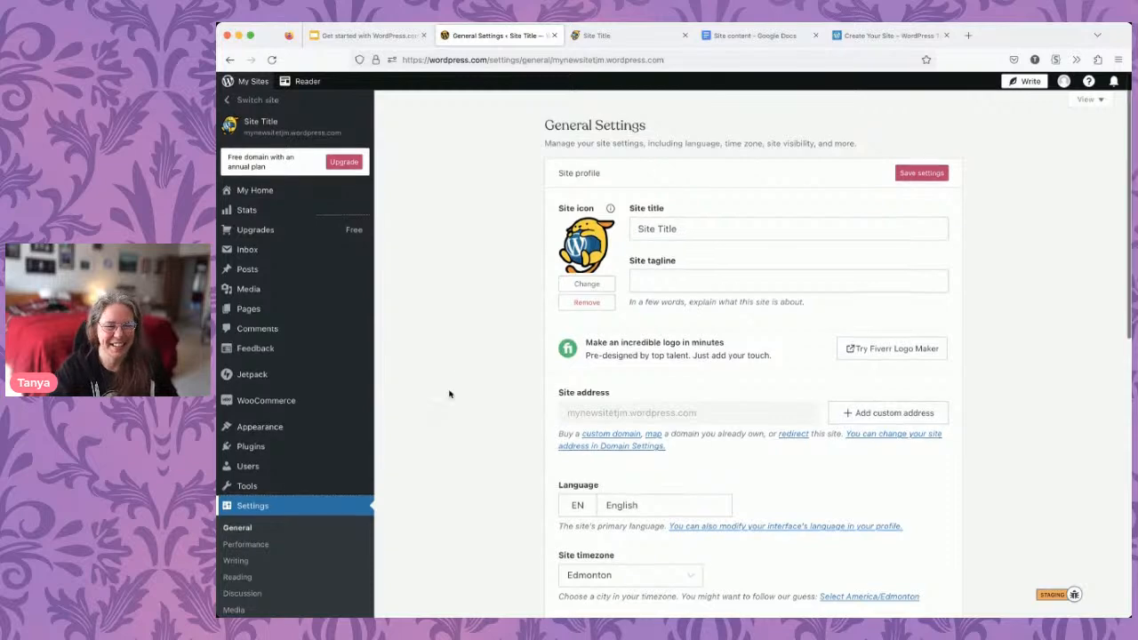
{"action": "scroll", "coordinate": [449, 394], "scroll_direction": "down", "scroll_amount": 3}
{"action": "scroll", "coordinate": [450, 394], "scroll_direction": "up", "scroll_amount": 2}
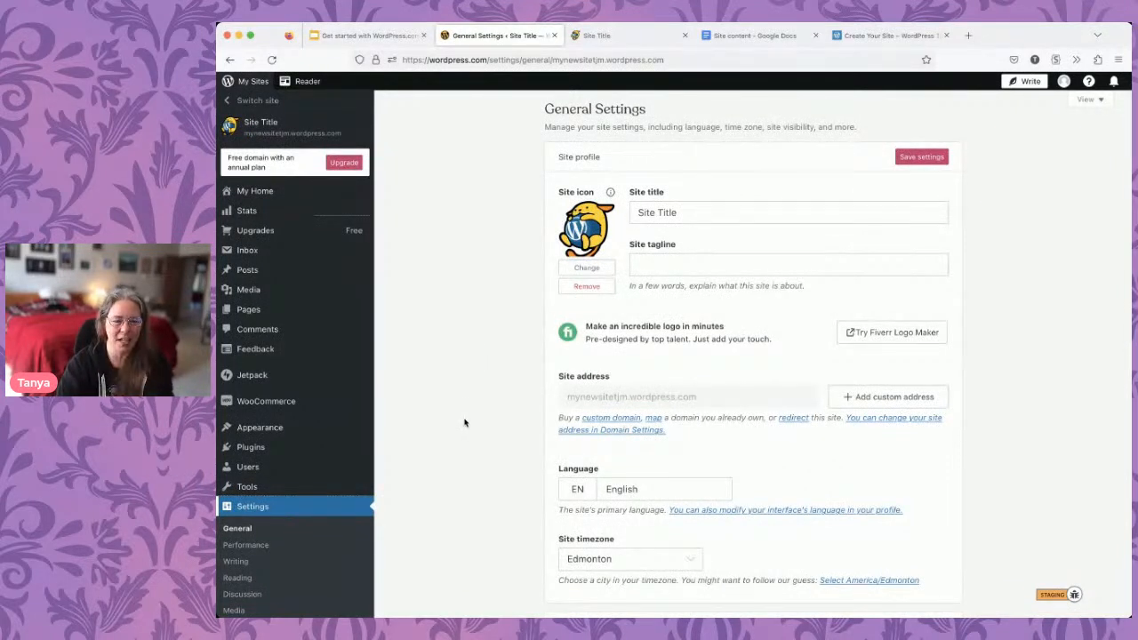
Go to the site's list of pages and open the Homepage's Home template in a separate browser tab.
{"action": "mouse_move", "coordinate": [244, 275]}
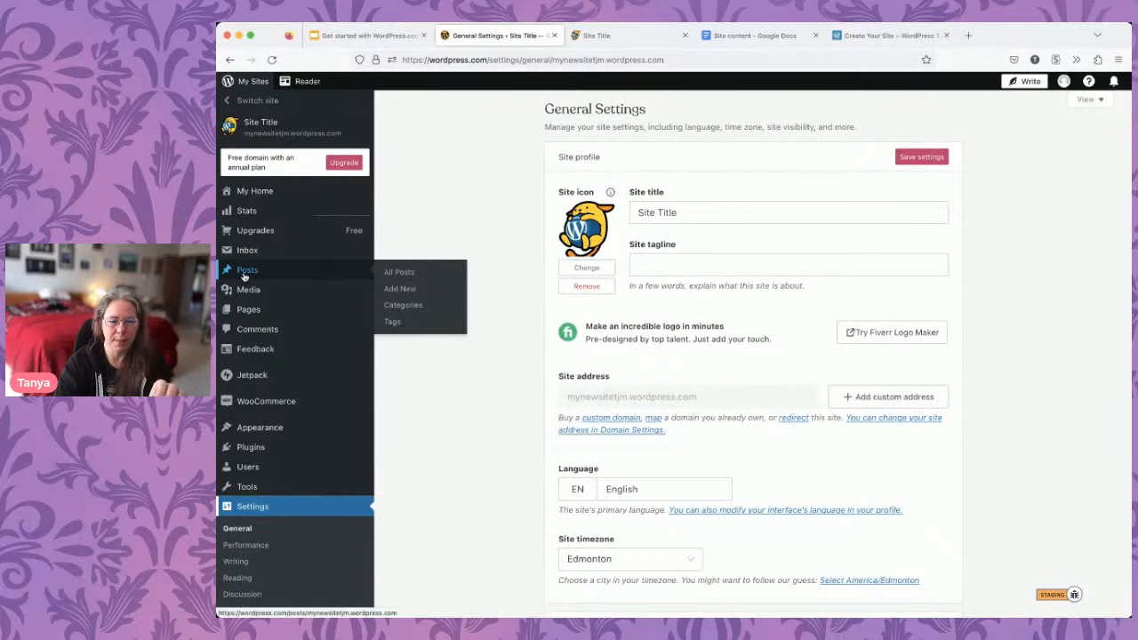
{"action": "mouse_move", "coordinate": [240, 316]}
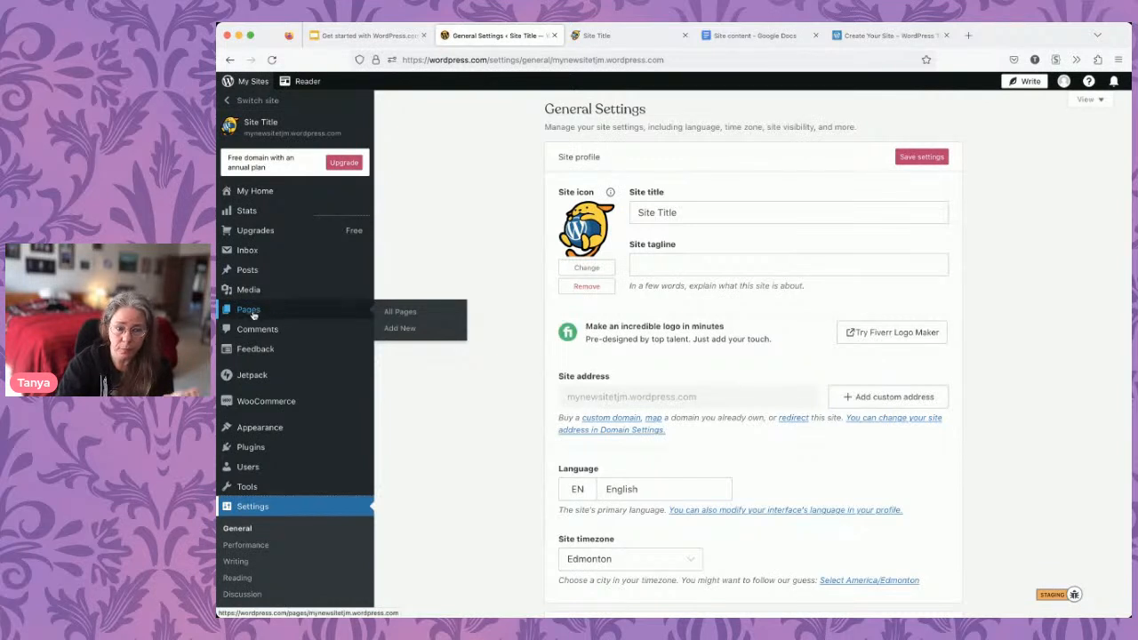
{"action": "left_click", "coordinate": [247, 313]}
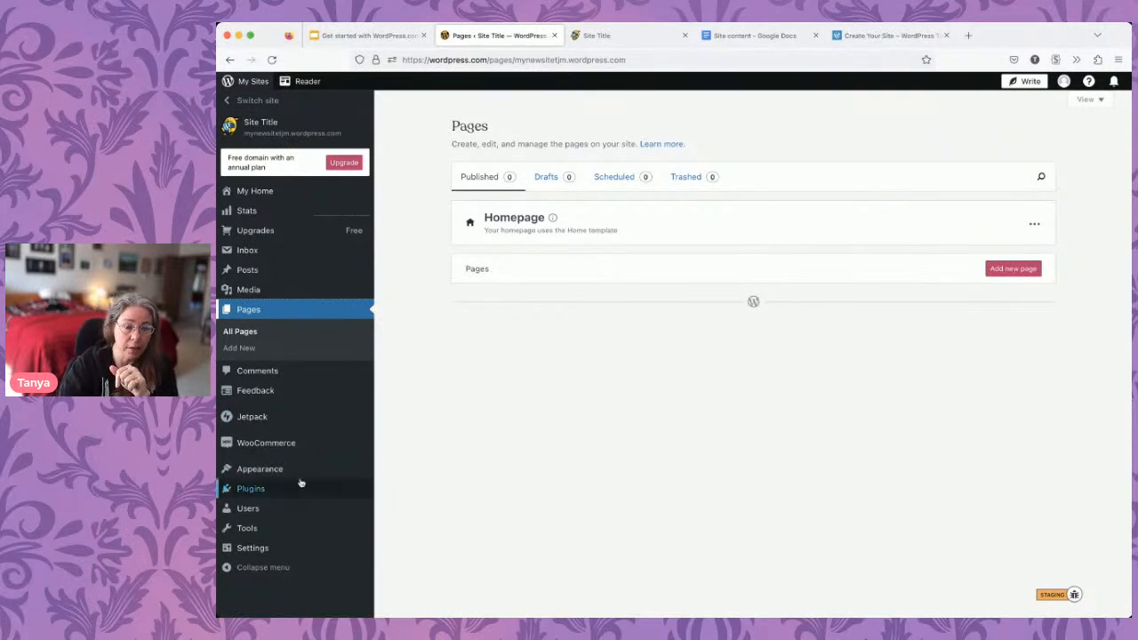
{"action": "mouse_move", "coordinate": [253, 472]}
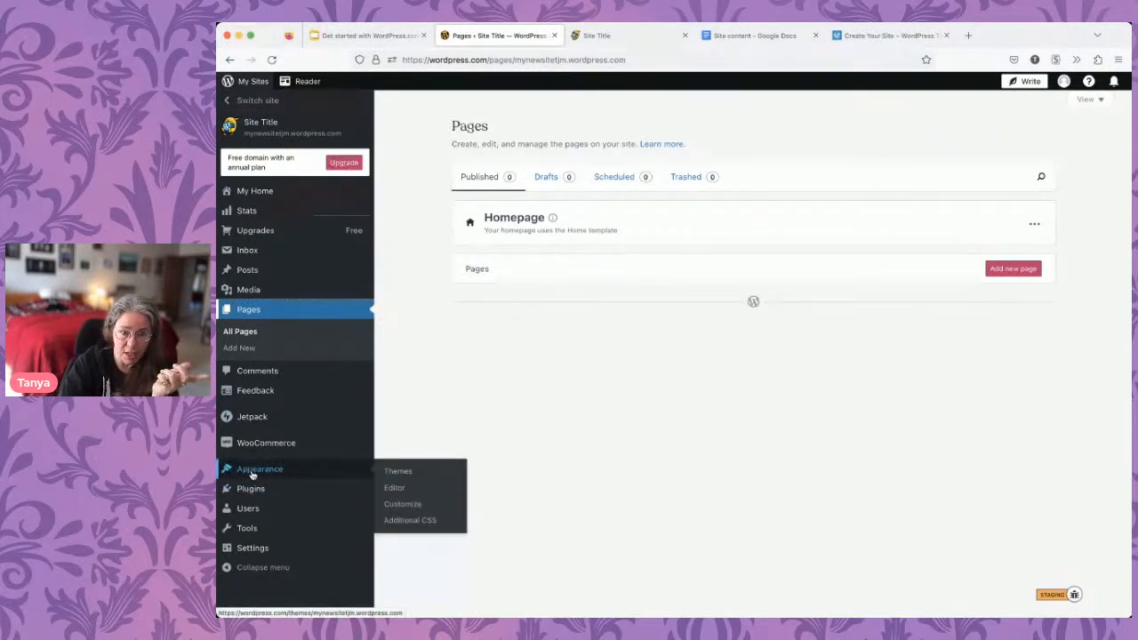
{"action": "left_click", "coordinate": [516, 222], "text": "super"}
{"action": "left_click", "coordinate": [593, 39]}
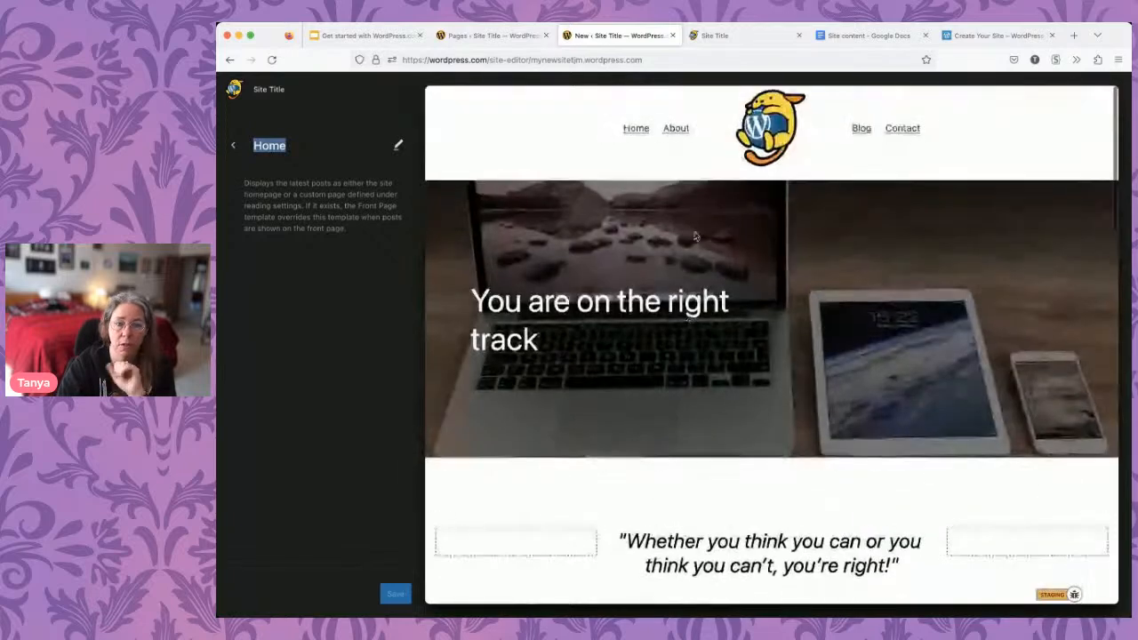
Compare the site's list of pages with the Home template in the site editor and return to the list.
{"action": "left_click", "coordinate": [503, 35]}
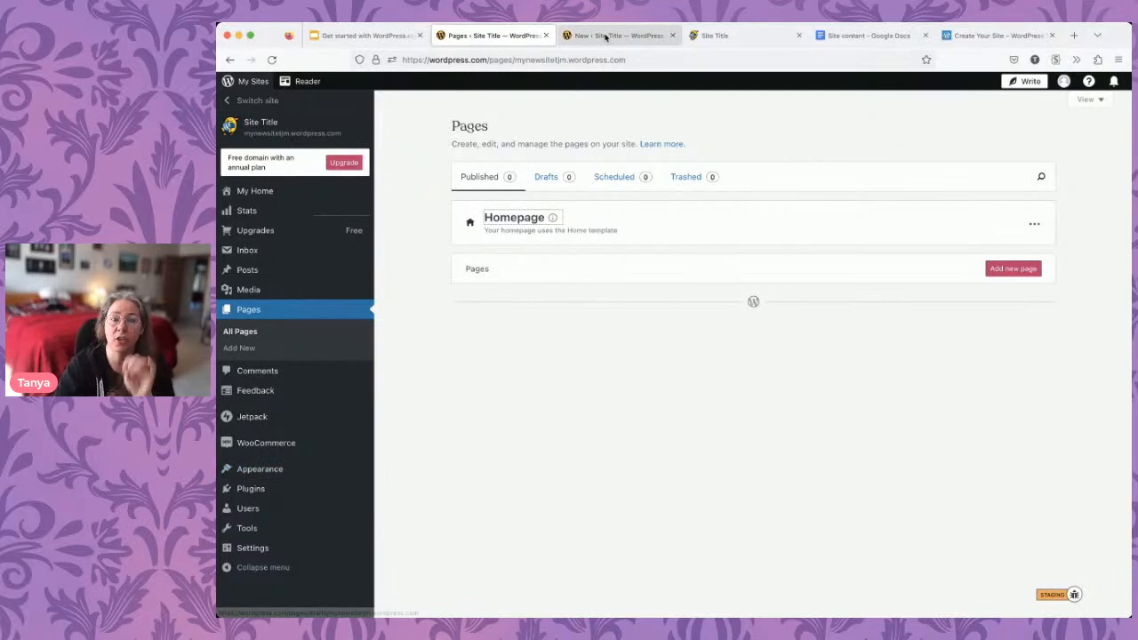
{"action": "left_click", "coordinate": [605, 36]}
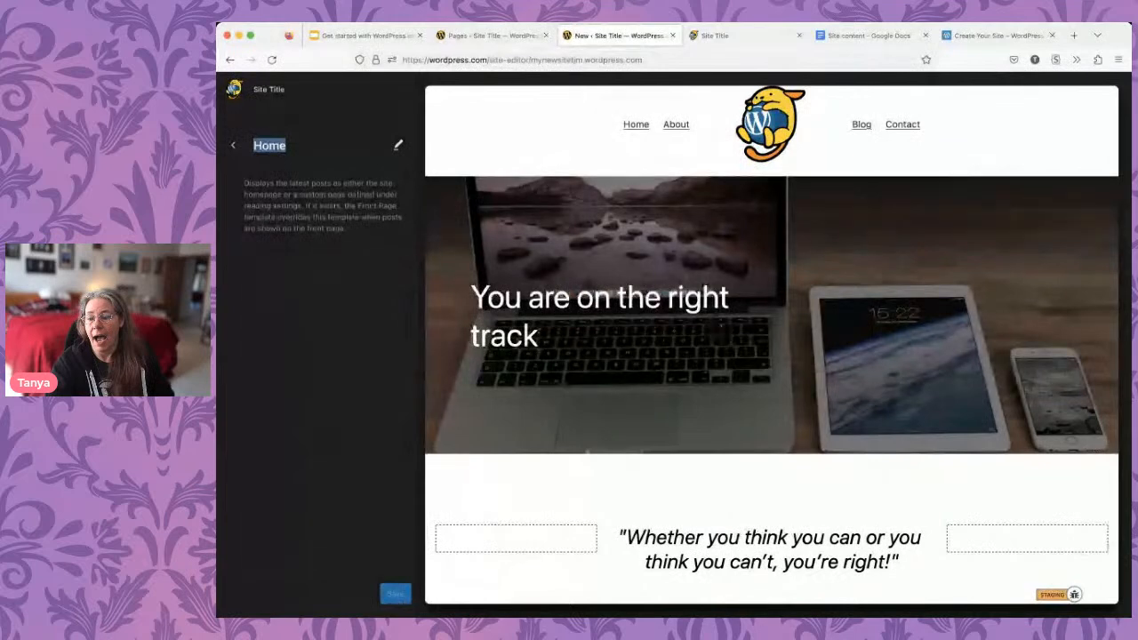
{"action": "left_click", "coordinate": [468, 39]}
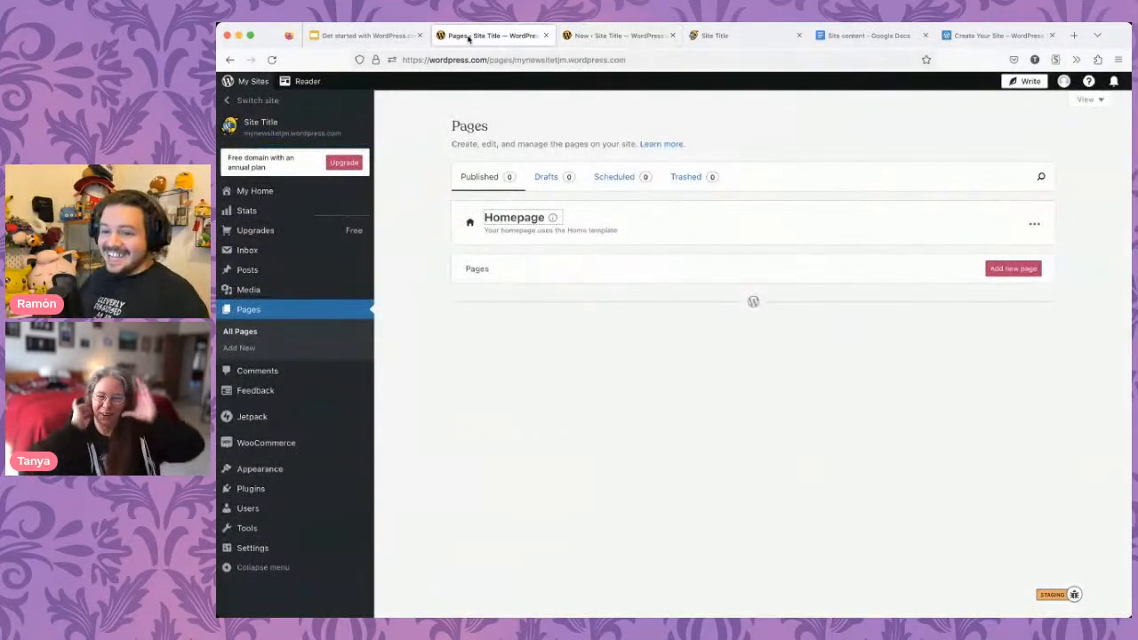